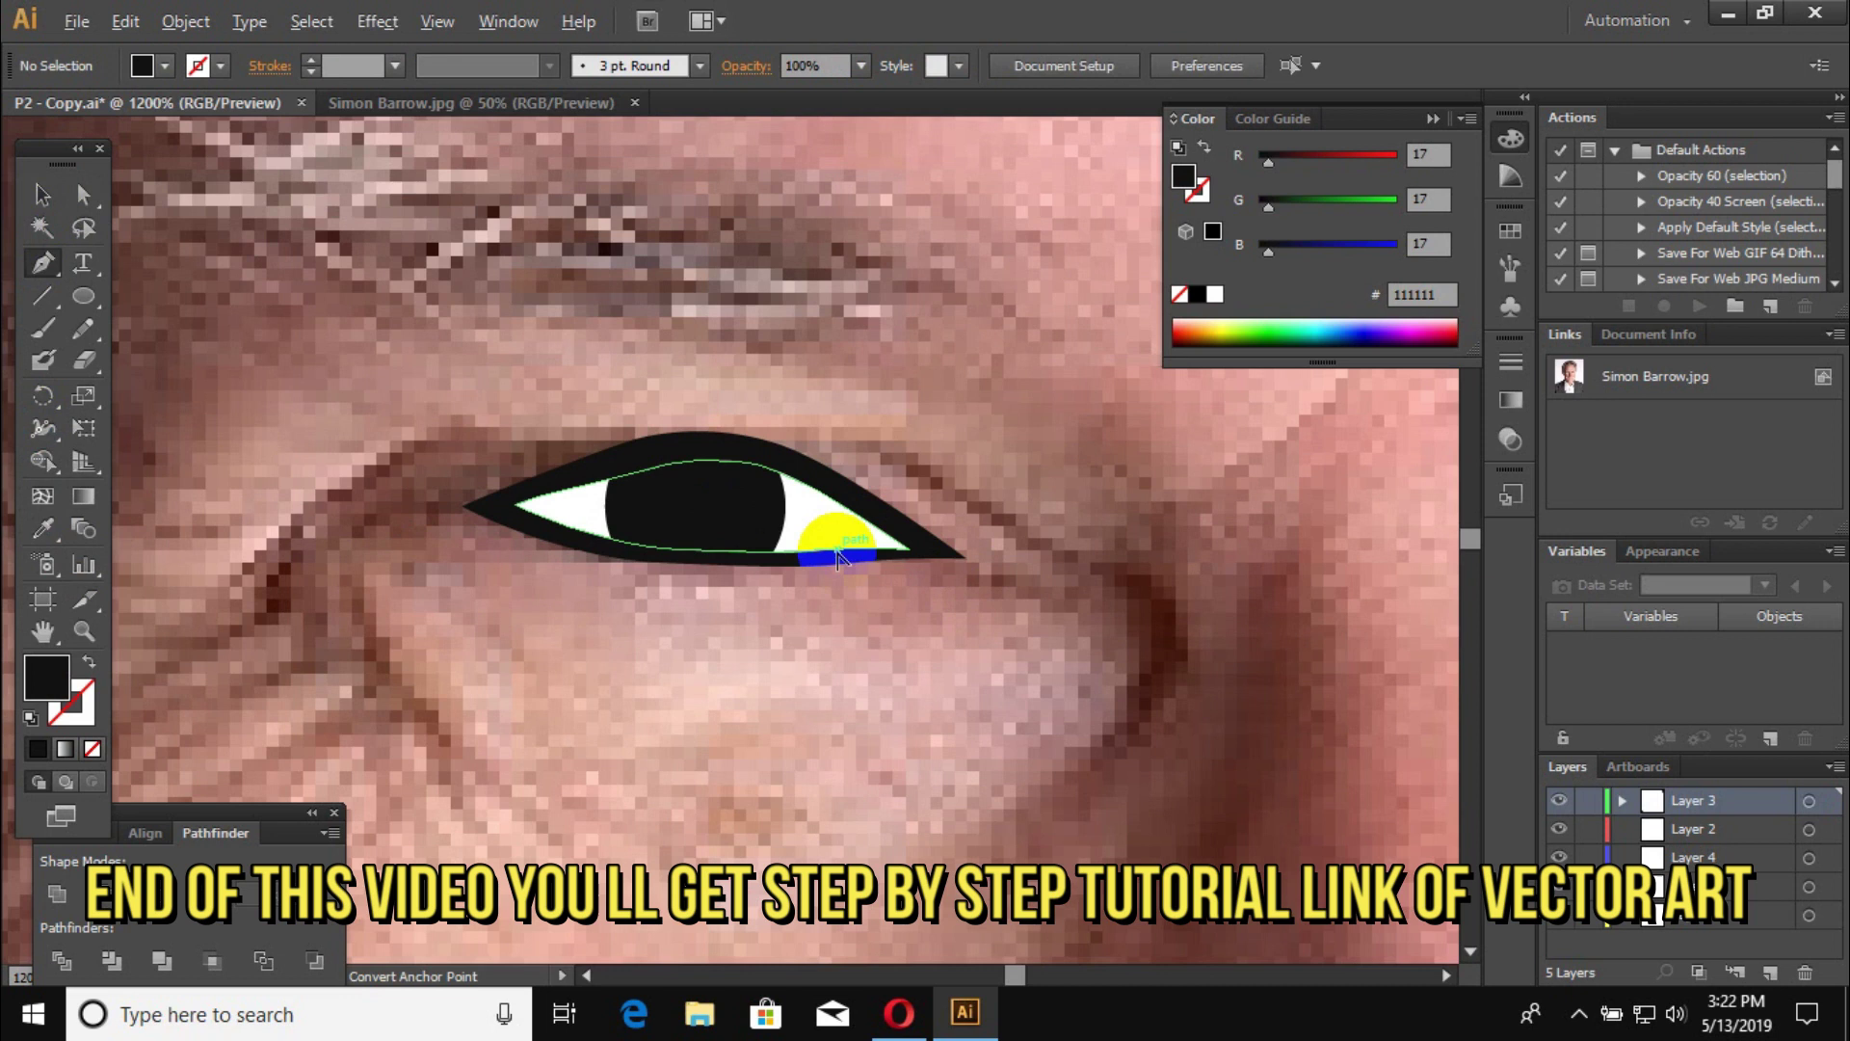
# Step: Finish the eye path and add a white catchlight ellipse on the pupil
pyautogui.click(43, 200)
pyautogui.click(366, 64)
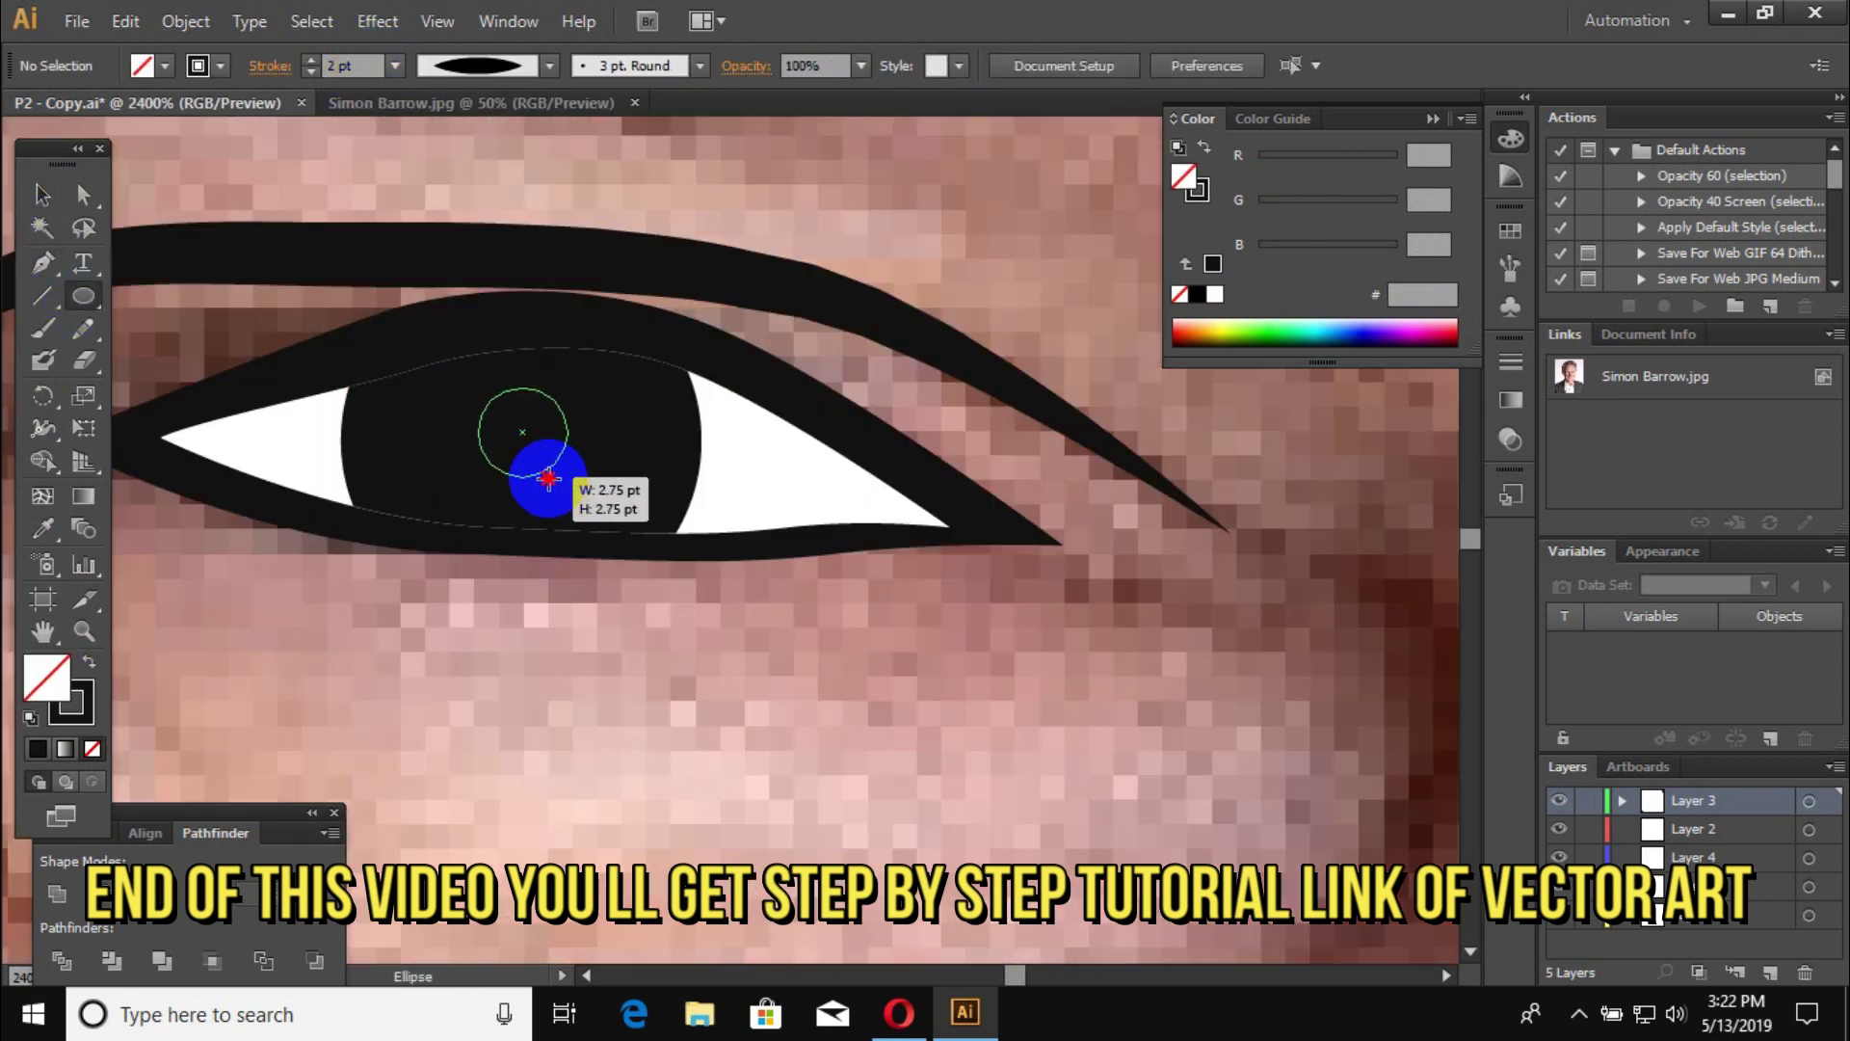
pyautogui.doubleClick(46, 682)
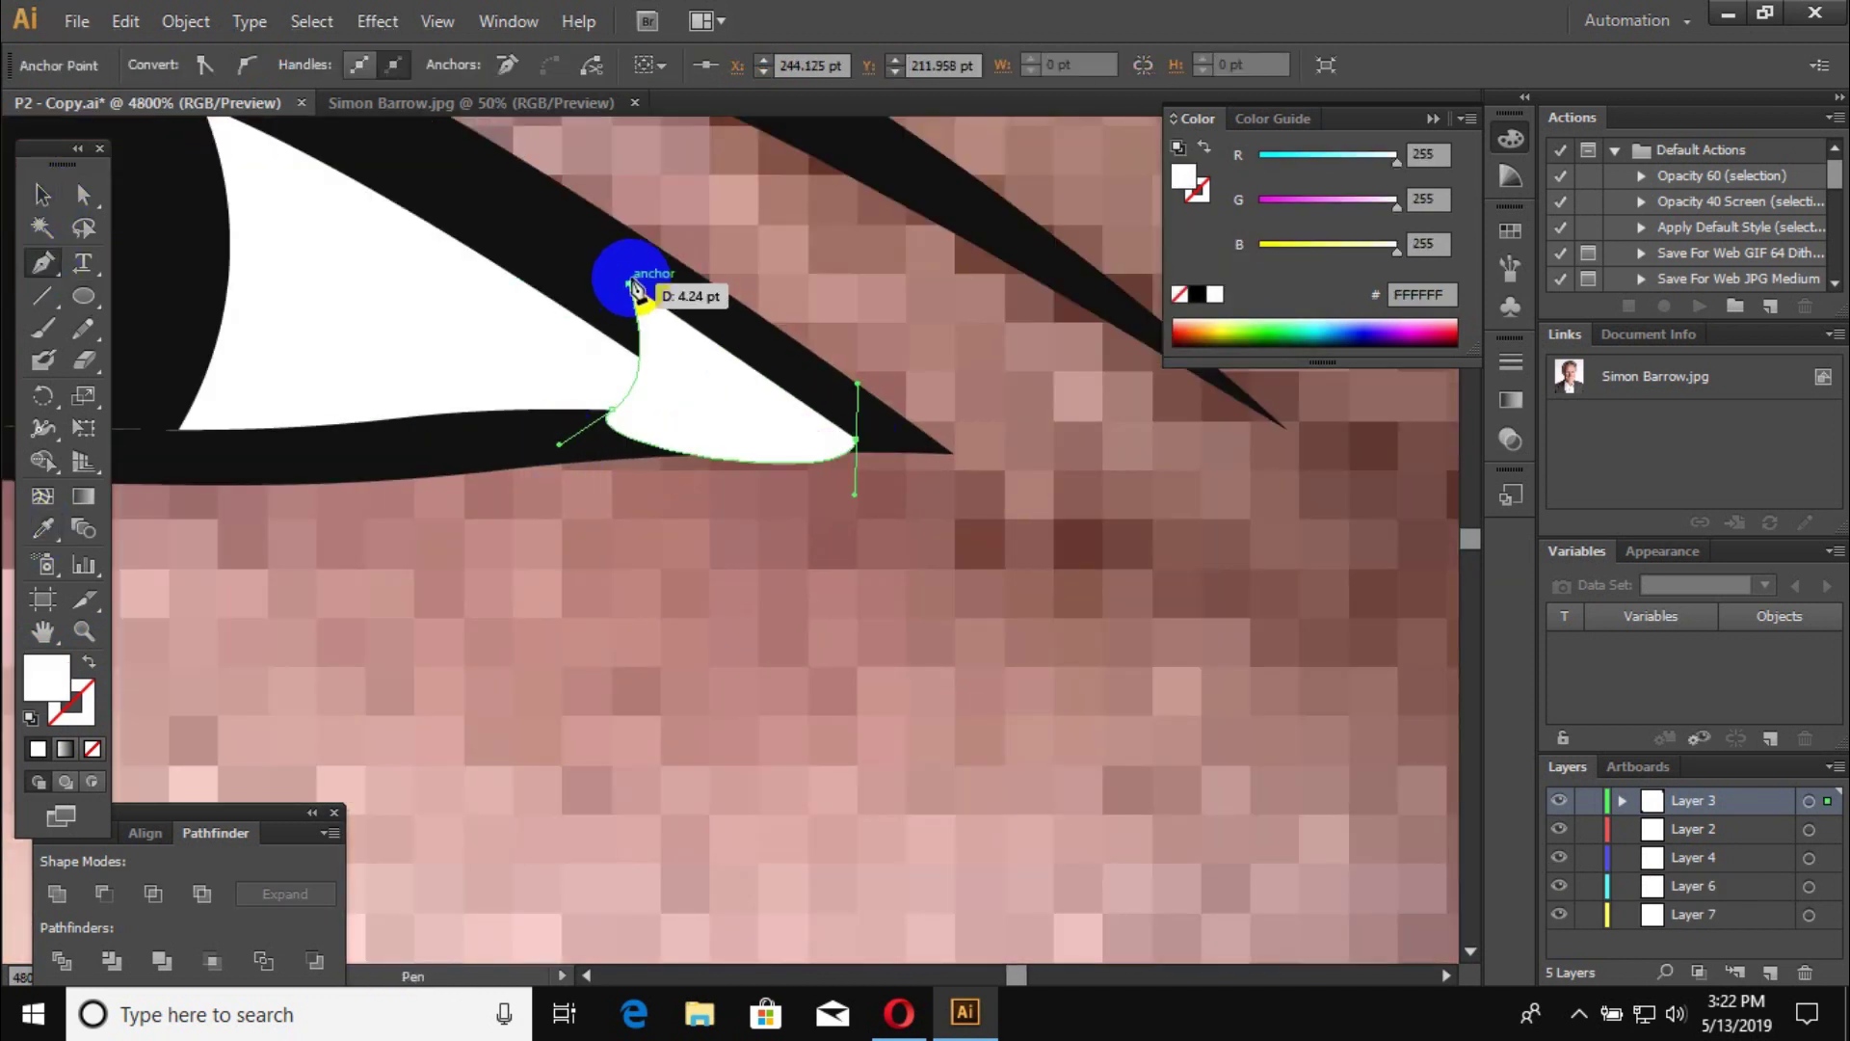
pyautogui.hotkey('ctrl', '-')
# Step: Fill the inner-corner shape pink and place the mirrored eye copy on the other eye
pyautogui.doubleClick(46, 682)
pyautogui.click(1308, 333)
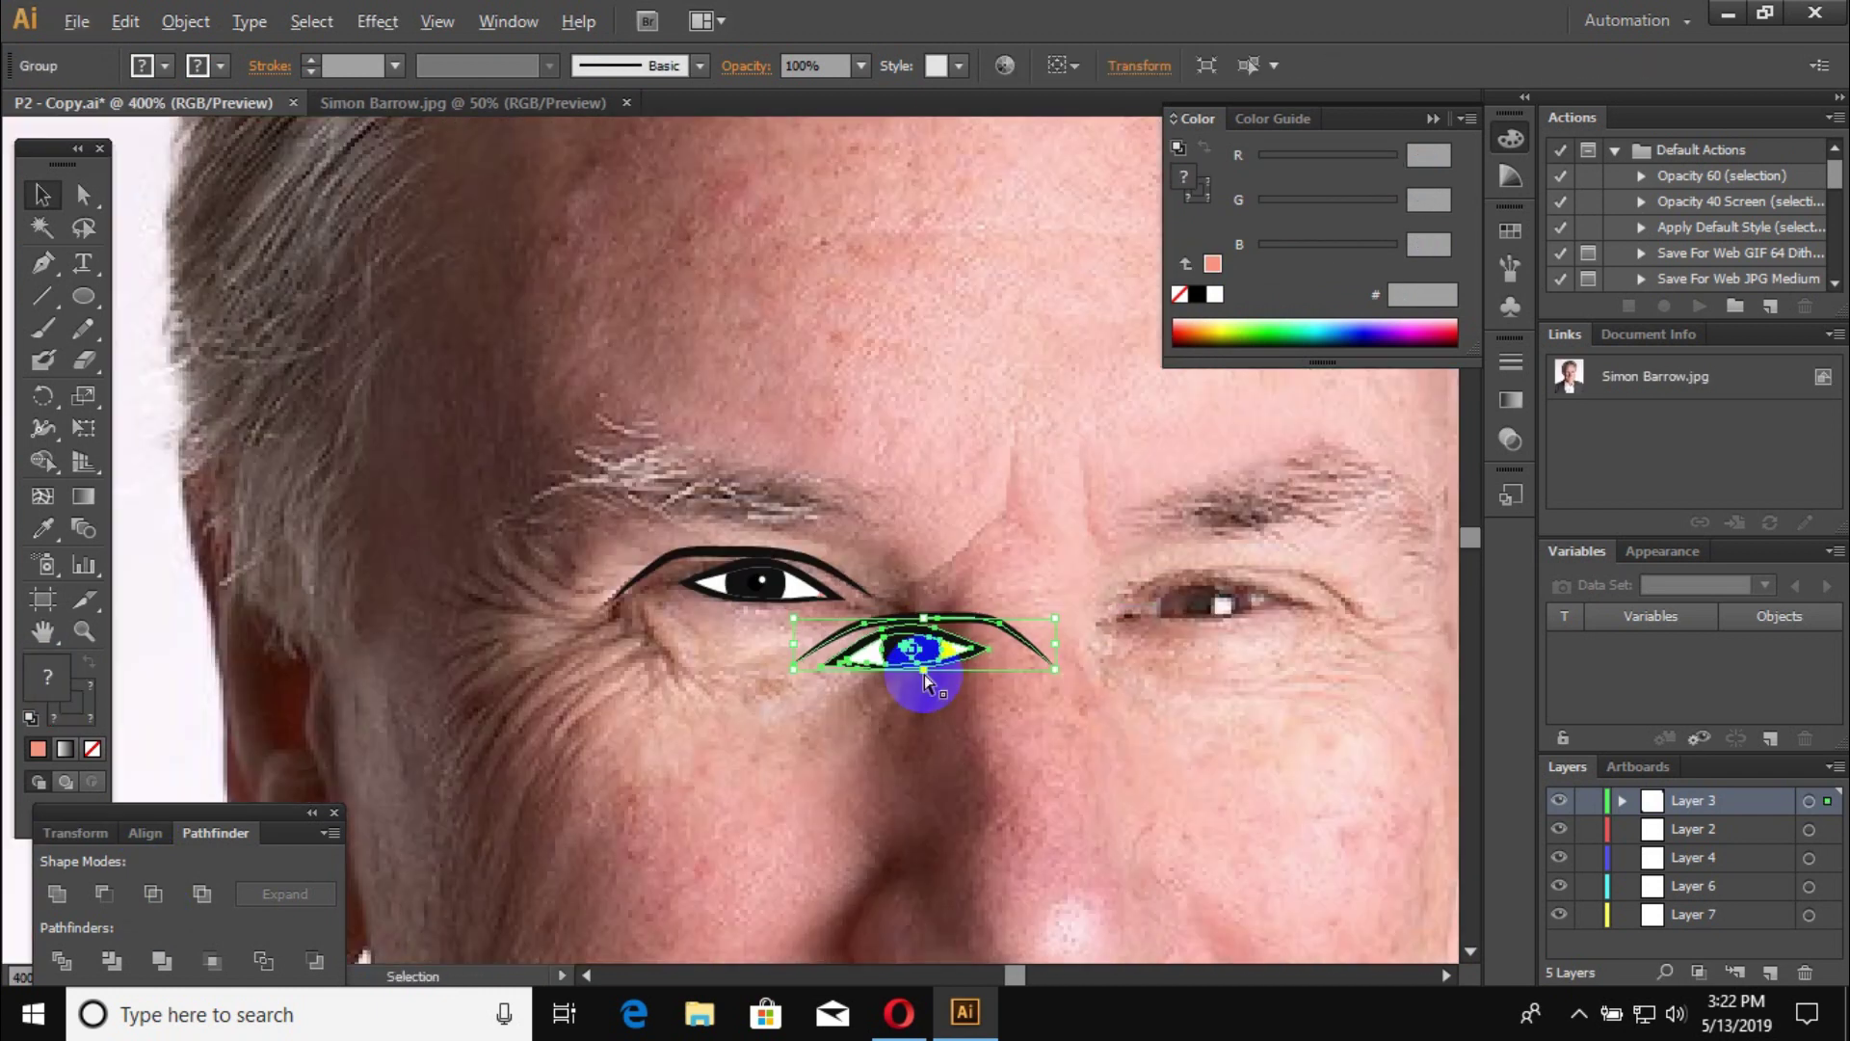
pyautogui.moveTo(923, 673); pyautogui.dragTo(1072, 579)
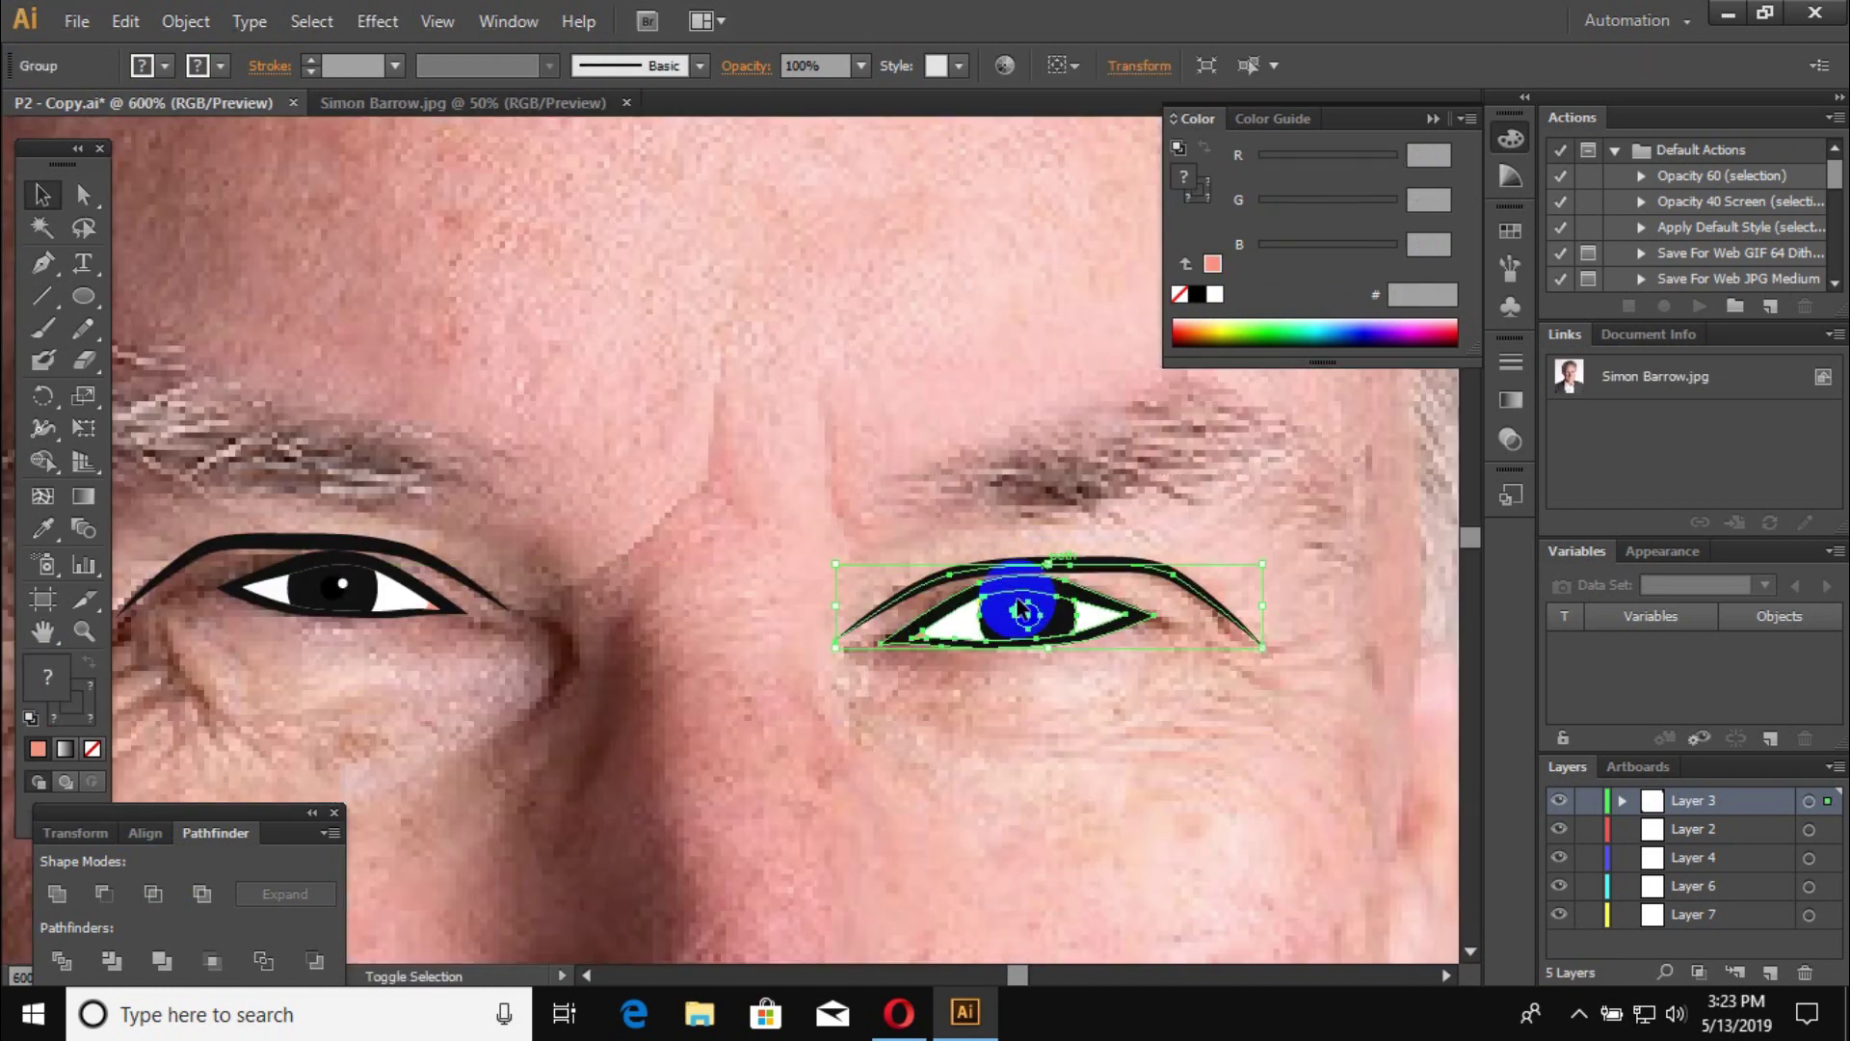
pyautogui.click(1031, 722)
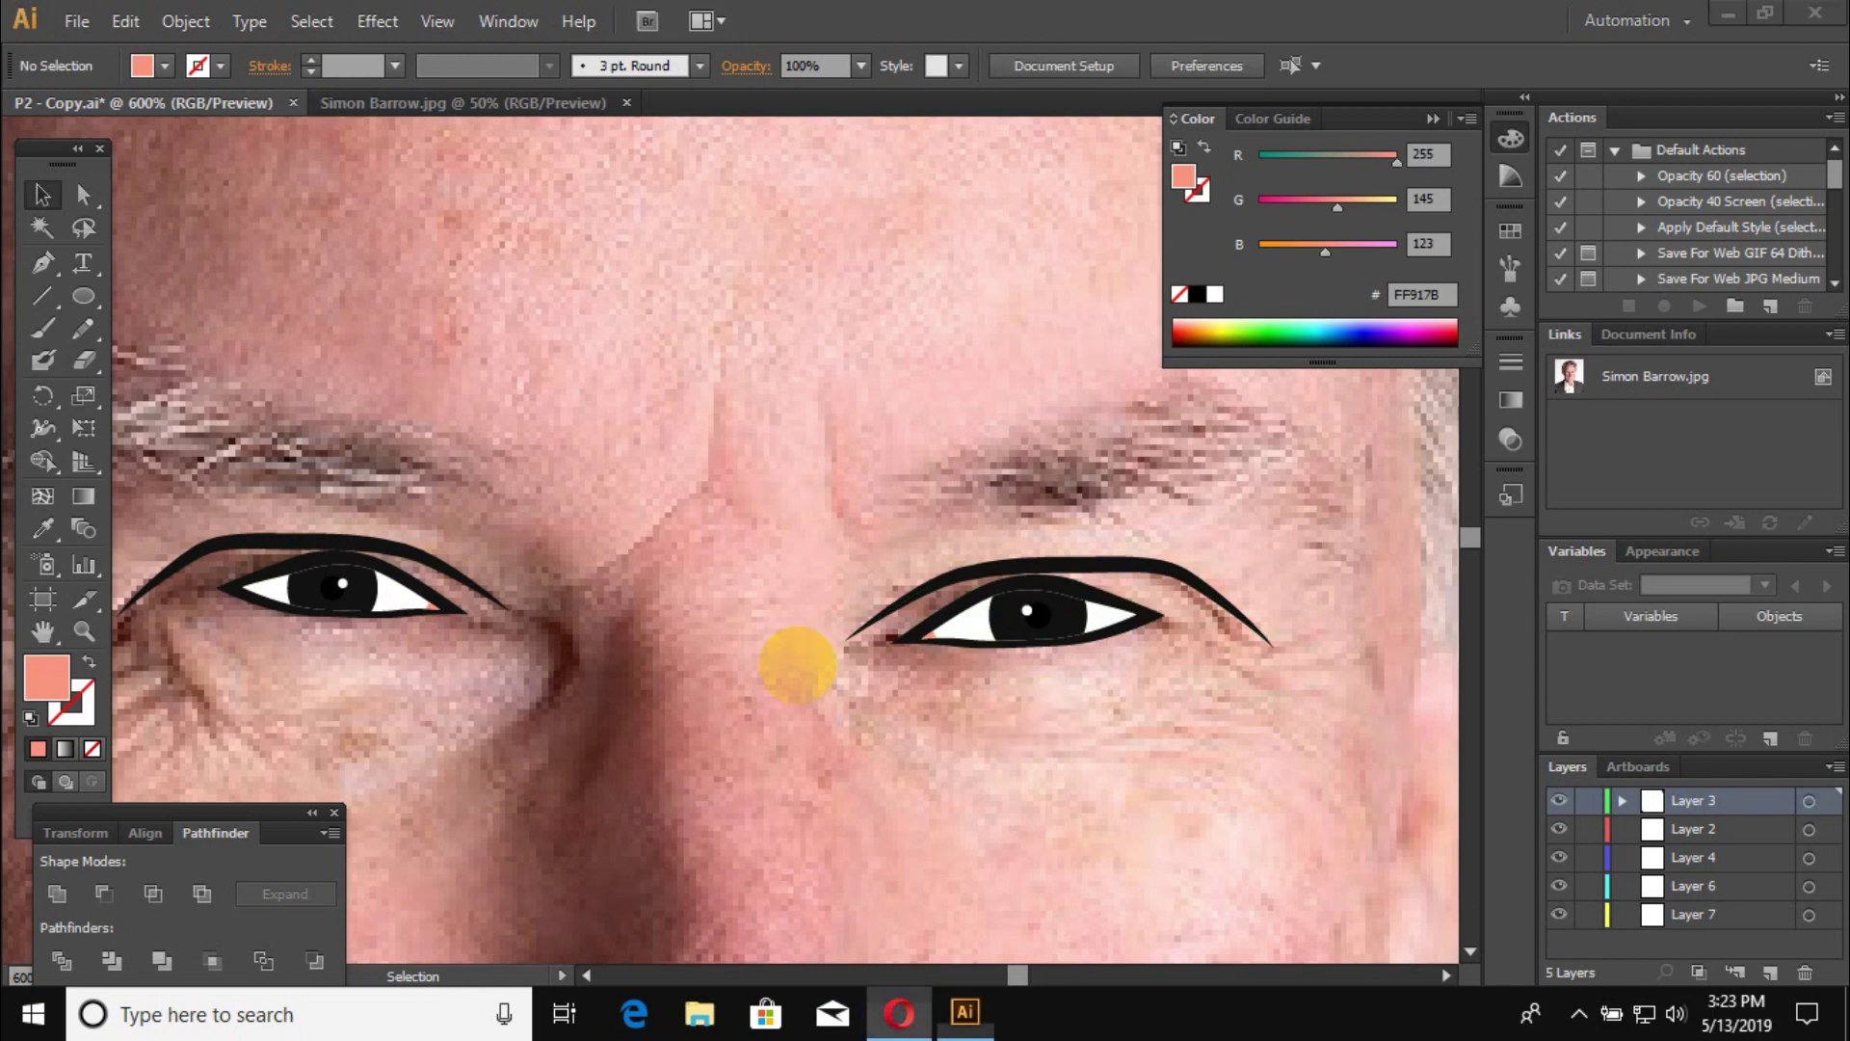
# Step: Turn the eyebrow path into a solid shape filled with the eyeliner's black
pyautogui.scroll(-2, 893, 523)
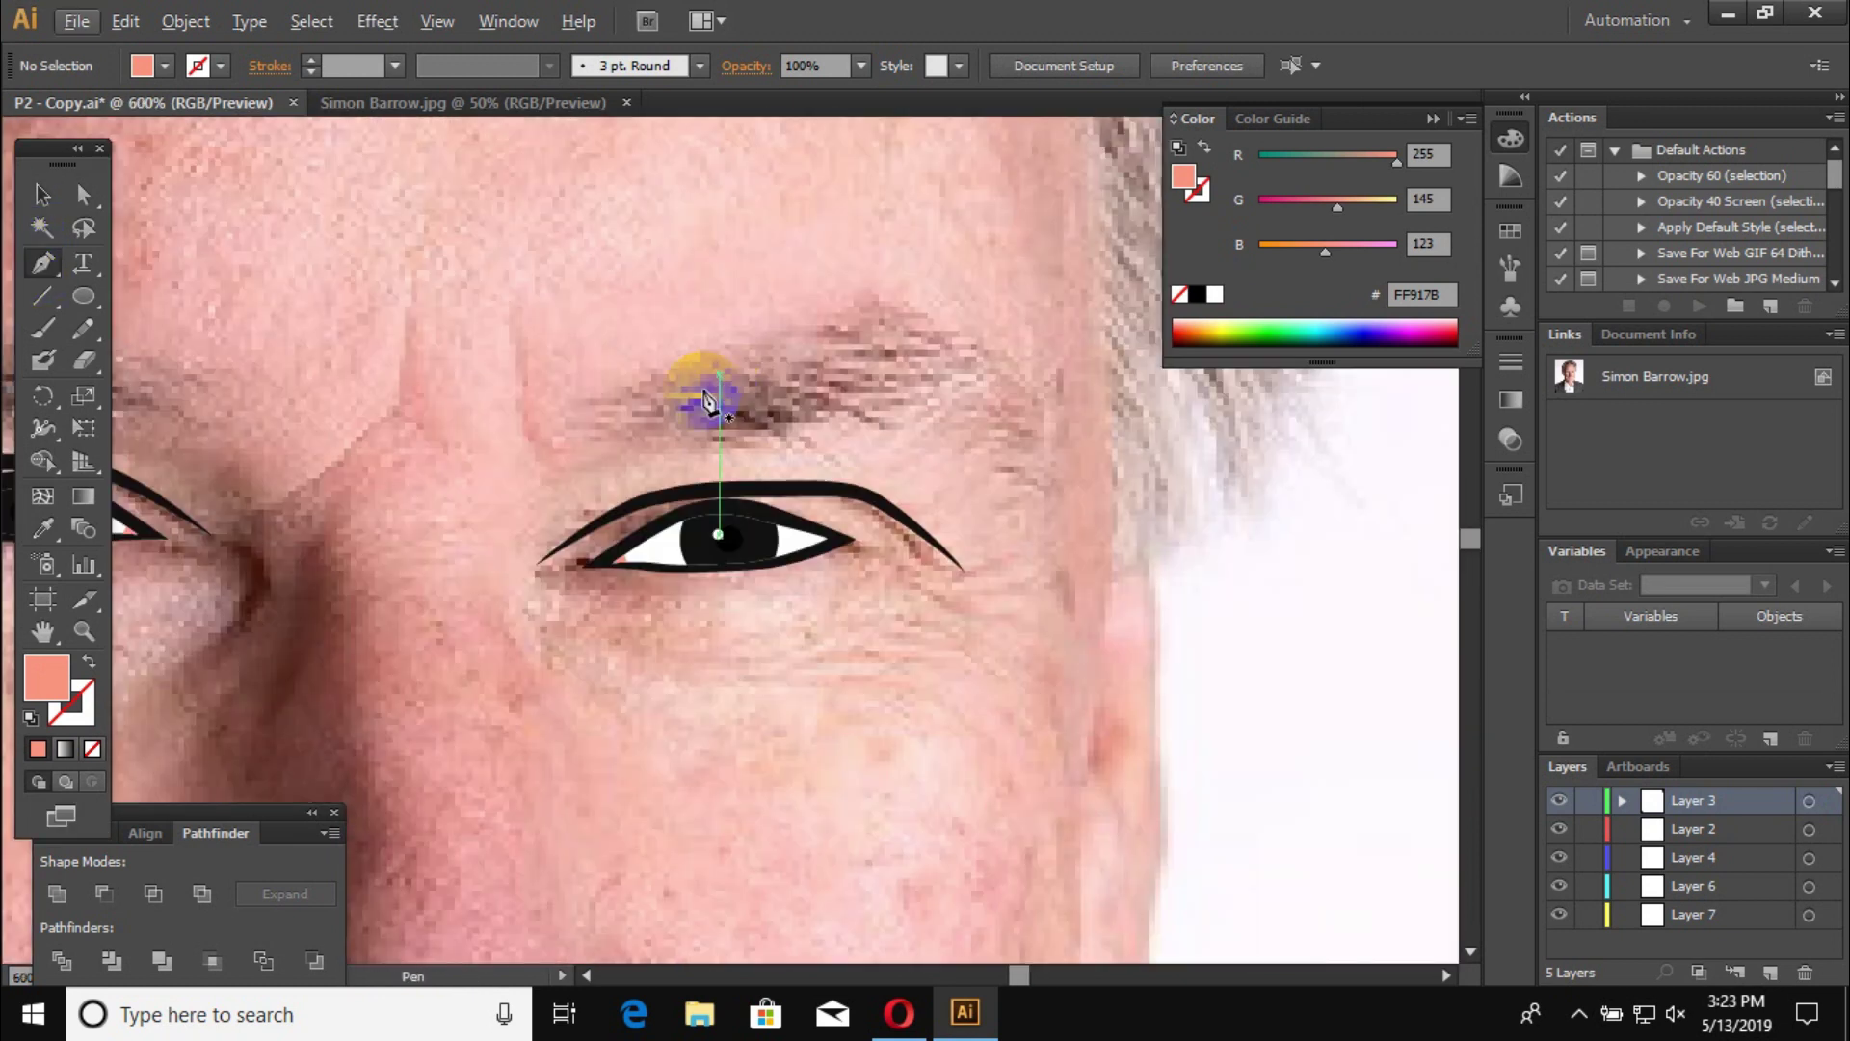
pyautogui.scroll(2, 708, 400)
pyautogui.scroll(-1, 771, 323)
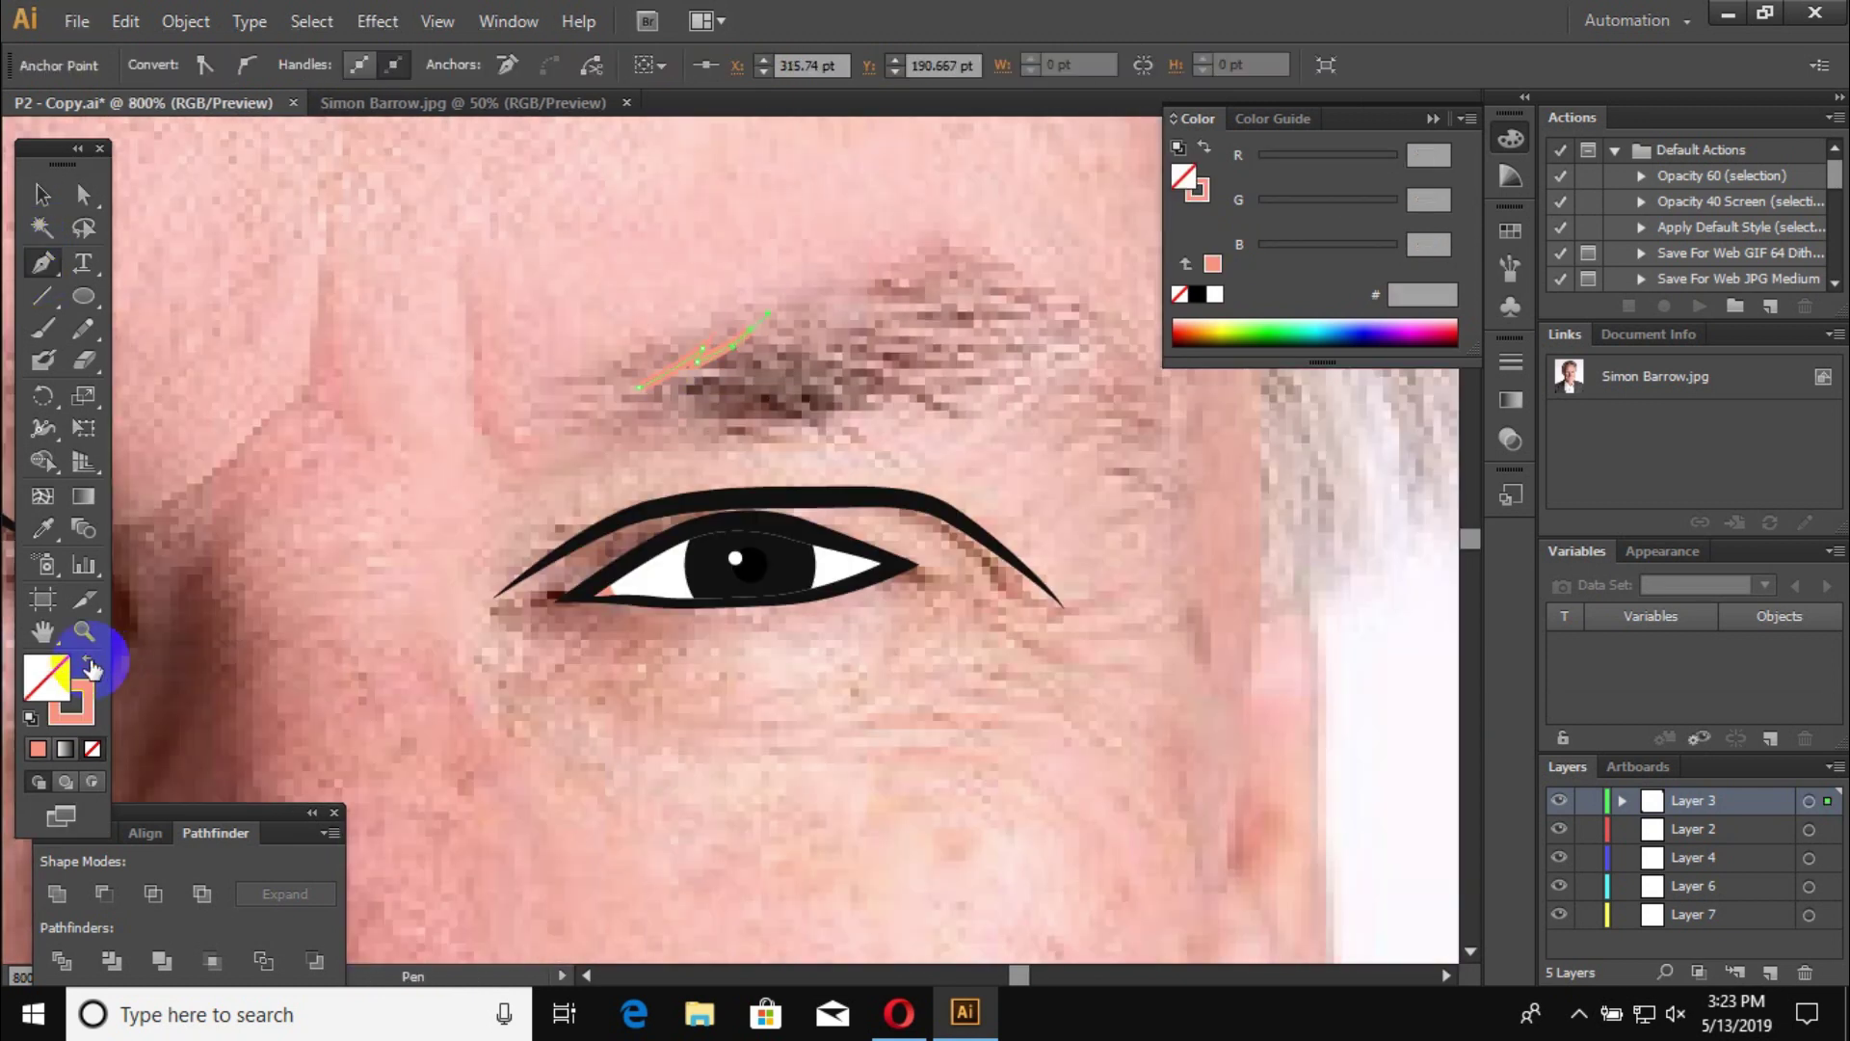
pyautogui.click(88, 665)
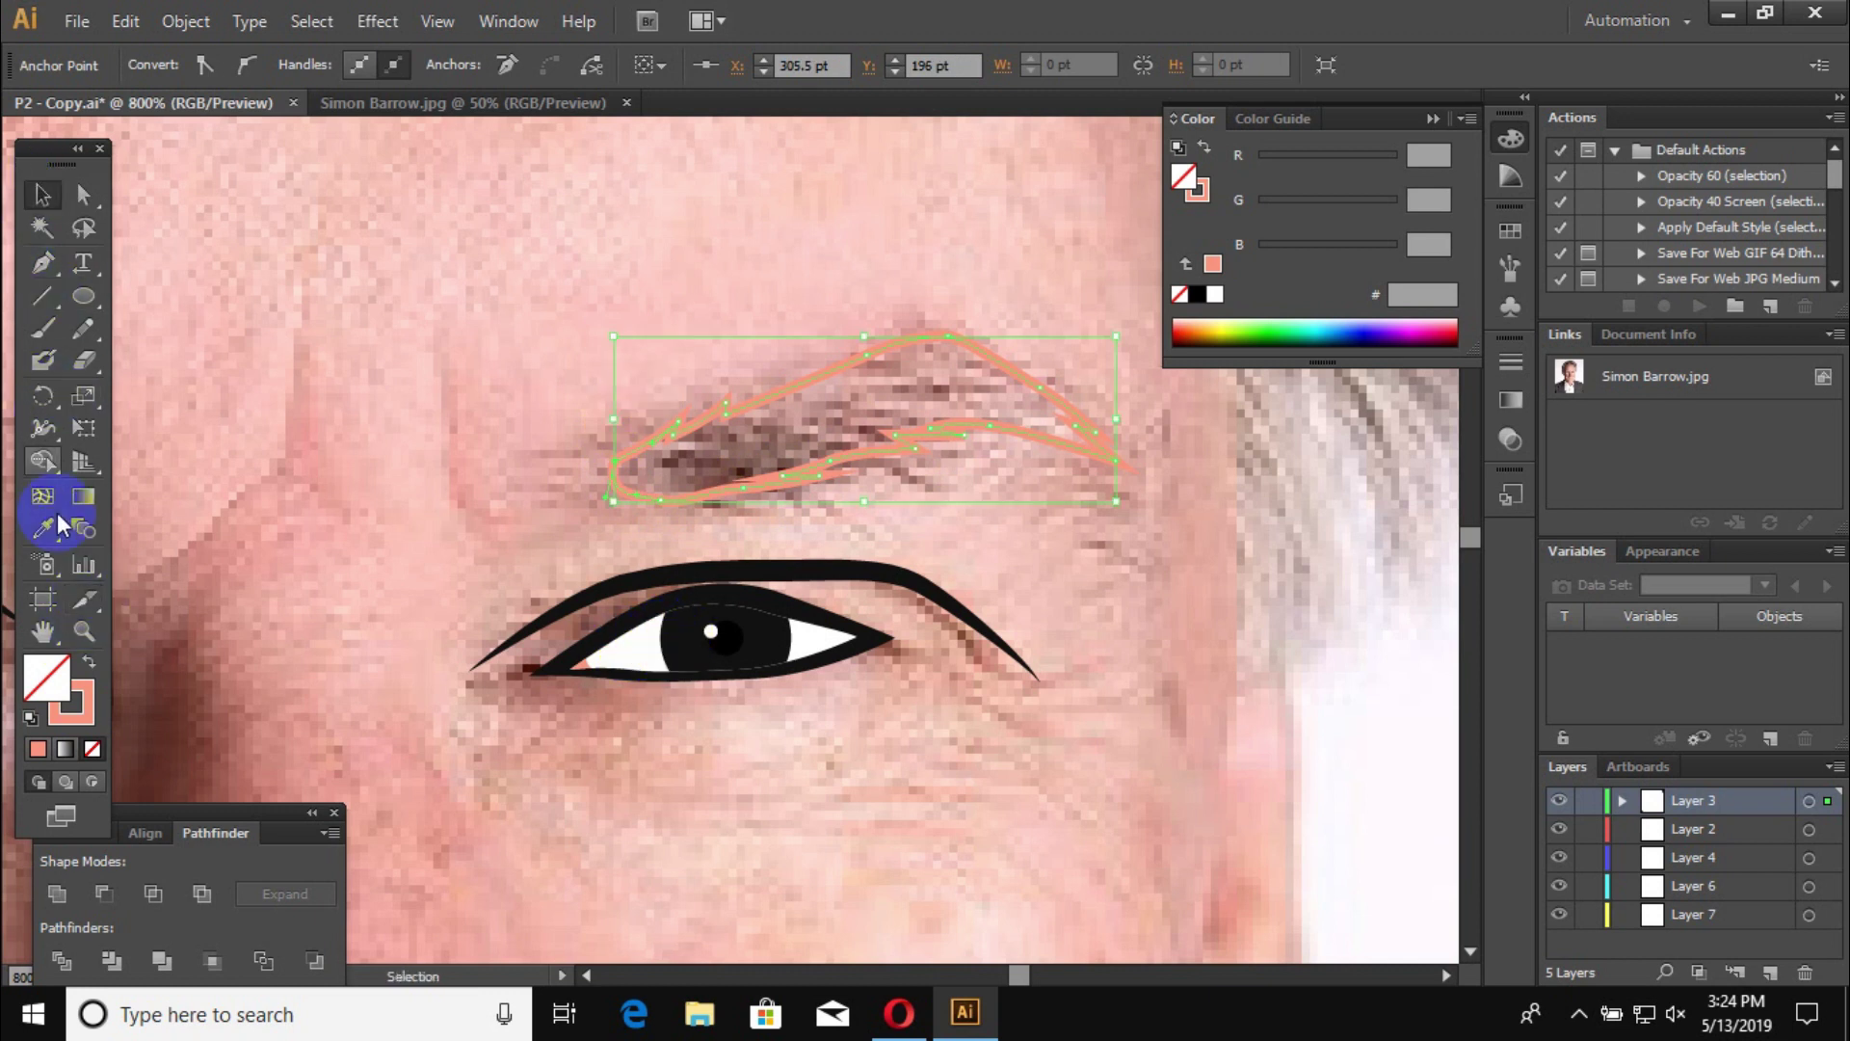
pyautogui.click(713, 617)
pyautogui.scroll(1, 781, 250)
pyautogui.scroll(-2, 868, 280)
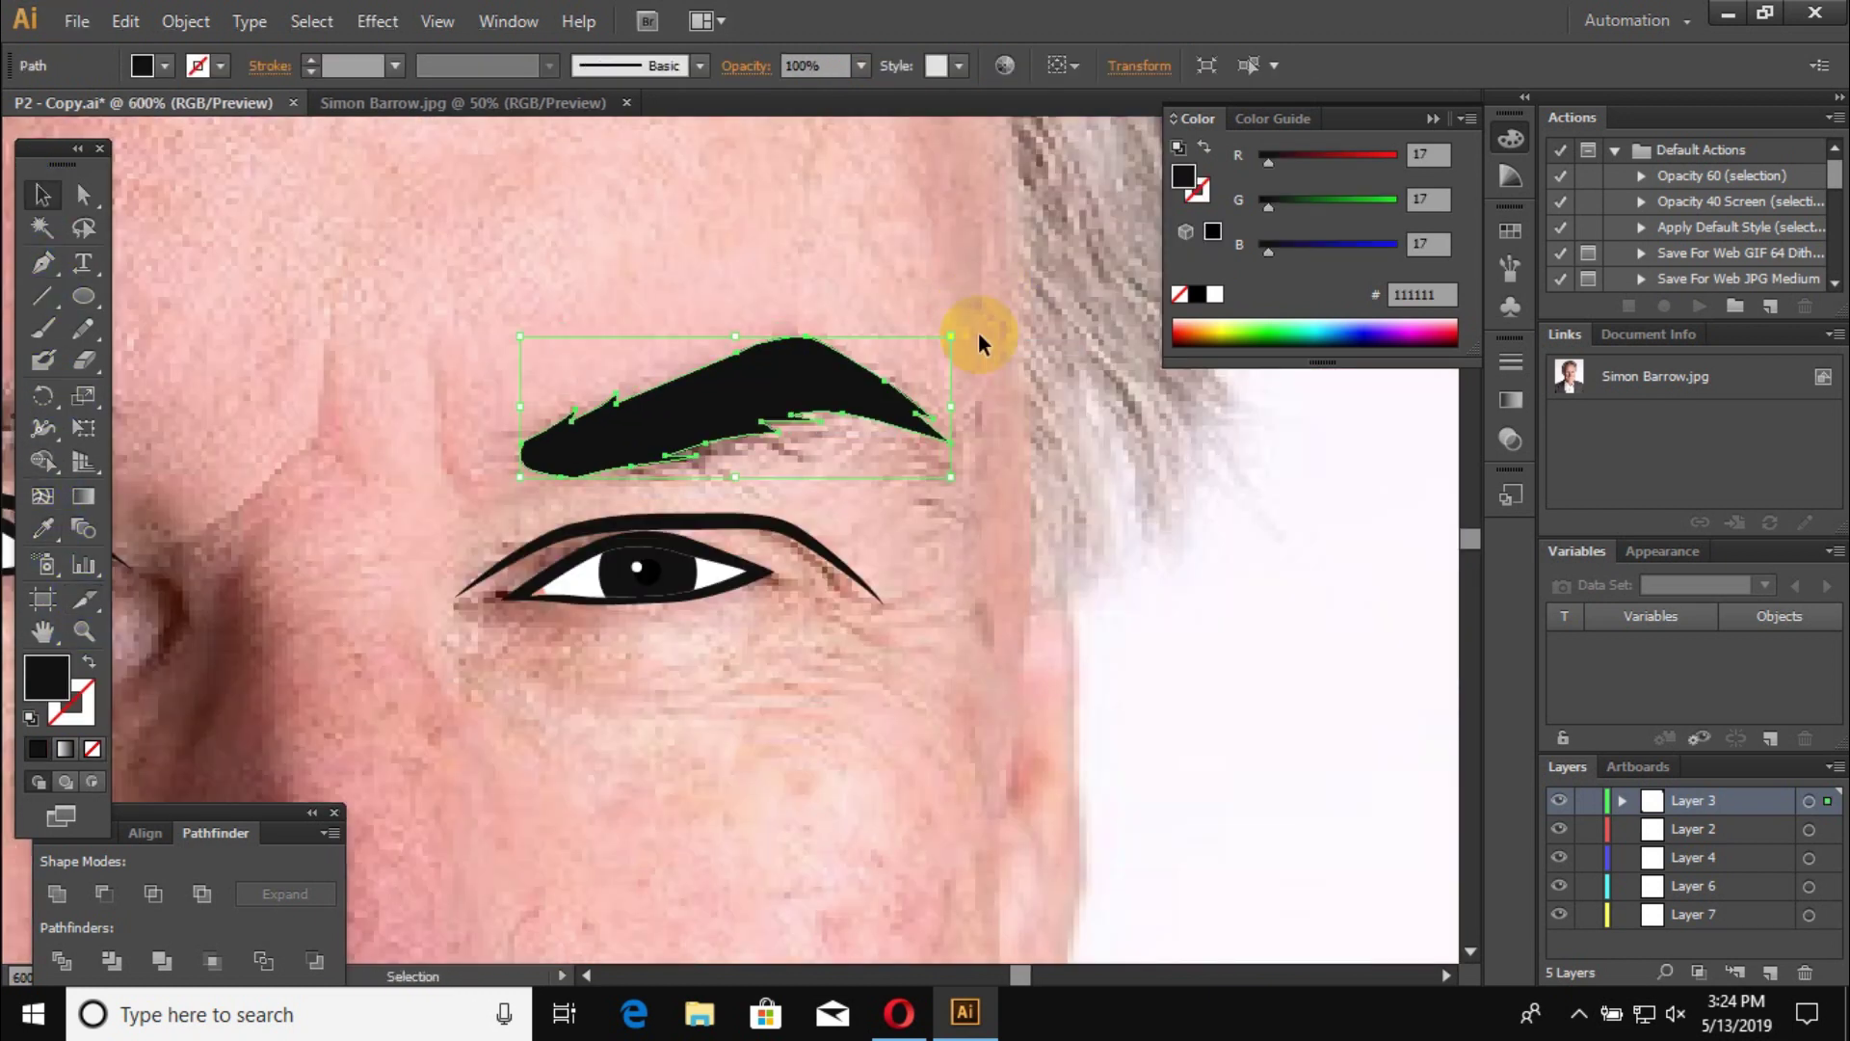
pyautogui.click(165, 247)
# Step: Drag an eyebrow anchor to reshape its upper curve
pyautogui.click(83, 193)
pyautogui.hotkey('ctrl', '=')
pyautogui.hotkey('ctrl', '=')
pyautogui.moveTo(628, 344); pyautogui.dragTo(613, 363)
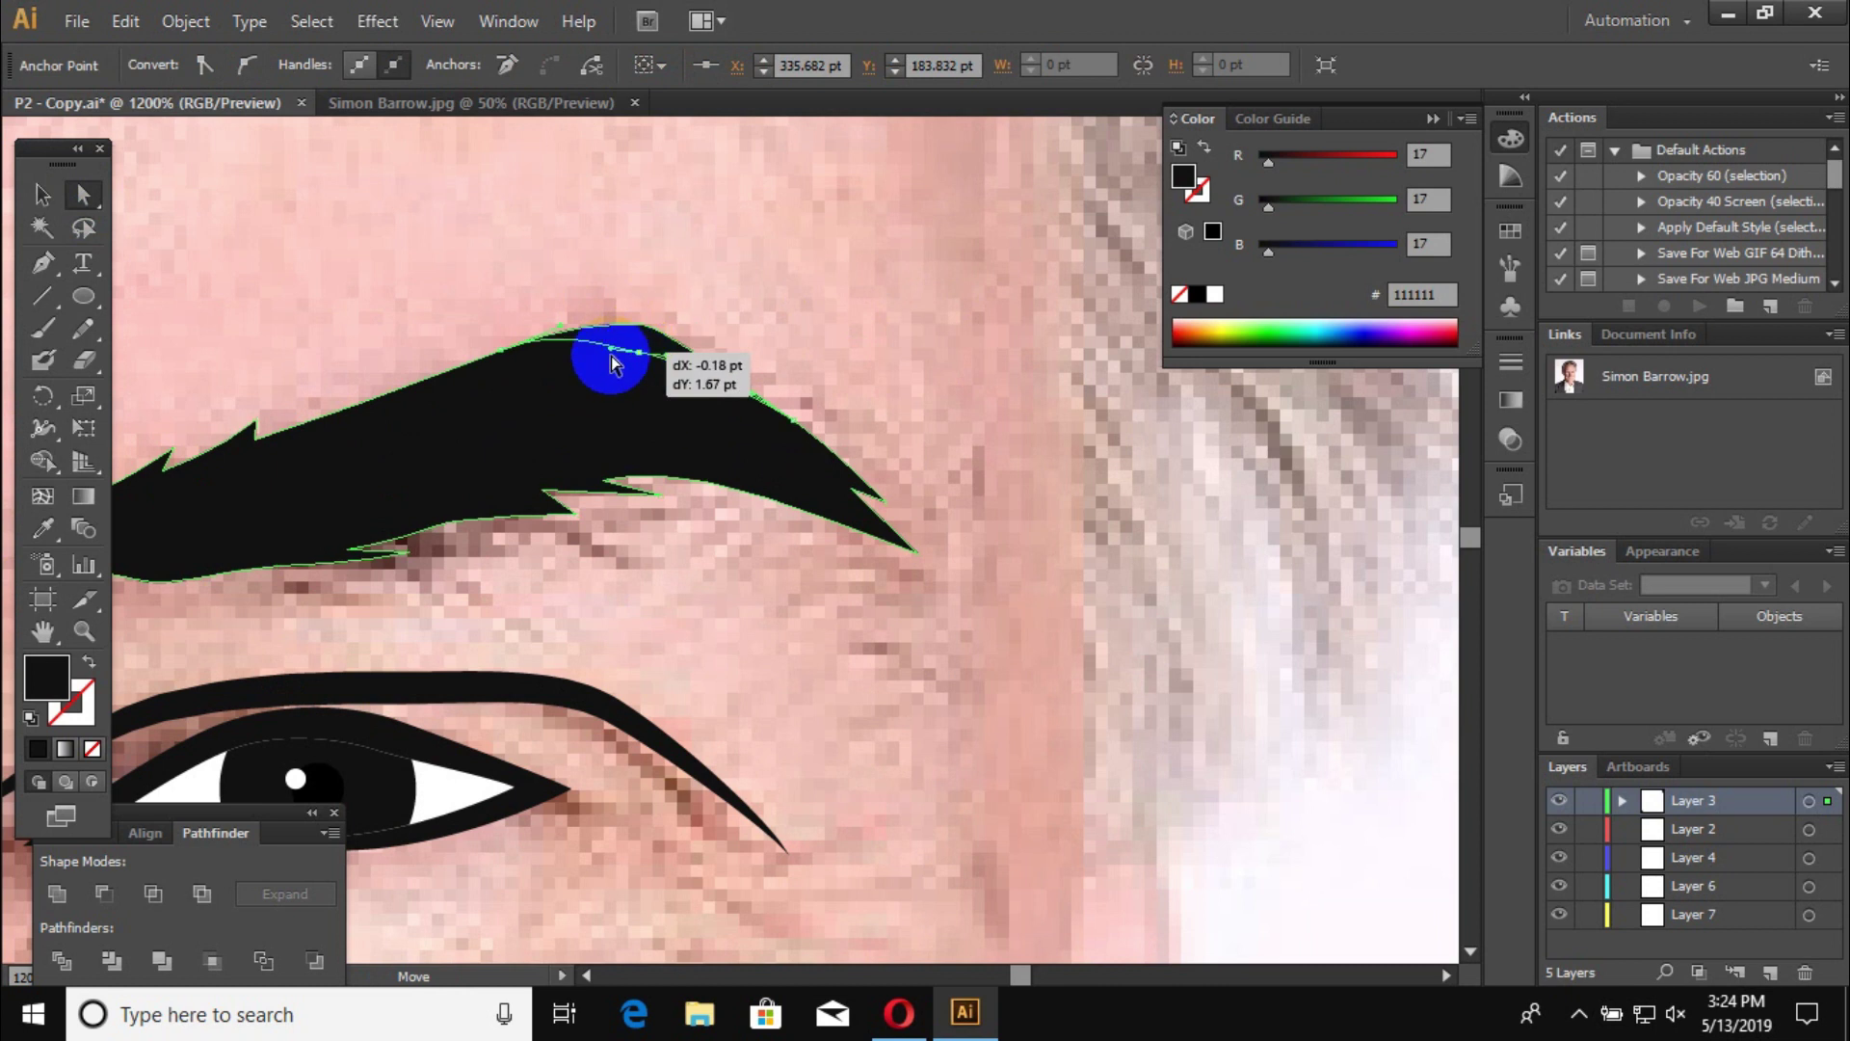
pyautogui.click(42, 194)
# Step: Reflect a vertical copy of the eyebrow and move it over the other brow
pyautogui.click(544, 414)
pyautogui.rightClick(736, 462)
pyautogui.click(991, 826)
pyautogui.click(1156, 935)
pyautogui.click(768, 674)
pyautogui.moveTo(1043, 395)
pyautogui.mouseDown()
pyautogui.moveTo(485, 395)
pyautogui.moveTo(543, 460)
pyautogui.mouseUp()
pyautogui.hotkey('ctrl', 'shift', 'a')
# Step: Draw the left nostril line as a black stroke with a tapered width profile
pyautogui.press('p')
pyautogui.hotkey('ctrl', '0')
pyautogui.scroll(3, 754, 619)
pyautogui.scroll(2, 617, 474)
pyautogui.click(601, 315)
pyautogui.moveTo(615, 511); pyautogui.dragTo(615, 511)
pyautogui.hotkey('shift', 'x')
pyautogui.press('v')
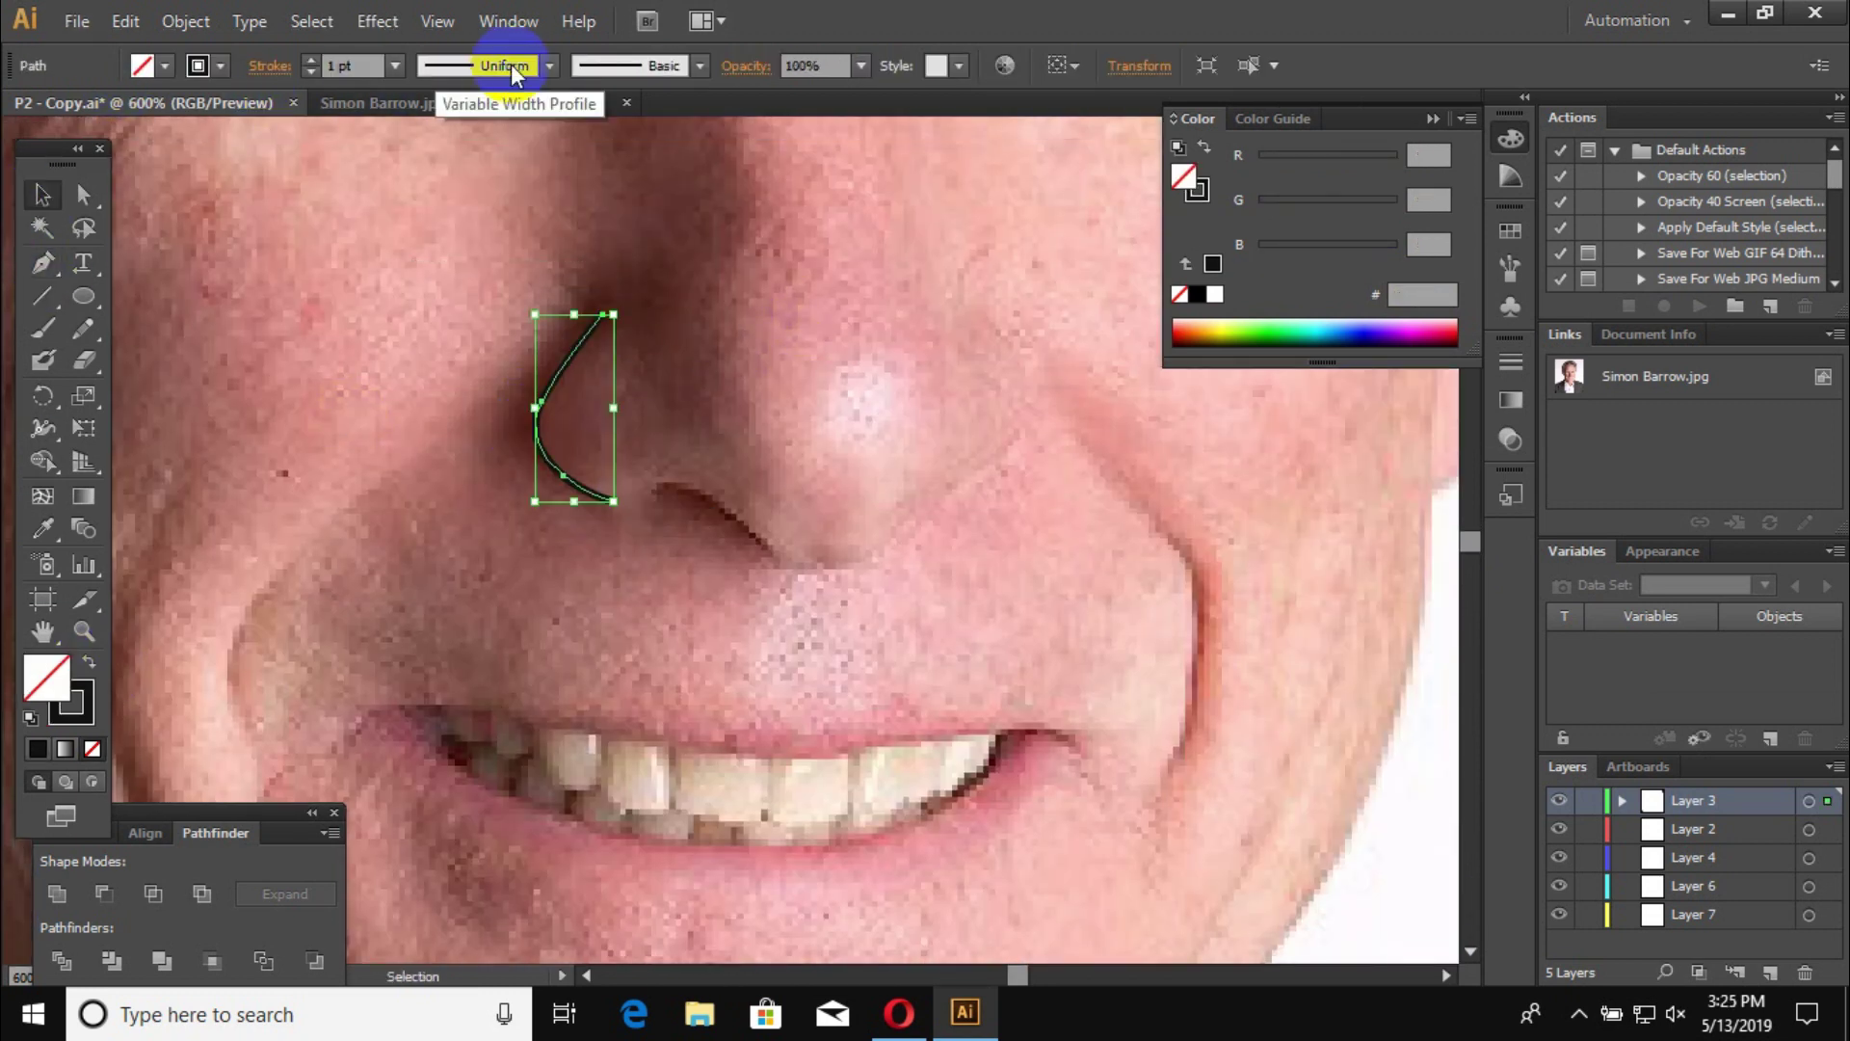
pyautogui.click(517, 416)
# Step: Add tapered black lines for the right nostril and beneath the nose tip
pyautogui.press('p')
pyautogui.scroll(1, 992, 337)
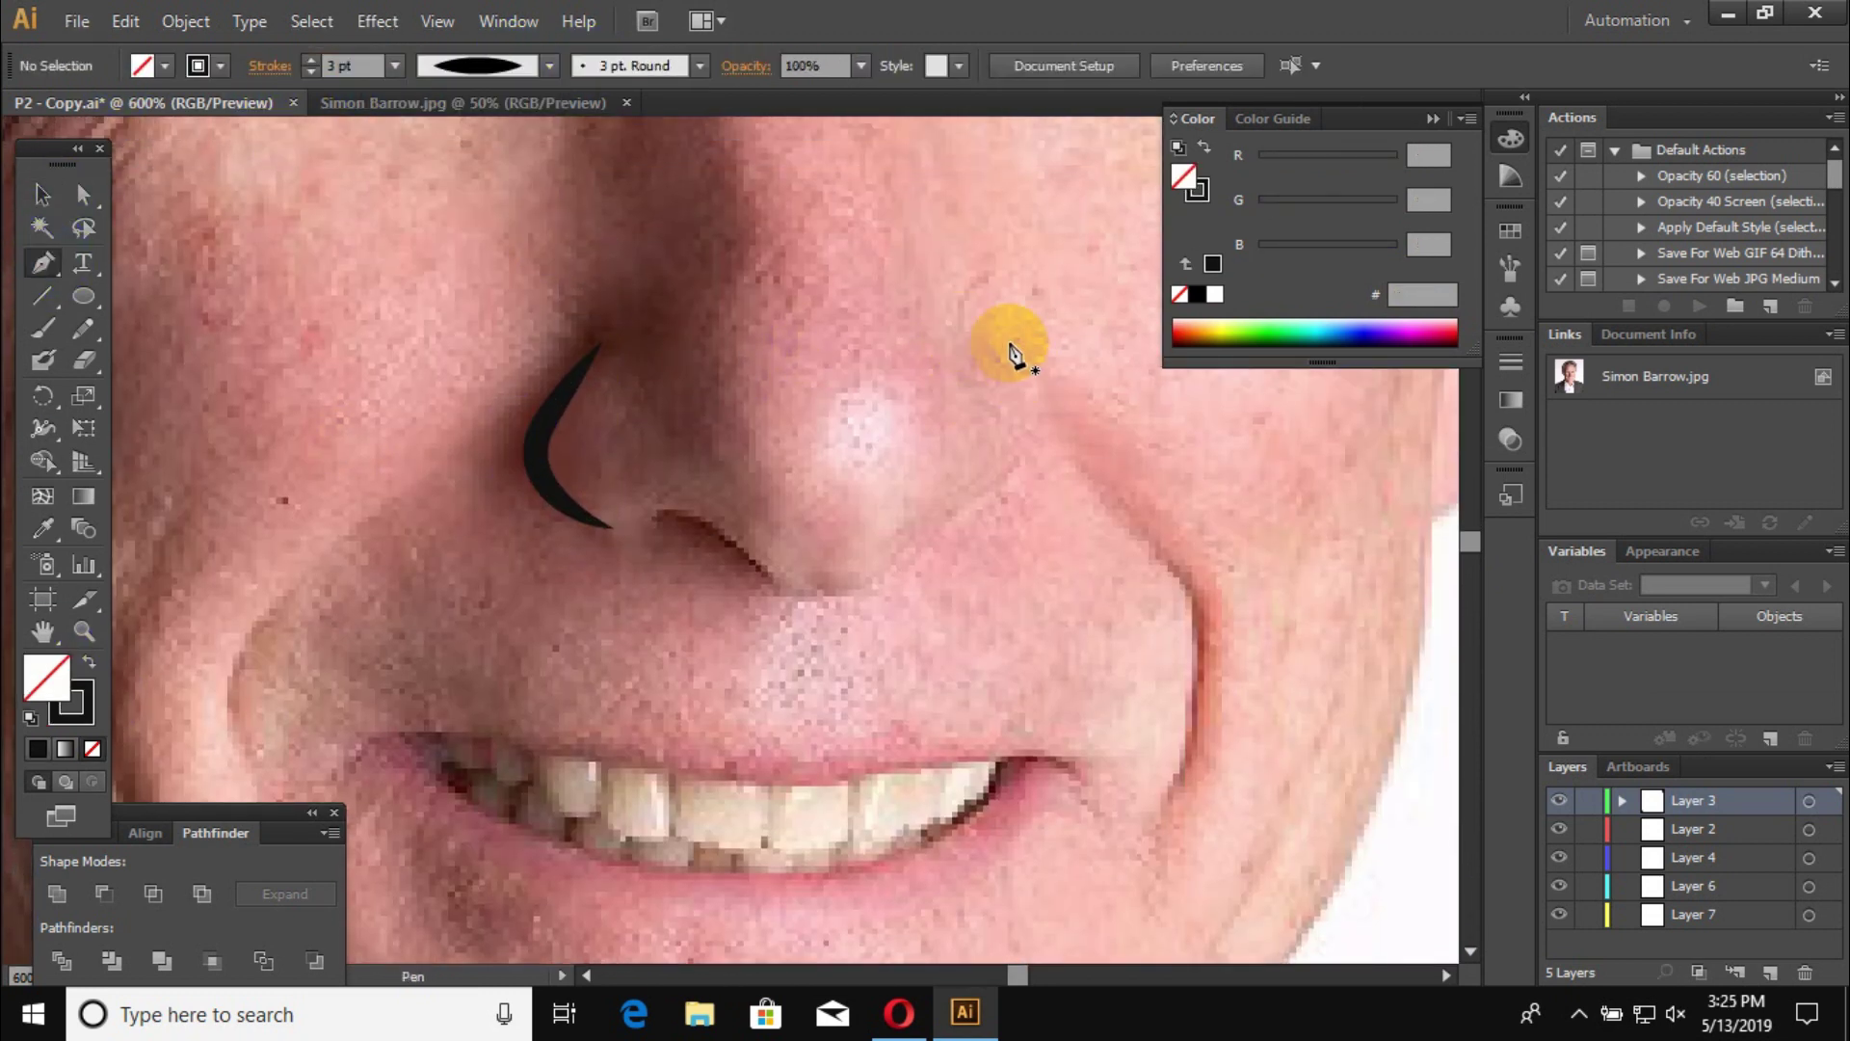
pyautogui.click(991, 341)
pyautogui.moveTo(1017, 381); pyautogui.dragTo(992, 501)
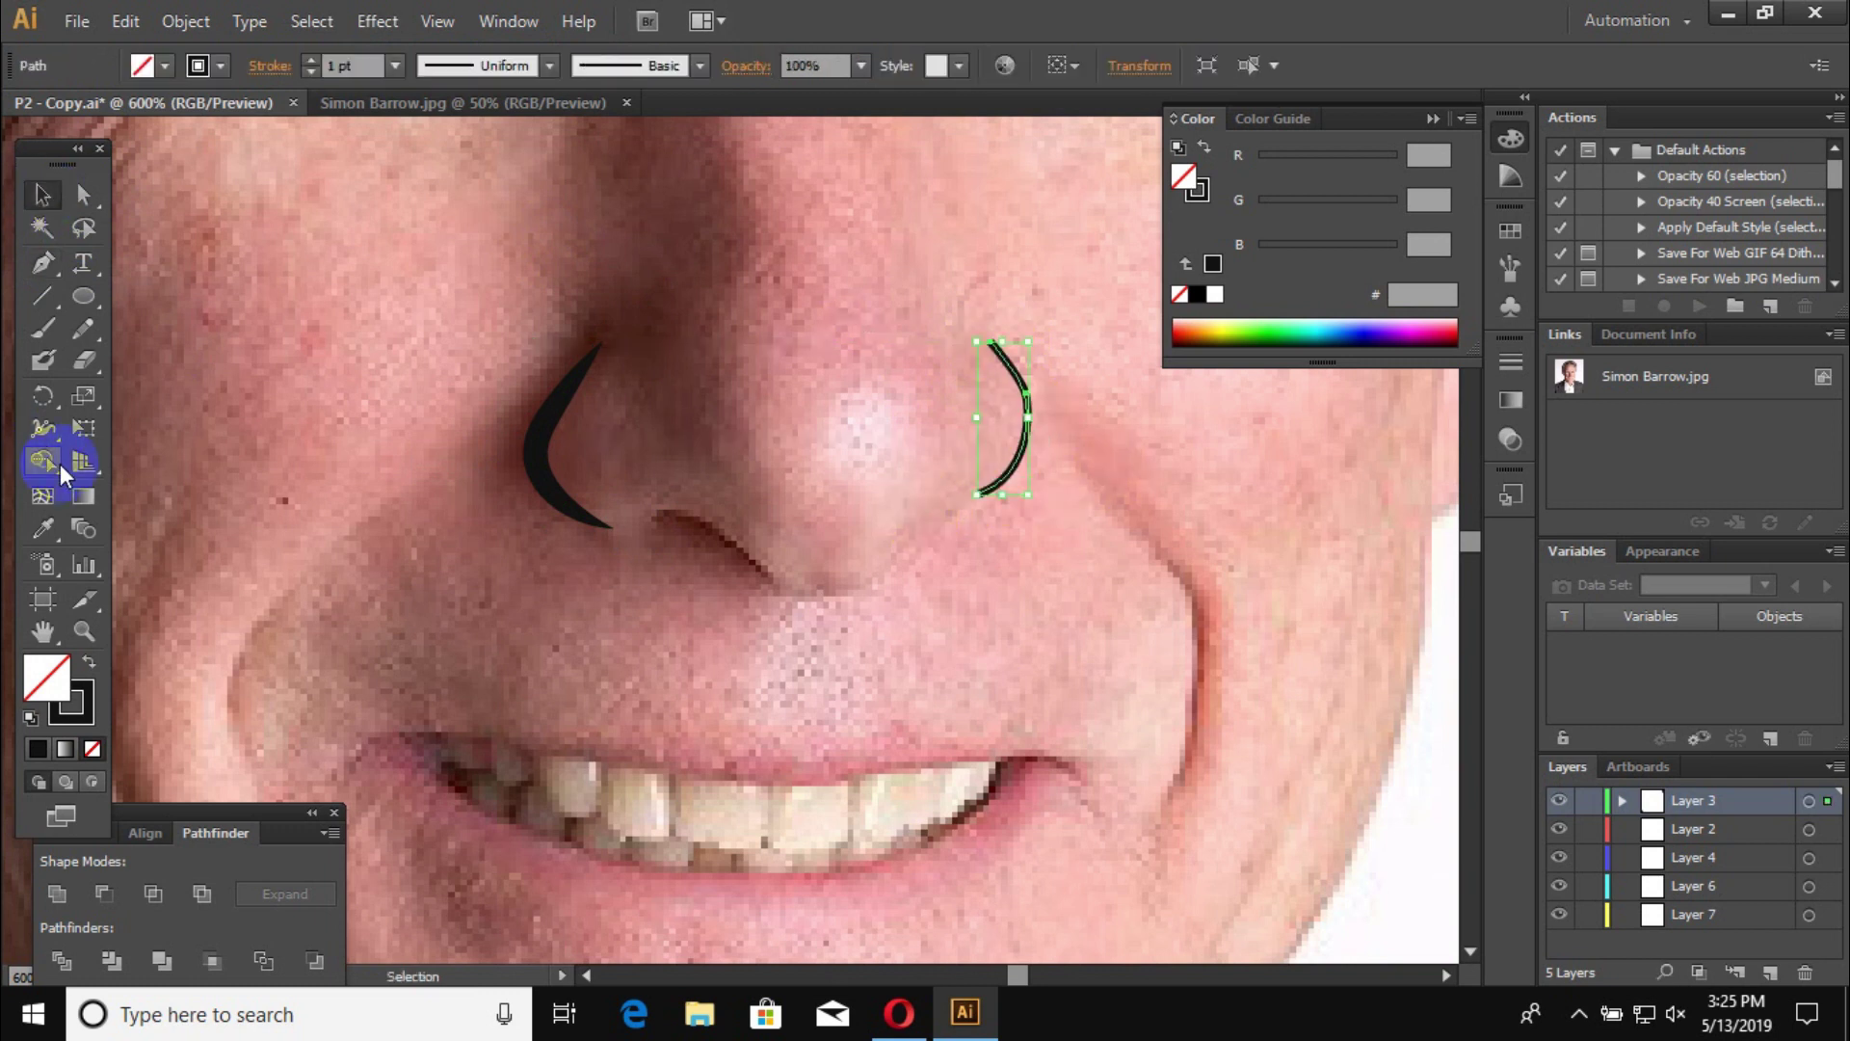
pyautogui.keyDown('ctrl'); pyautogui.click(717, 595); pyautogui.keyUp('ctrl')
pyautogui.click(743, 551)
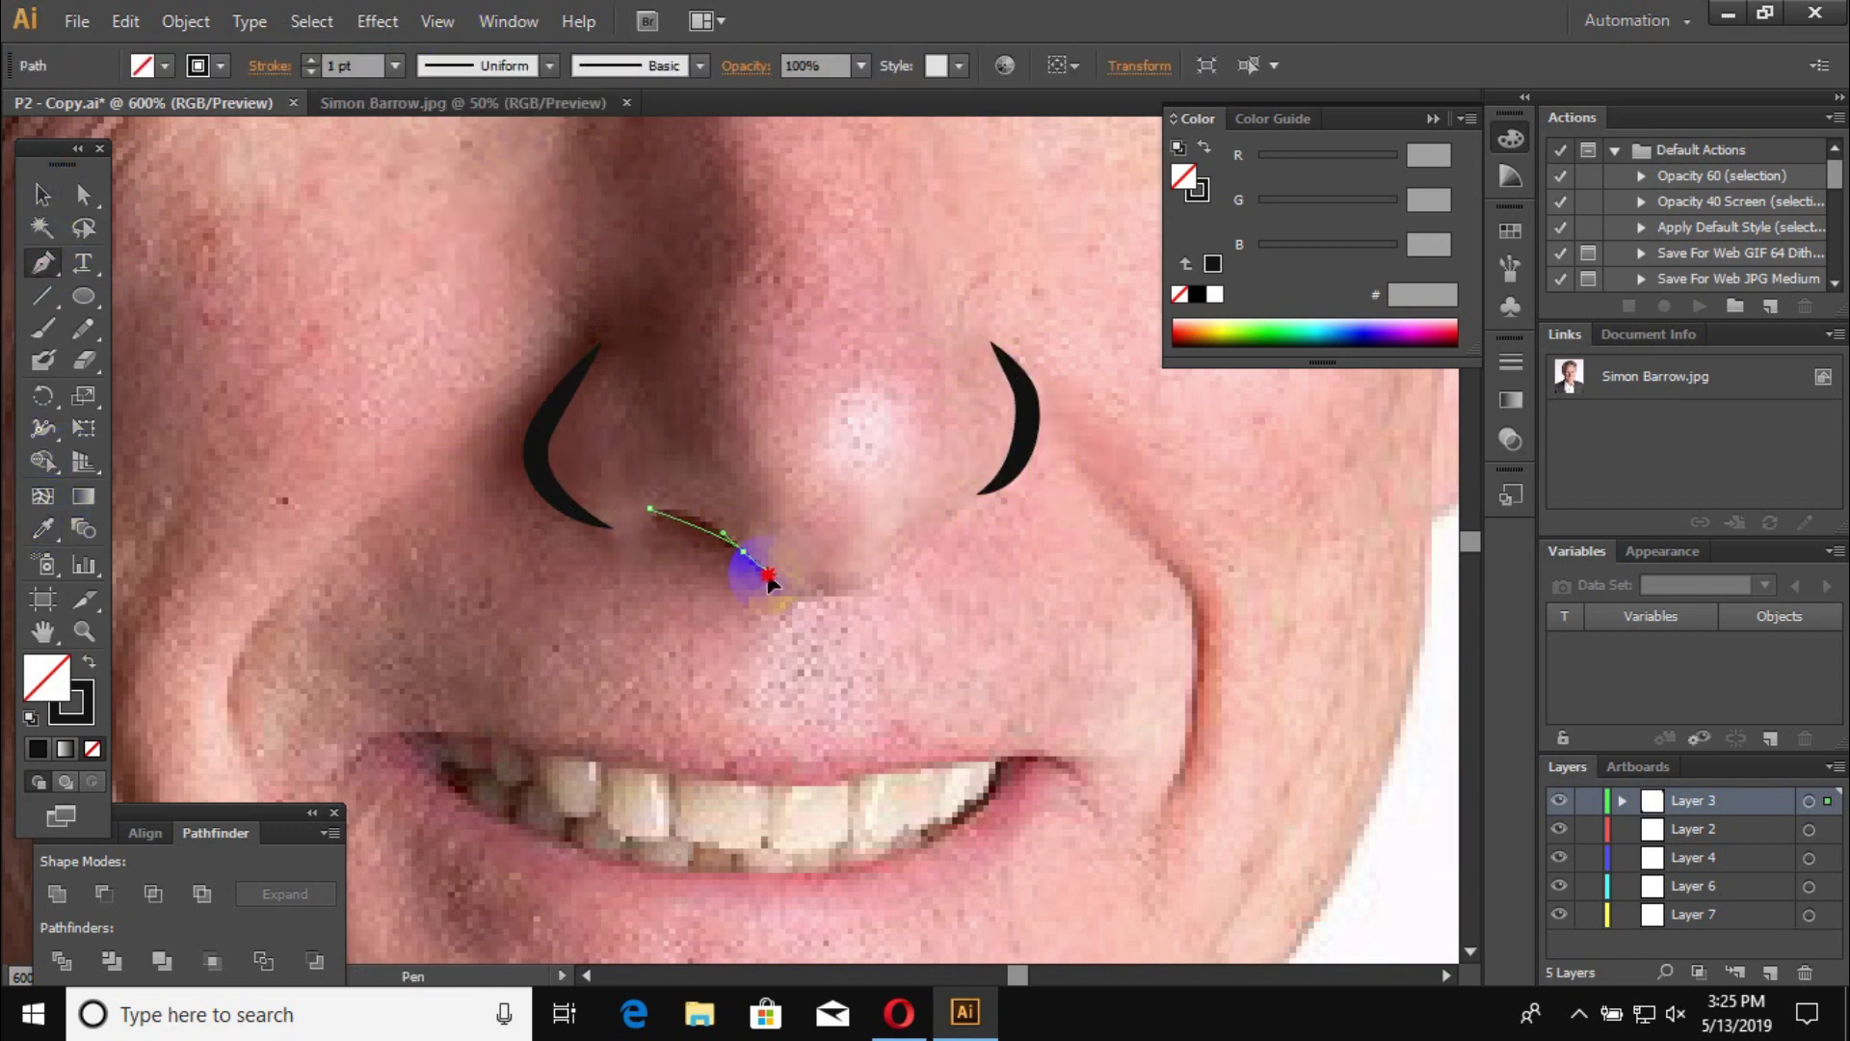
pyautogui.moveTo(894, 583); pyautogui.dragTo(908, 562)
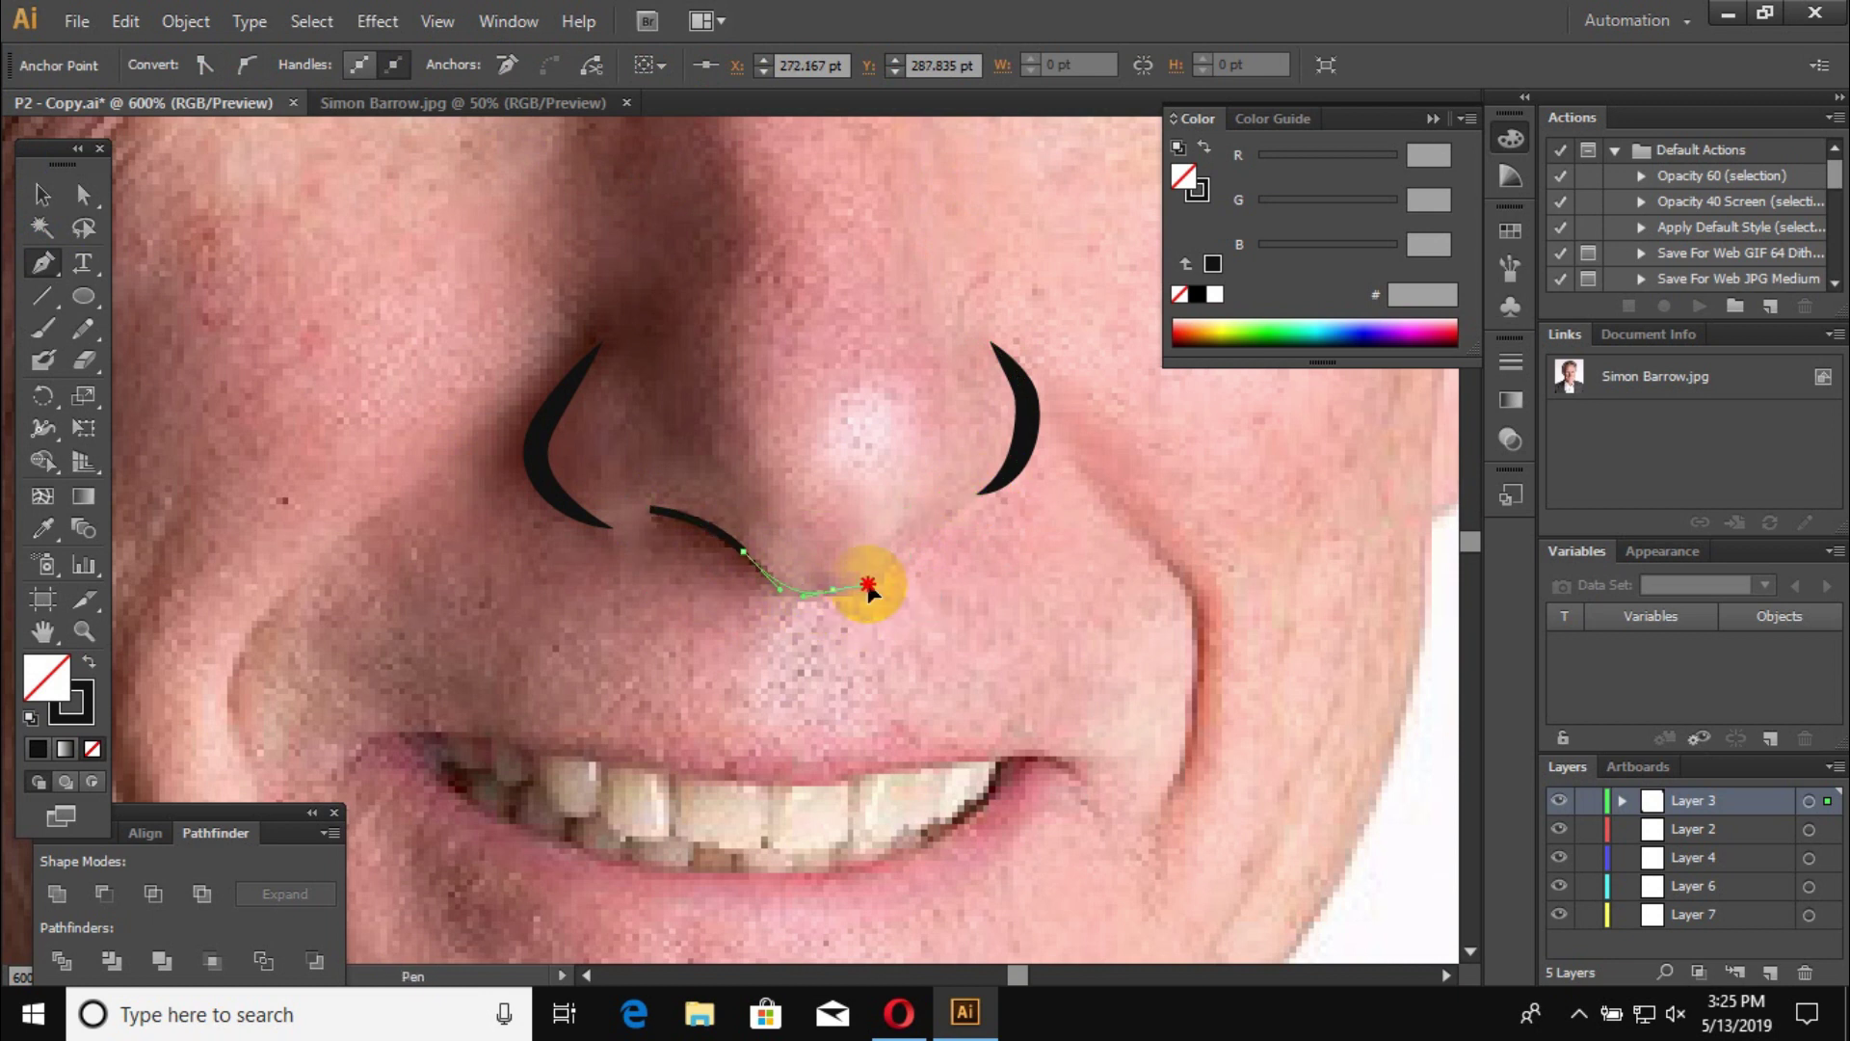
pyautogui.click(986, 482)
pyautogui.press('v')
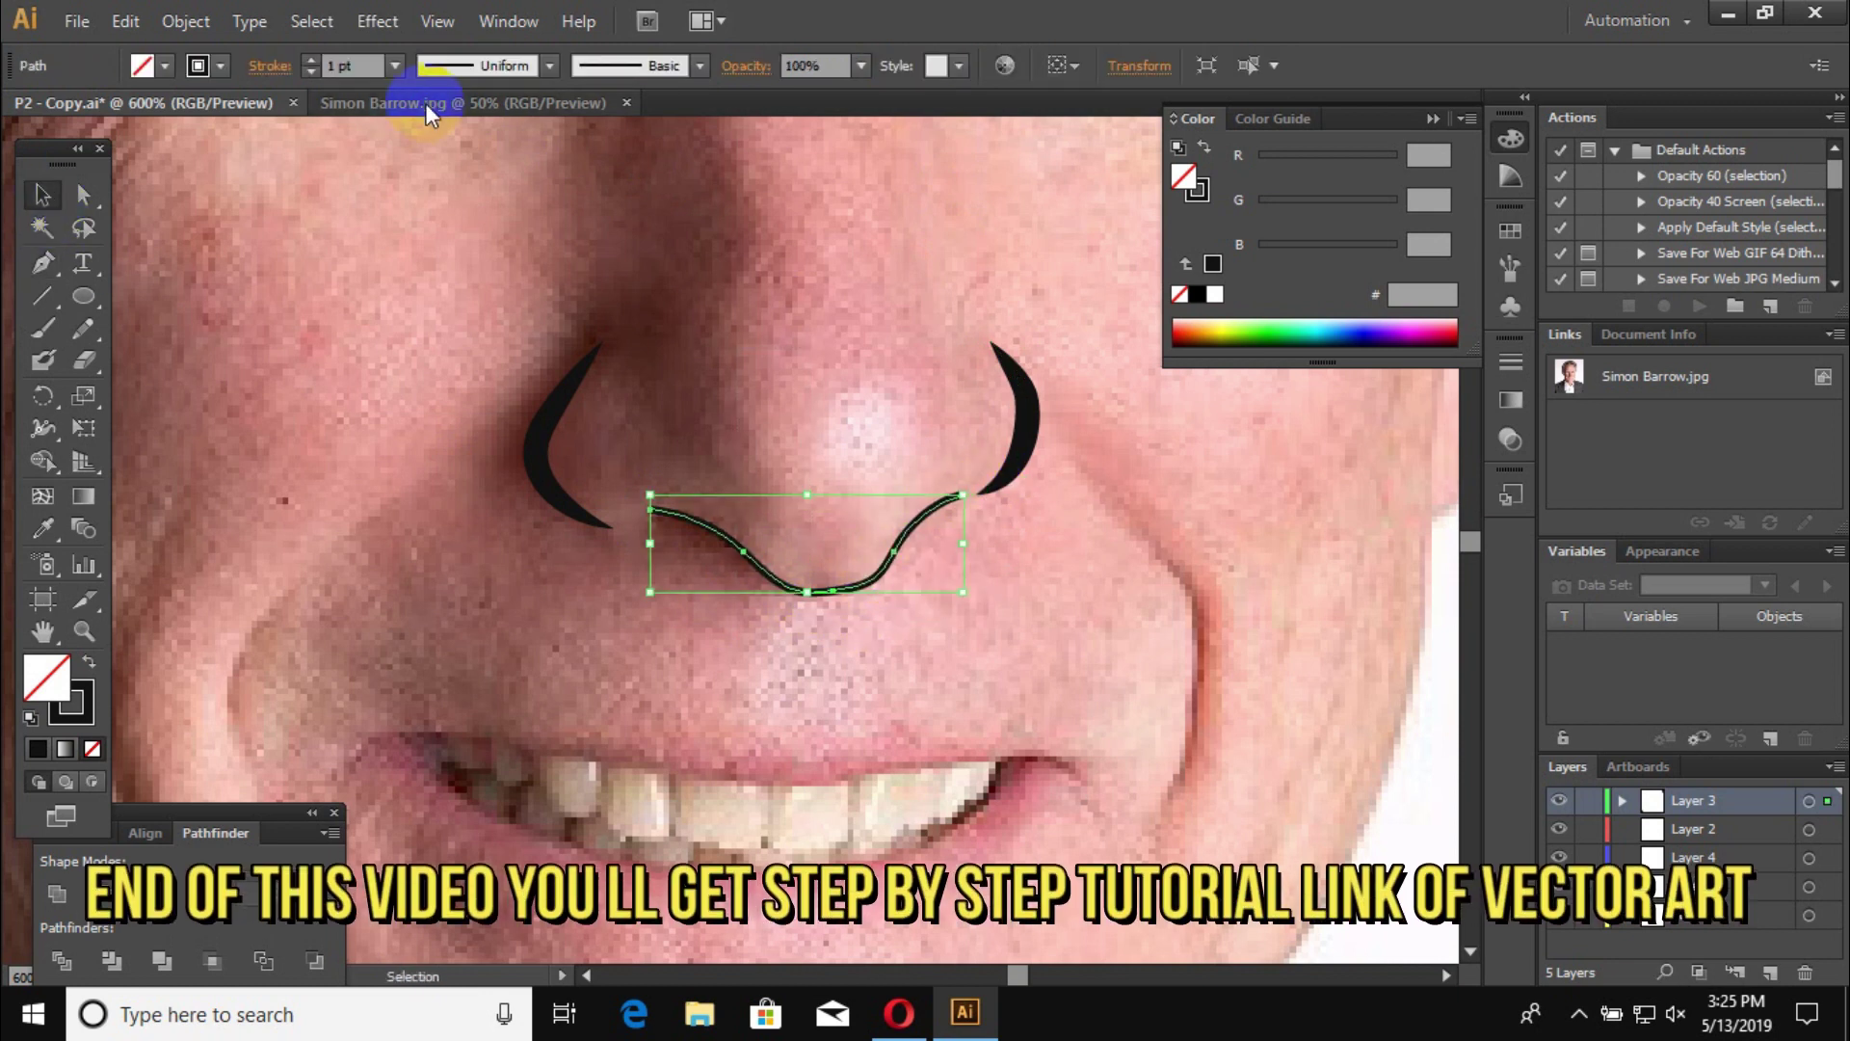
pyautogui.click(848, 412)
# Step: Draw curved tapered smile lines from both nostrils down beside the mouth
pyautogui.hotkey('ctrl', '-')
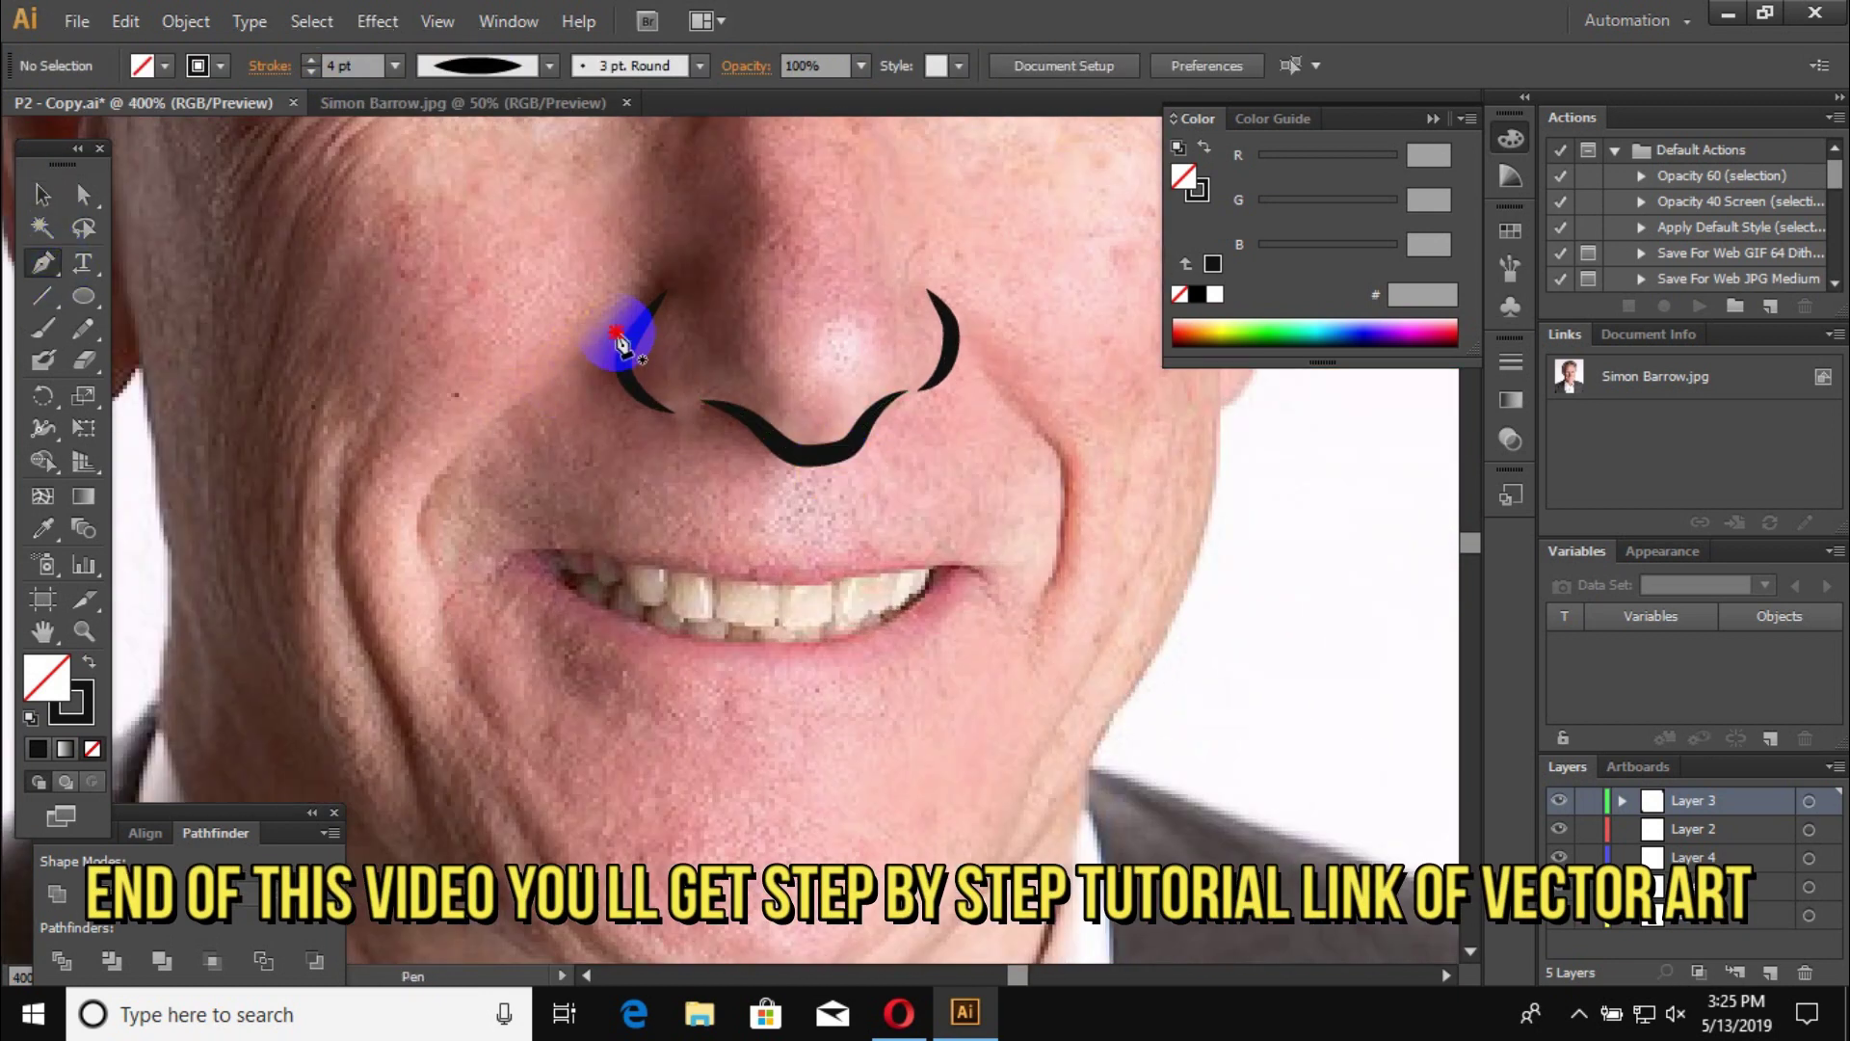
pyautogui.click(617, 332)
pyautogui.click(492, 421)
pyautogui.click(425, 557)
pyautogui.moveTo(420, 486); pyautogui.dragTo(529, 390)
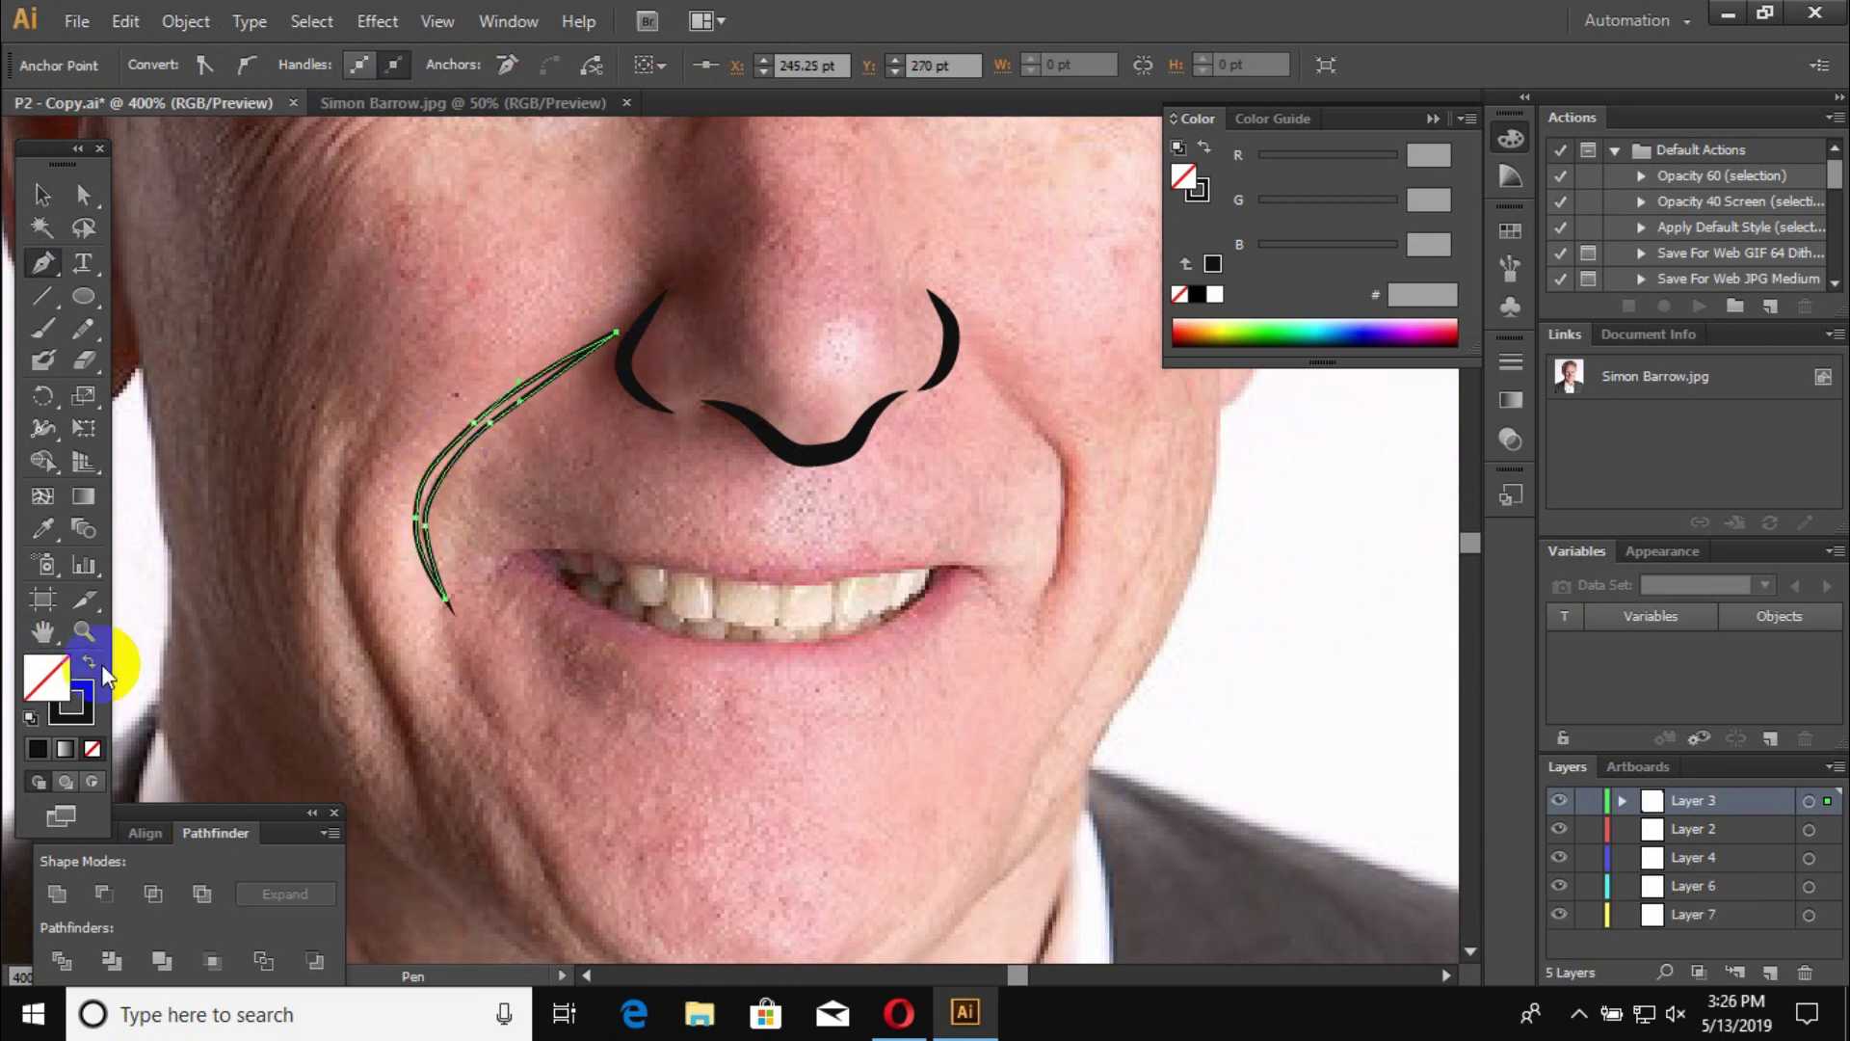
pyautogui.click(90, 662)
pyautogui.click(986, 369)
pyautogui.click(1060, 458)
pyautogui.click(1063, 521)
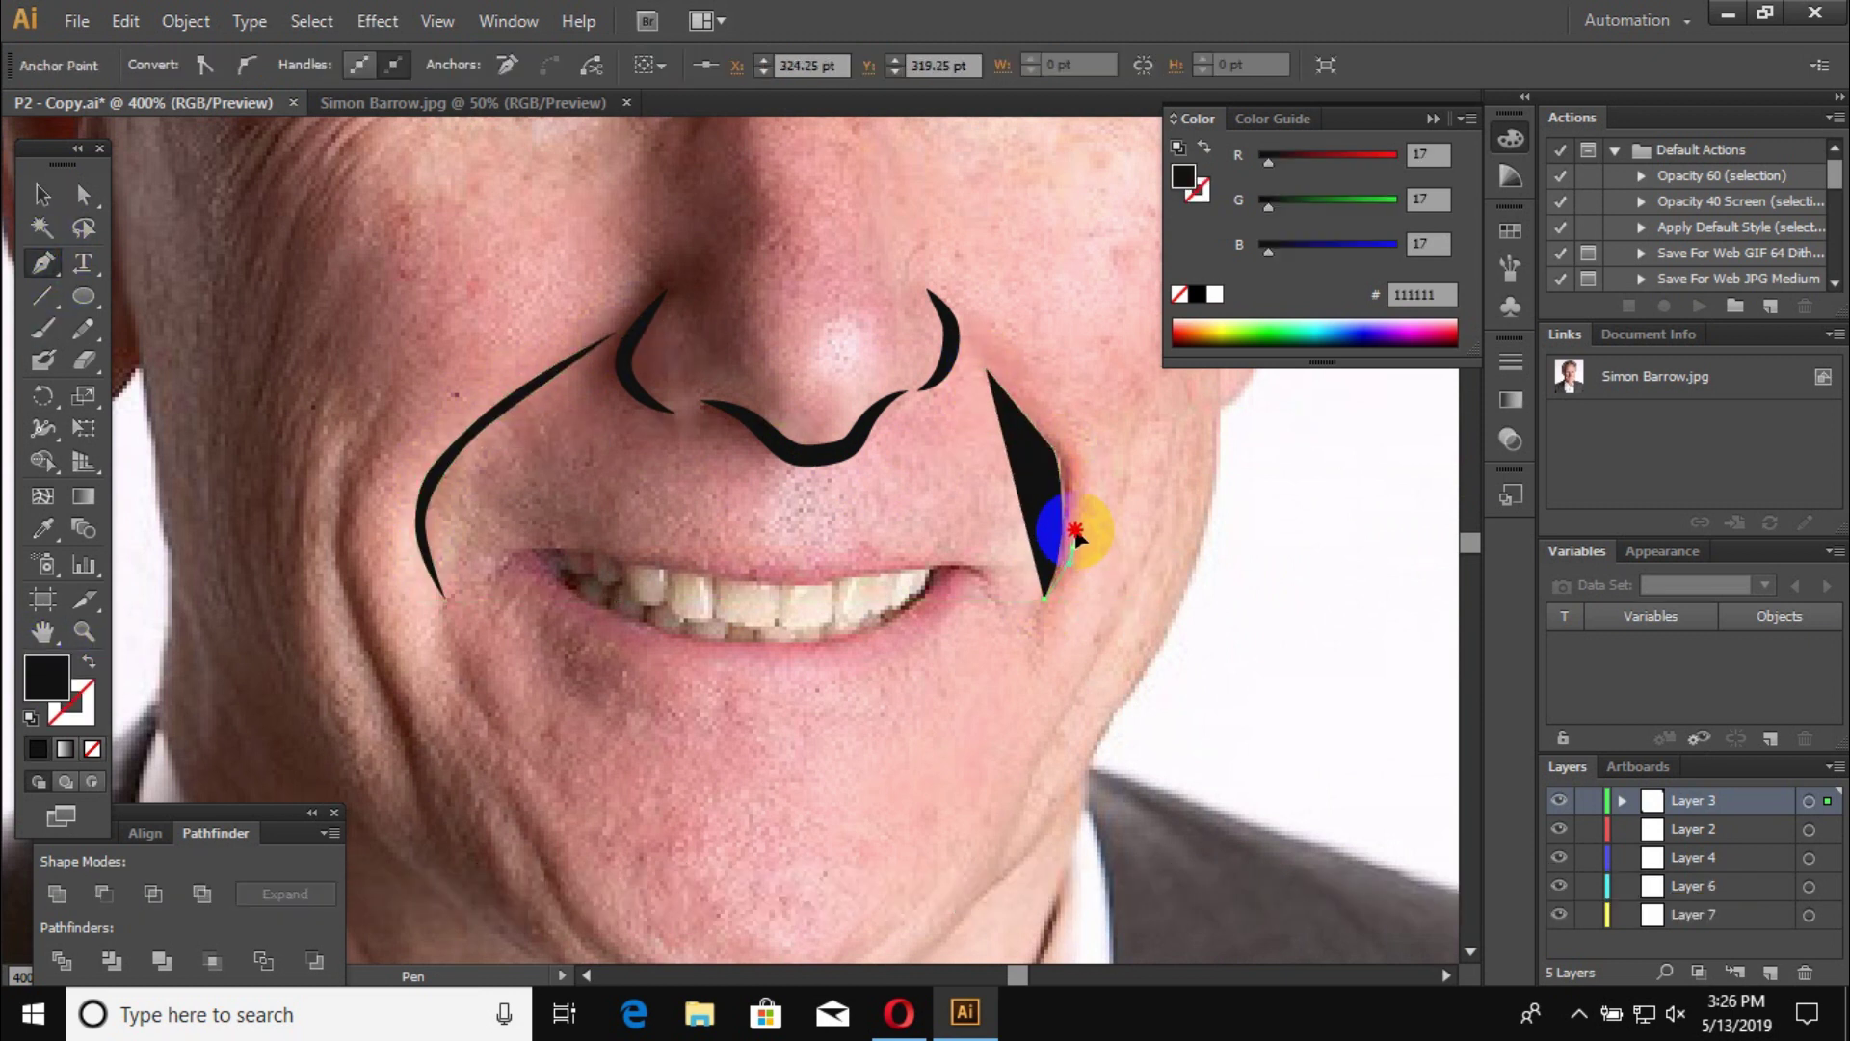
pyautogui.moveTo(993, 381); pyautogui.dragTo(994, 383)
# Step: Draw a frown crease between the brows
pyautogui.scroll(-3, 433, 598)
pyautogui.scroll(5, 942, 186)
pyautogui.click(940, 198)
pyautogui.click(925, 294)
pyautogui.click(923, 320)
pyautogui.scroll(-3, 661, 517)
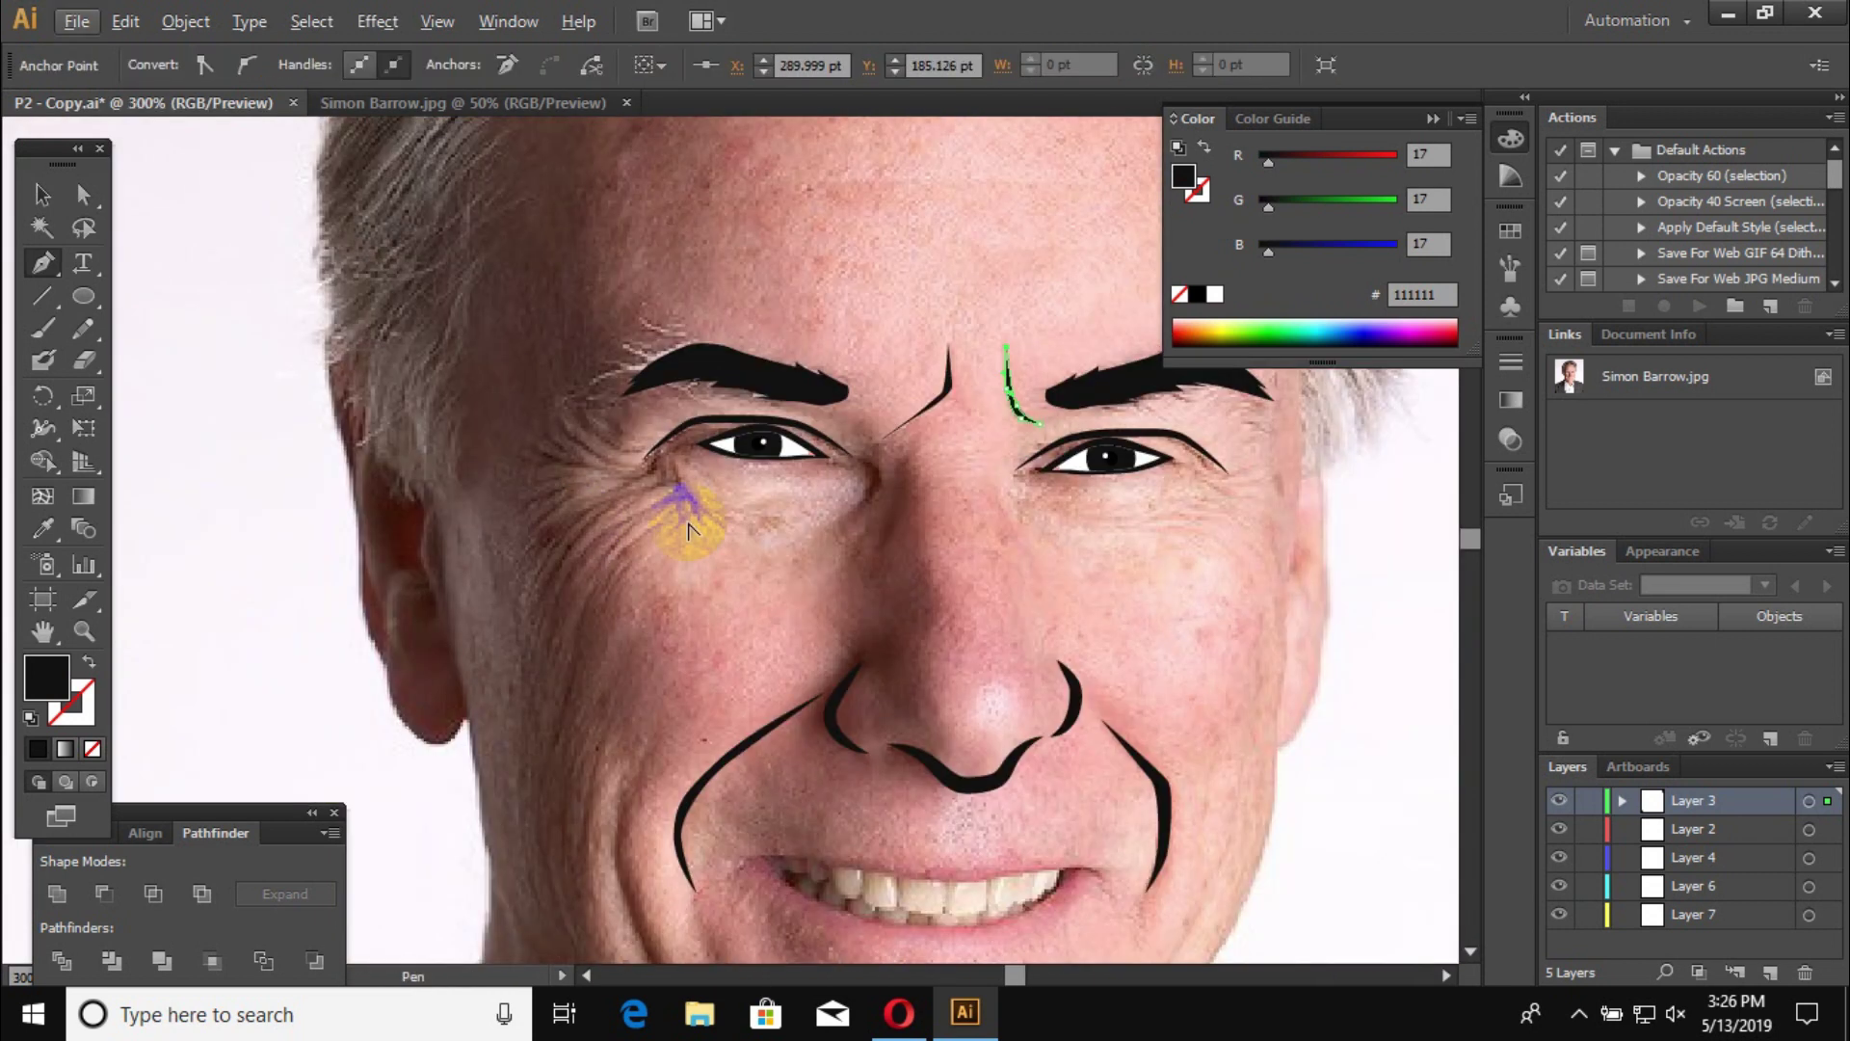
pyautogui.scroll(4, 539, 540)
# Step: Add crow's-foot wrinkles at the eye corner and a crease beside the chin
pyautogui.click(440, 564)
pyautogui.click(508, 493)
pyautogui.scroll(-2, 516, 491)
pyautogui.click(441, 484)
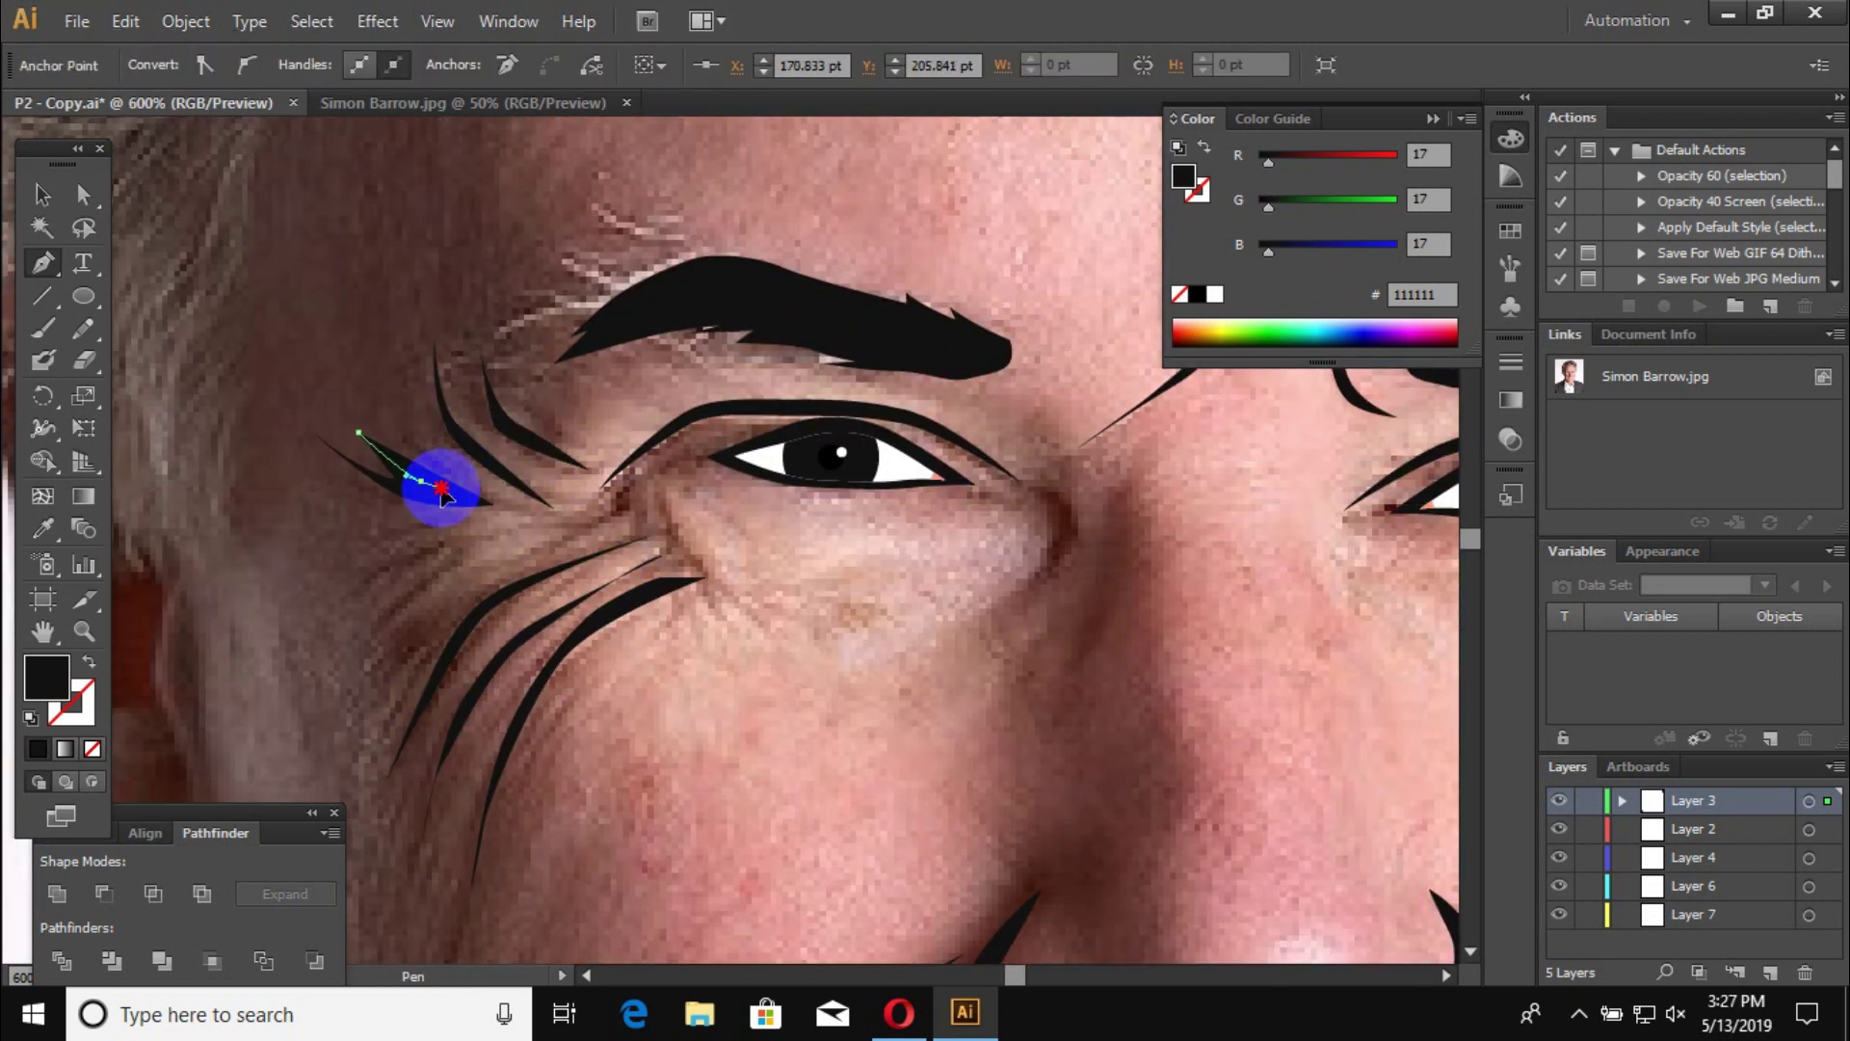
pyautogui.scroll(-3, 529, 639)
pyautogui.scroll(2, 529, 639)
pyautogui.scroll(3, 925, 530)
pyautogui.scroll(-3, 524, 566)
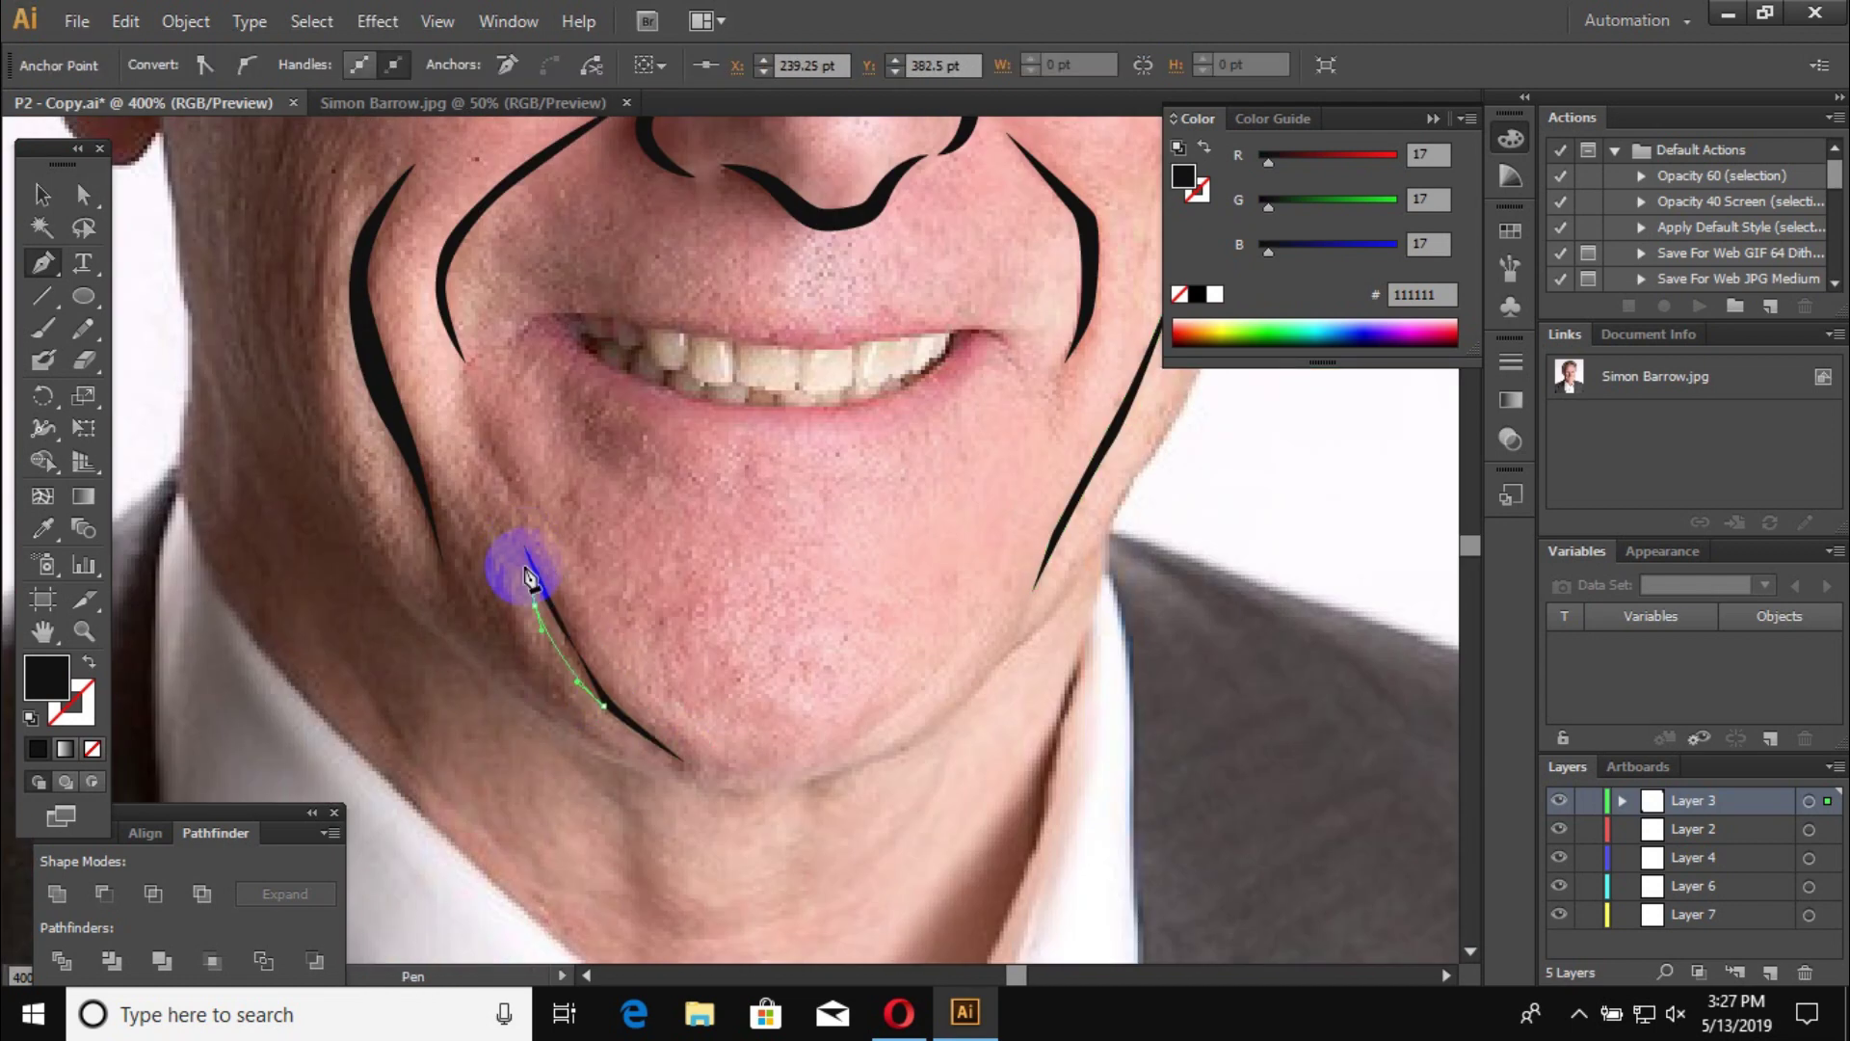
pyautogui.scroll(4, 559, 428)
pyautogui.click(559, 429)
pyautogui.scroll(-3, 672, 559)
# Step: Trace the hair edge from the temple past the ear, over the head and down the right side
pyautogui.click(551, 395)
pyautogui.click(525, 578)
pyautogui.click(89, 661)
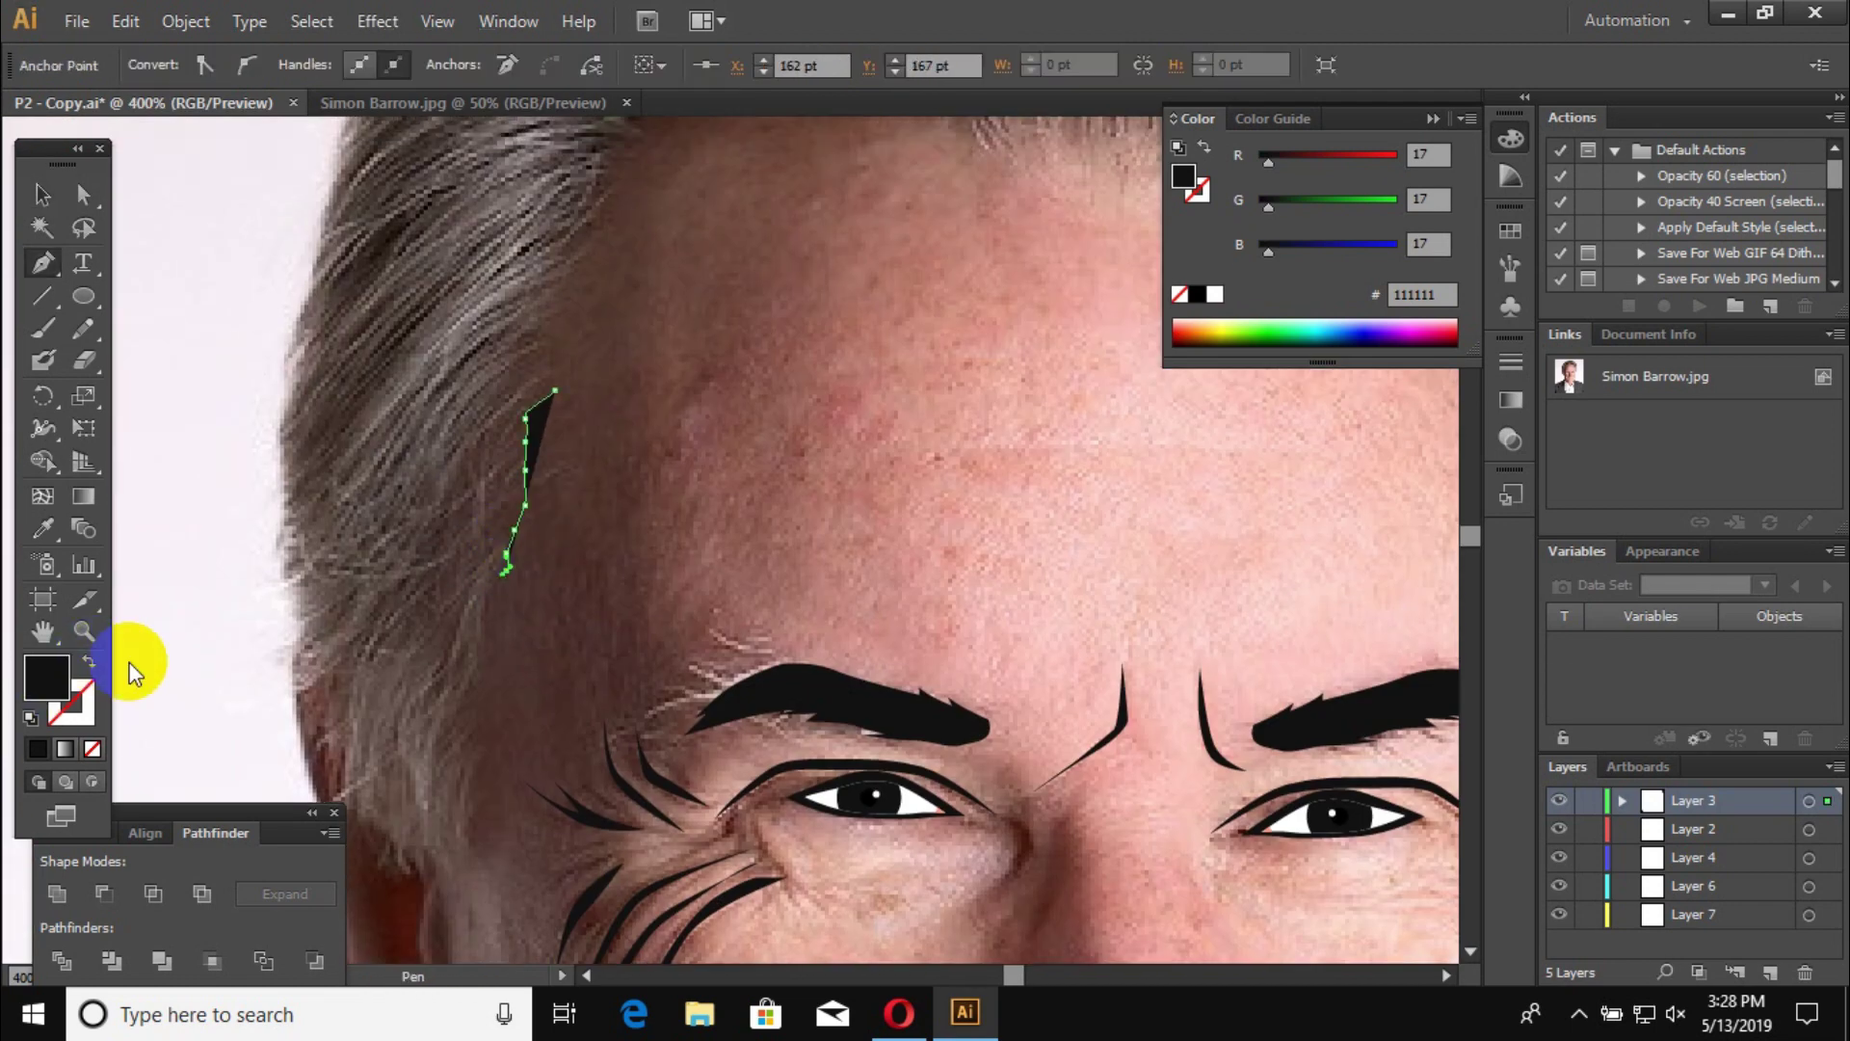
pyautogui.click(475, 785)
pyautogui.scroll(-2, 477, 751)
pyautogui.click(324, 609)
pyautogui.scroll(-2, 324, 609)
pyautogui.scroll(2, 323, 602)
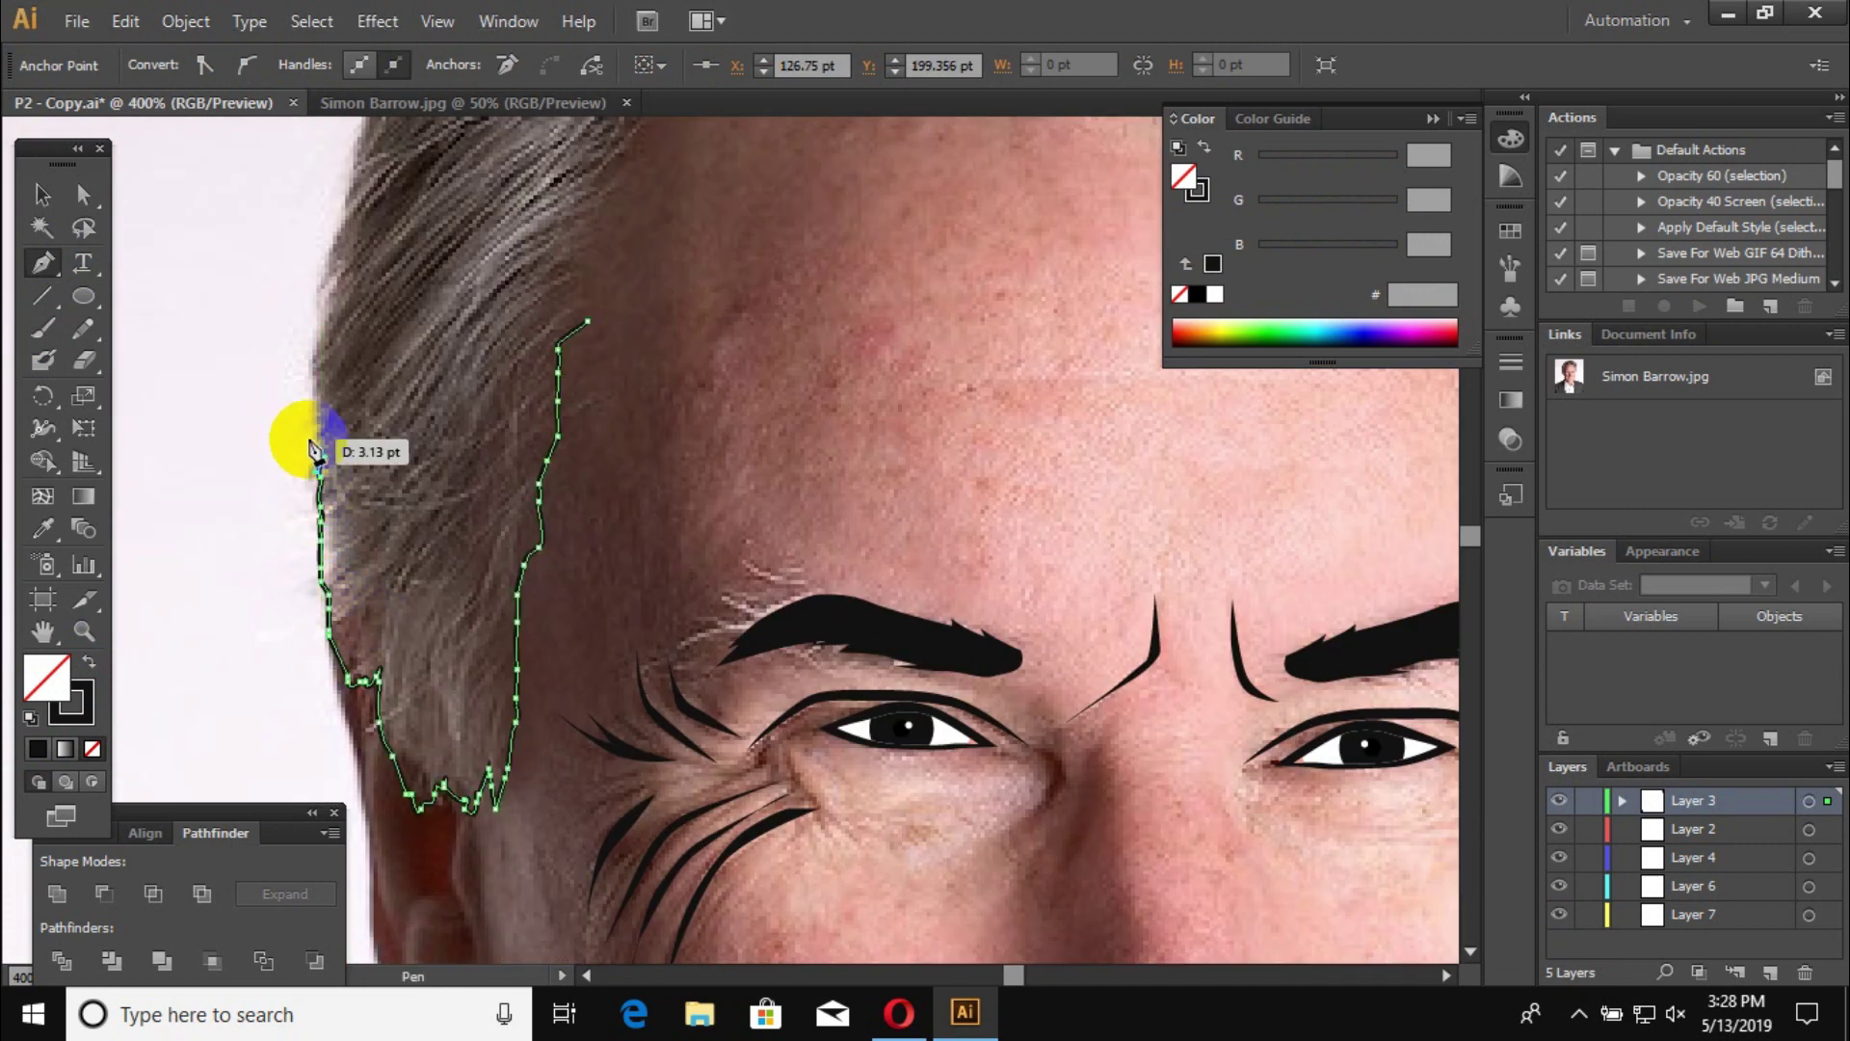
pyautogui.scroll(-3, 316, 451)
pyautogui.scroll(1, 342, 519)
pyautogui.click(490, 315)
pyautogui.moveTo(804, 275); pyautogui.dragTo(831, 291)
pyautogui.moveTo(1024, 488); pyautogui.dragTo(1043, 545)
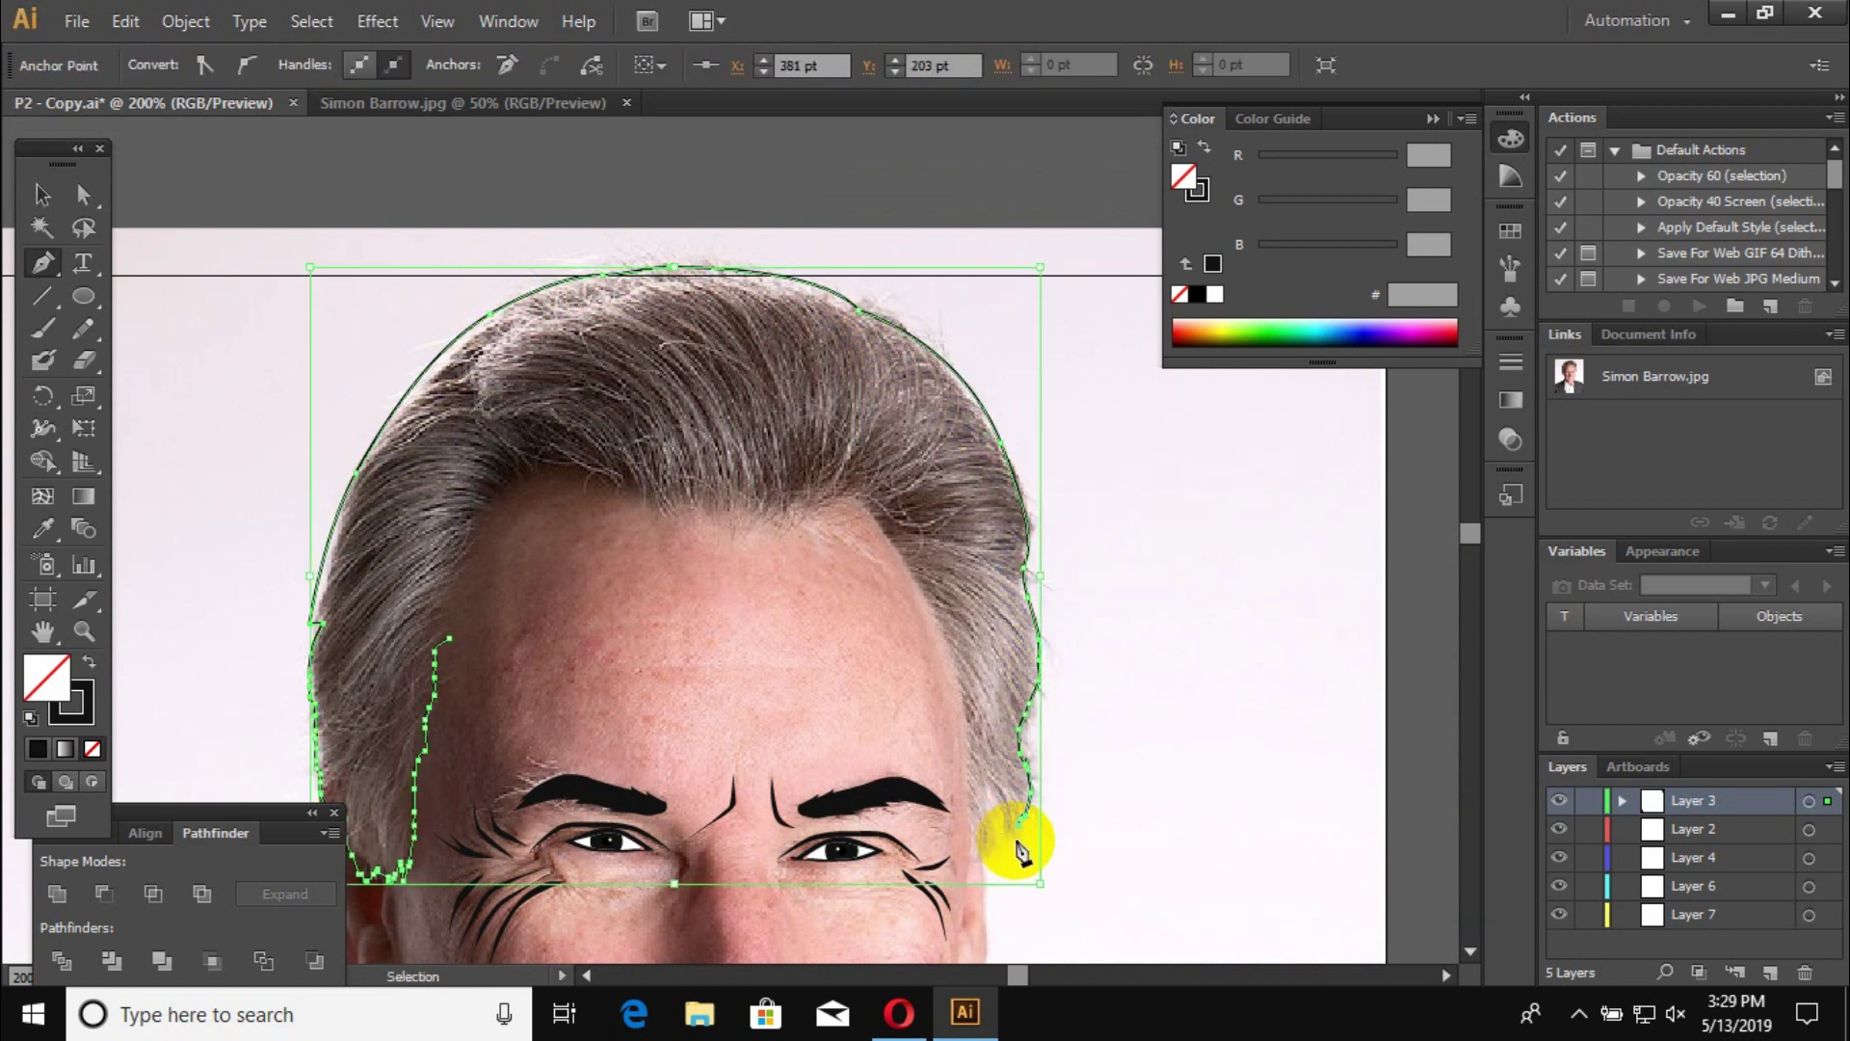
# Step: Follow the hairline across the forehead and close the hair outline at its start point
pyautogui.scroll(1, 992, 850)
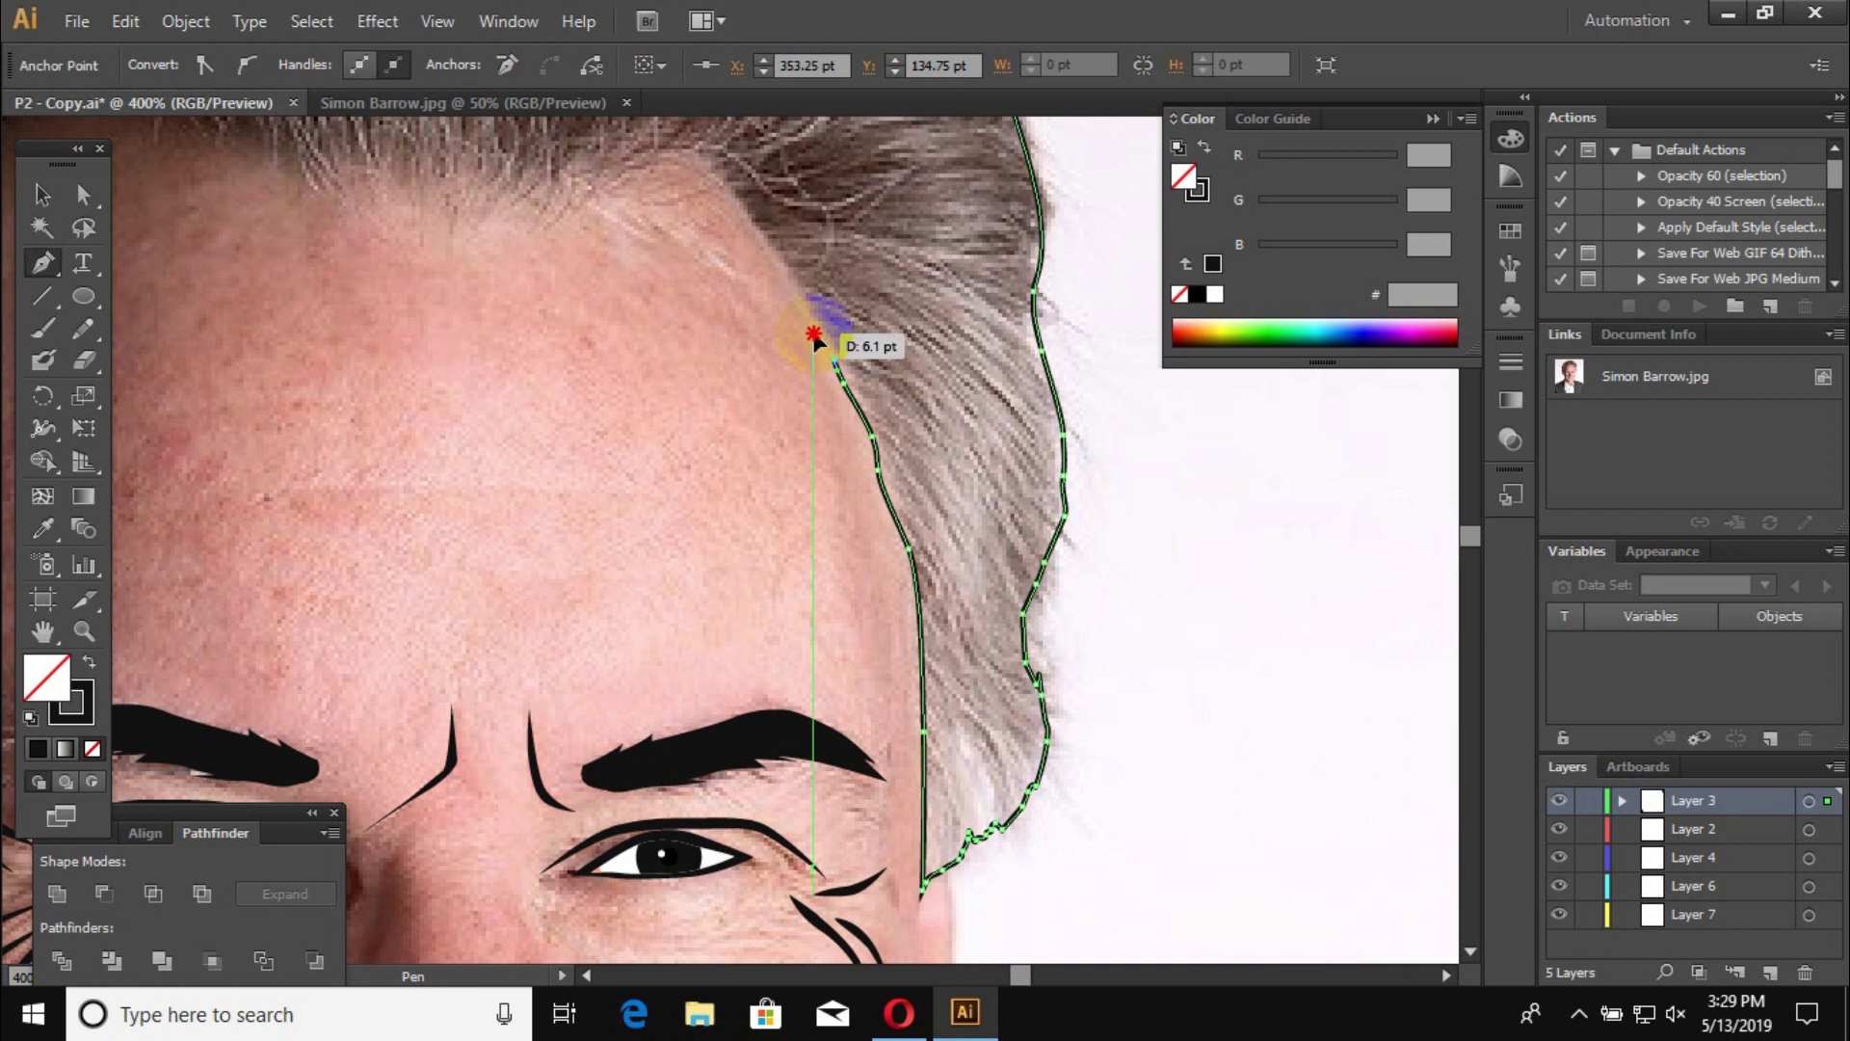
pyautogui.scroll(-1, 815, 337)
pyautogui.scroll(1, 770, 374)
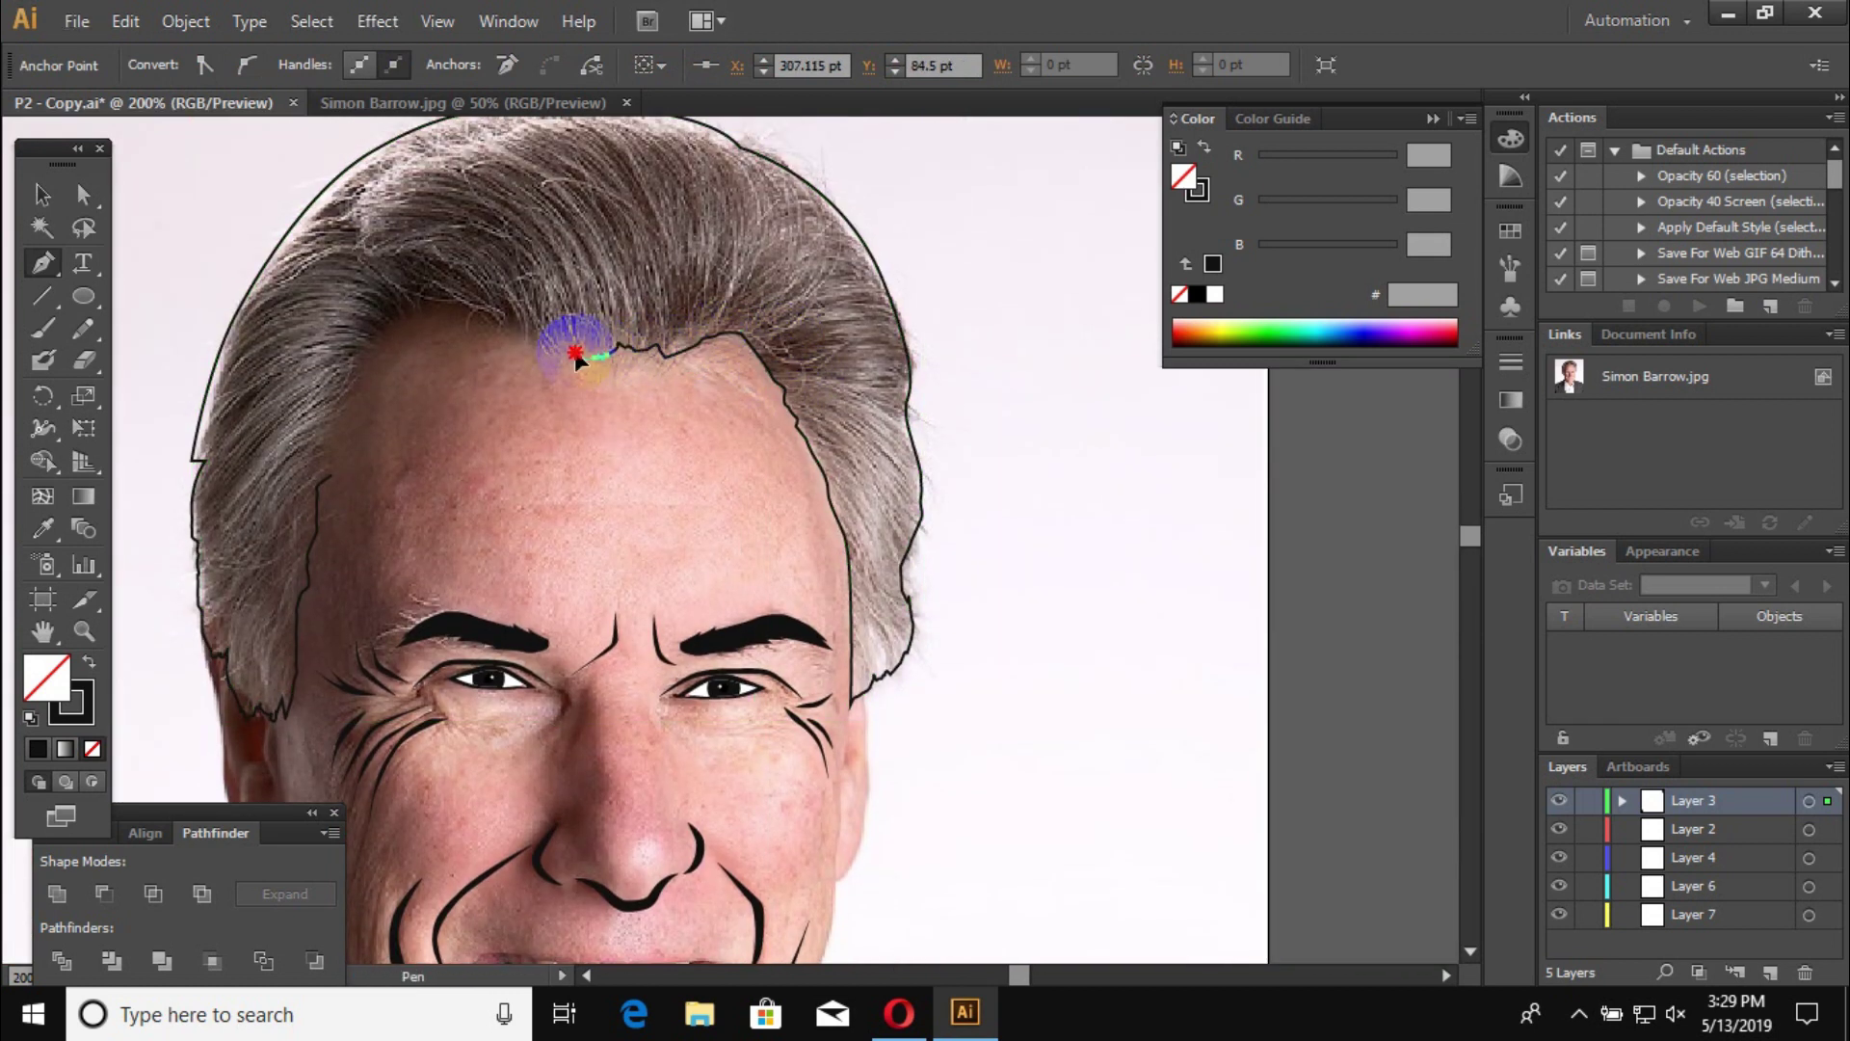
pyautogui.moveTo(373, 348); pyautogui.dragTo(366, 419)
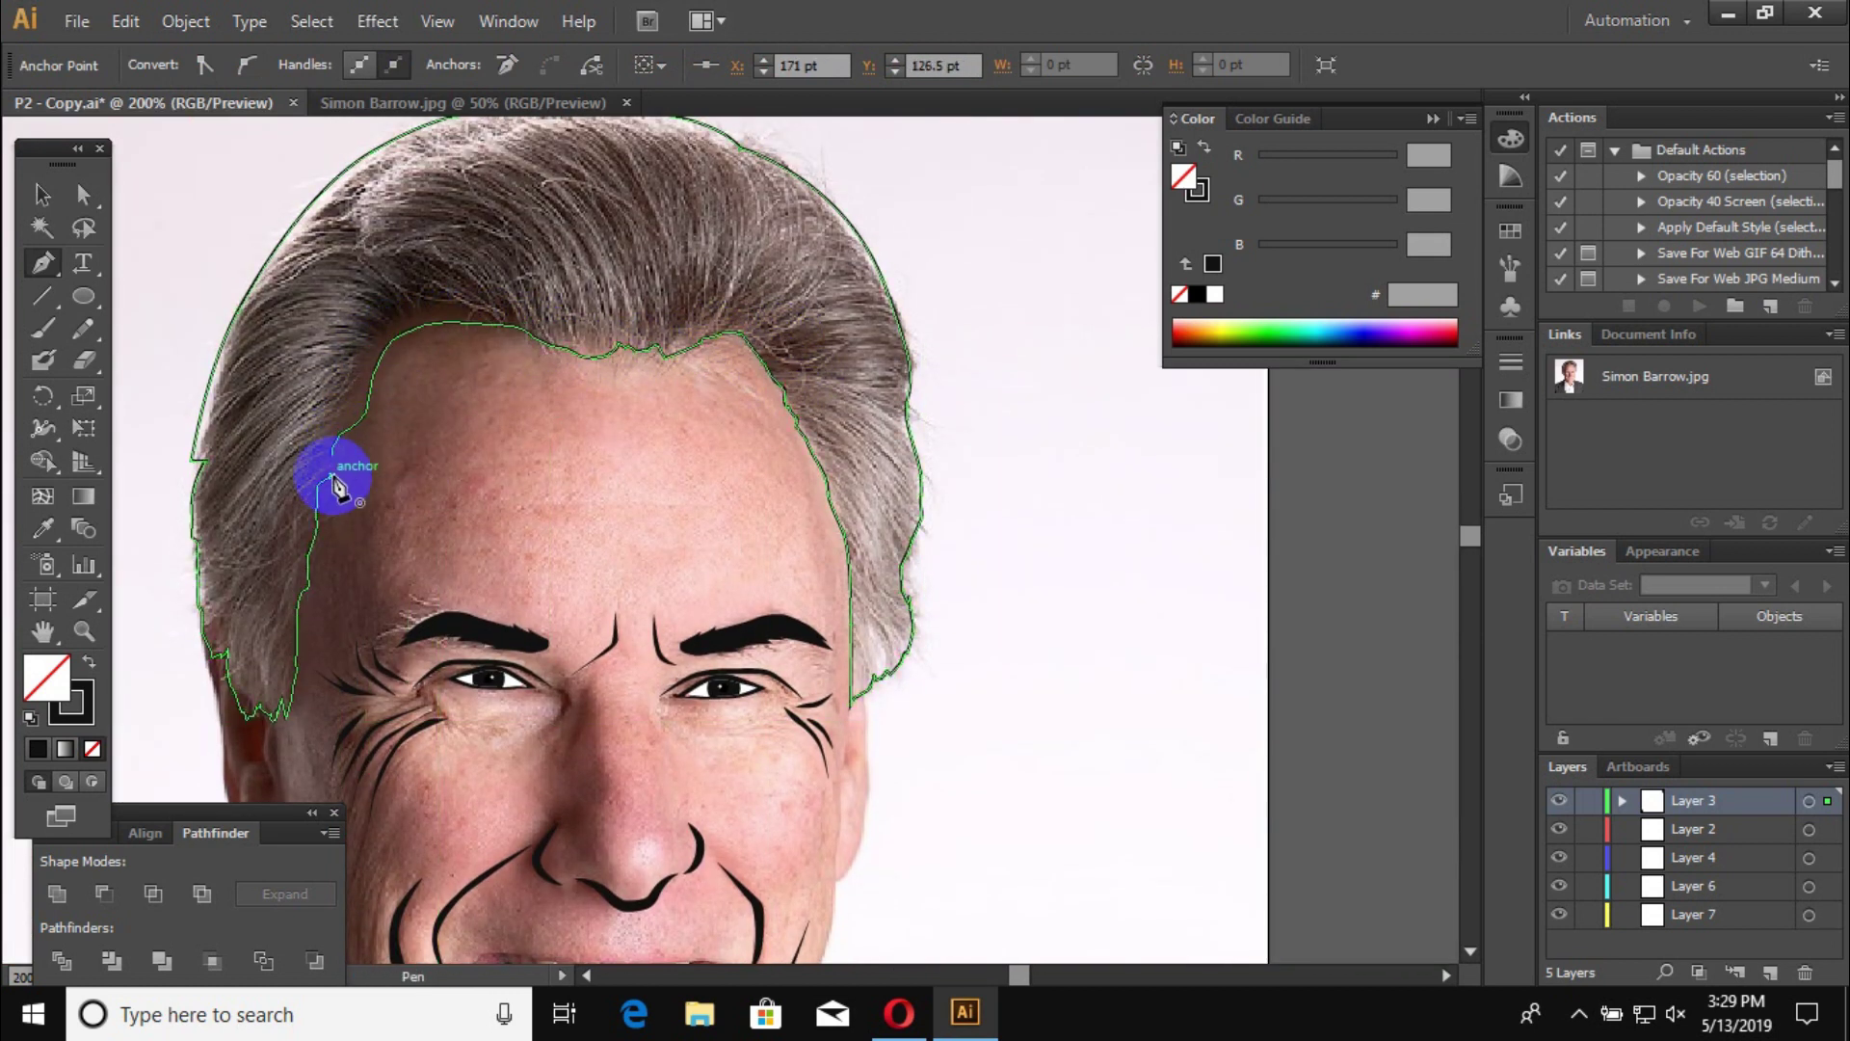
pyautogui.click(332, 474)
pyautogui.scroll(2, 333, 474)
pyautogui.scroll(-1, 444, 193)
pyautogui.press('a')
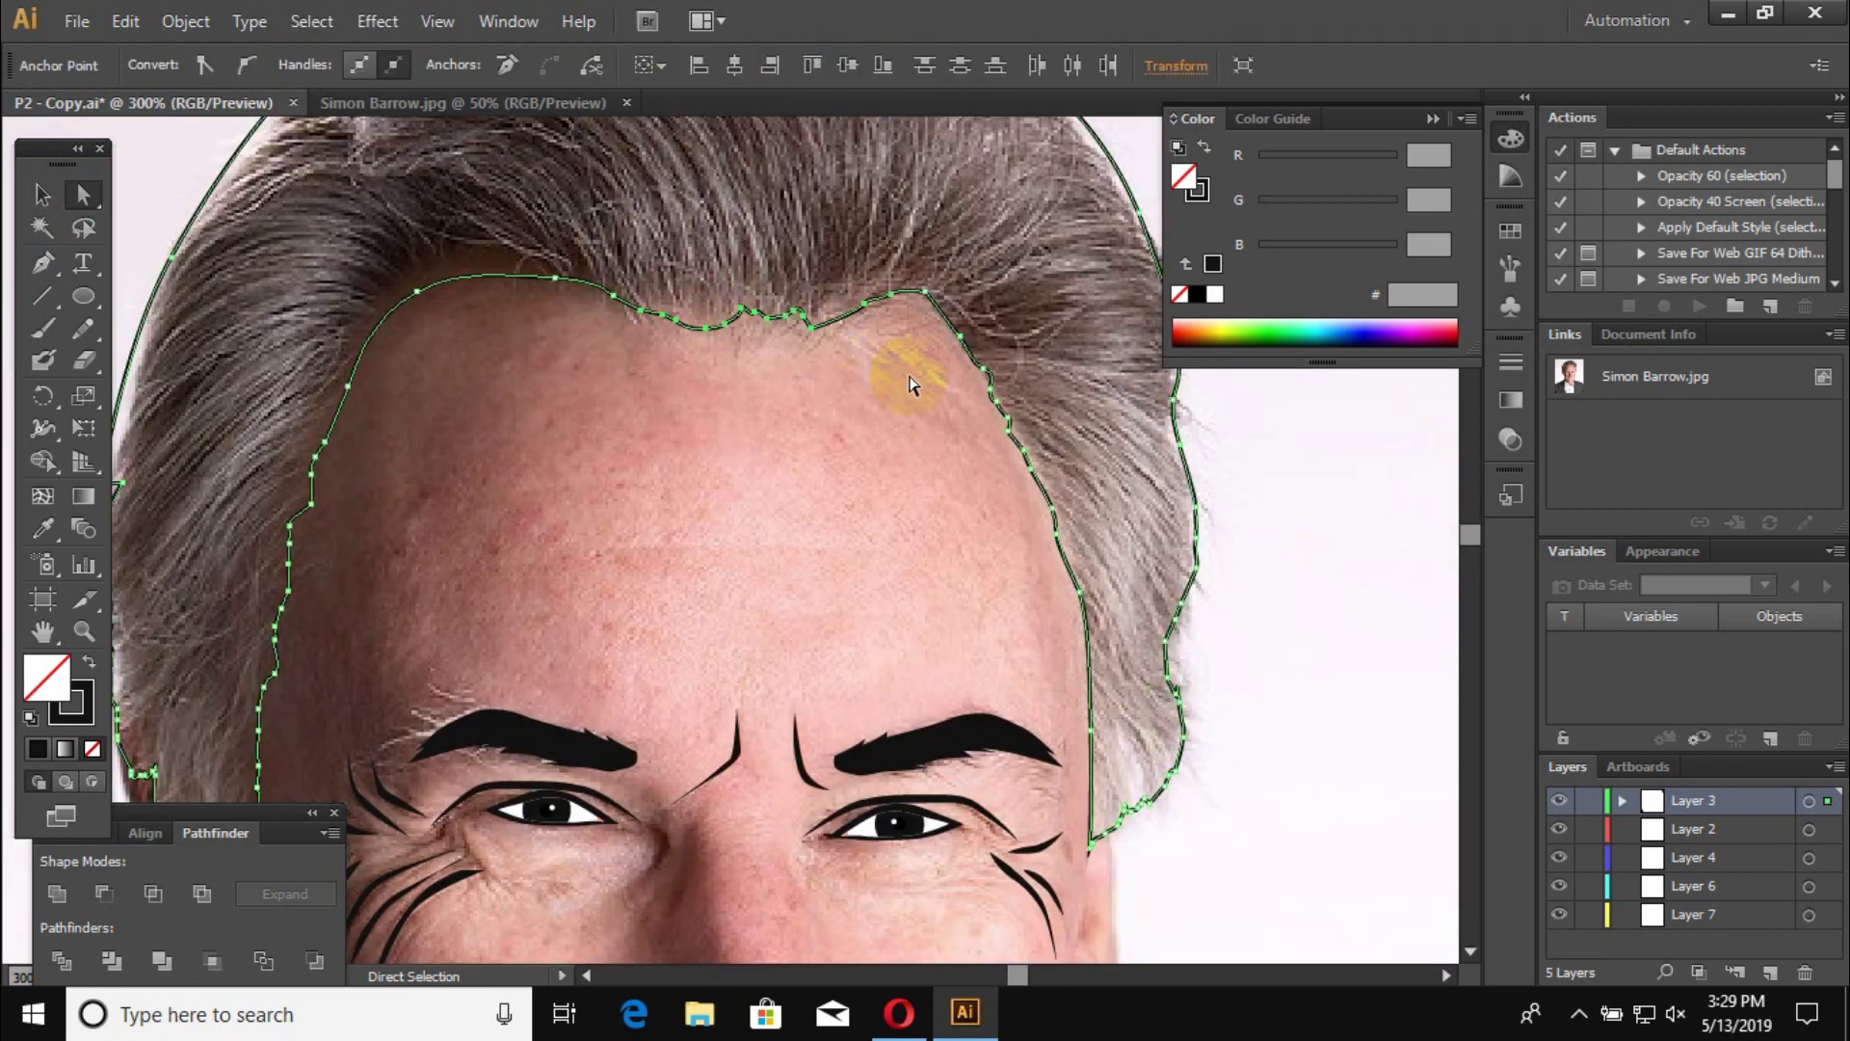
pyautogui.scroll(-3, 910, 378)
pyautogui.scroll(3, 900, 414)
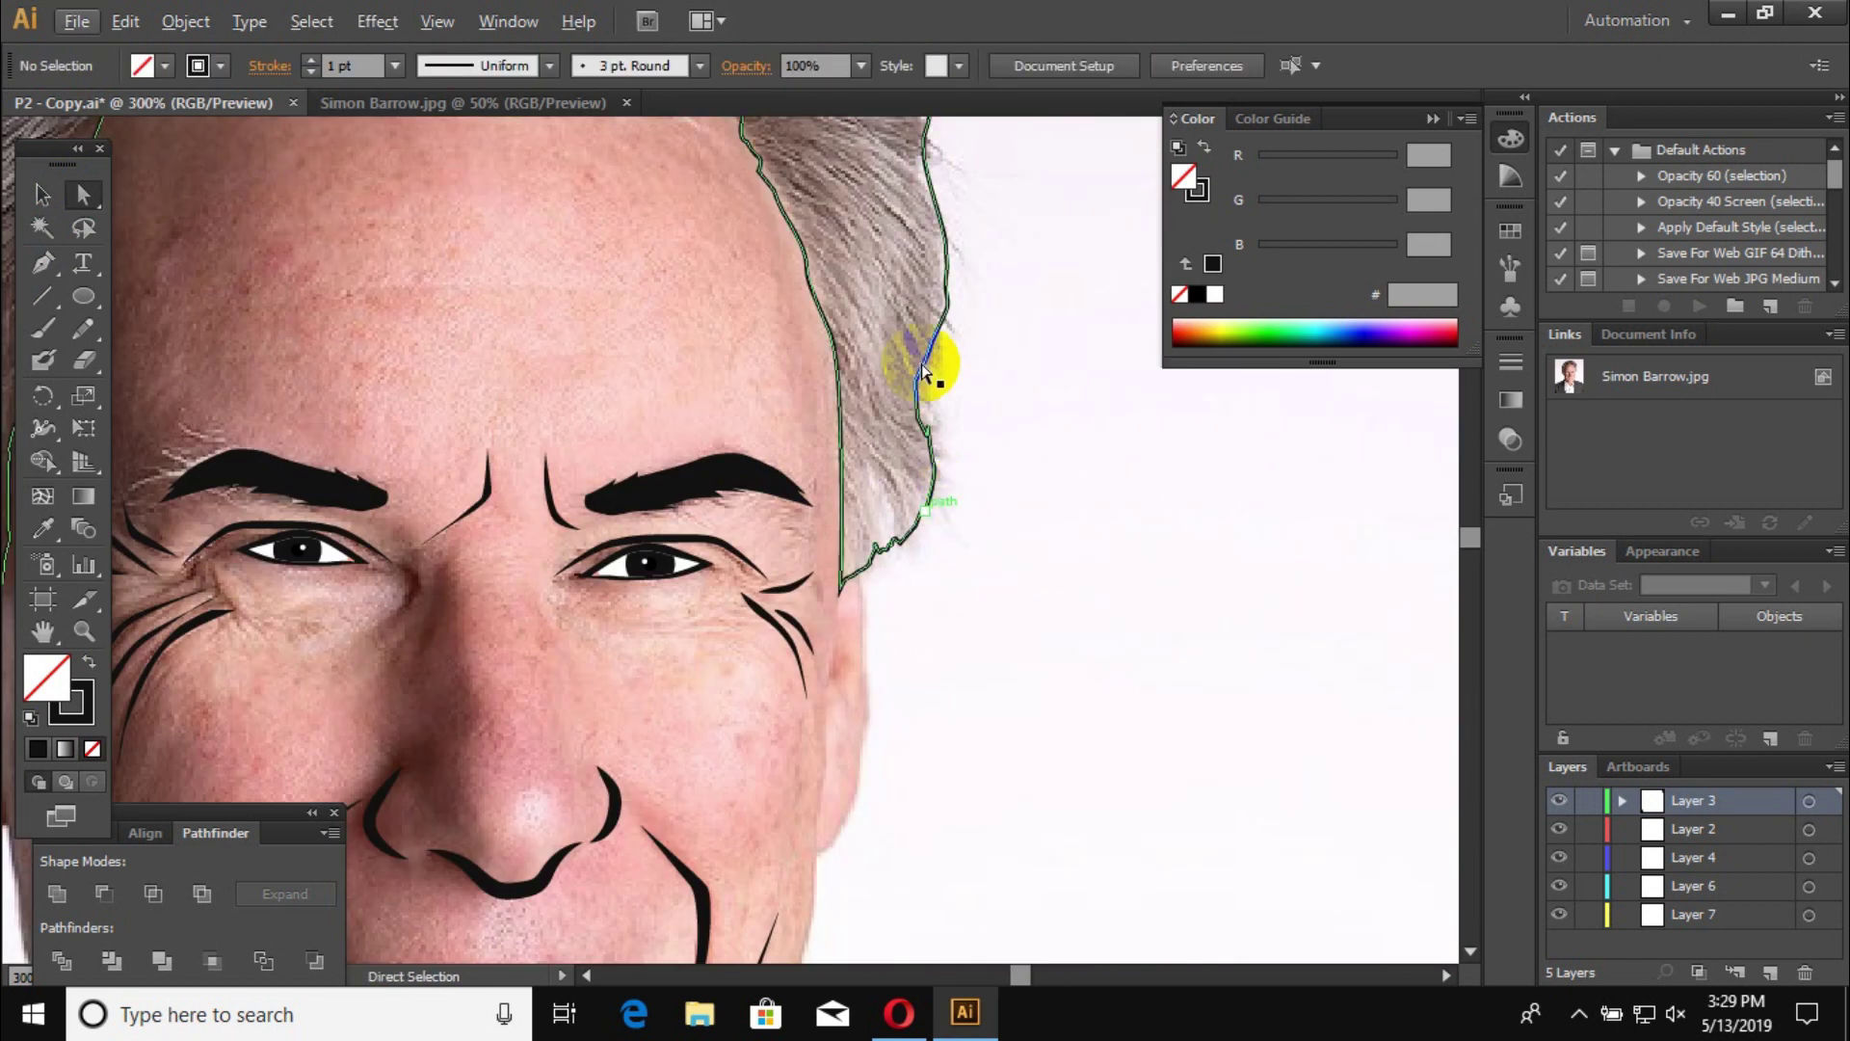
pyautogui.scroll(-3, 1159, 479)
# Step: Trace the face outline down the left cheek and jaw toward the chin
pyautogui.scroll(3, 434, 426)
pyautogui.press('p')
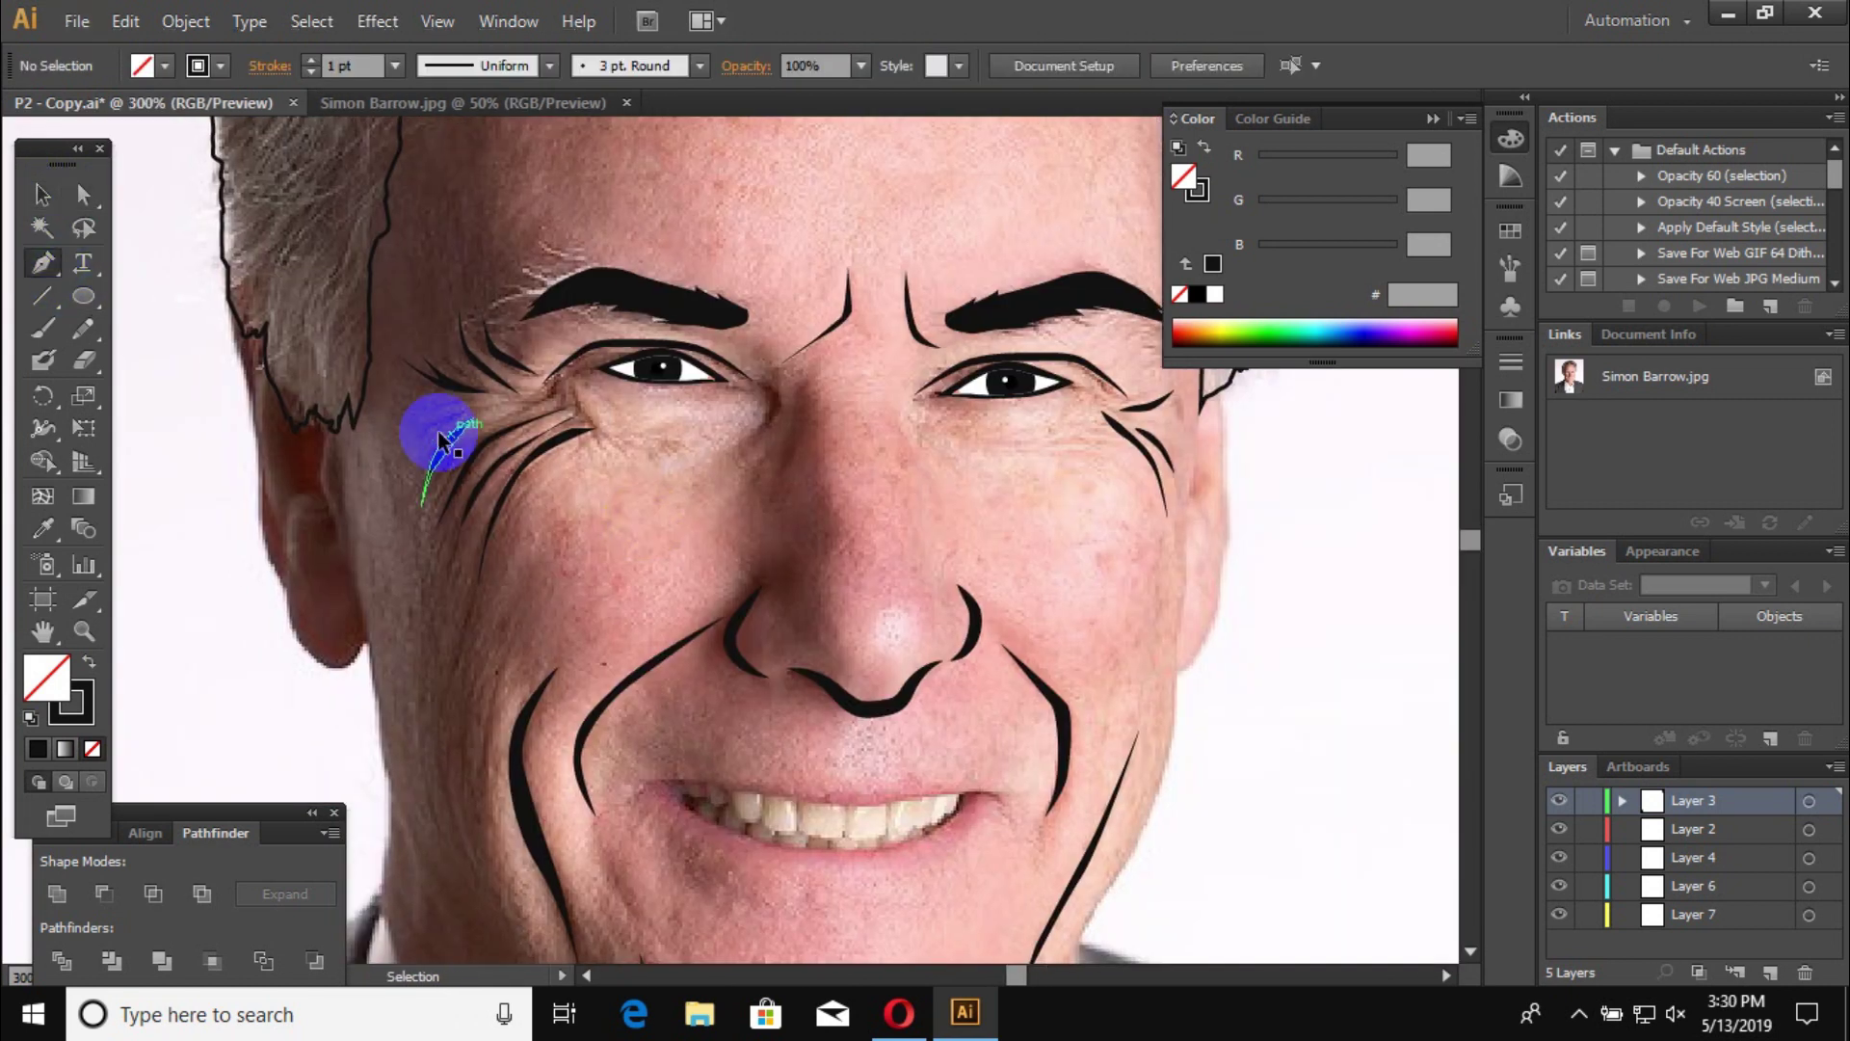
pyautogui.click(606, 318)
pyautogui.moveTo(487, 460); pyautogui.dragTo(485, 496)
pyautogui.scroll(-2, 485, 497)
pyautogui.click(495, 730)
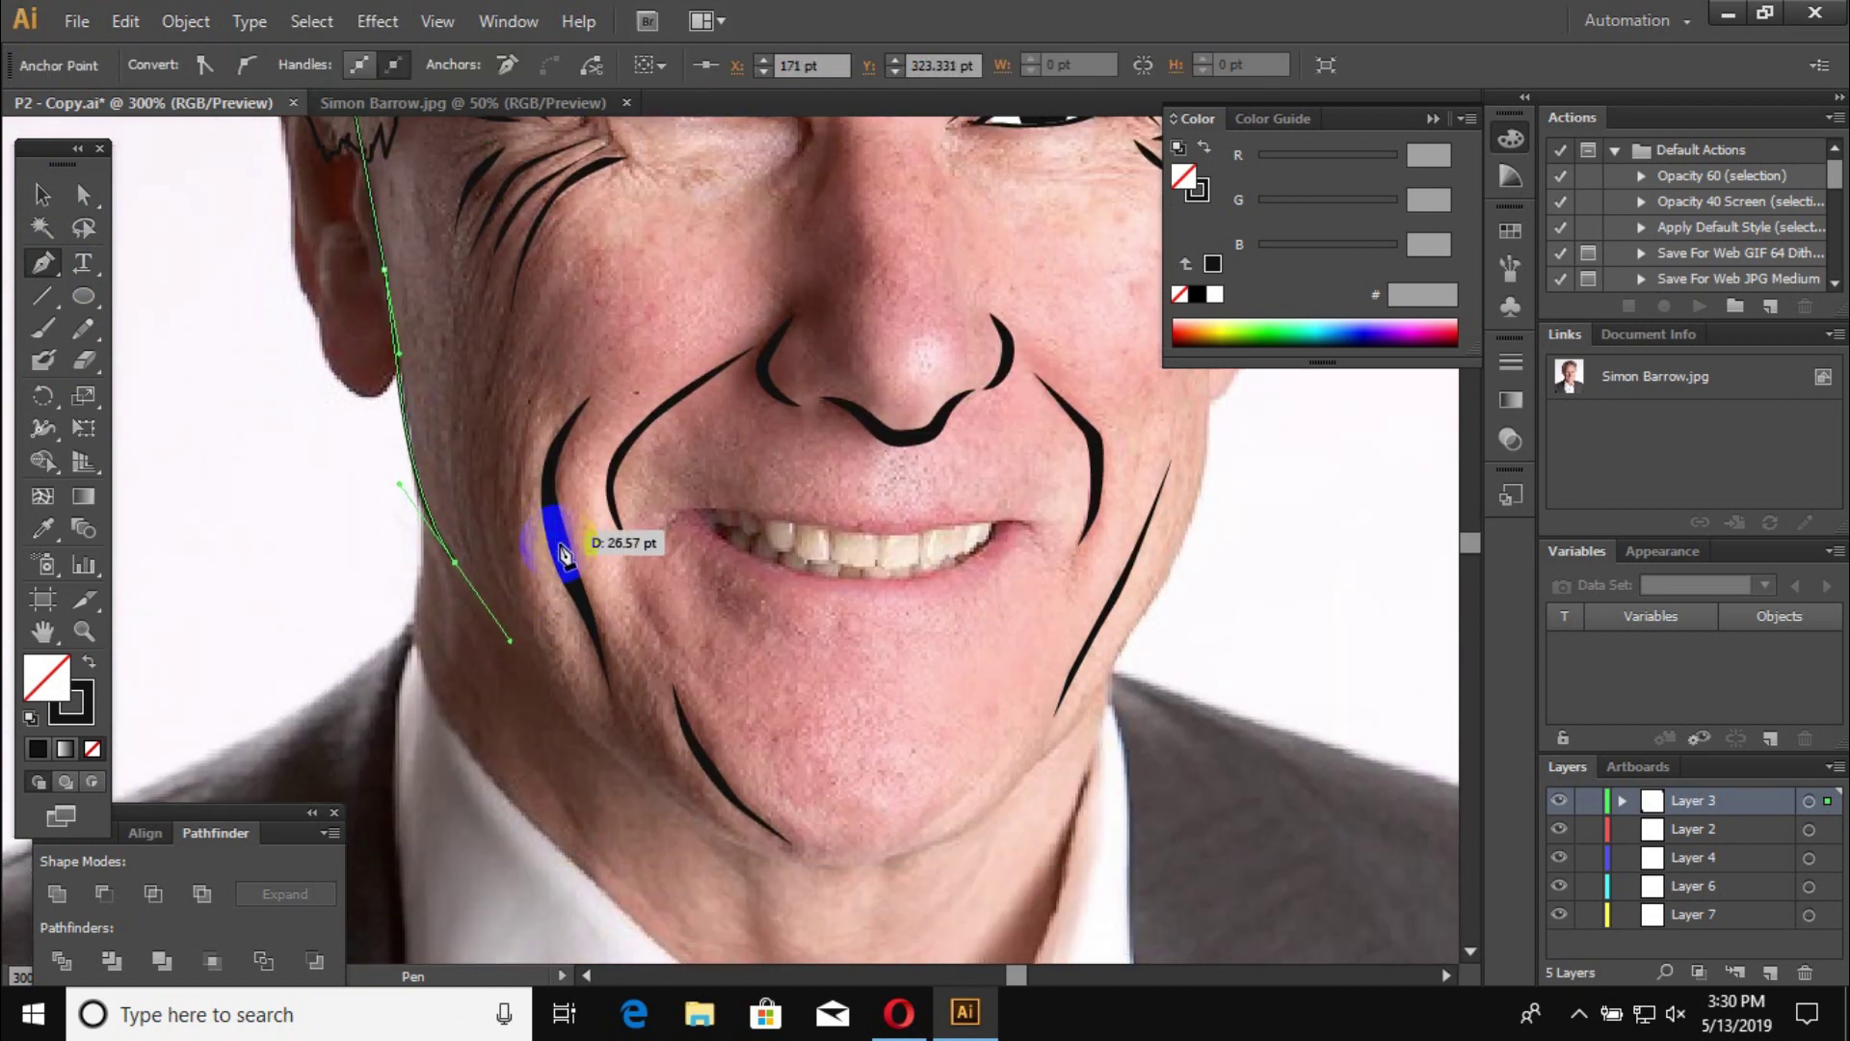
pyautogui.scroll(-2, 566, 528)
pyautogui.click(677, 747)
# Step: Continue the outline up the right jaw and close the face path
pyautogui.click(1018, 716)
pyautogui.moveTo(1141, 548); pyautogui.dragTo(1159, 569)
pyautogui.scroll(-3, 1190, 486)
pyautogui.click(1231, 516)
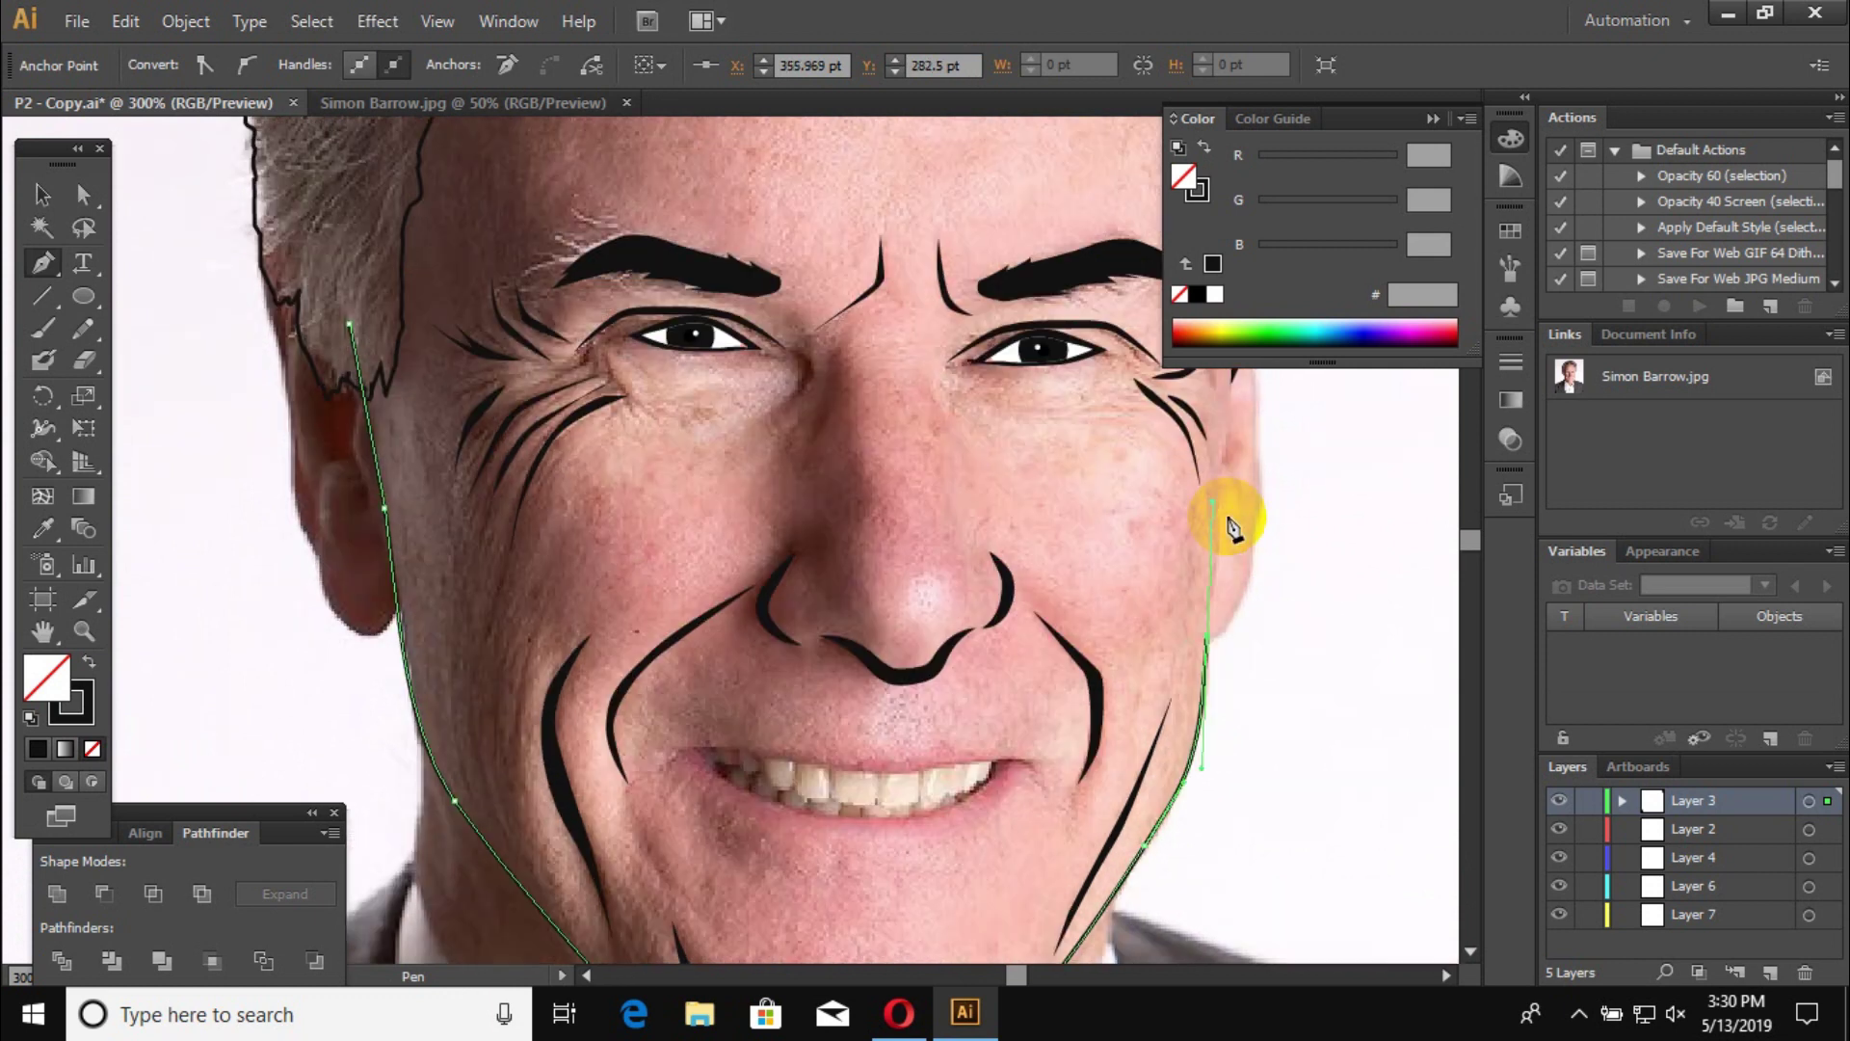
pyautogui.scroll(2, 1231, 517)
pyautogui.scroll(-3, 1137, 453)
pyautogui.scroll(1, 1137, 453)
pyautogui.click(858, 474)
# Step: Set the face outline's stroke weight to 2 pt
pyautogui.click(42, 194)
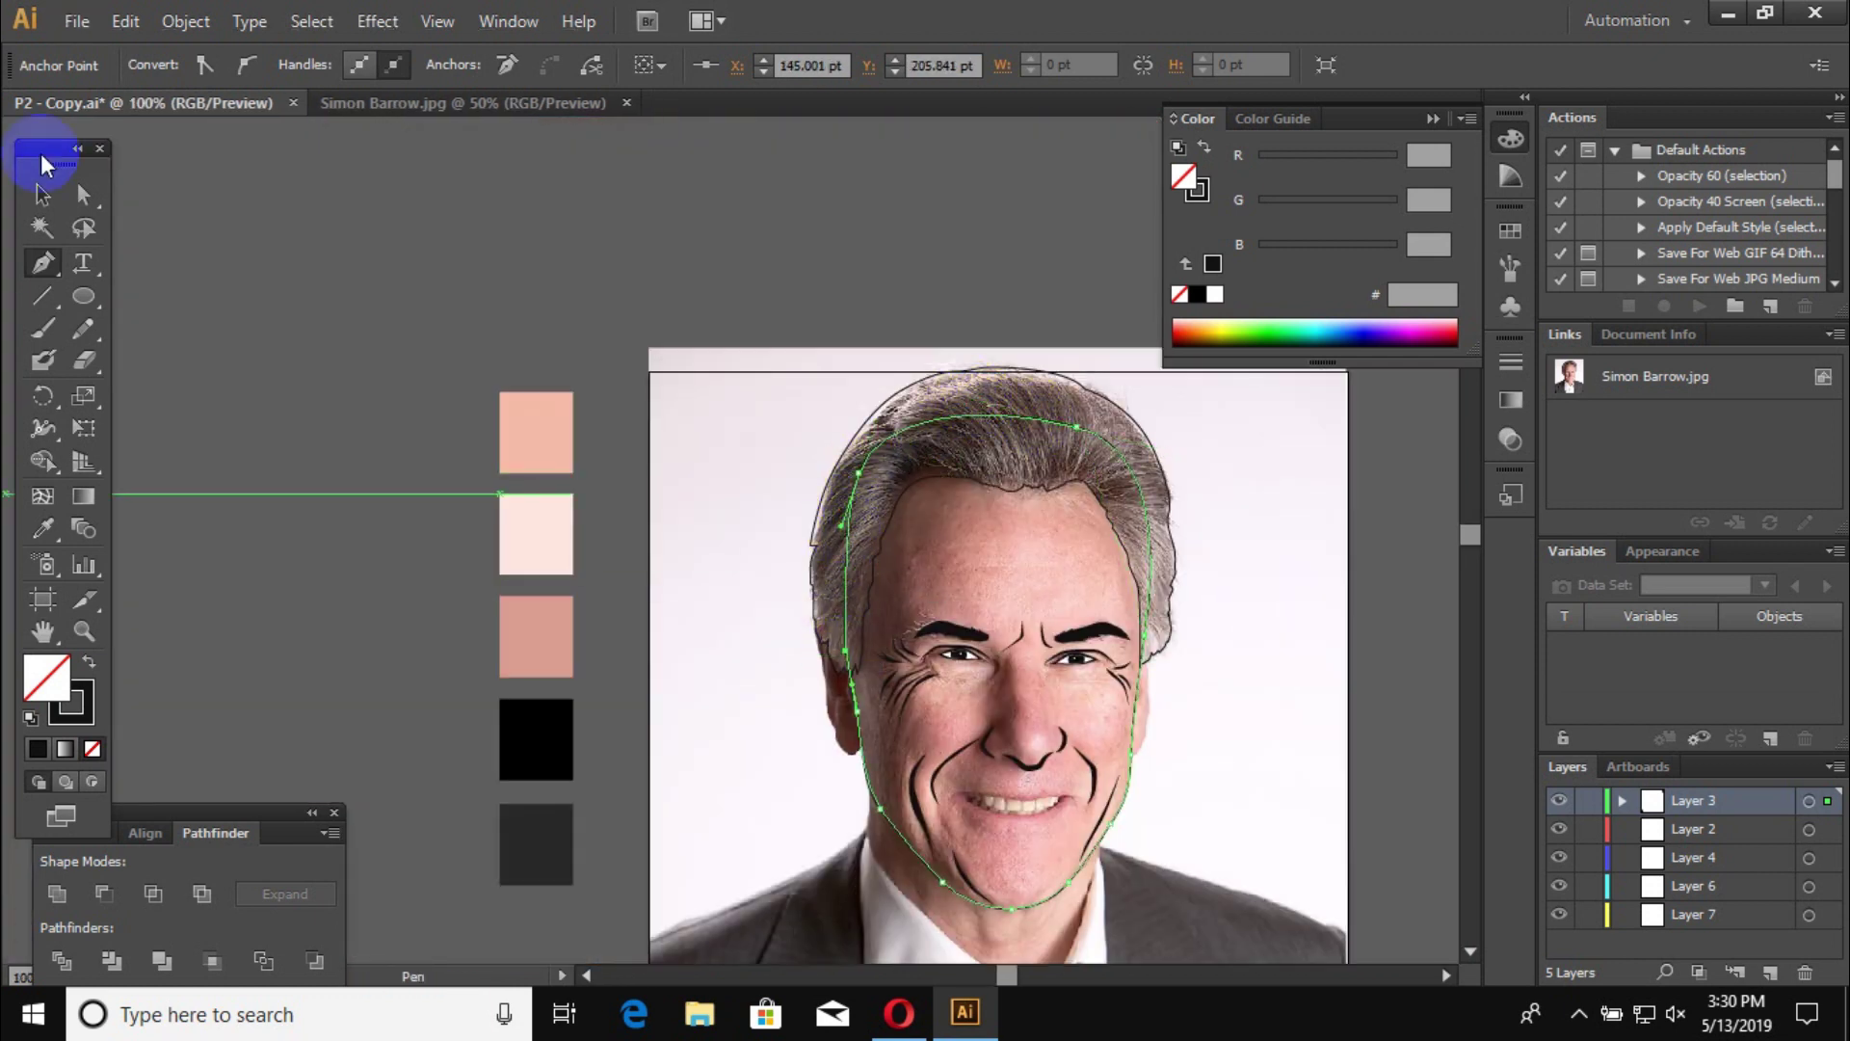
pyautogui.click(945, 883)
pyautogui.click(347, 65)
pyautogui.write('2')
pyautogui.press('Return')
pyautogui.press('p')
# Step: Outline the left ear down to the lobe and start the right ear outline
pyautogui.scroll(3, 682, 558)
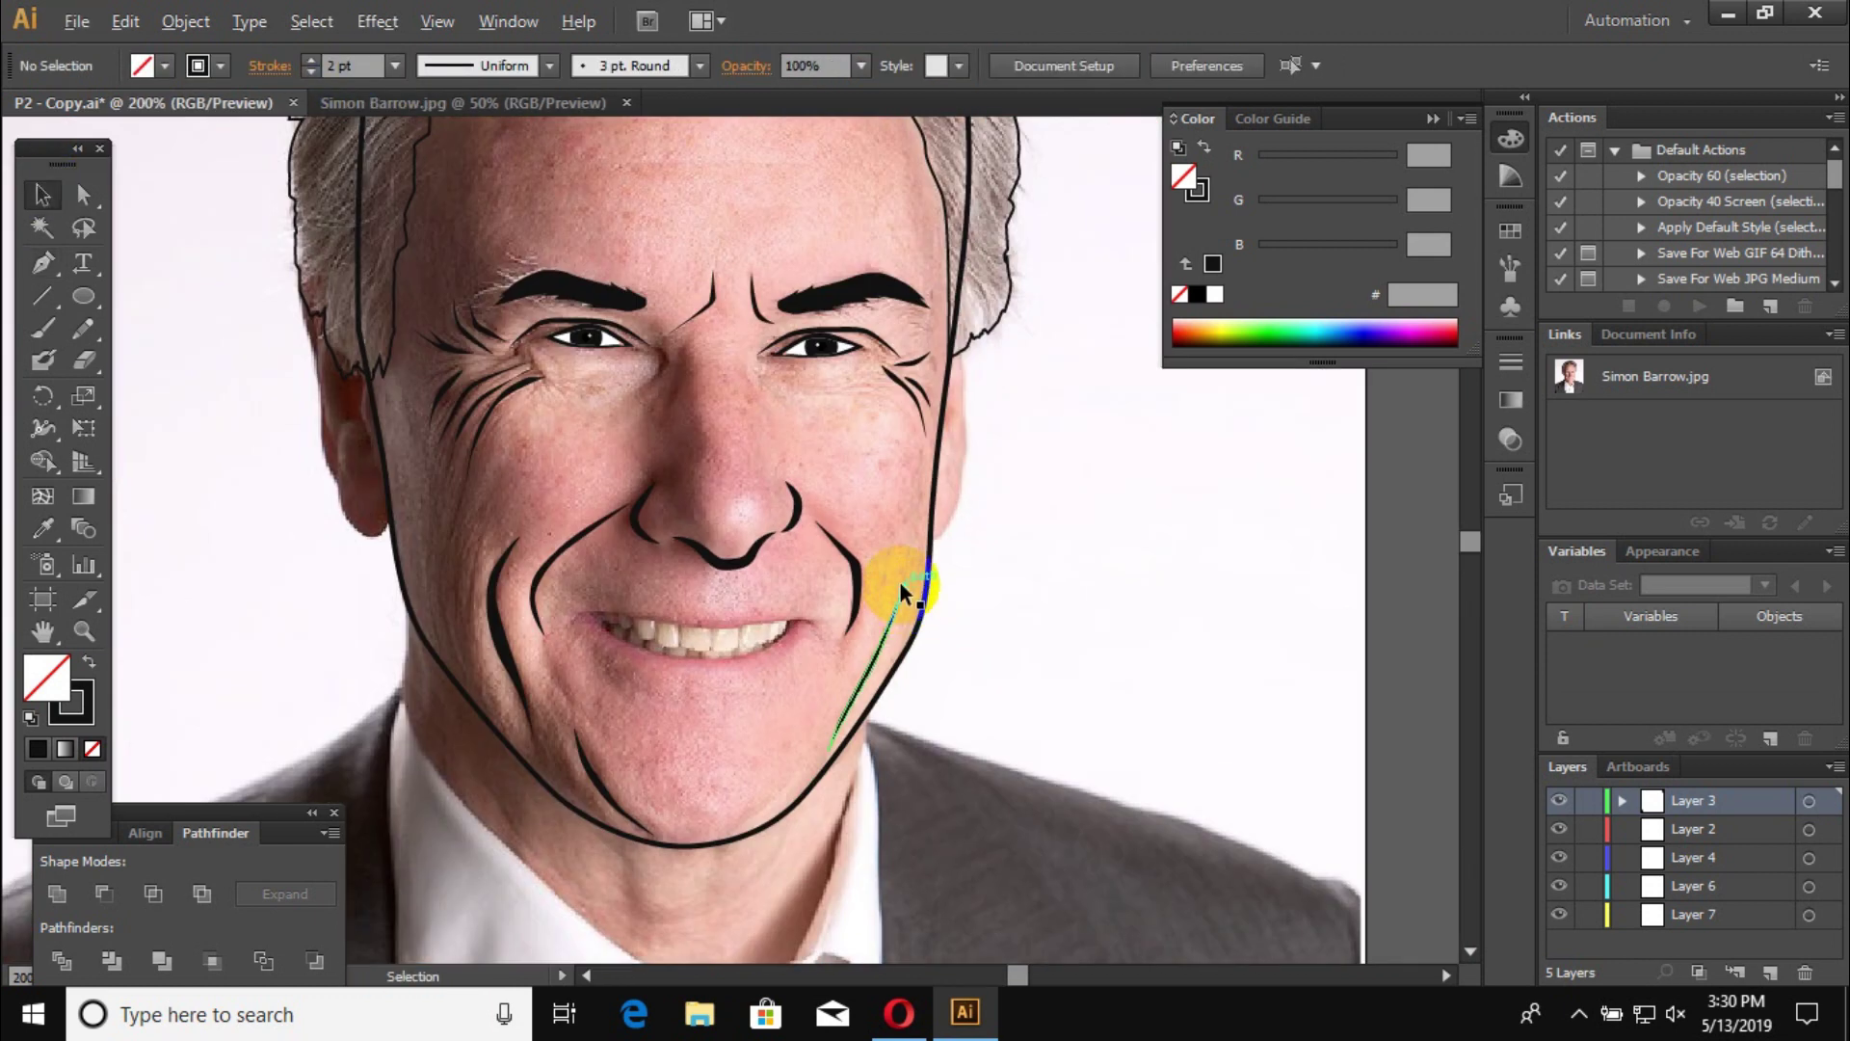
pyautogui.click(638, 308)
pyautogui.click(622, 476)
pyautogui.click(634, 576)
pyautogui.click(659, 661)
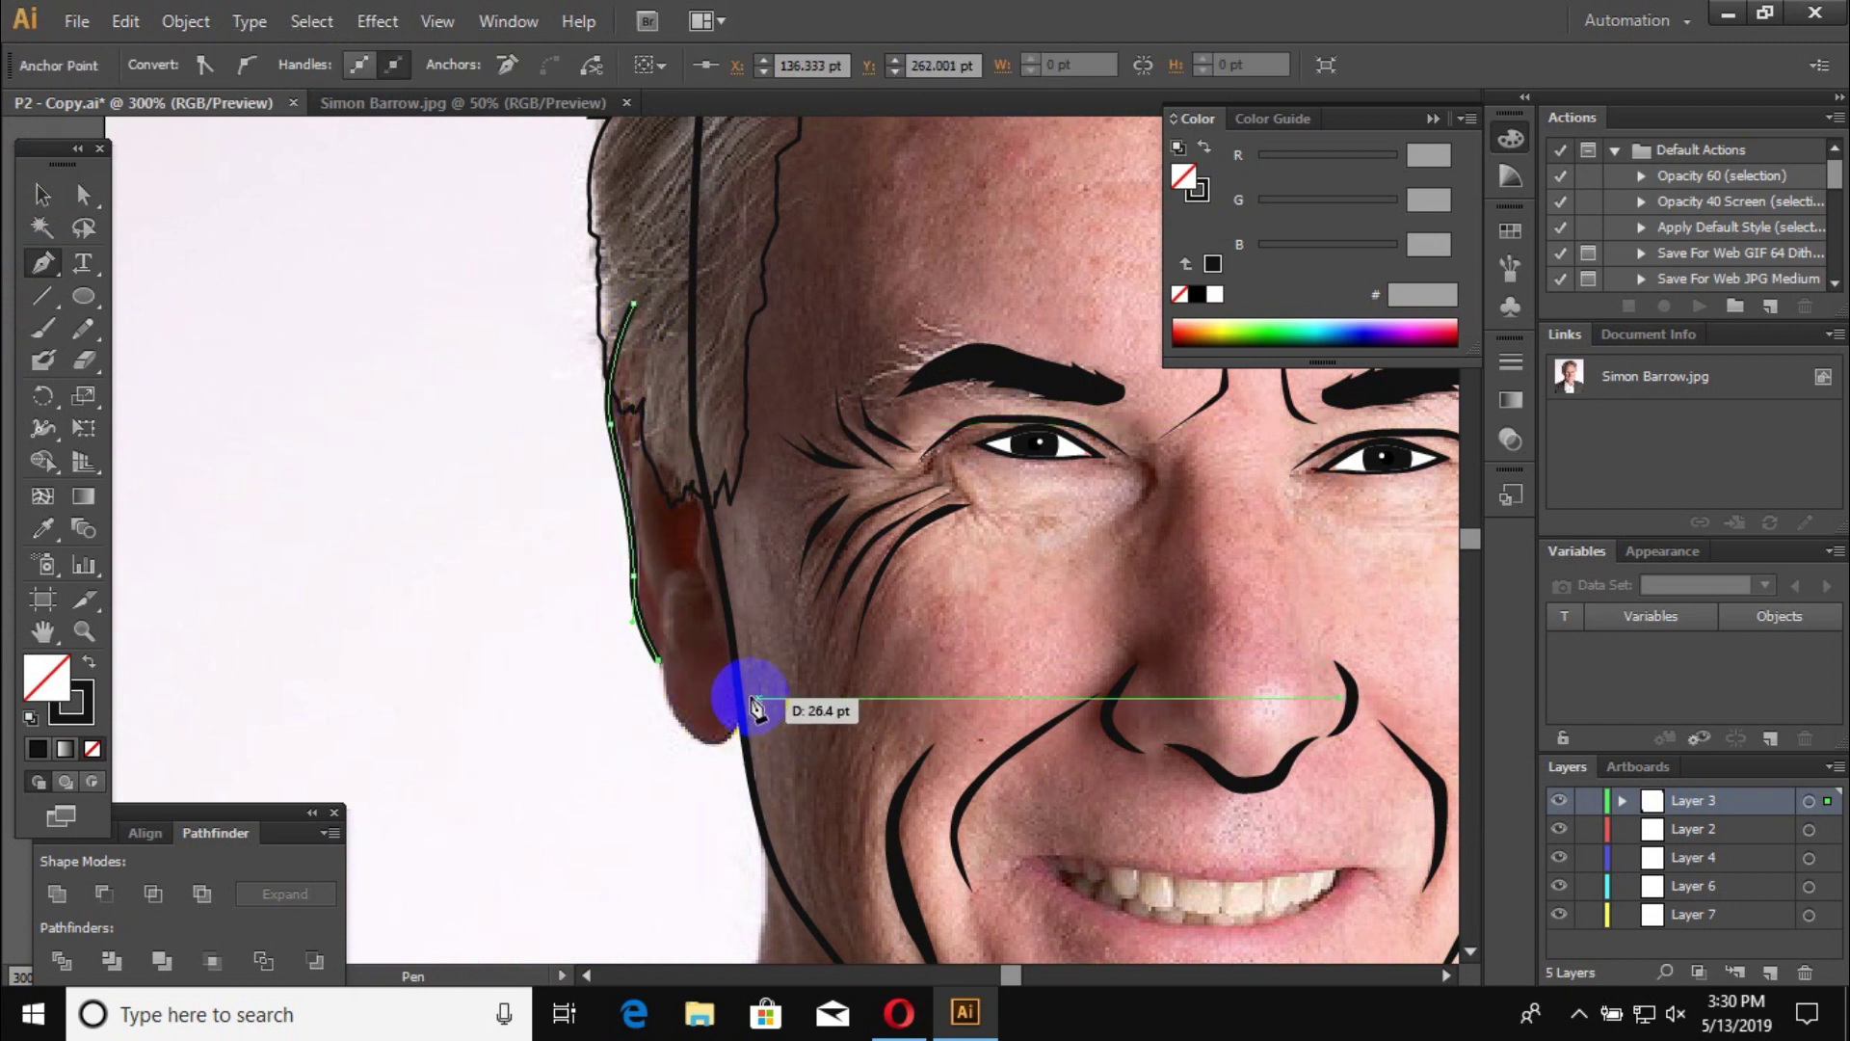
pyautogui.scroll(-3, 638, 309)
pyautogui.scroll(3, 770, 511)
pyautogui.click(768, 508)
pyautogui.click(769, 644)
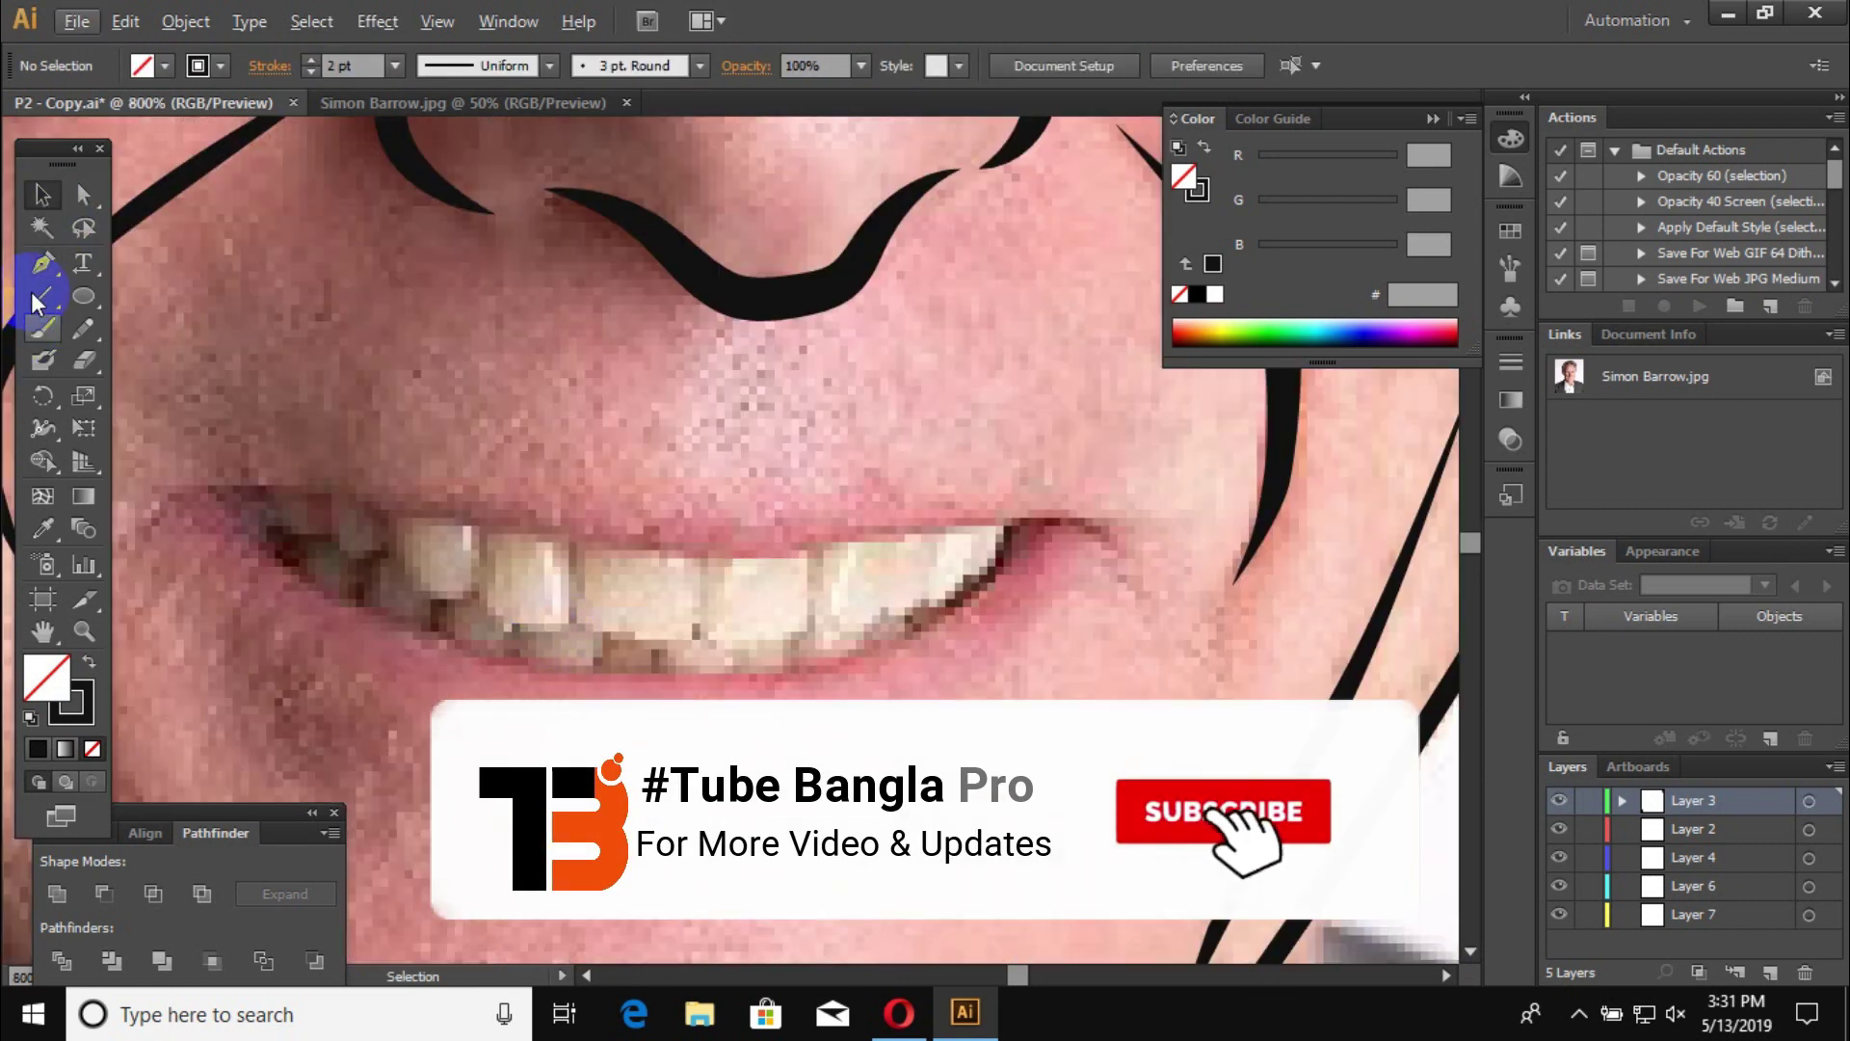
# Step: Begin tracing the teeth outline along their lower edge from the mouth corner
pyautogui.click(43, 264)
pyautogui.click(274, 501)
pyautogui.click(331, 534)
pyautogui.click(390, 545)
pyautogui.moveTo(435, 593); pyautogui.dragTo(469, 599)
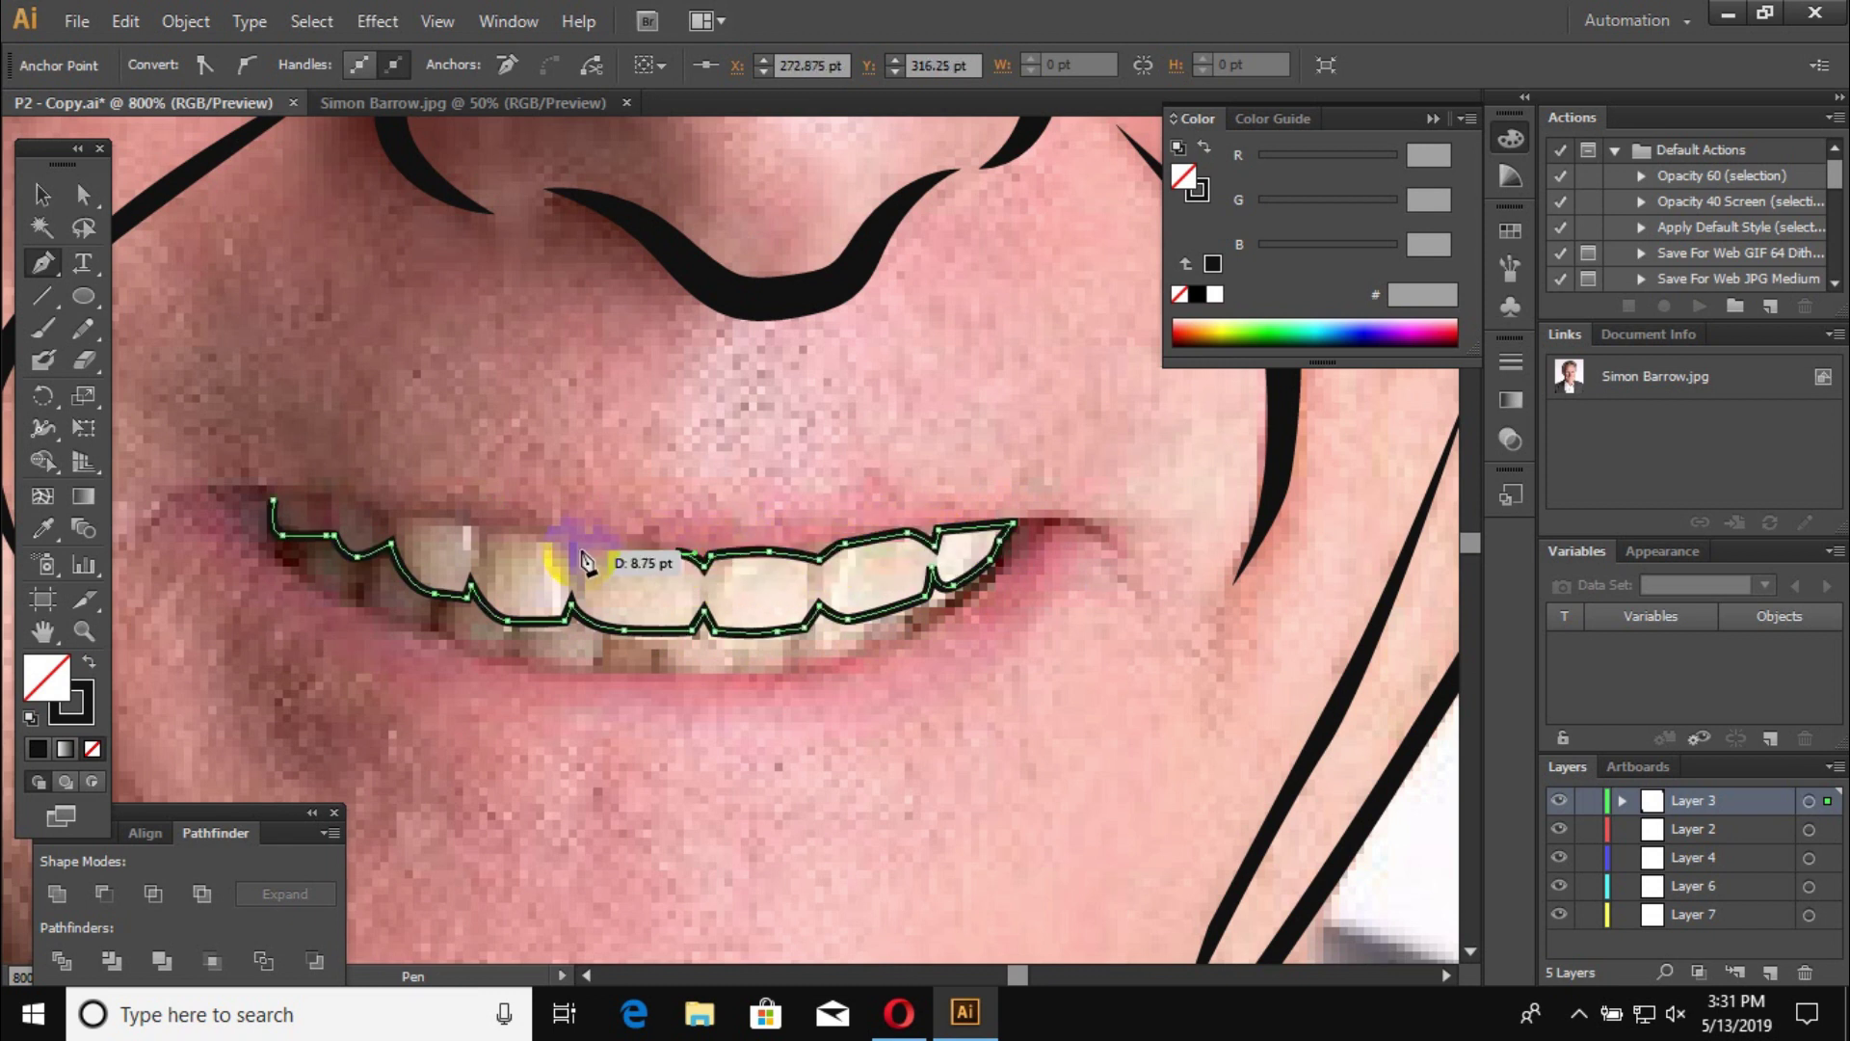
# Step: Close the upper teeth outline, then trace the lower teeth as a closed Pen shape
pyautogui.click(333, 513)
pyautogui.click(277, 514)
pyautogui.click(294, 566)
pyautogui.click(344, 591)
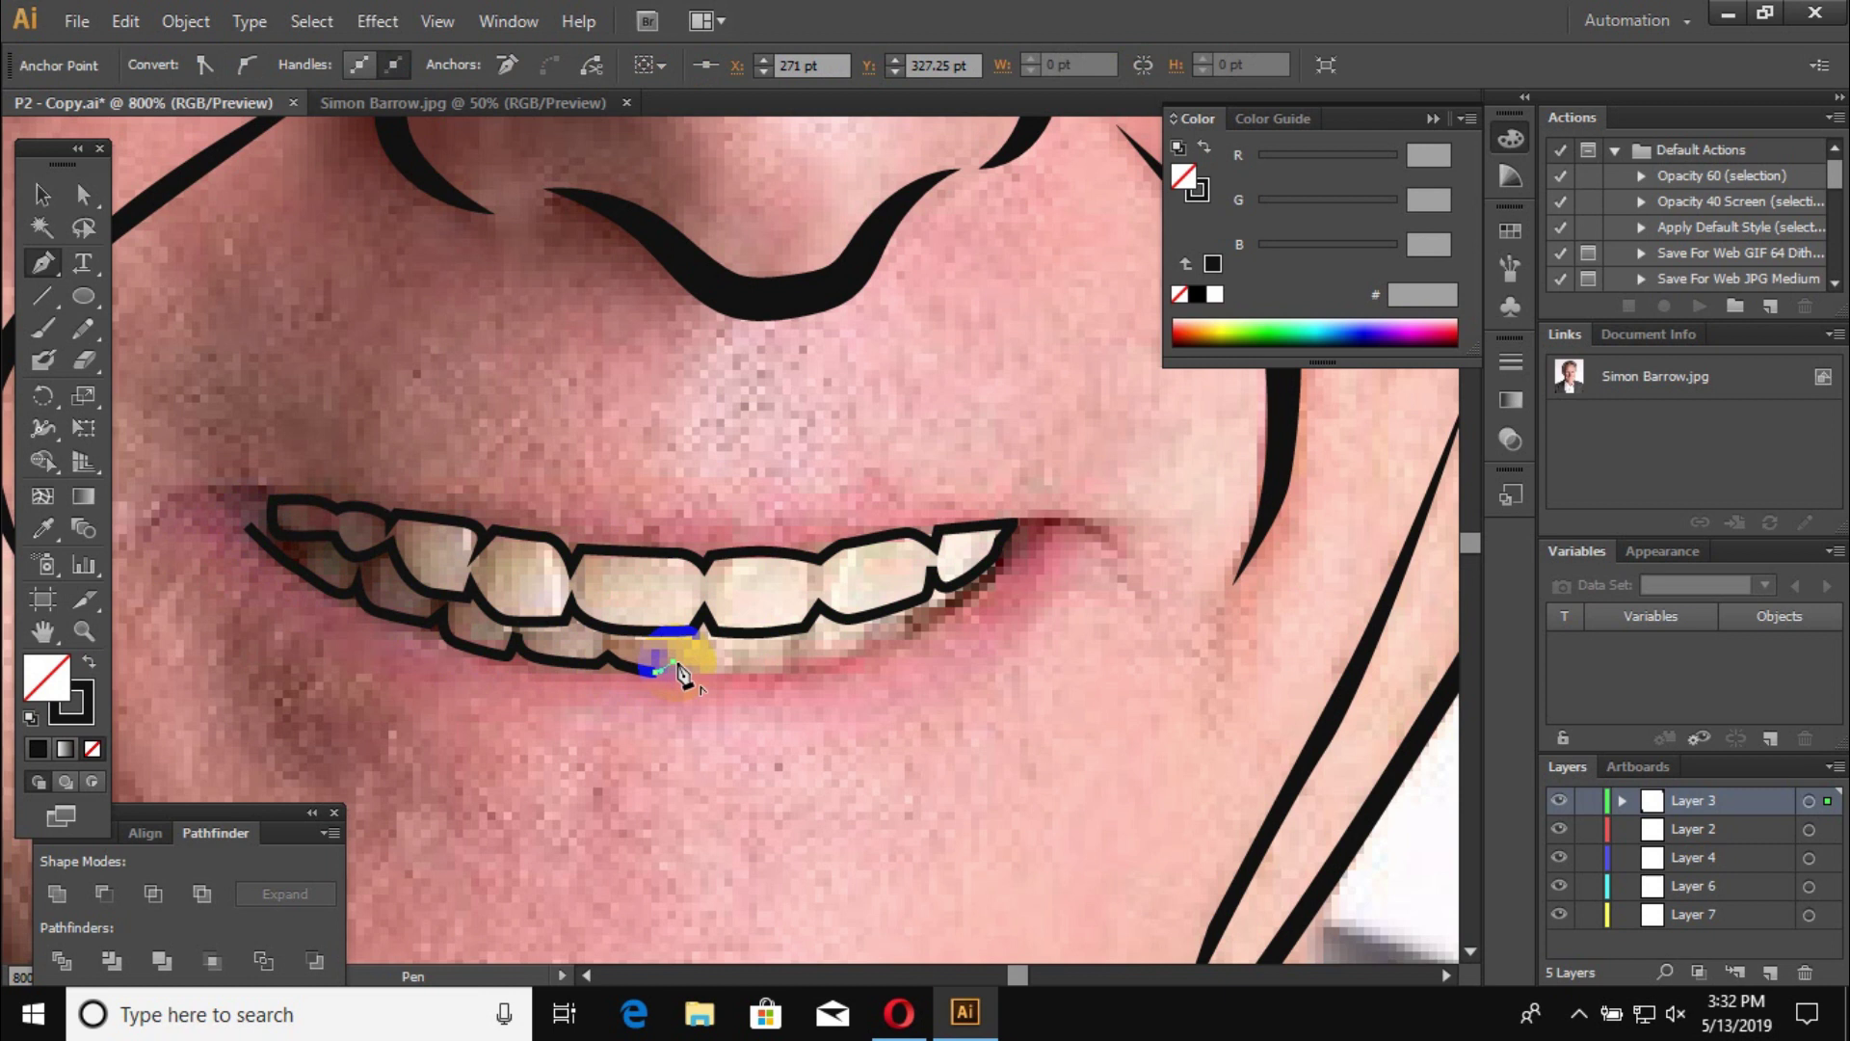
pyautogui.click(947, 605)
pyautogui.click(1015, 557)
pyautogui.click(823, 584)
pyautogui.click(648, 585)
pyautogui.click(386, 546)
pyautogui.click(249, 529)
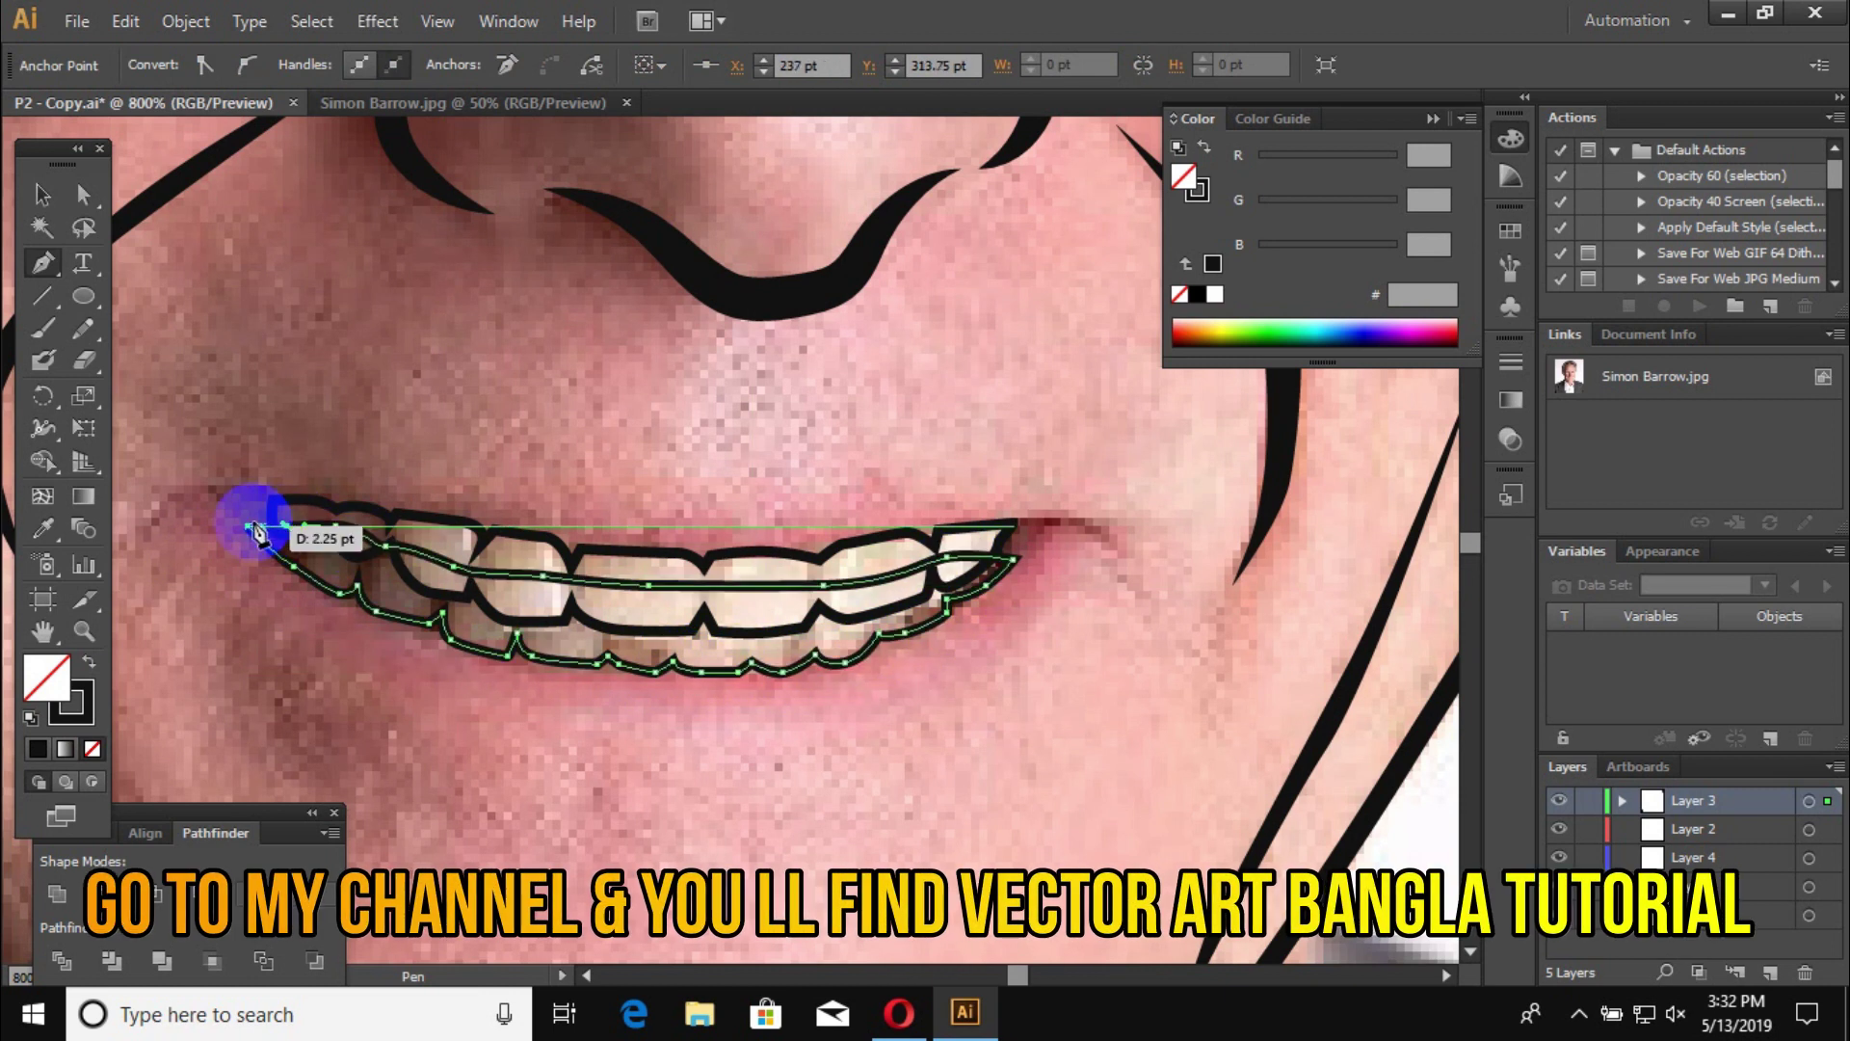
# Step: Start the lip outline at the left mouth corner, curving it along the lower lip
pyautogui.hotkey('ctrl', '-')
pyautogui.hotkey('ctrl', '+')
pyautogui.click(462, 425)
pyautogui.click(546, 540)
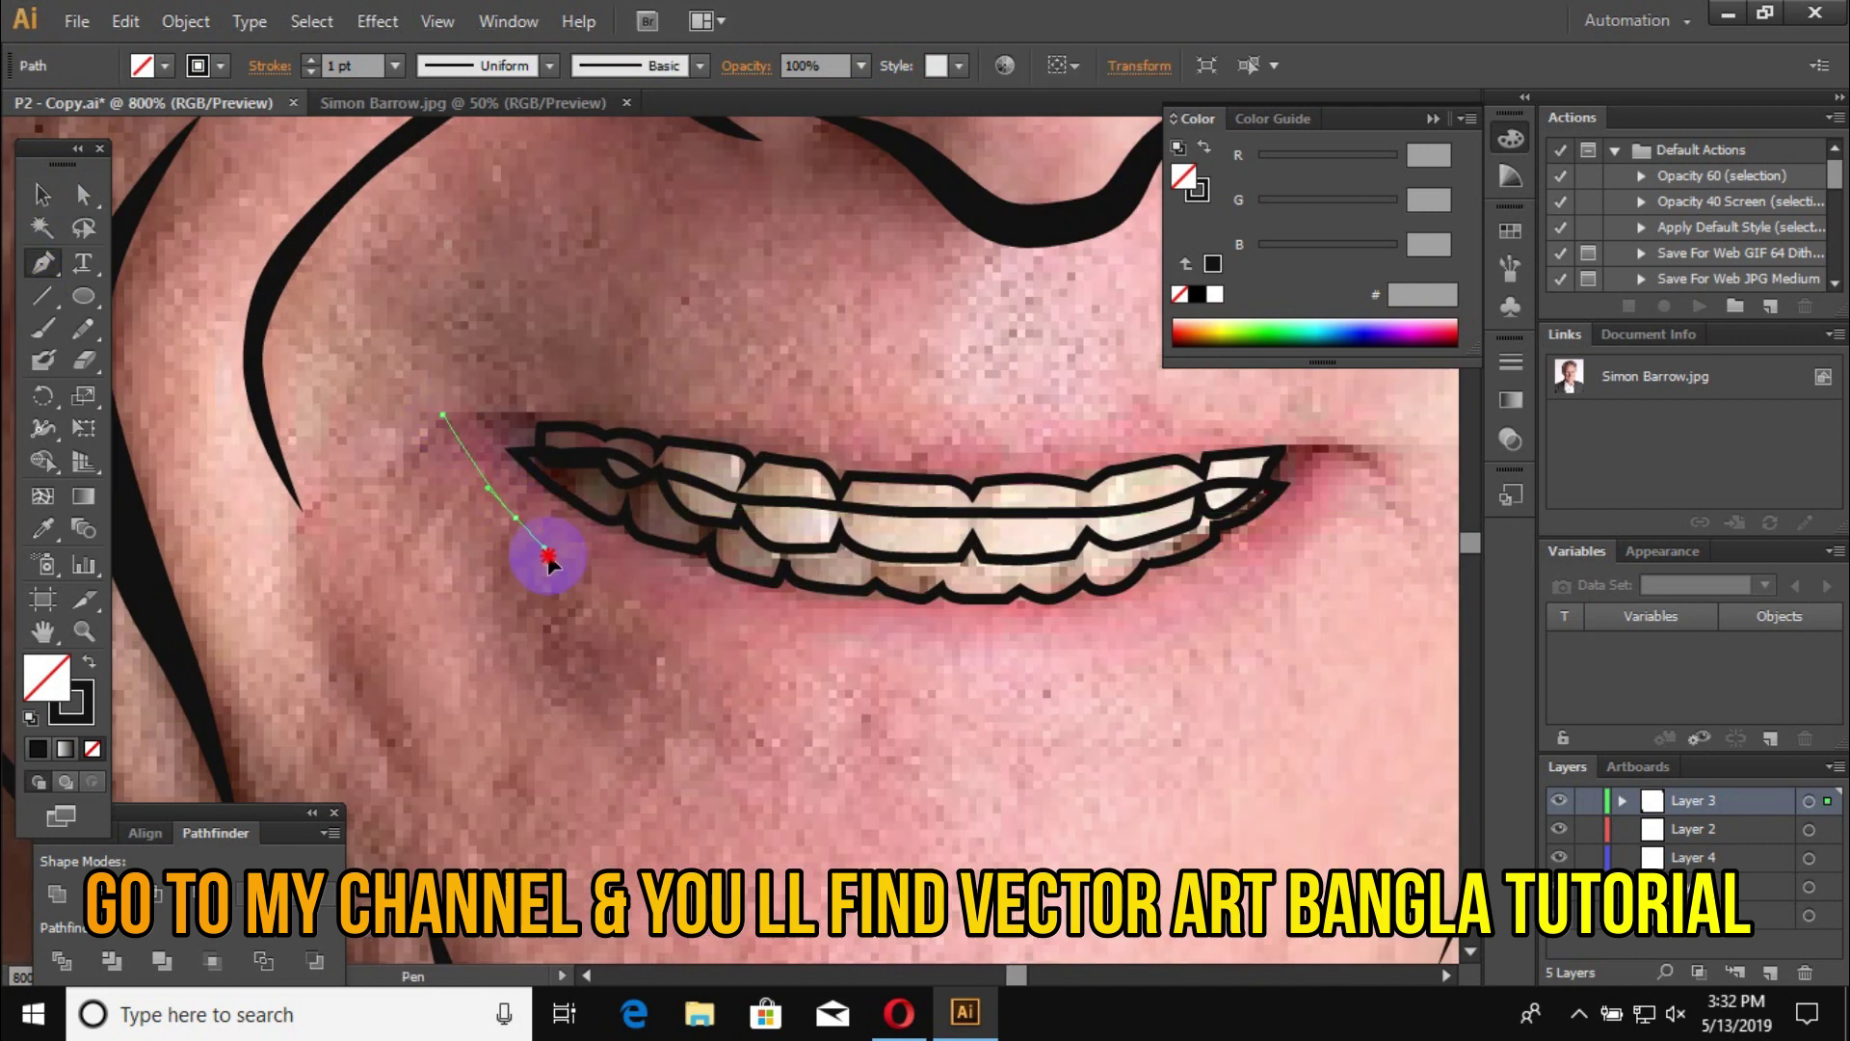
pyautogui.hotkey('ctrl', '-')
pyautogui.moveTo(856, 632); pyautogui.dragTo(862, 673)
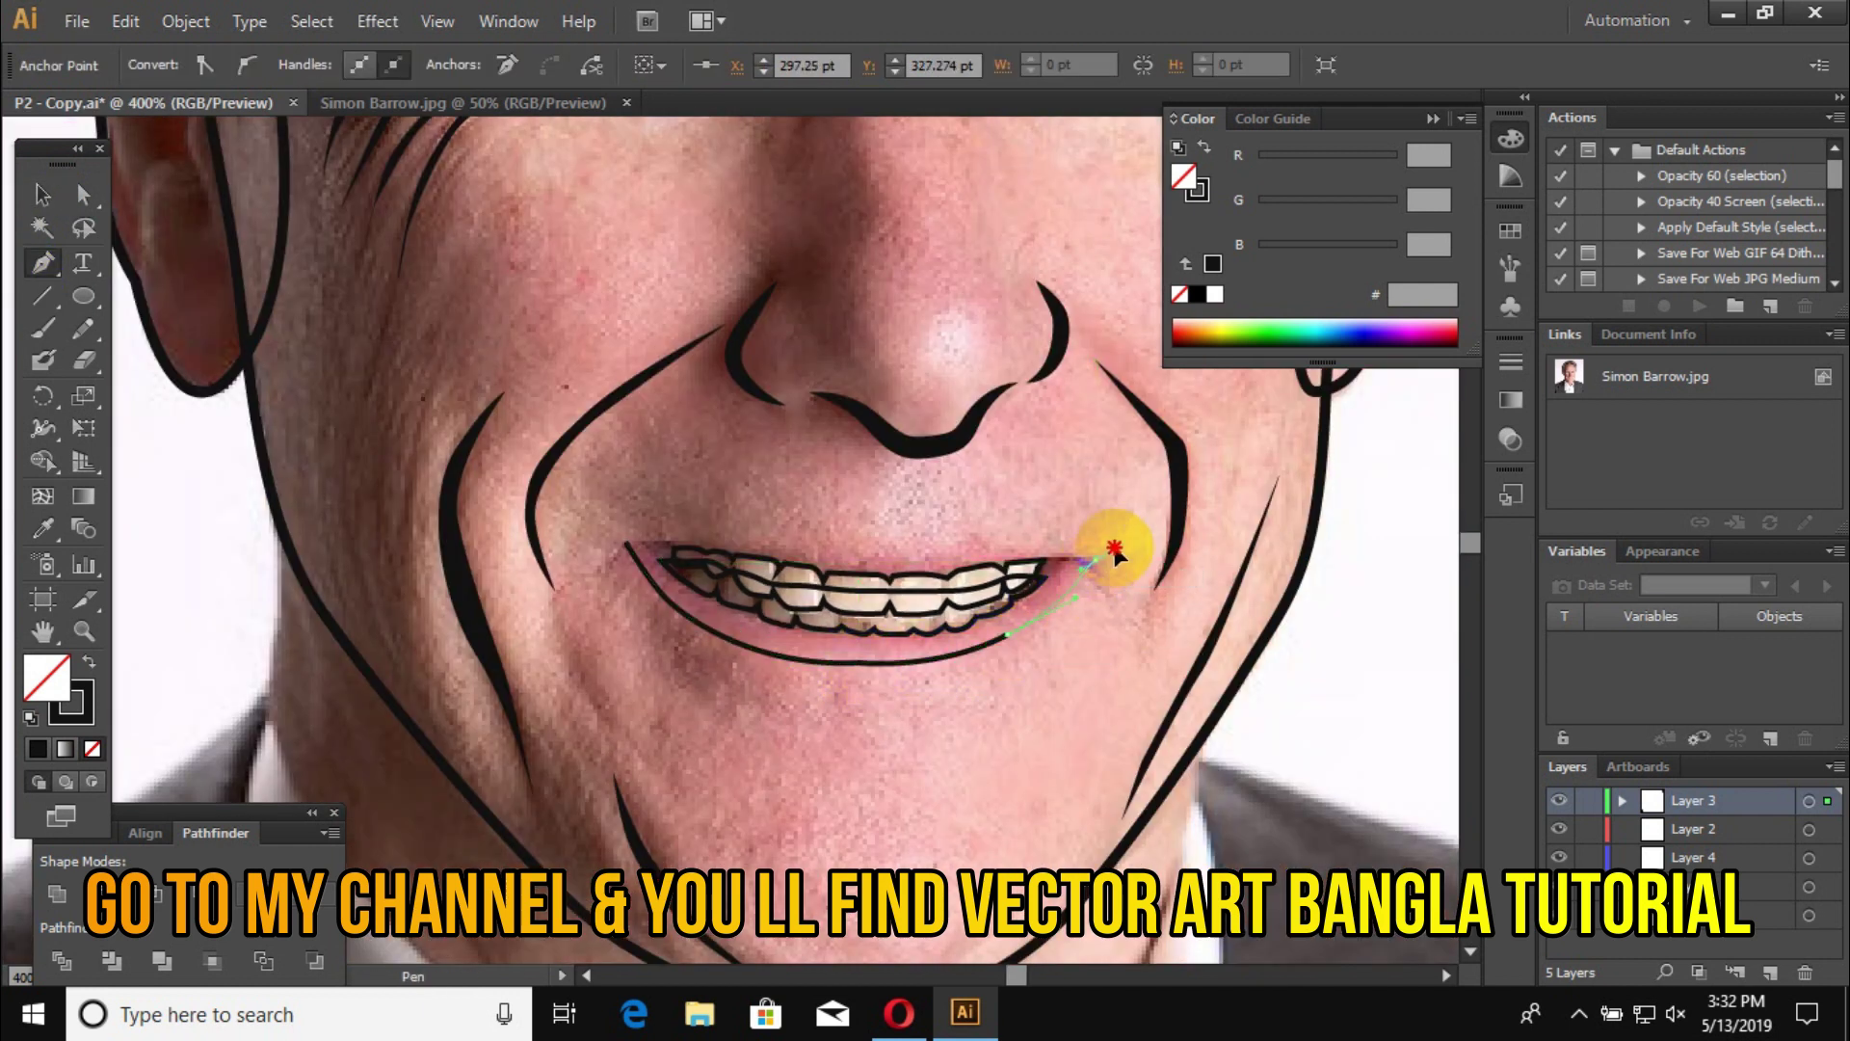
# Step: Pen-draw a thin closed forehead wrinkle shape across the forehead
pyautogui.click(42, 194)
pyautogui.hotkey('ctrl', 'shift', 'a')
pyautogui.hotkey('ctrl', '-')
pyautogui.hotkey('ctrl', '-')
pyautogui.hotkey('ctrl', '-')
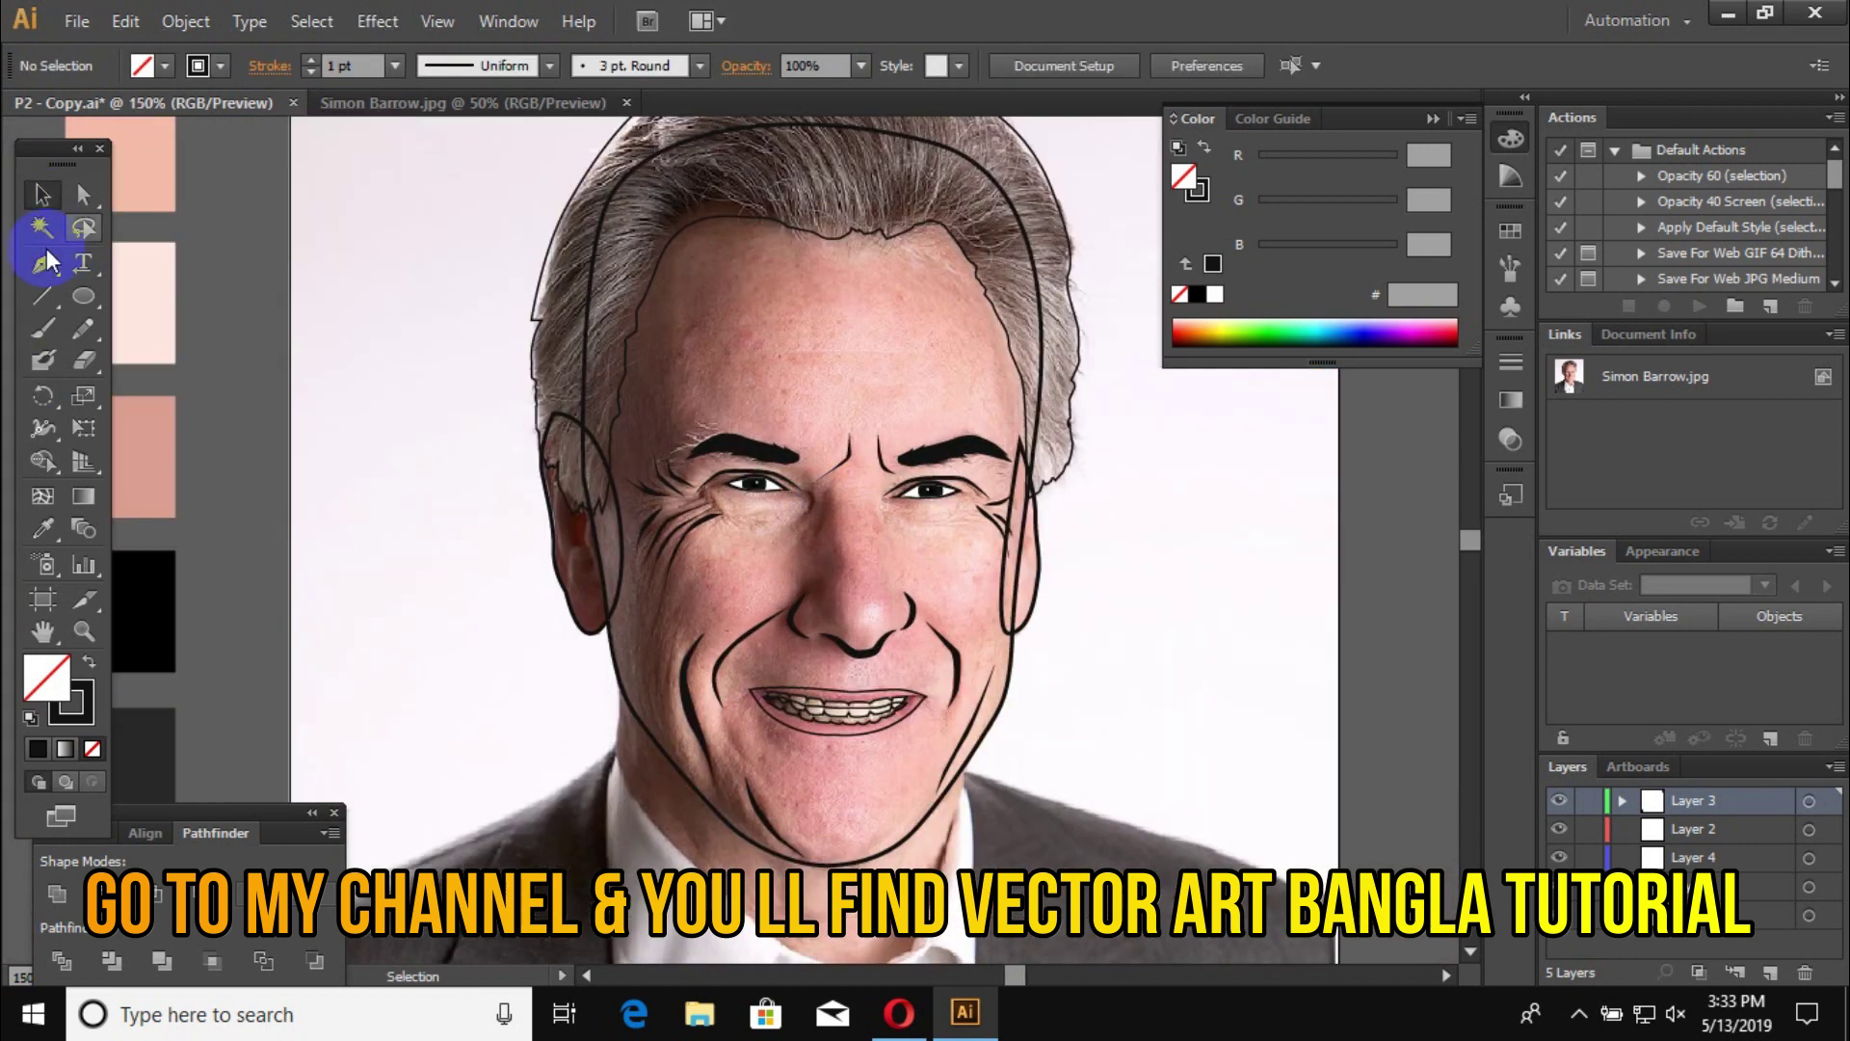
pyautogui.click(46, 260)
pyautogui.hotkey('ctrl', '+')
pyautogui.hotkey('ctrl', '+')
pyautogui.hotkey('ctrl', '+')
pyautogui.click(475, 401)
pyautogui.click(963, 380)
pyautogui.click(1081, 374)
pyautogui.click(496, 401)
pyautogui.click(1116, 421)
pyautogui.click(993, 435)
pyautogui.click(931, 430)
pyautogui.click(853, 424)
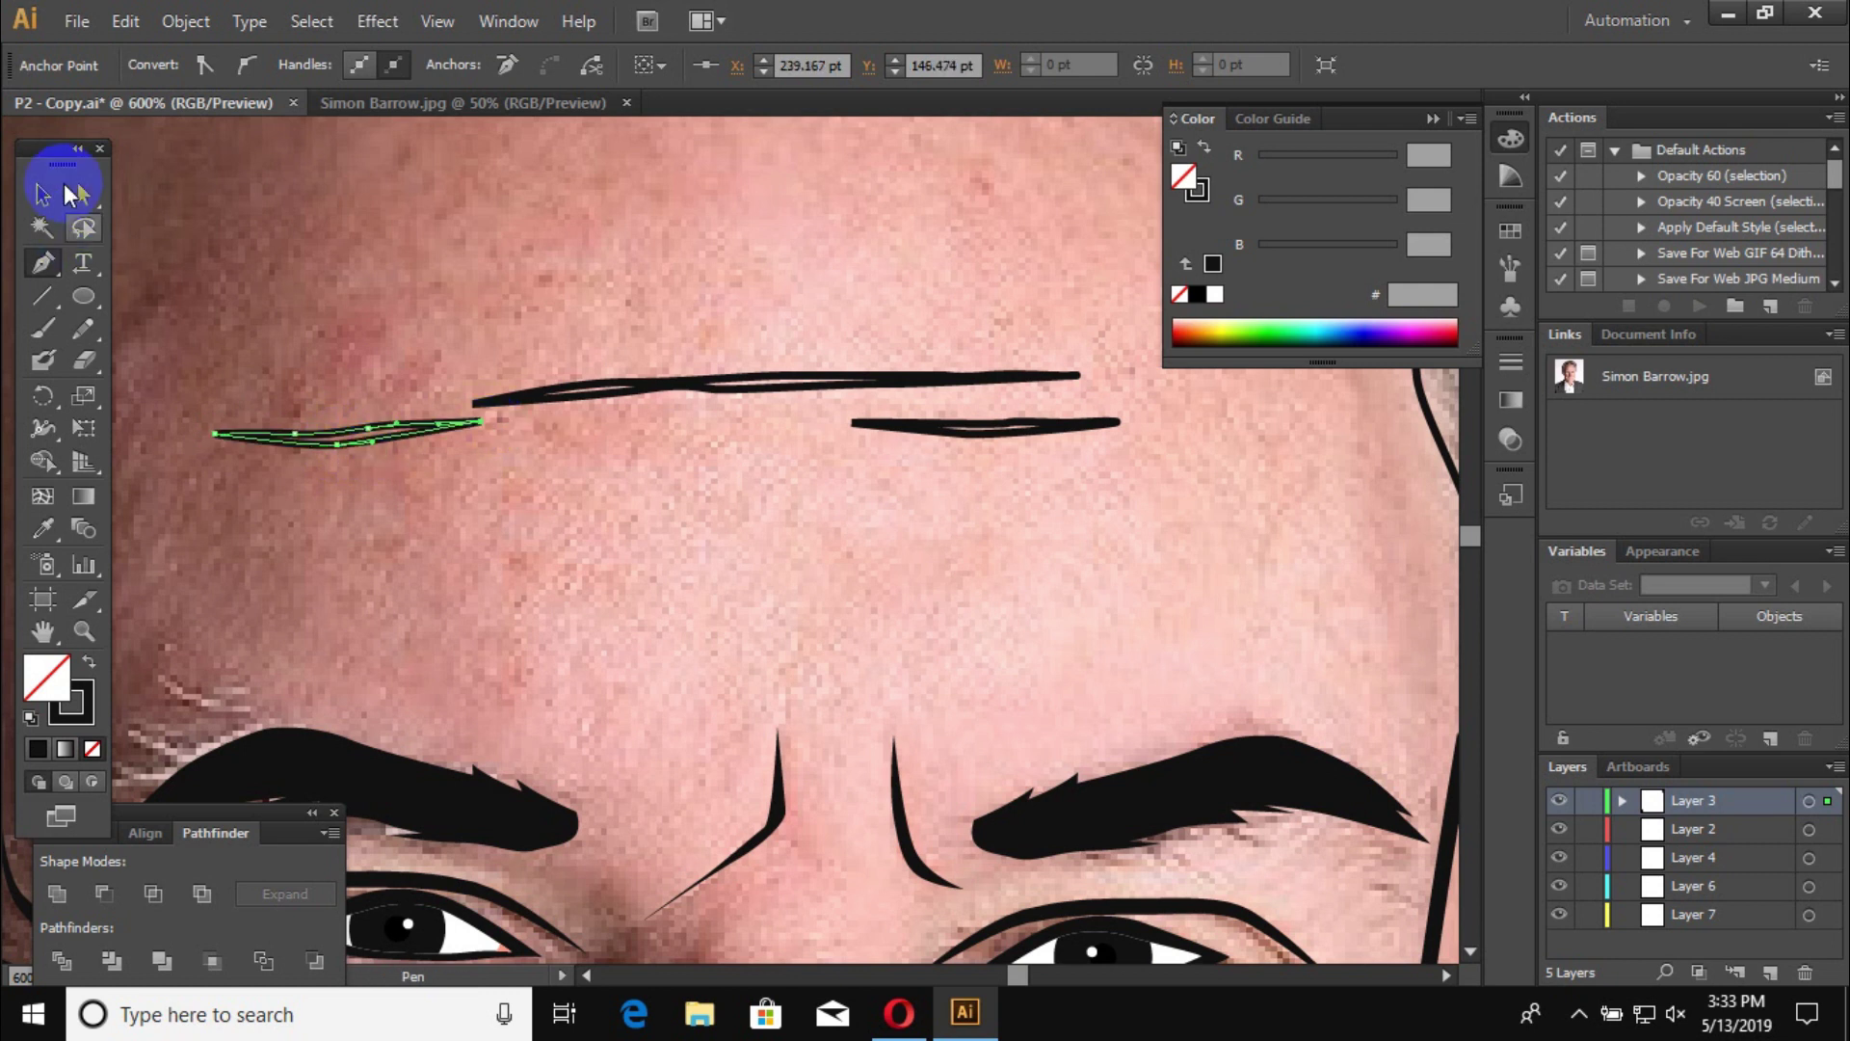
pyautogui.hotkey('ctrl', 'shift', 'a')
# Step: Add a curved wrinkle line between the brows
pyautogui.scroll(-5, 620, 455)
pyautogui.scroll(3, 880, 524)
pyautogui.scroll(-2, 681, 475)
pyautogui.scroll(1, 737, 440)
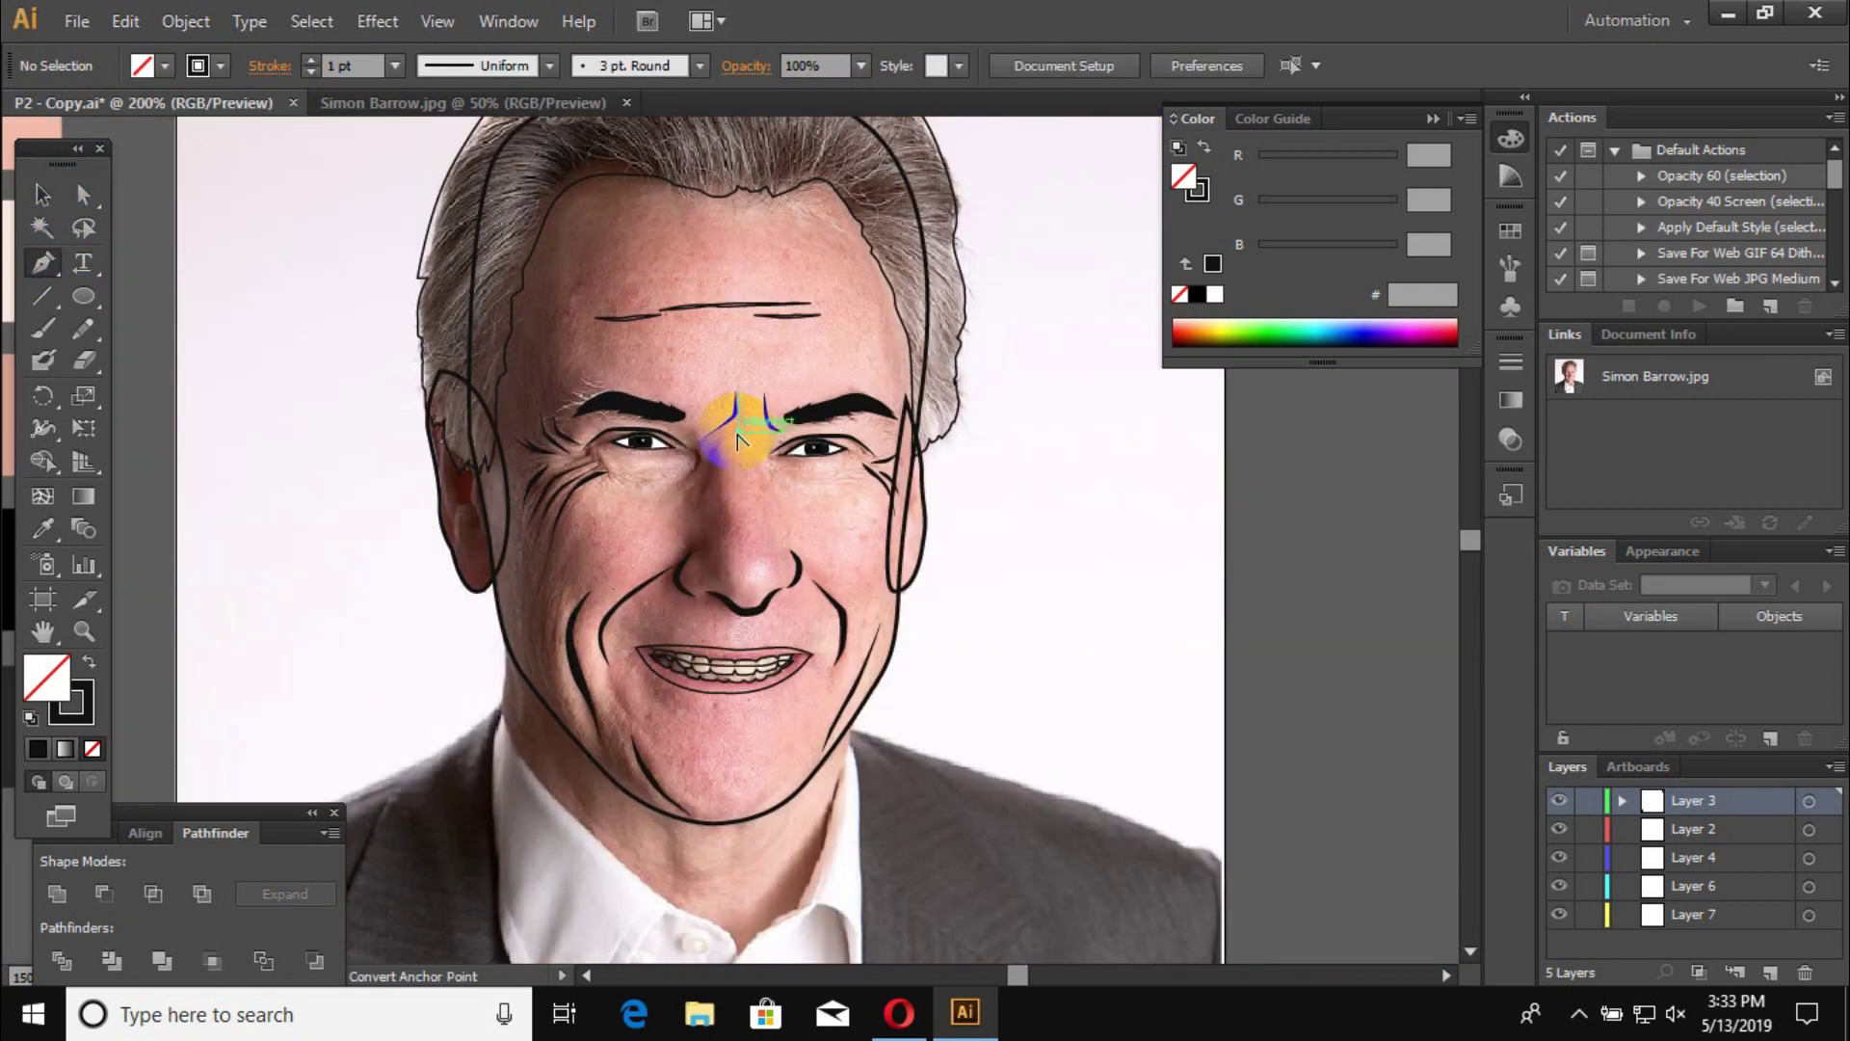
pyautogui.scroll(3, 737, 441)
pyautogui.moveTo(648, 517); pyautogui.dragTo(672, 491)
# Step: Draw a closed eye-area shadow shape curving down beside the nose
pyautogui.scroll(-2, 692, 581)
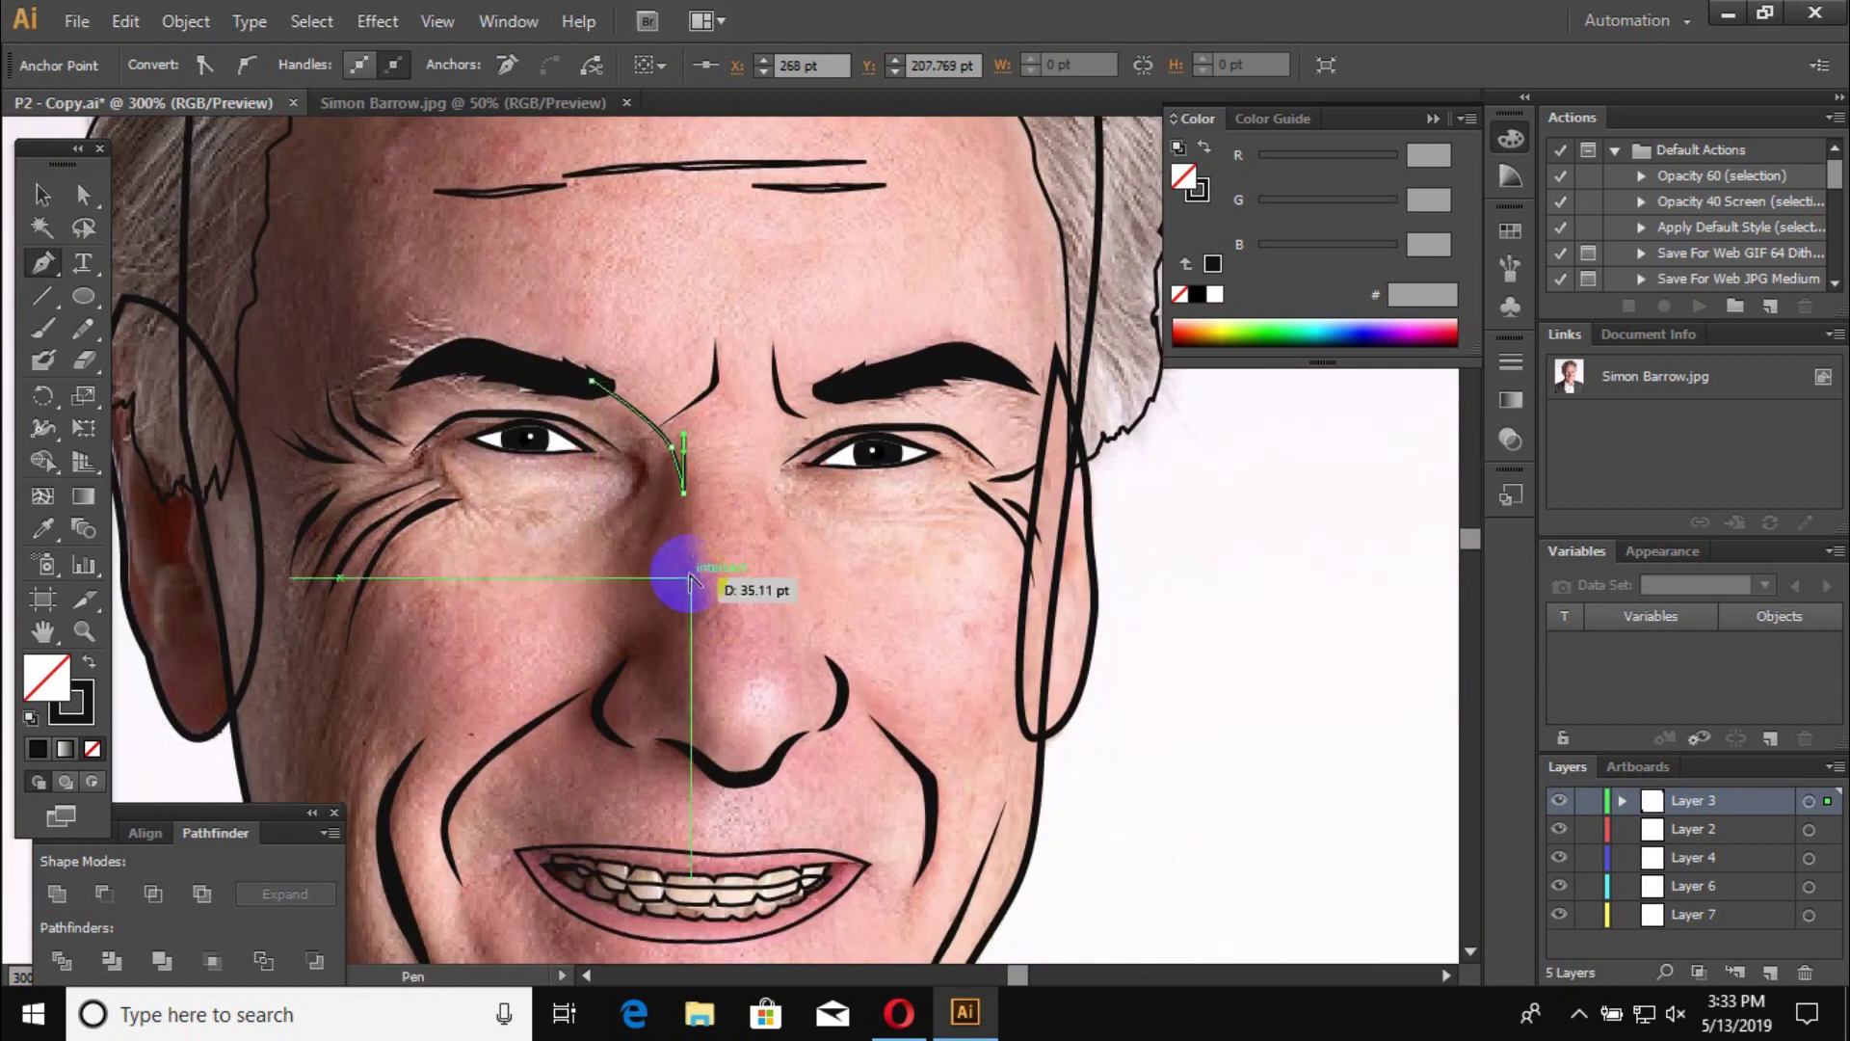
pyautogui.scroll(2, 661, 600)
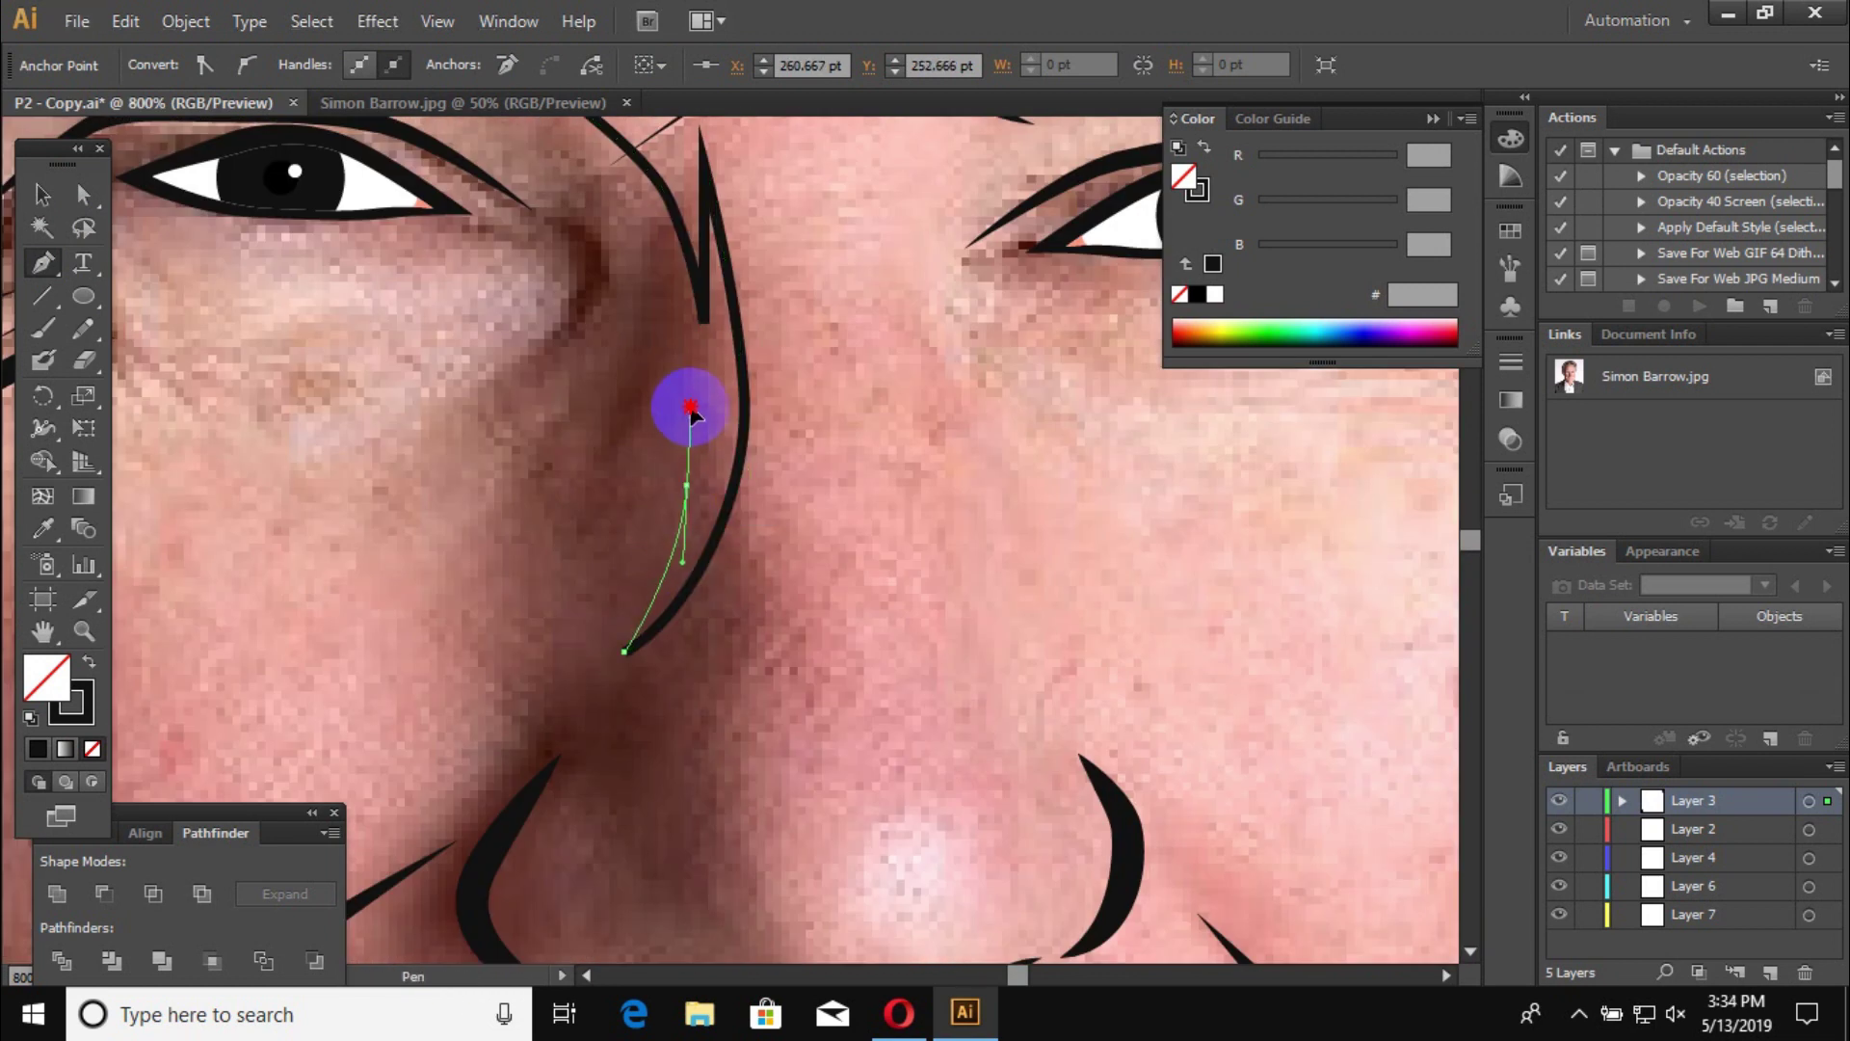
pyautogui.scroll(-1, 681, 405)
pyautogui.moveTo(675, 400)
pyautogui.mouseDown()
pyautogui.moveTo(571, 464)
pyautogui.moveTo(482, 428)
pyautogui.mouseUp()
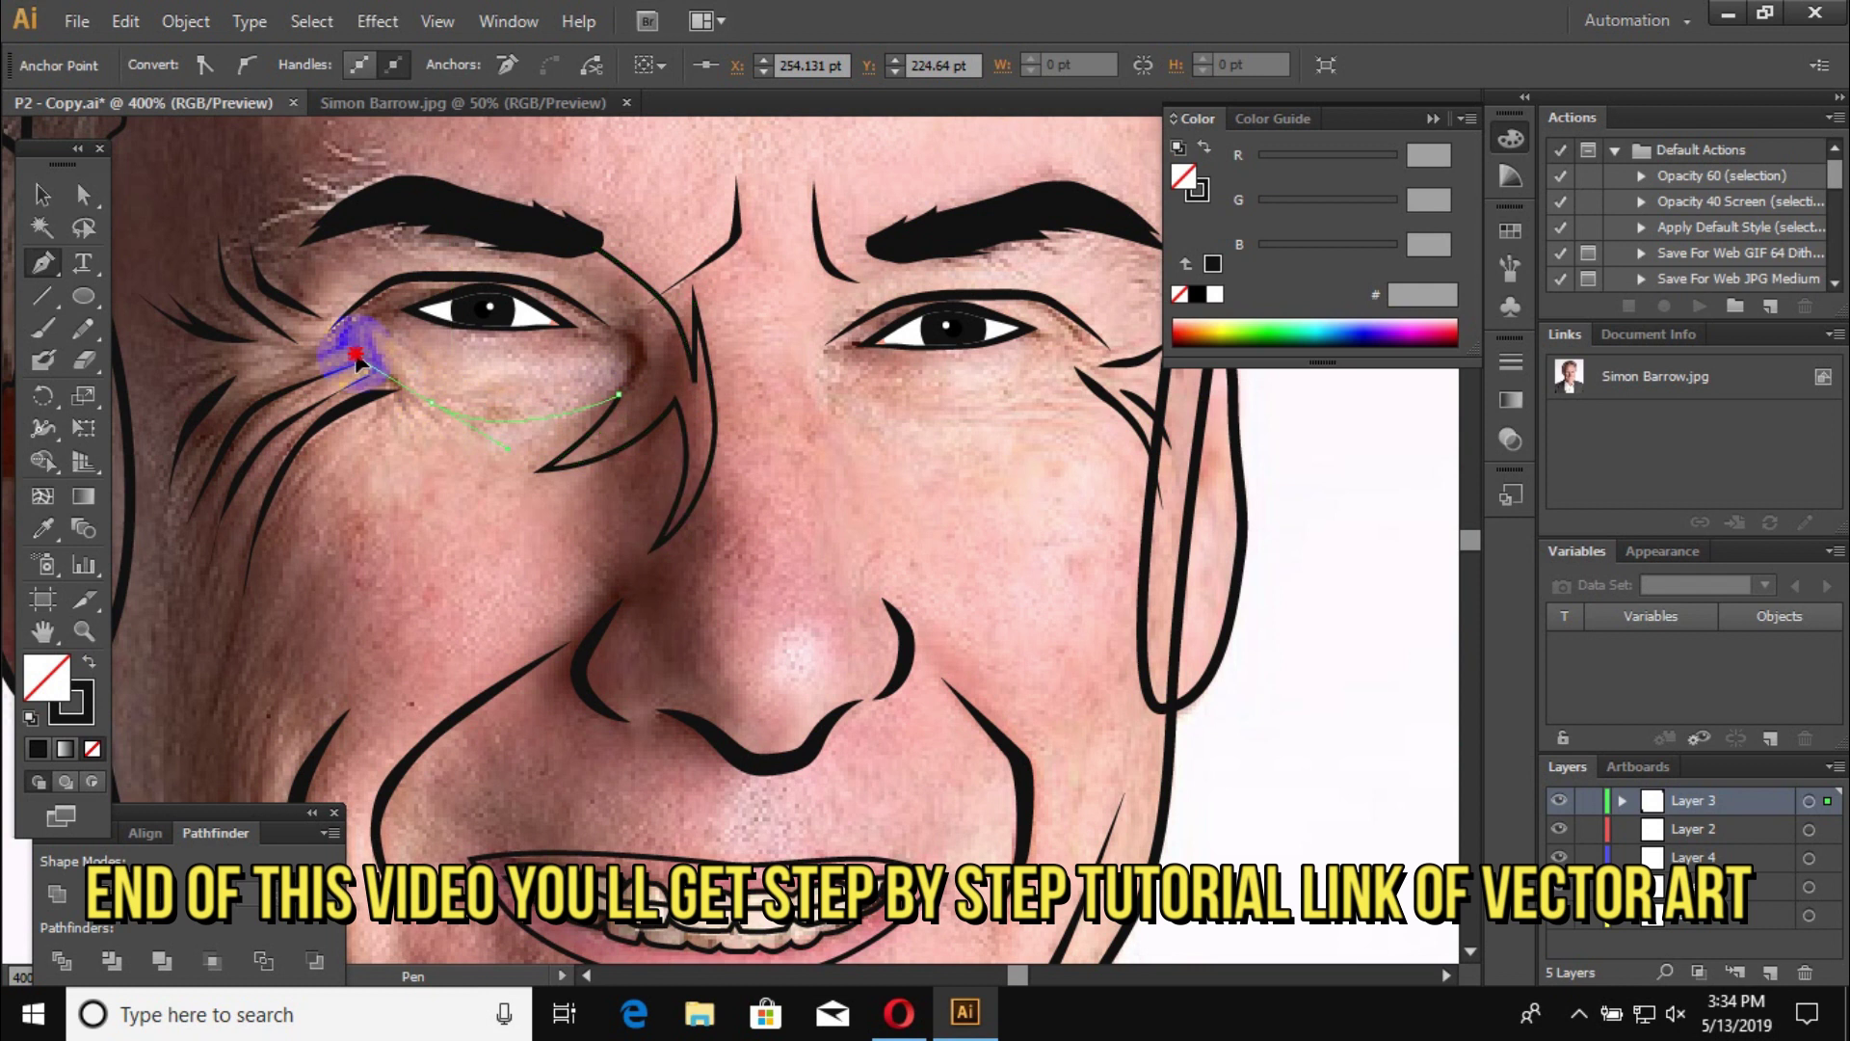
pyautogui.click(417, 309)
pyautogui.scroll(1, 414, 304)
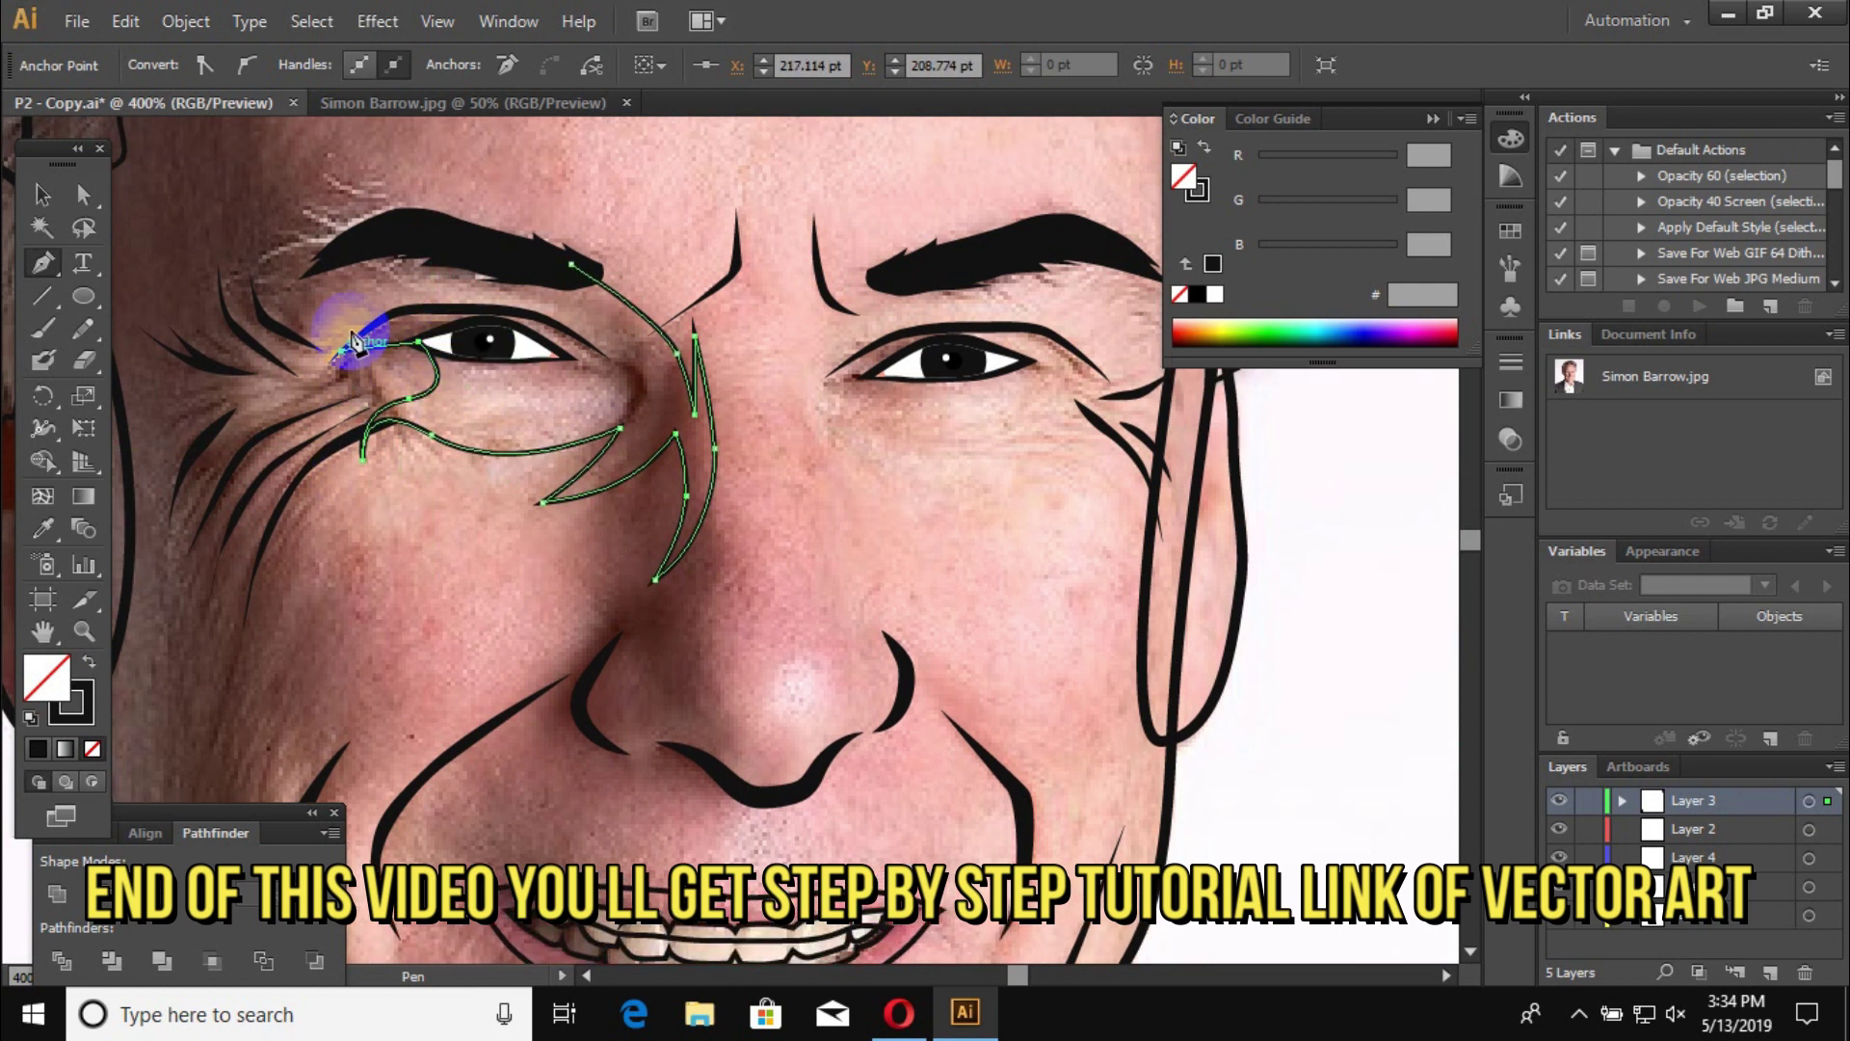
pyautogui.click(396, 208)
# Step: Start a shadow shape near the right eyebrow
pyautogui.hscroll(2, 578, 386)
pyautogui.moveTo(739, 318)
pyautogui.mouseDown()
pyautogui.moveTo(745, 351)
pyautogui.moveTo(708, 436)
pyautogui.mouseUp()
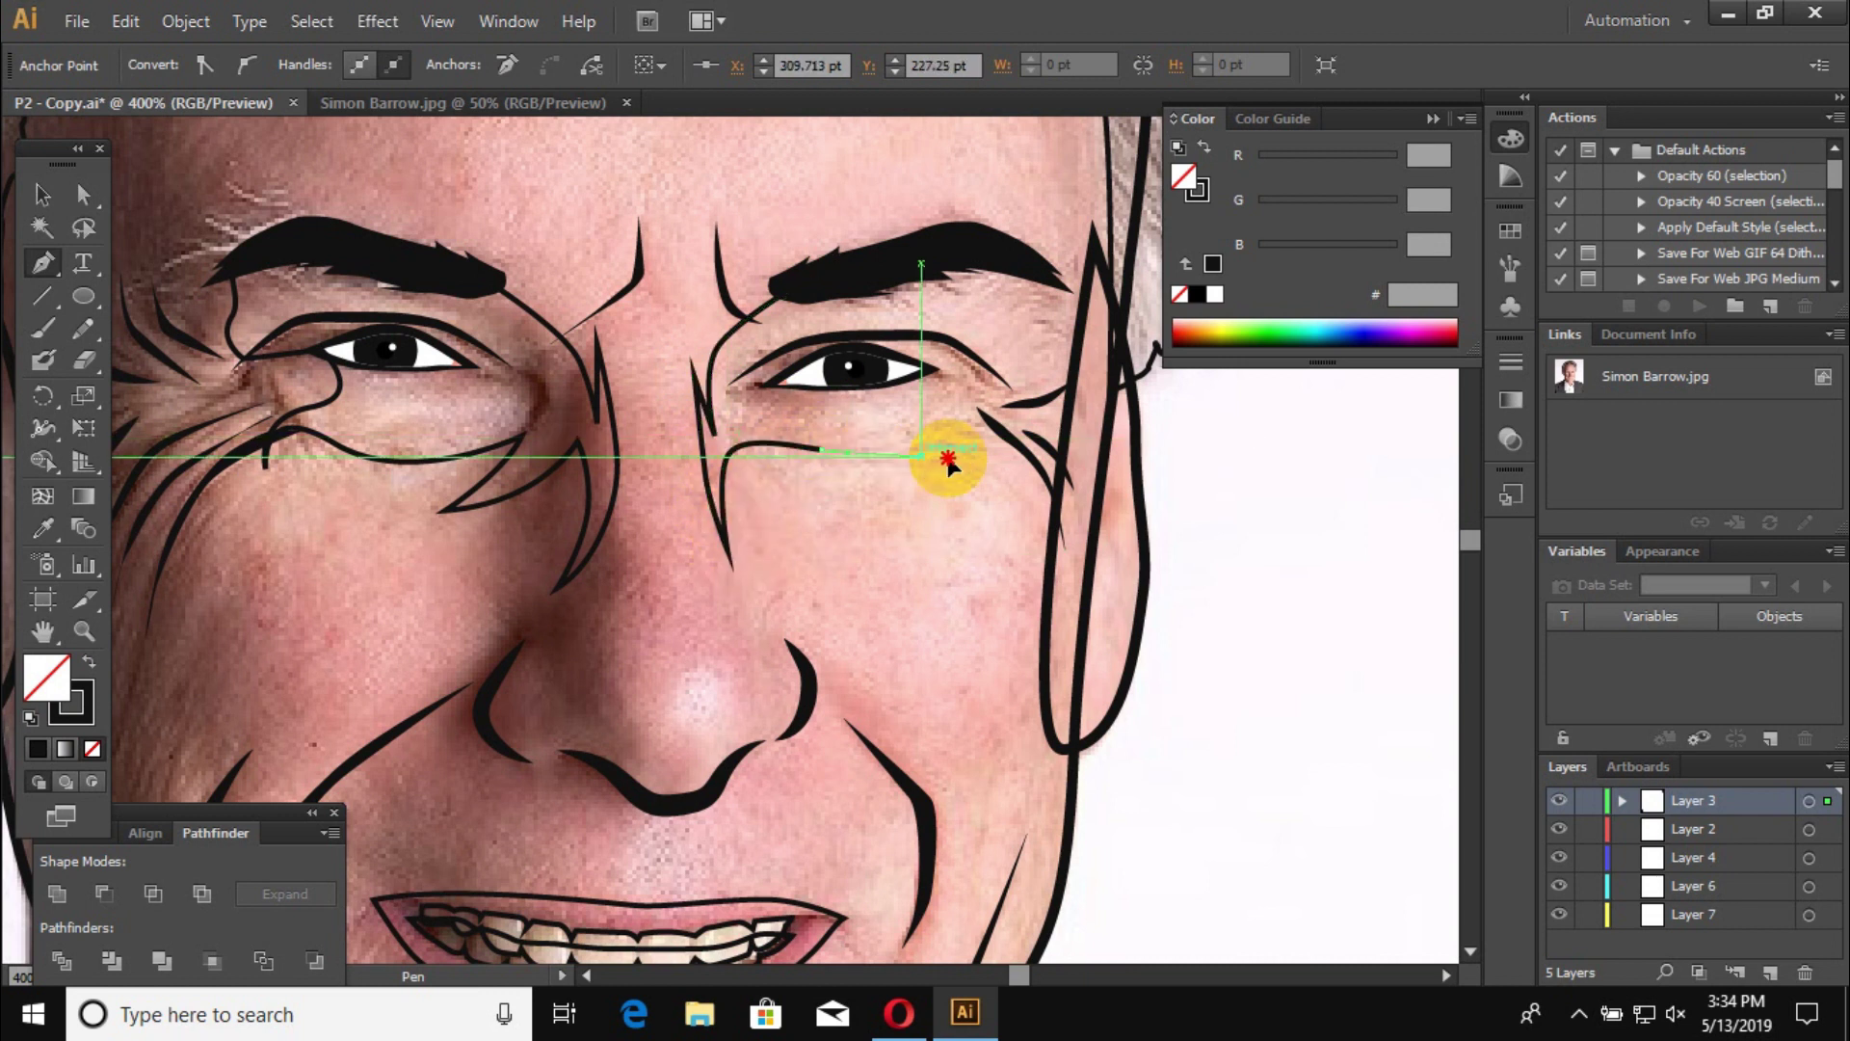
pyautogui.scroll(-1, 488, 661)
pyautogui.scroll(1, 454, 694)
# Step: Draw a curved closed shadow shape around the nostril
pyautogui.click(520, 771)
pyautogui.moveTo(498, 758); pyautogui.dragTo(532, 771)
pyautogui.moveTo(661, 795); pyautogui.dragTo(716, 827)
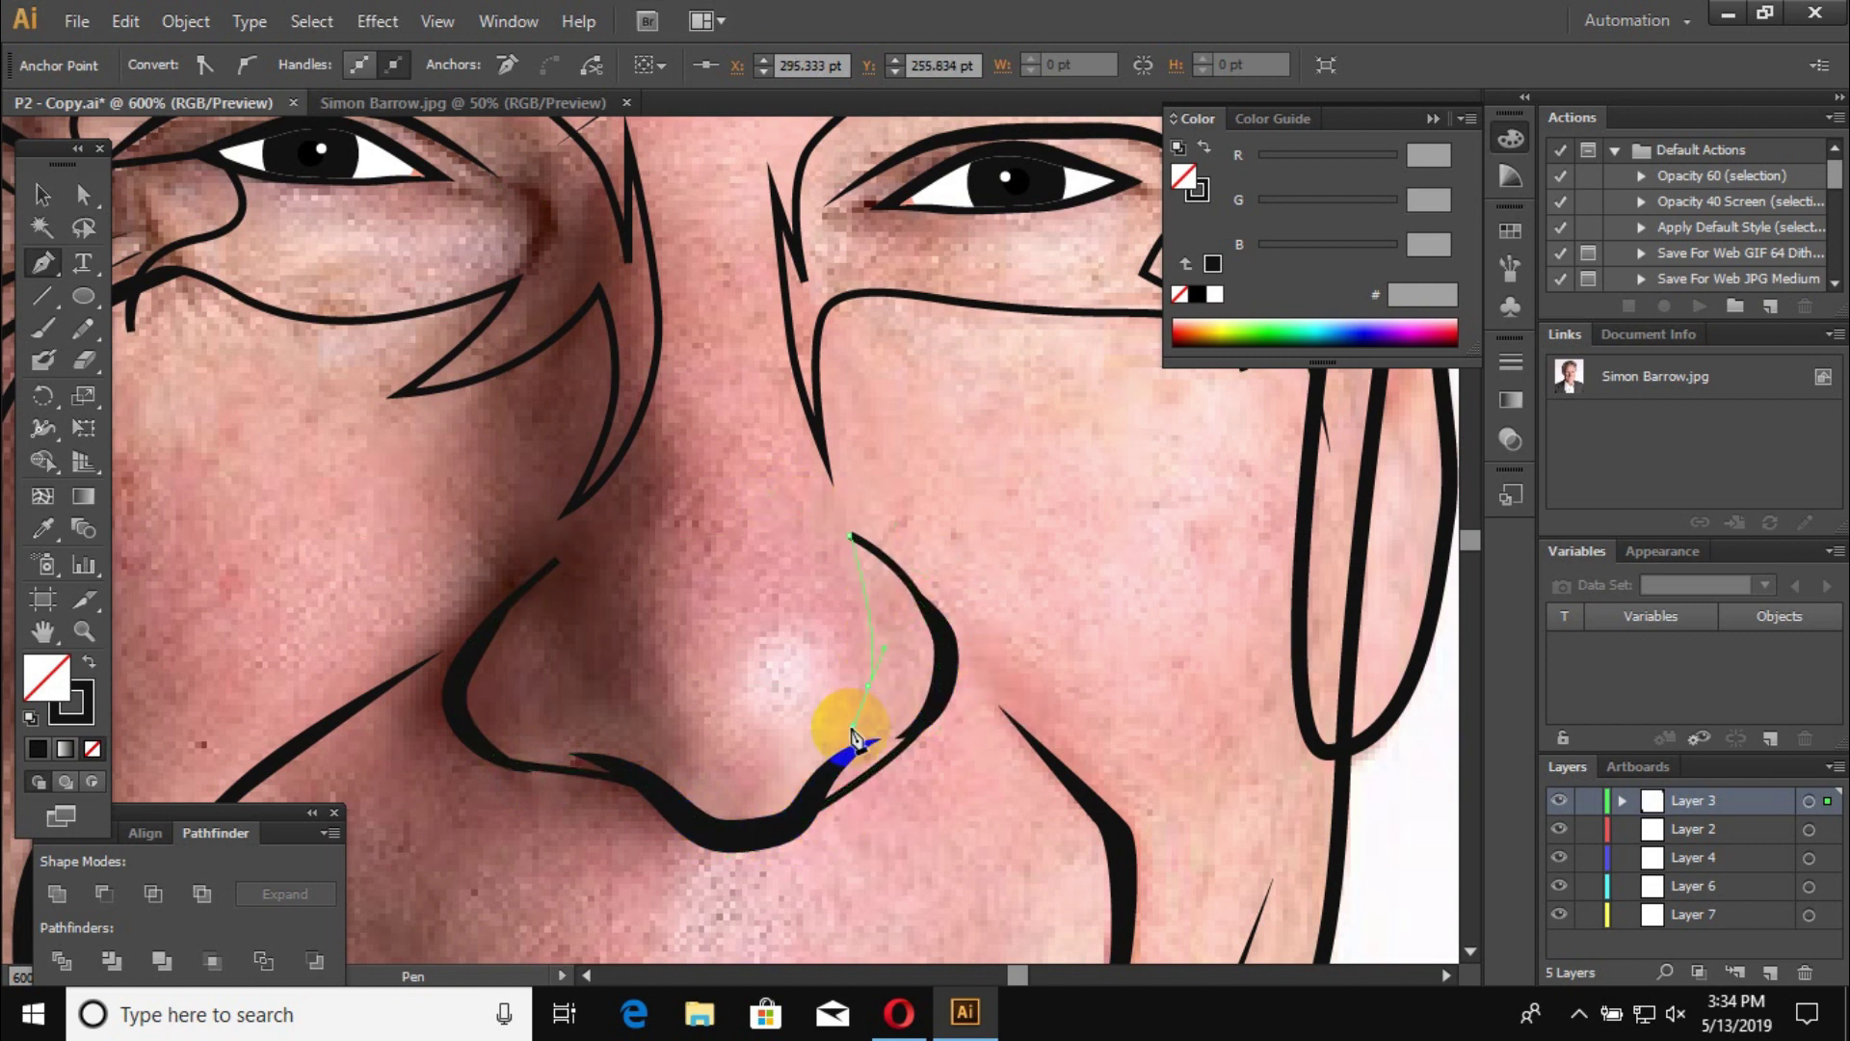
pyautogui.moveTo(559, 559); pyautogui.dragTo(602, 414)
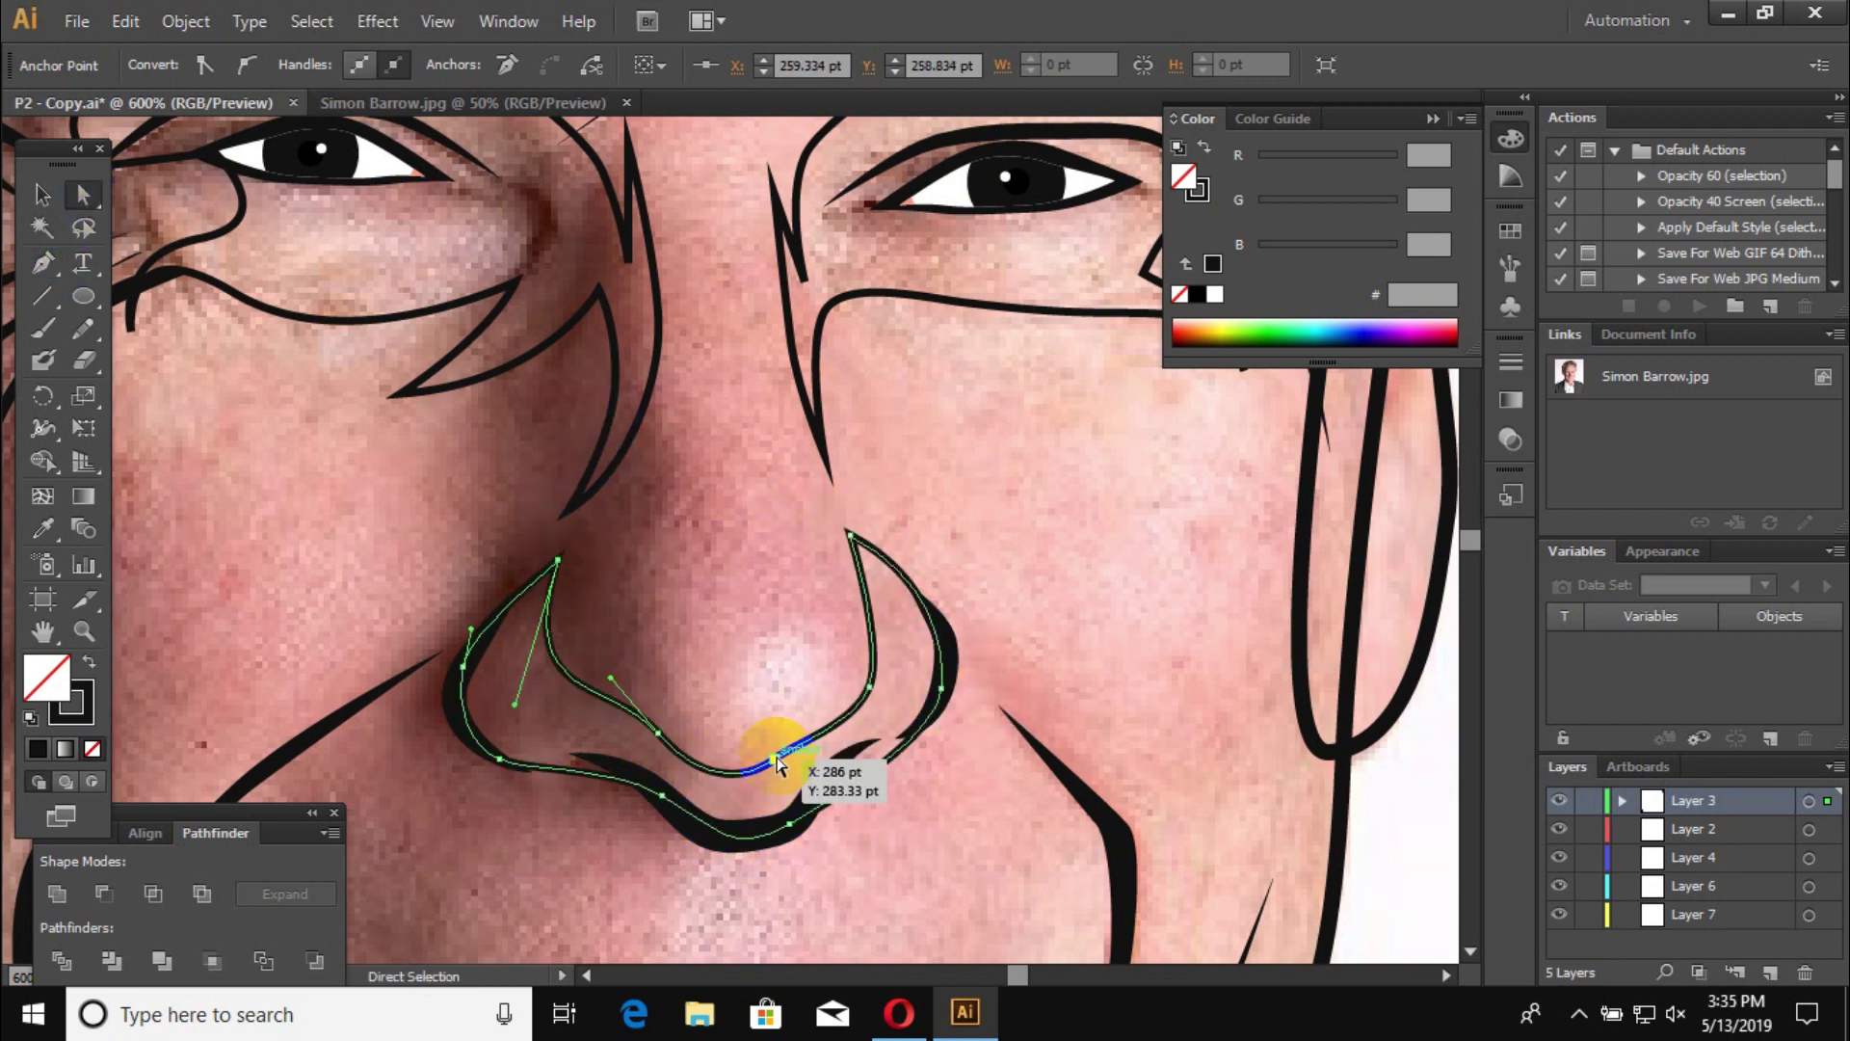
# Step: Reshape the lower nostril curve with Direct Selection, then return to the Pen
pyautogui.click(689, 788)
pyautogui.moveTo(878, 683); pyautogui.dragTo(815, 730)
pyautogui.scroll(-3, 735, 825)
pyautogui.press('p')
pyautogui.scroll(2, 764, 401)
pyautogui.scroll(1, 800, 605)
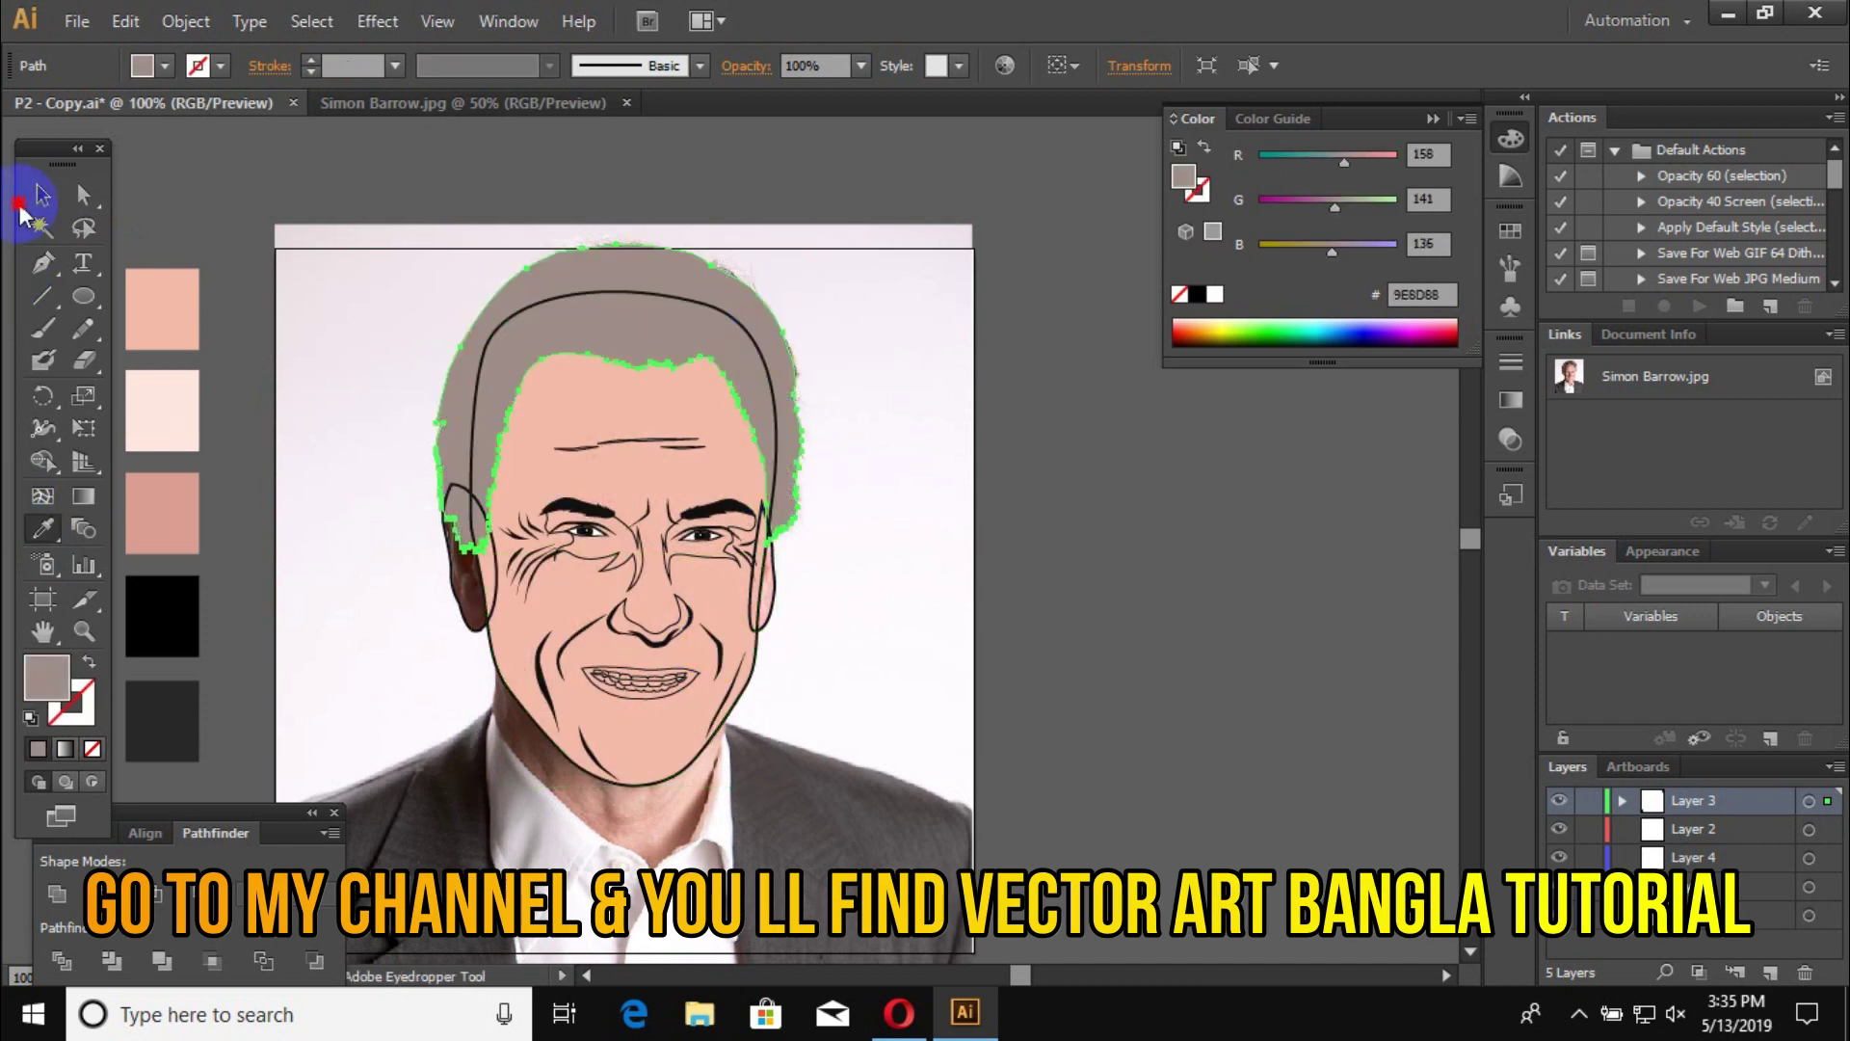
# Step: Select the hair shape and bring it to the front
pyautogui.click(21, 207)
pyautogui.rightClick(605, 308)
pyautogui.click(979, 694)
pyautogui.scroll(2, 685, 559)
# Step: Colour the eye/nose shadows and forehead wrinkles darker pink D89D8F, sending shadows behind the line art
pyautogui.click(838, 469)
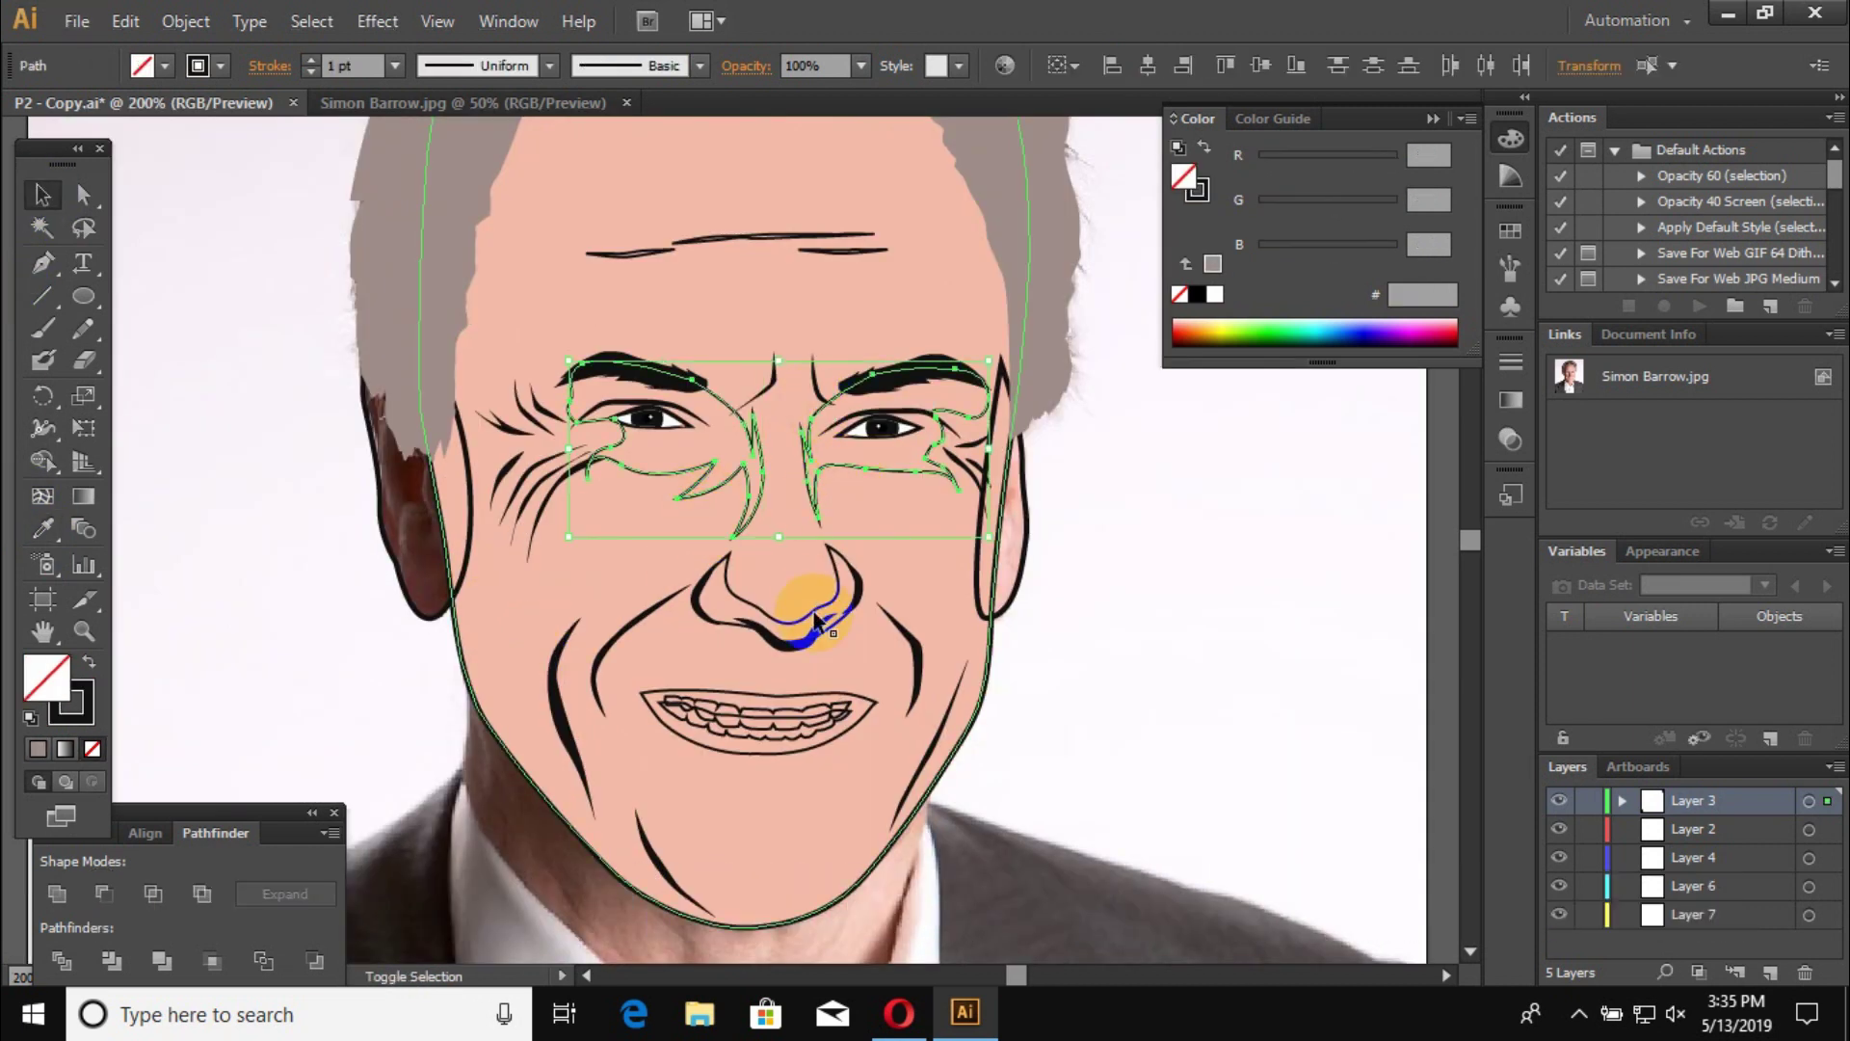
pyautogui.hotkey('ctrl', '1')
pyautogui.click(42, 528)
pyautogui.click(316, 489)
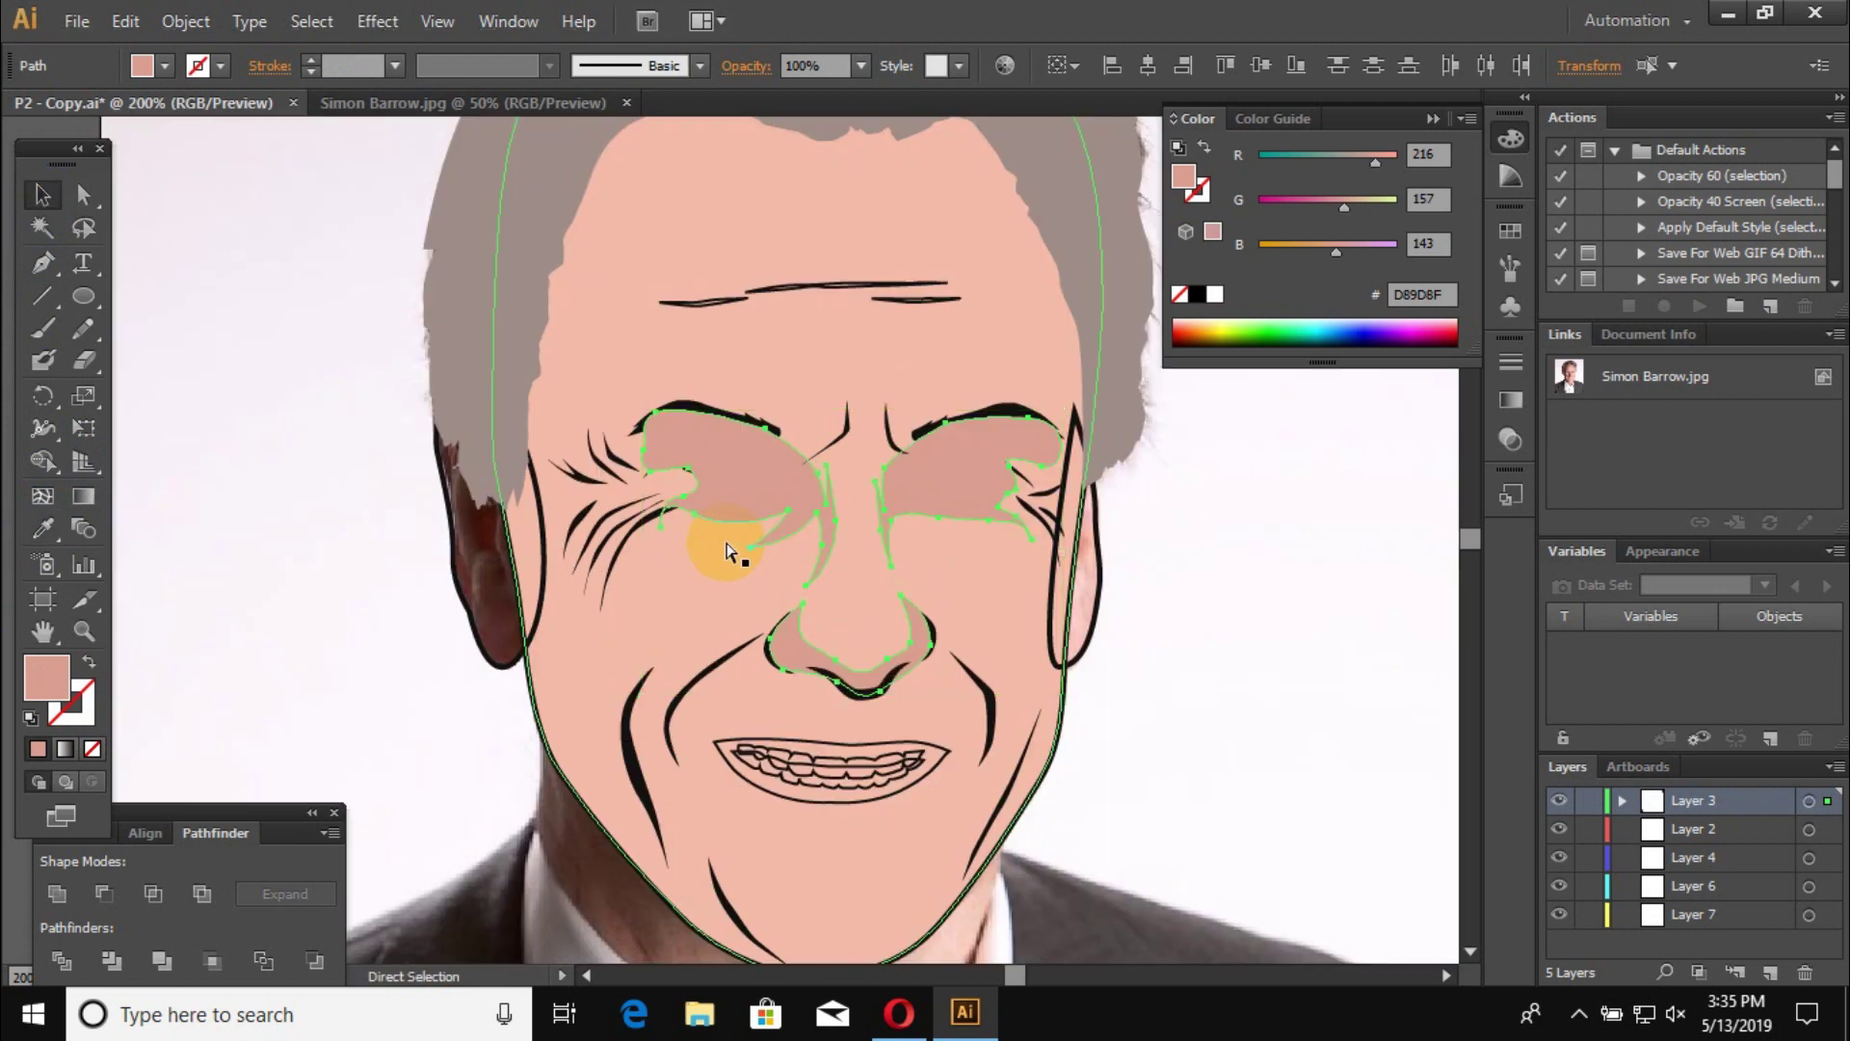
pyautogui.hotkey('ctrl', '[')
pyautogui.click(700, 306)
pyautogui.keyDown('shift'); pyautogui.click(927, 307); pyautogui.keyUp('shift')
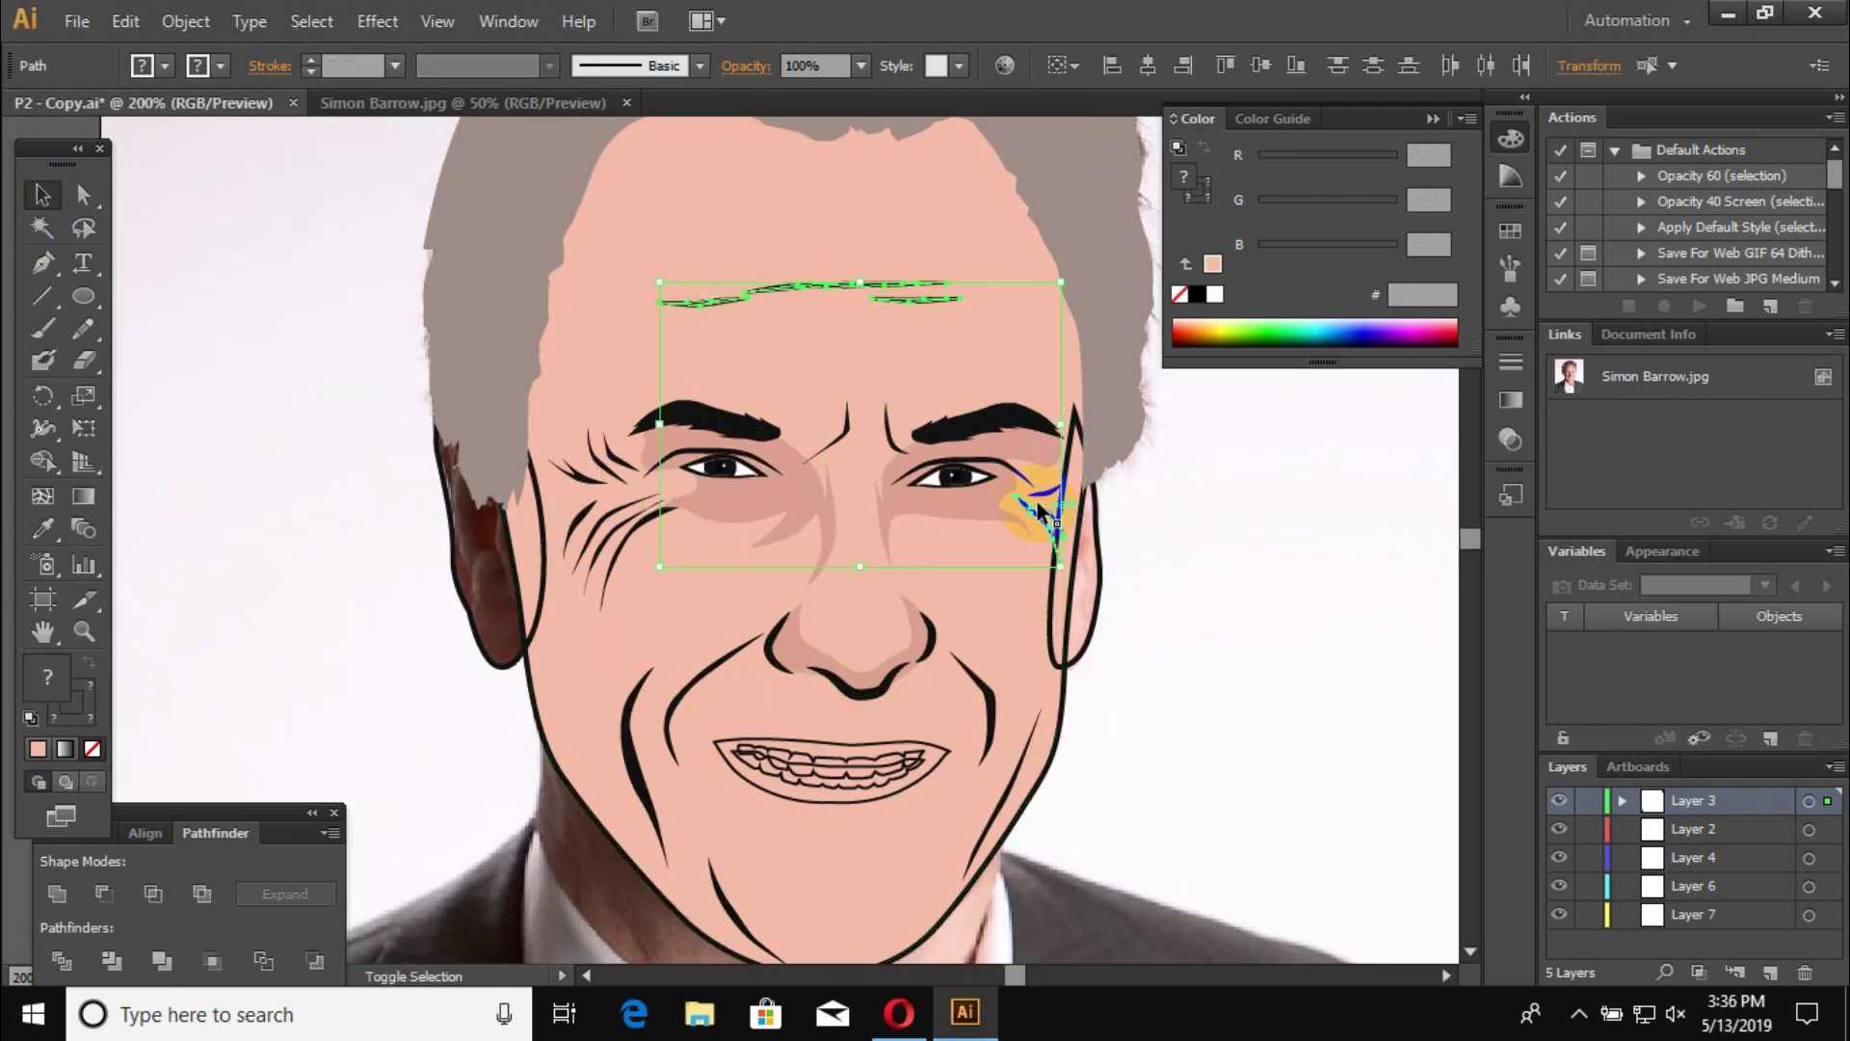
pyautogui.click(43, 528)
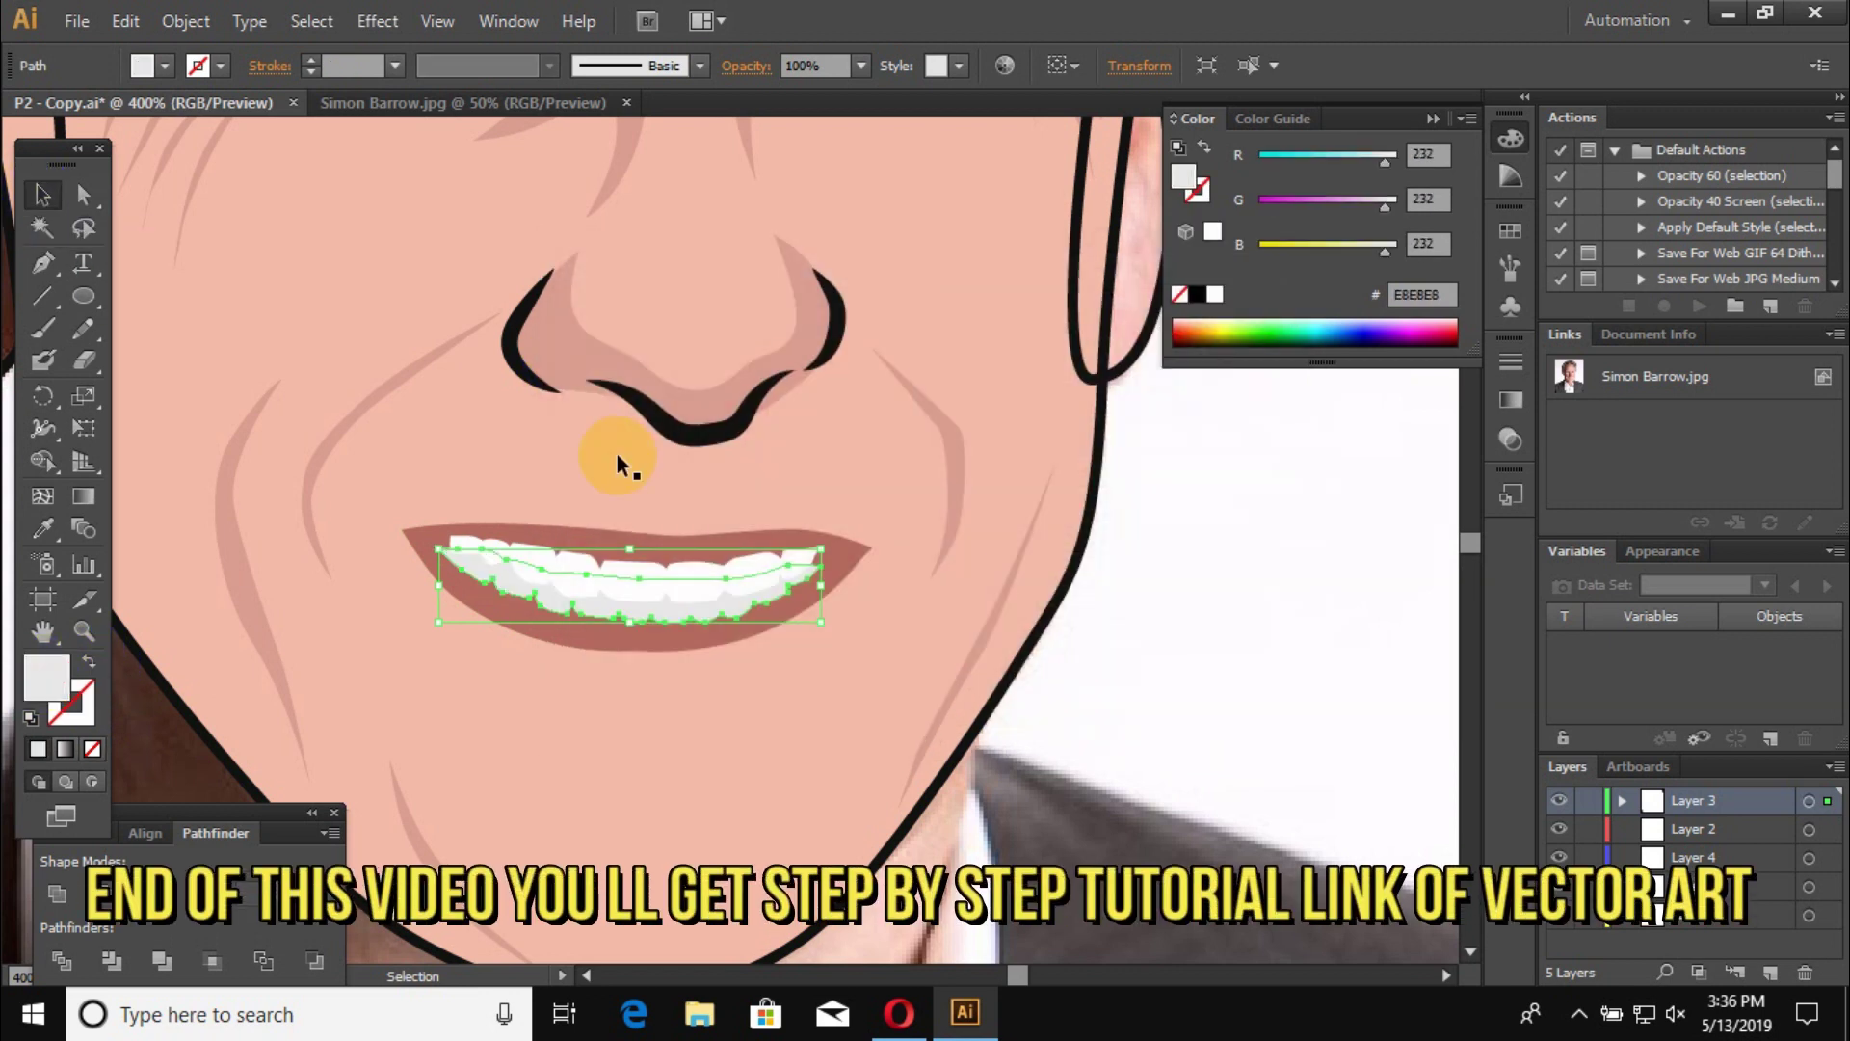
# Step: Draw a teeth shading shape filled dark grey #606060 and send it behind the teeth
pyautogui.moveTo(794, 671); pyautogui.dragTo(823, 692)
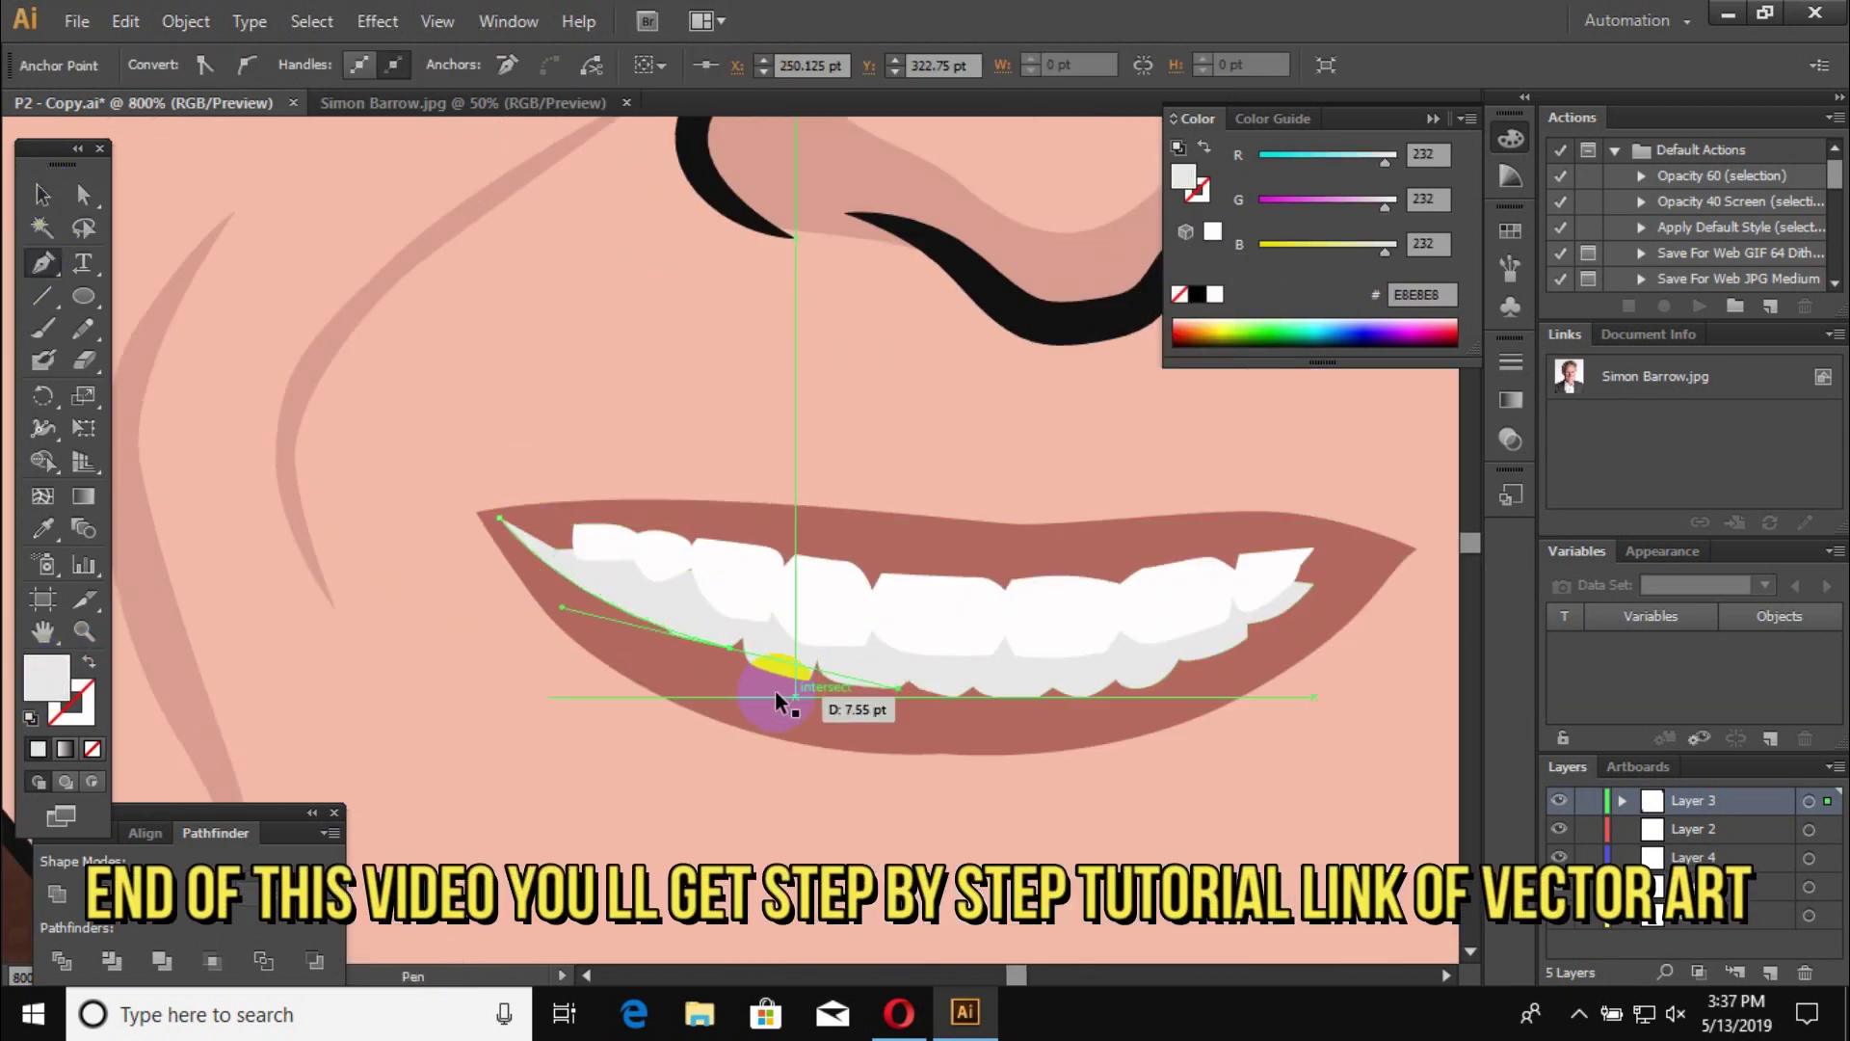
pyautogui.moveTo(1147, 688); pyautogui.dragTo(1238, 660)
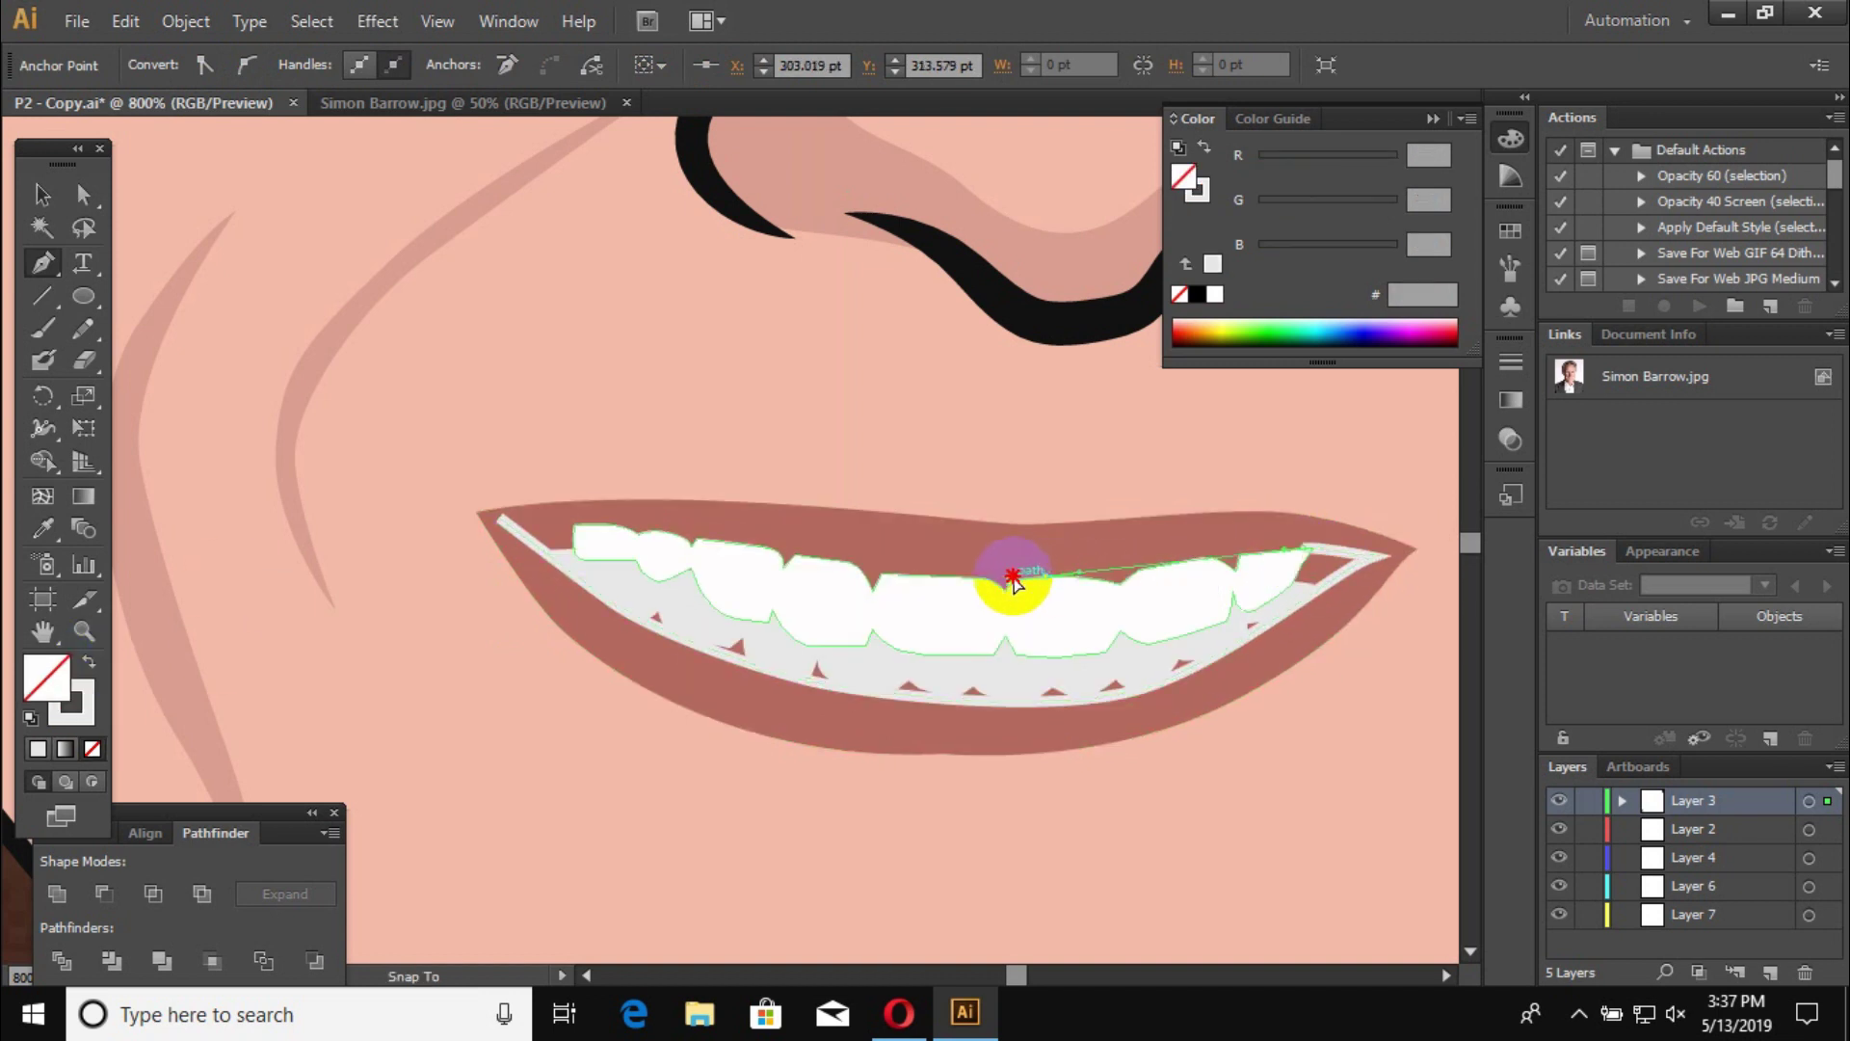
pyautogui.click(641, 528)
pyautogui.doubleClick(46, 677)
pyautogui.write('606060')
pyautogui.click(1212, 339)
pyautogui.click(830, 633)
pyautogui.hotkey('ctrl', 'shift', '[')
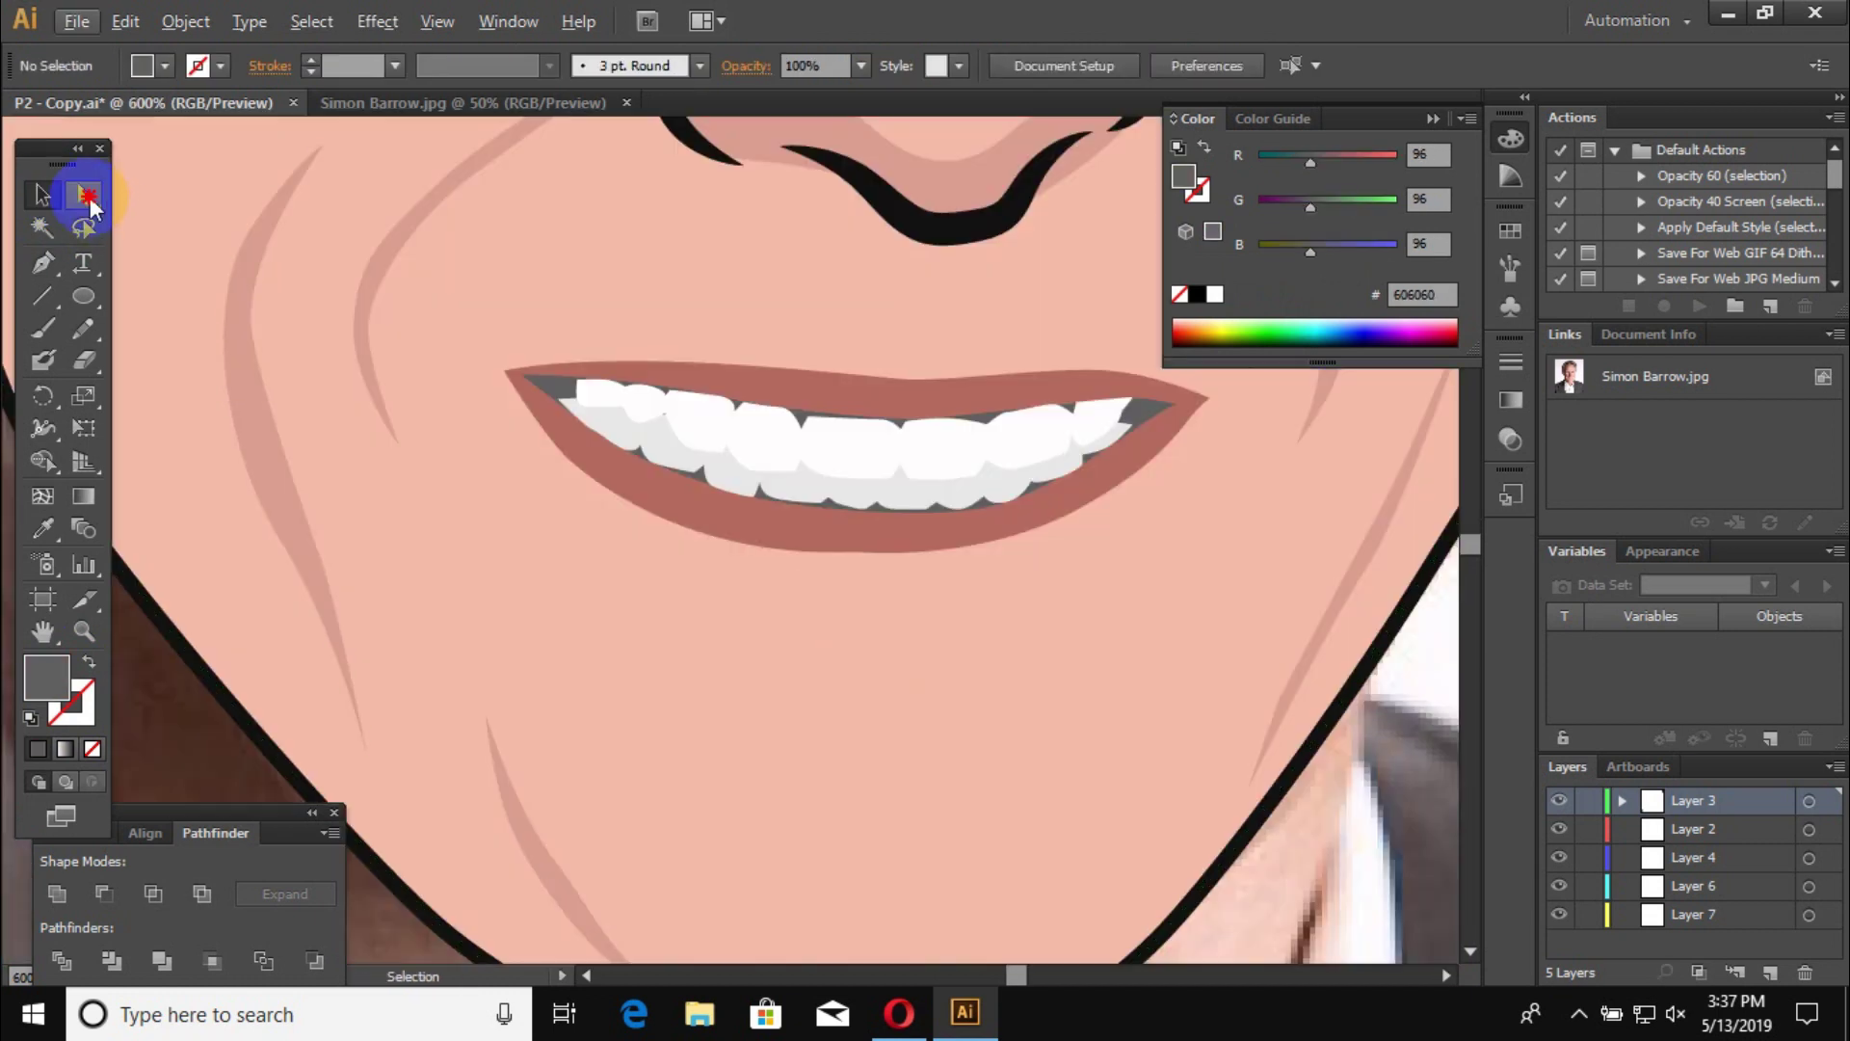
# Step: Adjust a lower lip anchor to refine the lip shape
pyautogui.click(1078, 510)
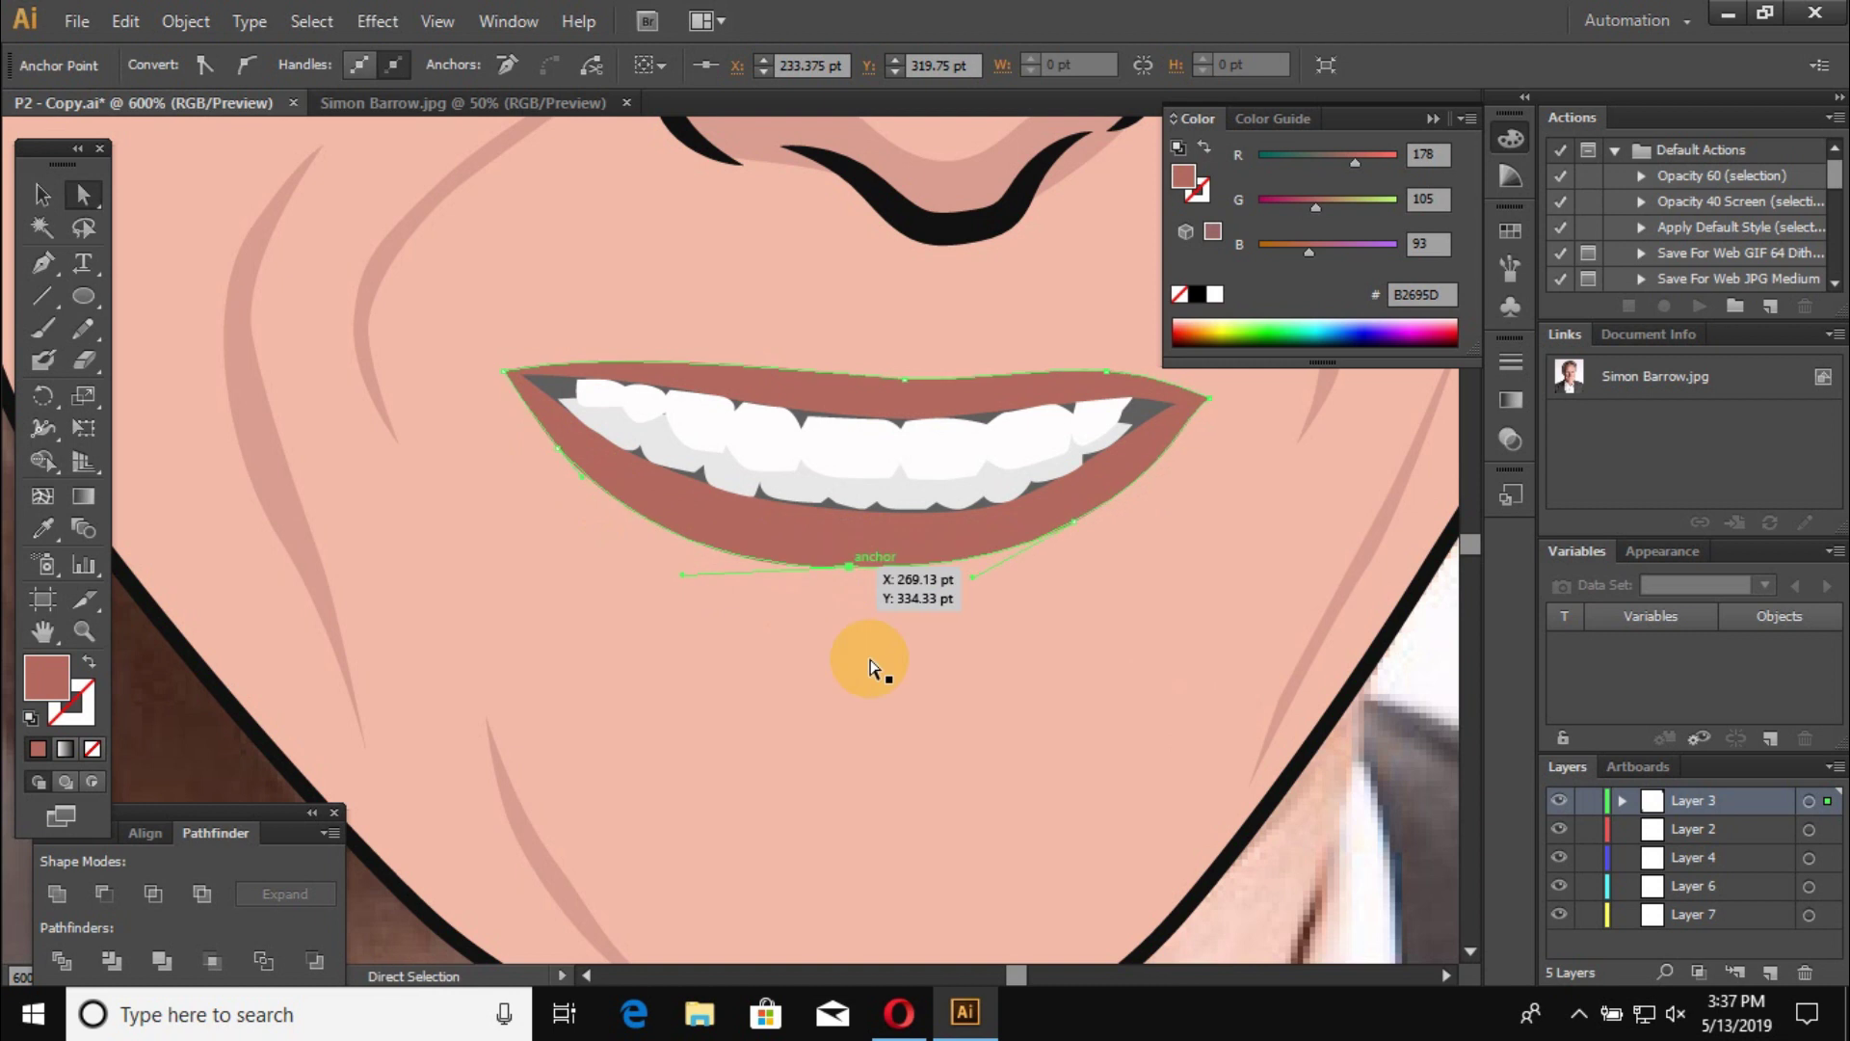
pyautogui.scroll(-3, 870, 667)
pyautogui.click(346, 547)
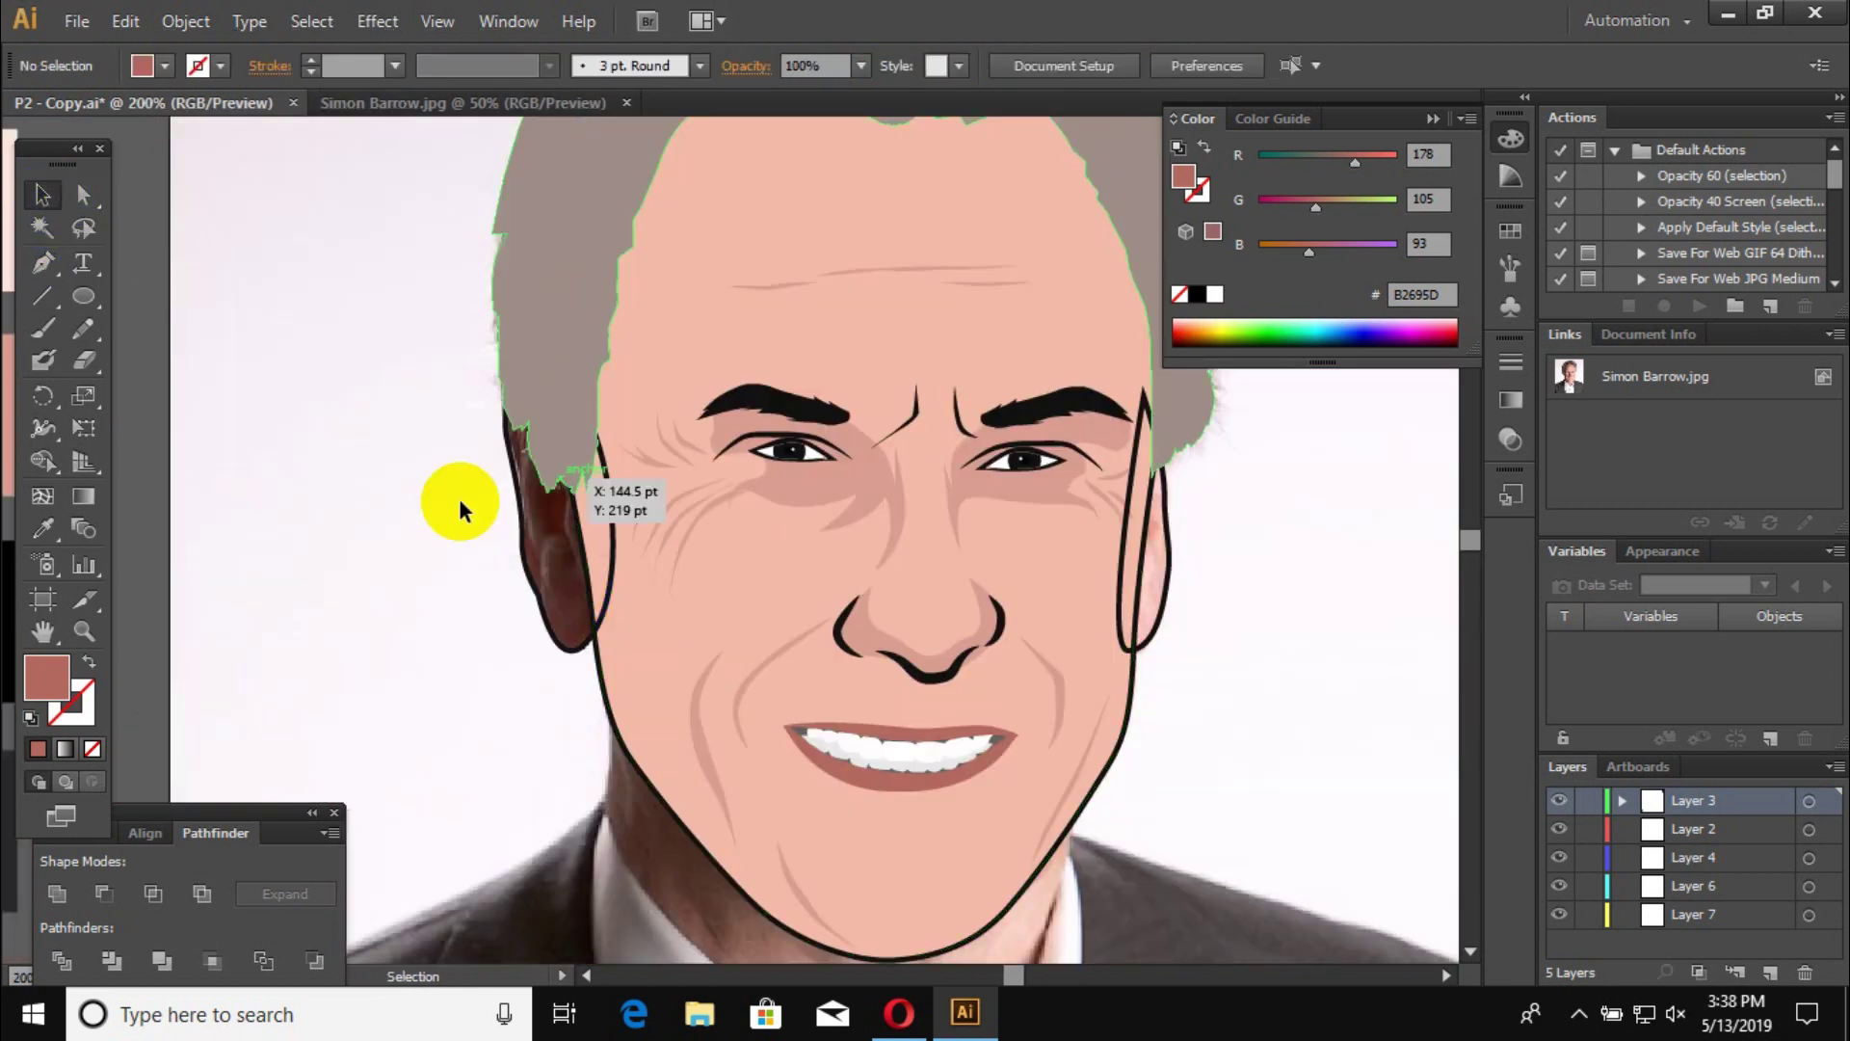
# Step: Pen-draw the left ear's inner fold line with a black stroke
pyautogui.scroll(3, 459, 511)
pyautogui.press('p')
pyautogui.moveTo(702, 474); pyautogui.dragTo(680, 692)
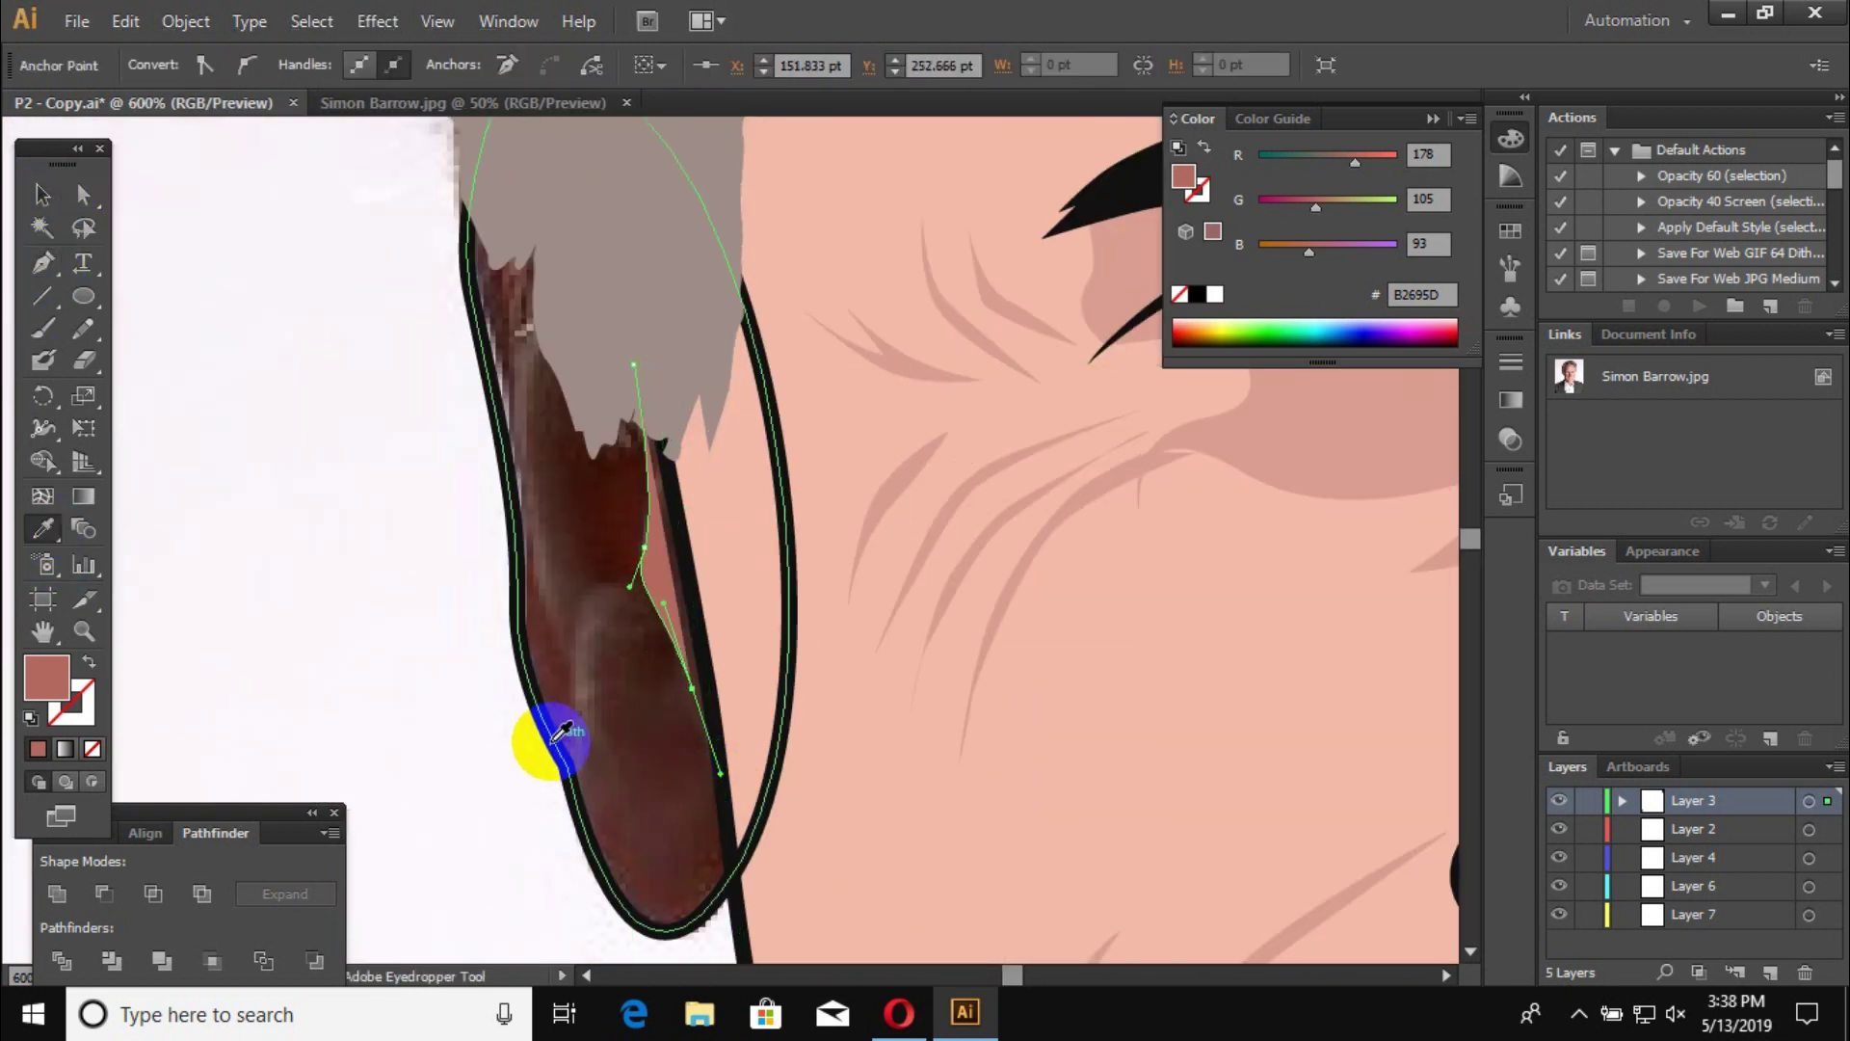
pyautogui.click(560, 734)
pyautogui.press('p')
pyautogui.click(534, 475)
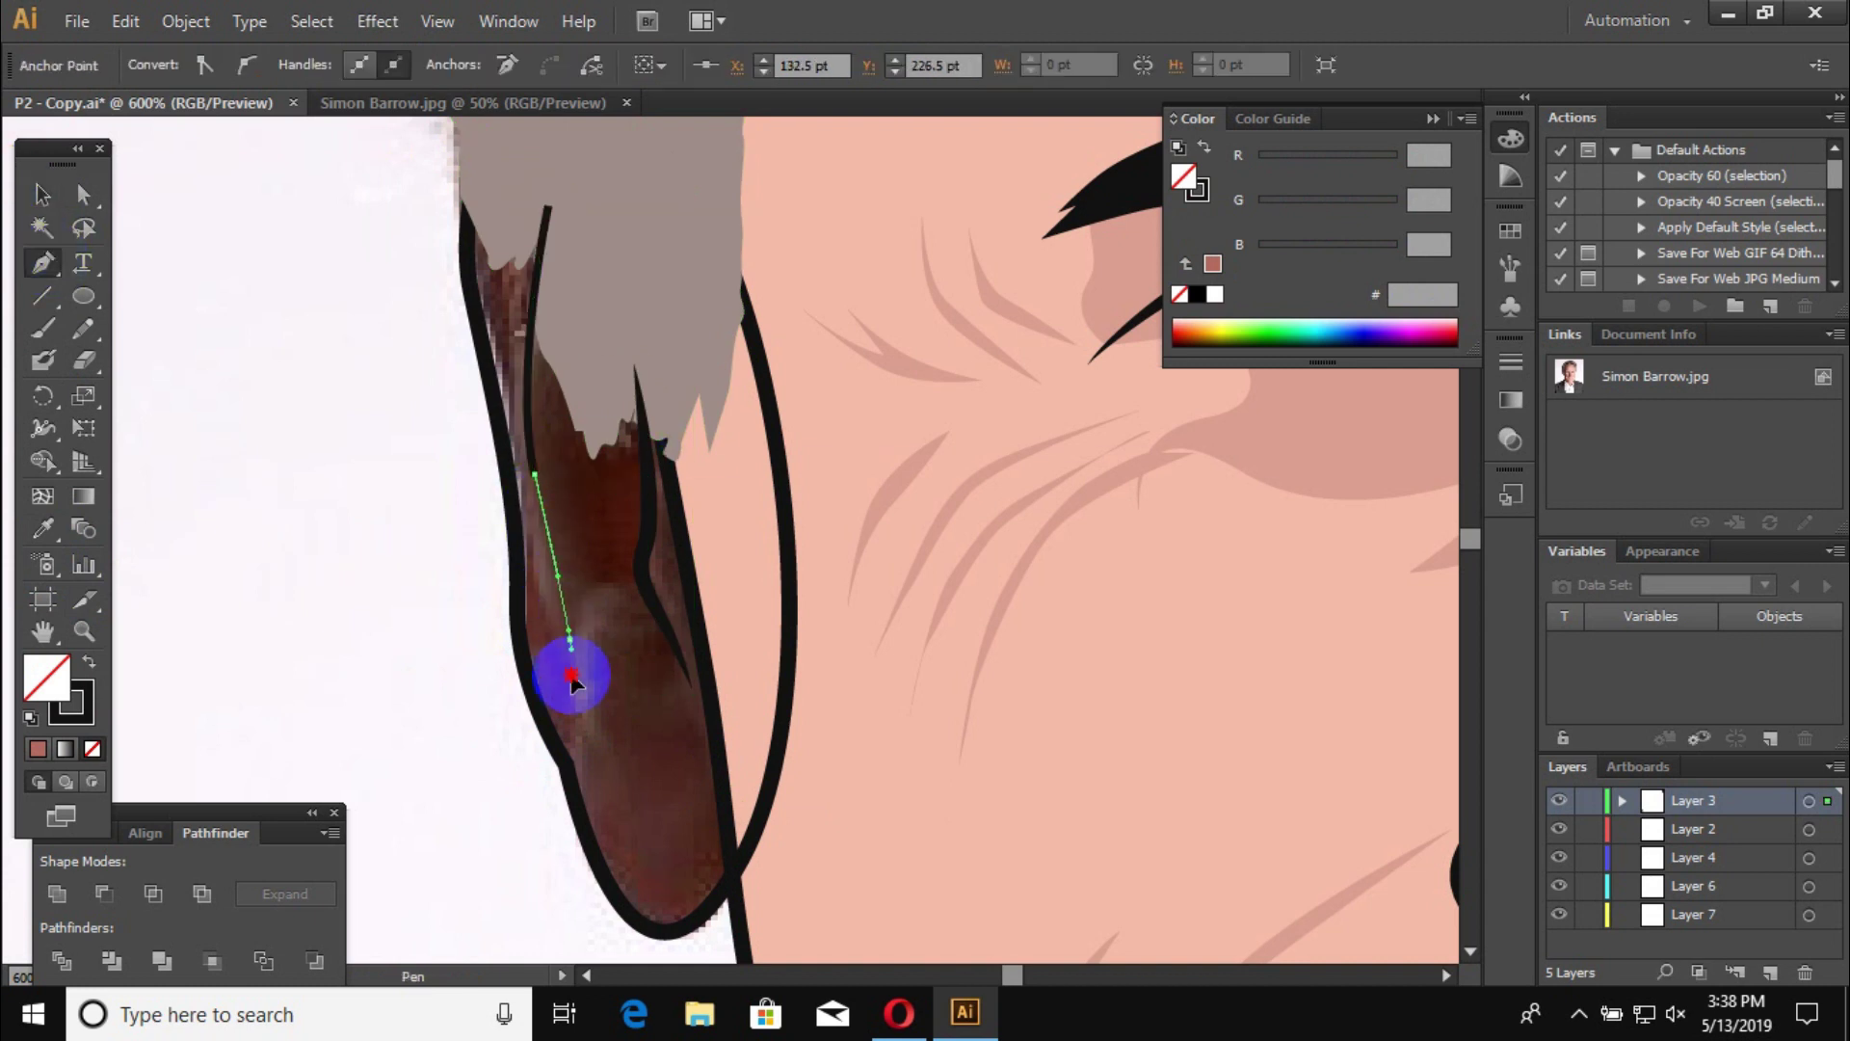
pyautogui.click(41, 190)
# Step: Give the inner ear line a tapered brush stroke
pyautogui.click(561, 605)
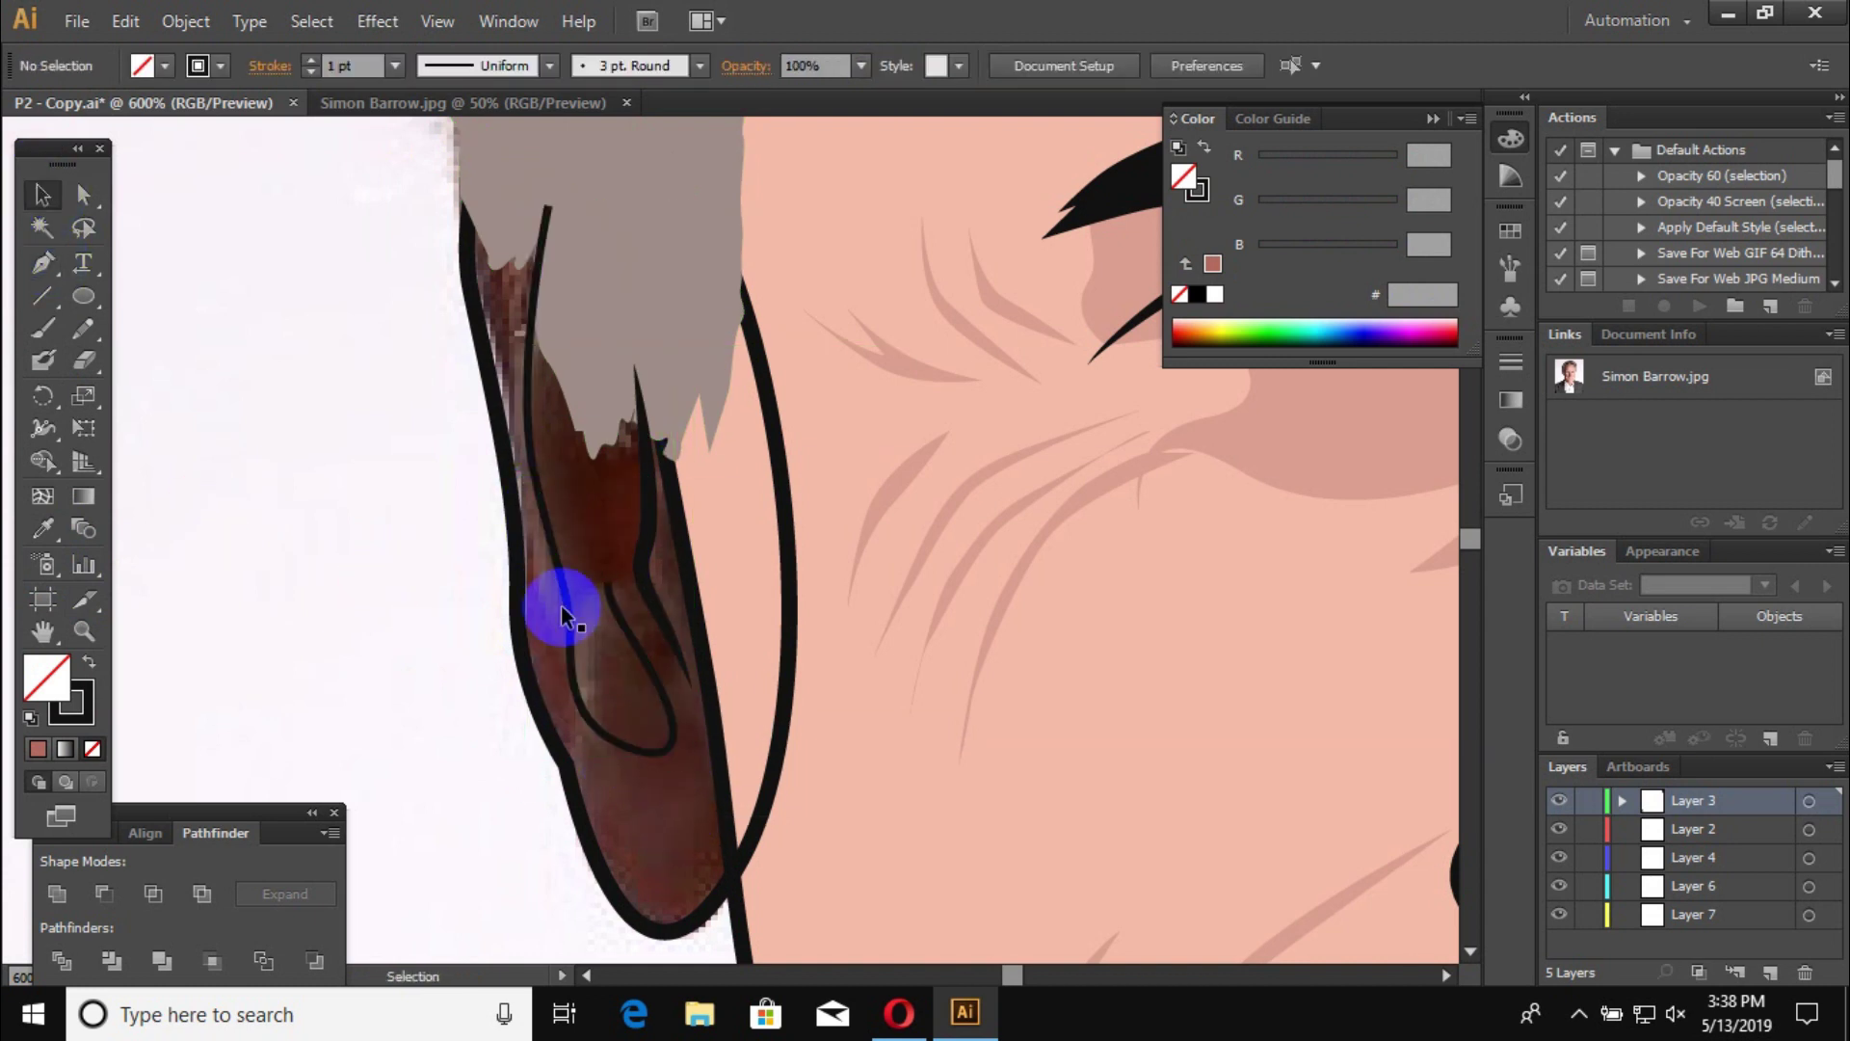
pyautogui.click(539, 66)
pyautogui.click(462, 156)
pyautogui.hotkey('ctrl', '-')
pyautogui.hotkey('ctrl', '-')
pyautogui.hotkey('ctrl', '-')
pyautogui.click(517, 703)
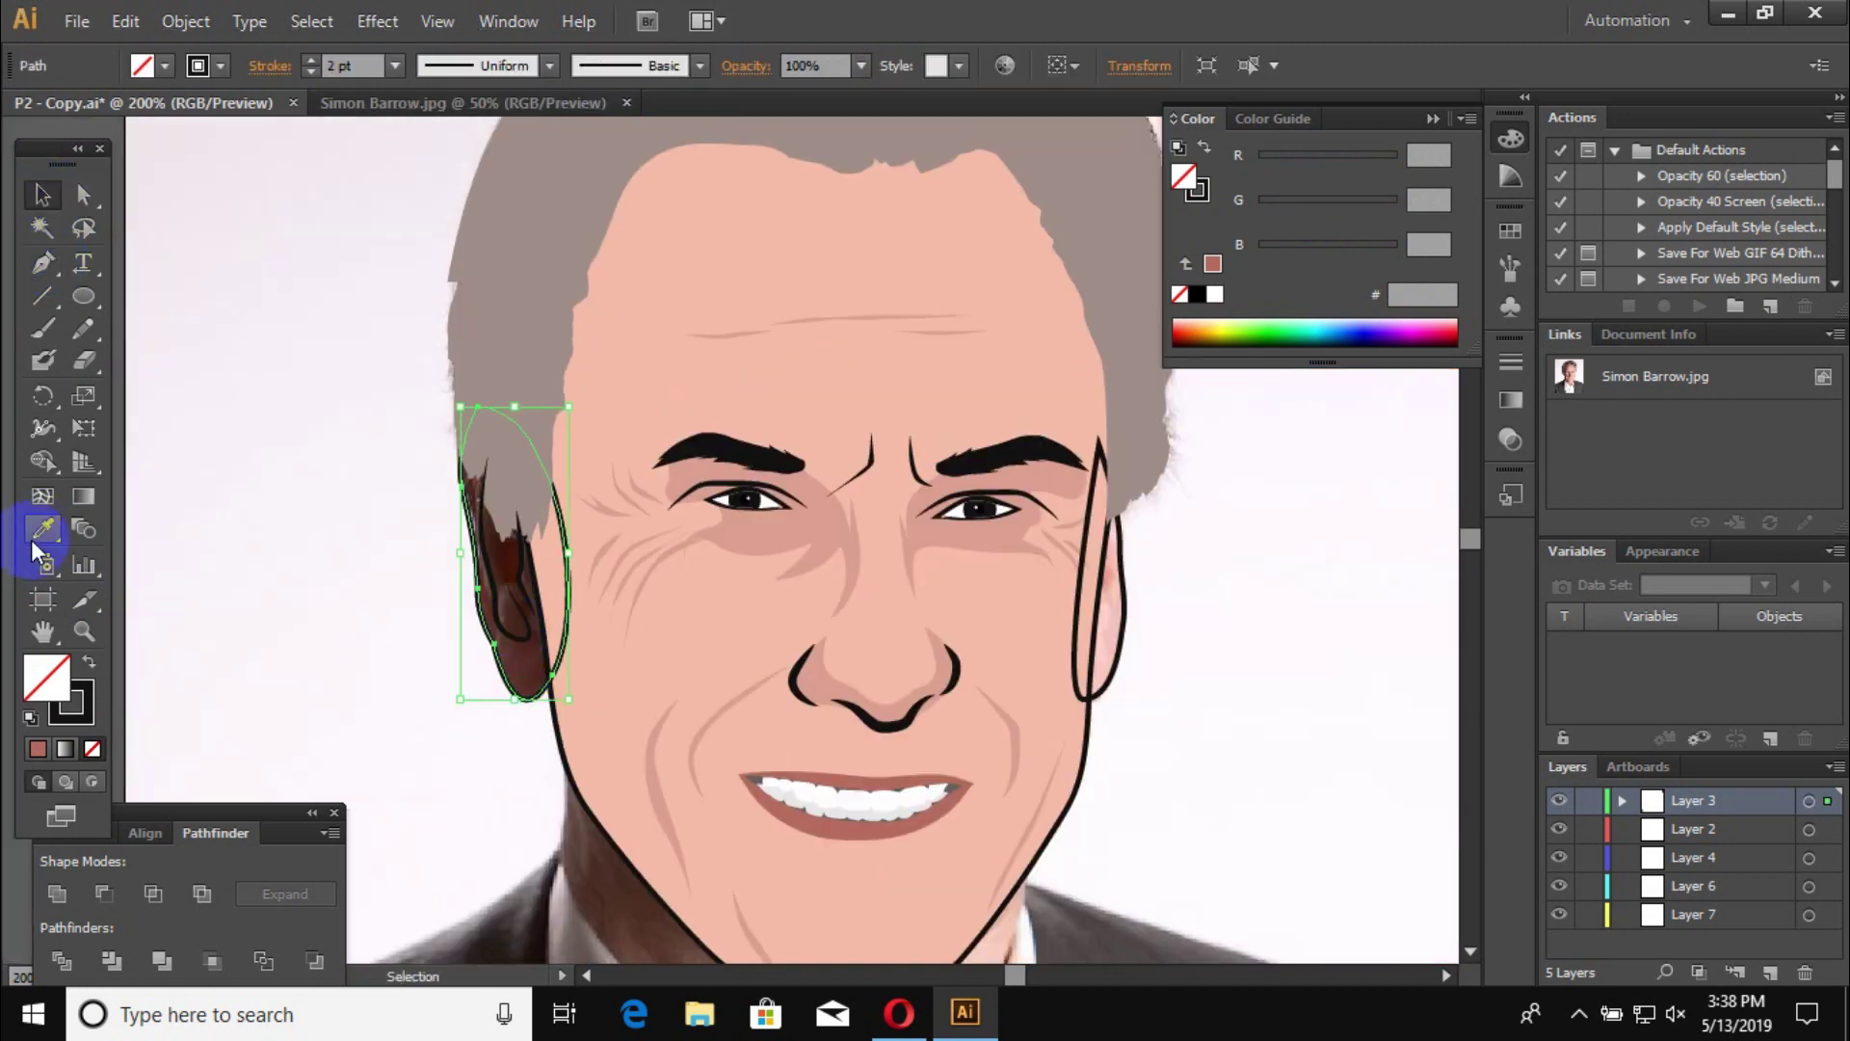
# Step: Fill the ear with the face's skin colour and send it behind the face
pyautogui.click(626, 540)
pyautogui.click(41, 190)
pyautogui.hotkey('ctrl', '+')
pyautogui.hotkey('ctrl', '+')
pyautogui.rightClick(498, 282)
pyautogui.click(899, 724)
# Step: Draw a curved inner ear shading shape filled with the darker skin tone
pyautogui.press('p')
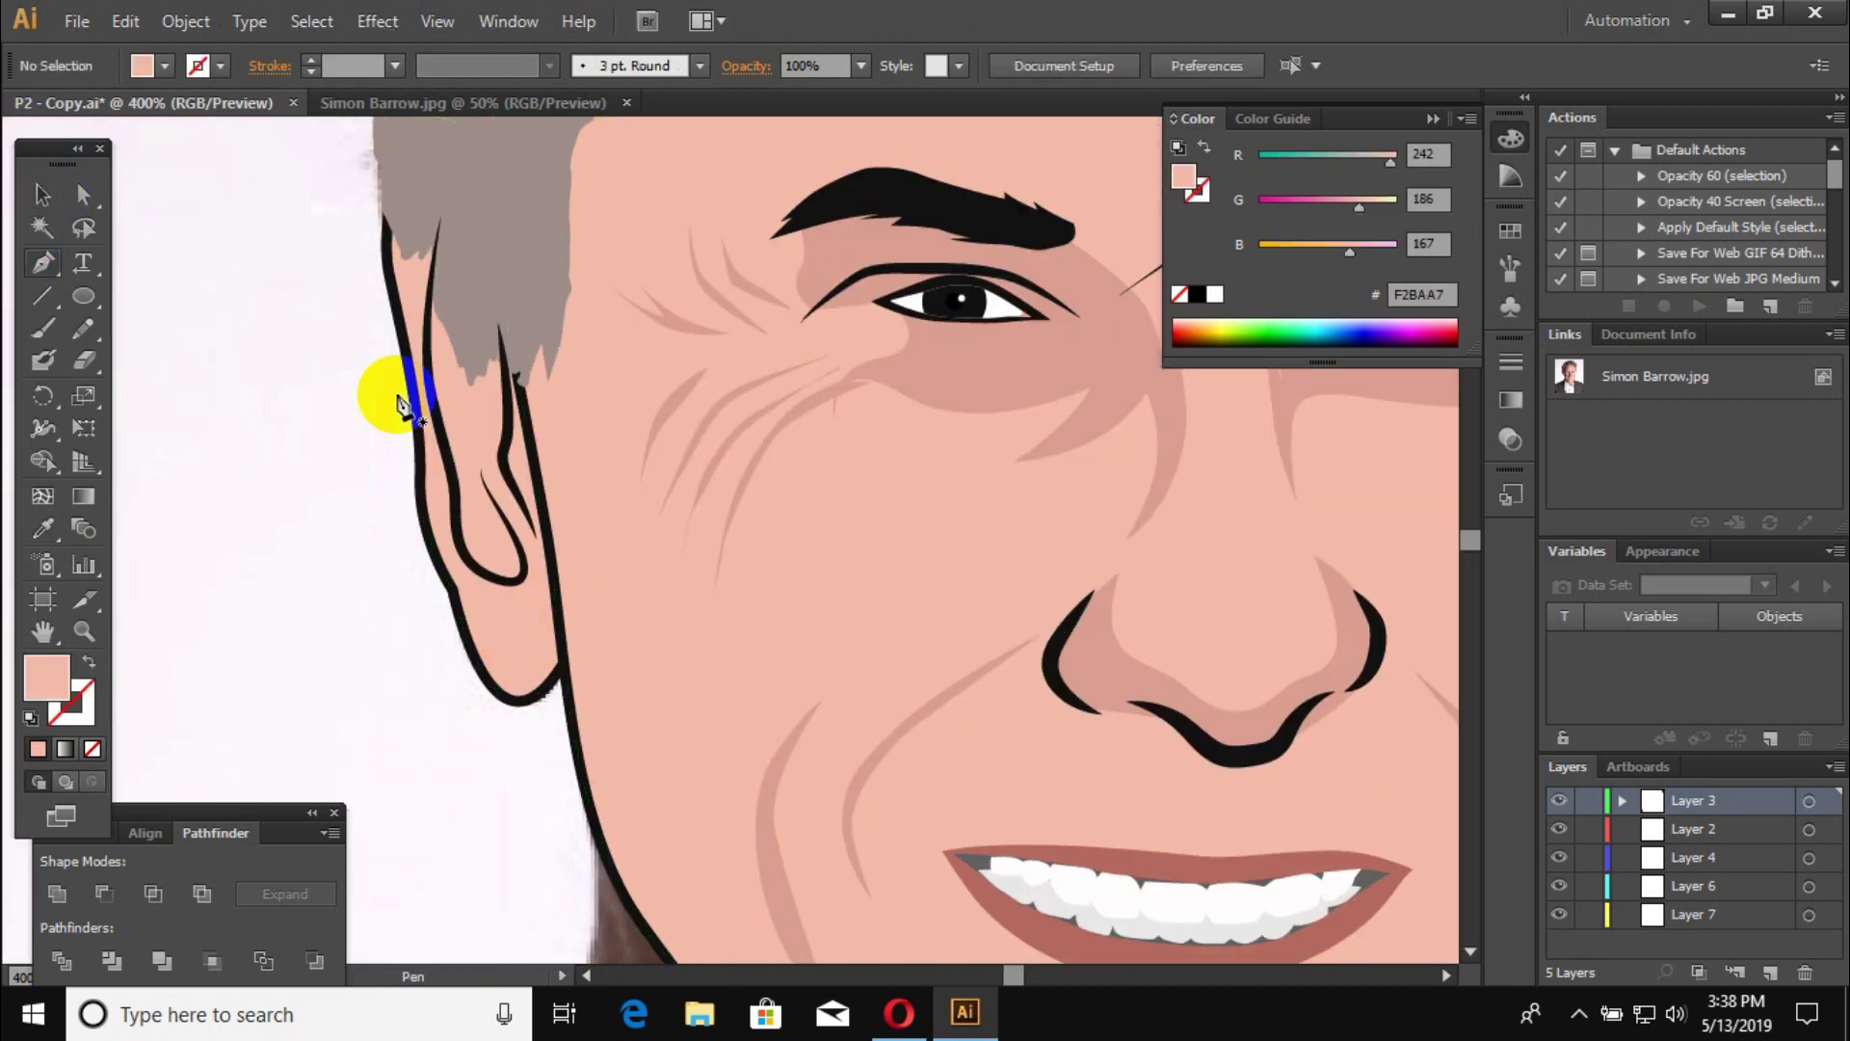
pyautogui.keyDown('alt'); pyautogui.scroll(2, 392, 392); pyautogui.keyUp('alt')
pyautogui.moveTo(559, 669)
pyautogui.mouseDown()
pyautogui.moveTo(592, 690)
pyautogui.moveTo(698, 681)
pyautogui.mouseUp()
pyautogui.click(921, 346)
pyautogui.press('p')
pyautogui.scroll(-1, 600, 620)
pyautogui.click(512, 718)
pyautogui.keyDown('ctrl'); pyautogui.click(397, 491); pyautogui.keyUp('ctrl')
# Step: Select the ear outline and open its context options, then dismiss them
pyautogui.press('v')
pyautogui.keyDown('alt'); pyautogui.scroll(-4, 318, 495); pyautogui.keyUp('alt')
pyautogui.keyDown('ctrl'); pyautogui.click(299, 517); pyautogui.keyUp('ctrl')
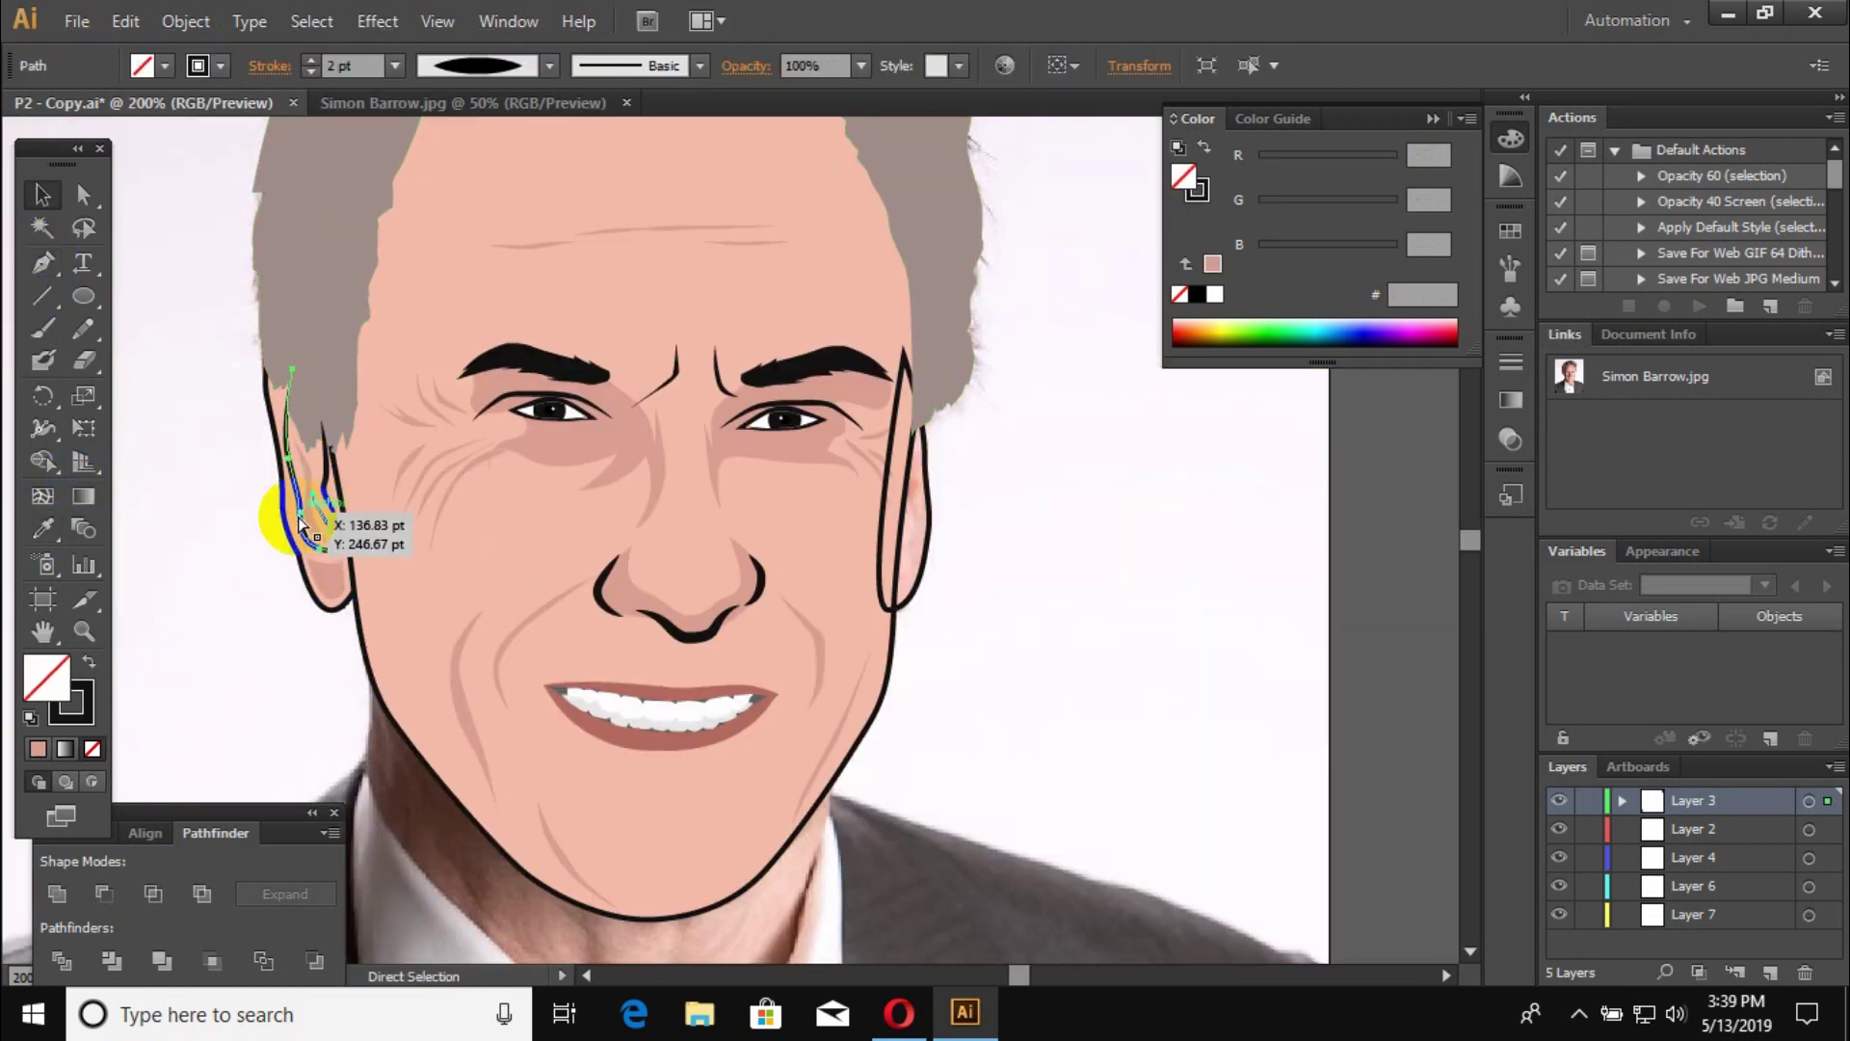
pyautogui.rightClick(920, 554)
pyautogui.press('Escape')
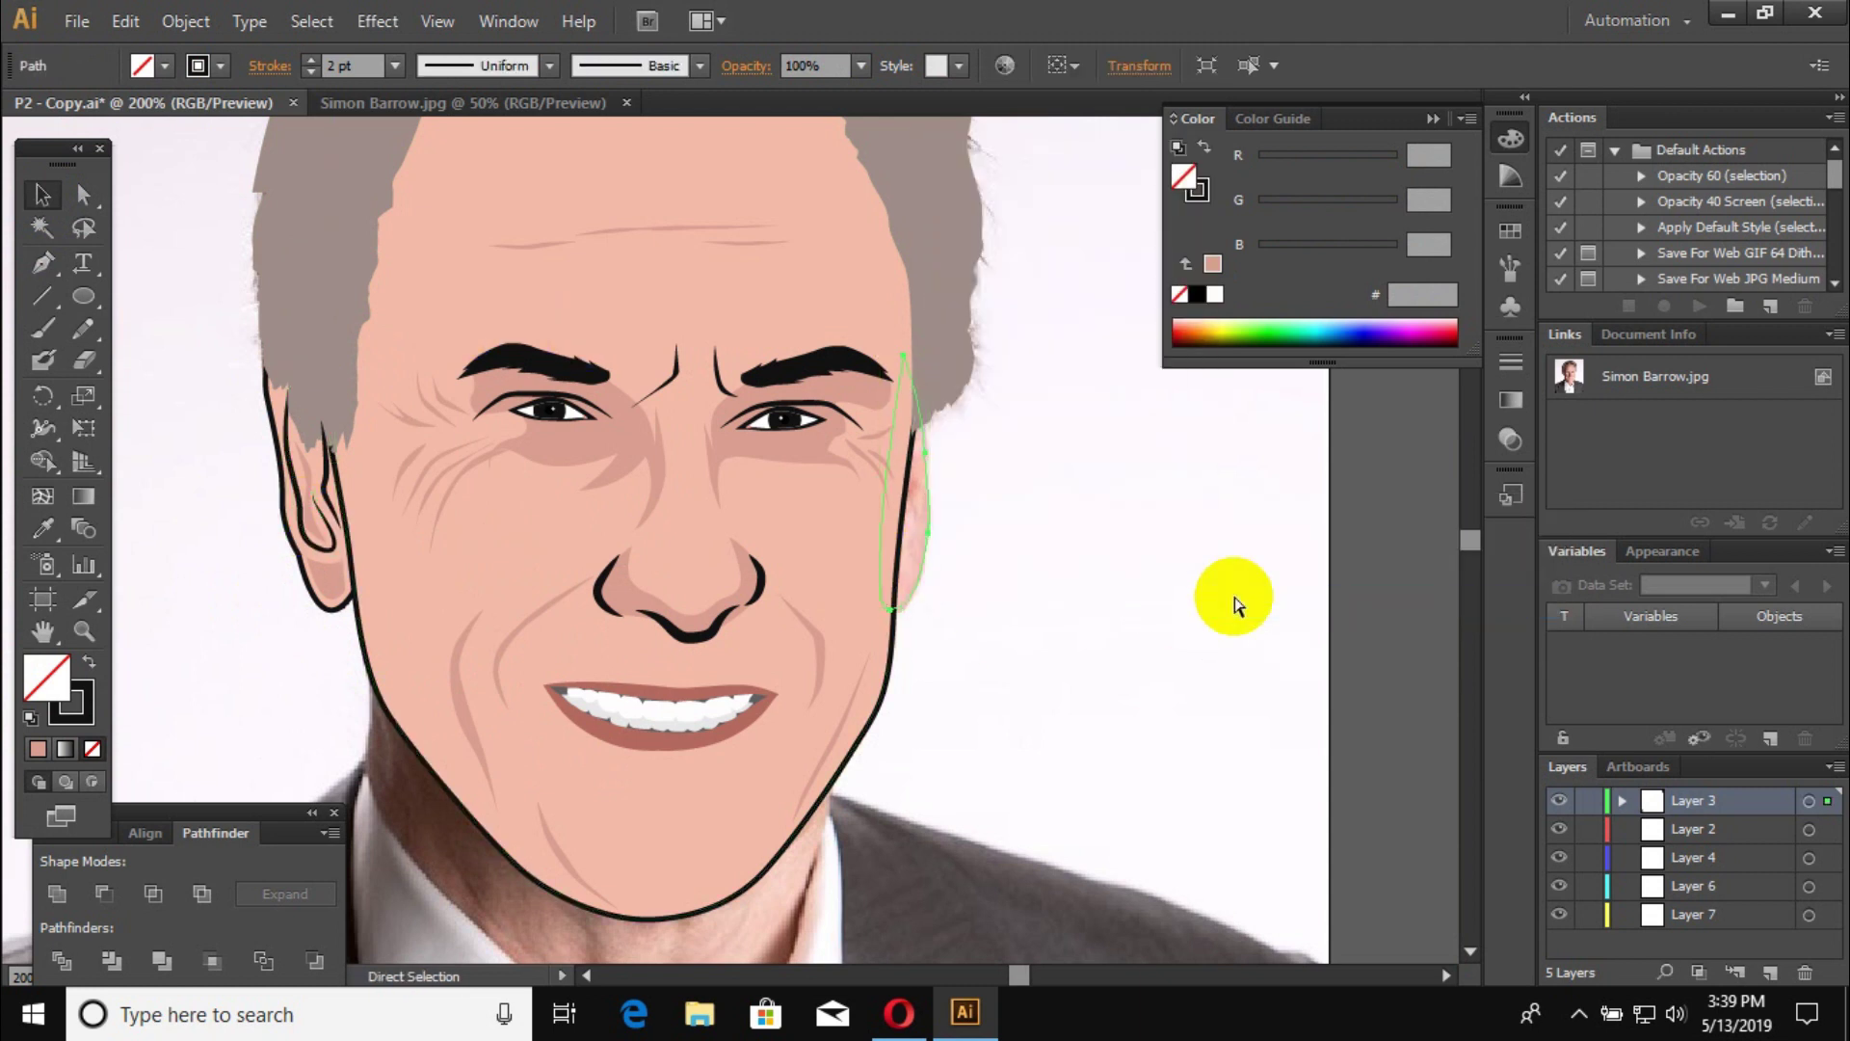
# Step: Shade the right ear with D89D8F and give the mouth shape a dark red fill
pyautogui.click(342, 564)
pyautogui.click(722, 732)
pyautogui.hotkey('ctrl', '+')
pyautogui.doubleClick(46, 678)
pyautogui.press('Return')
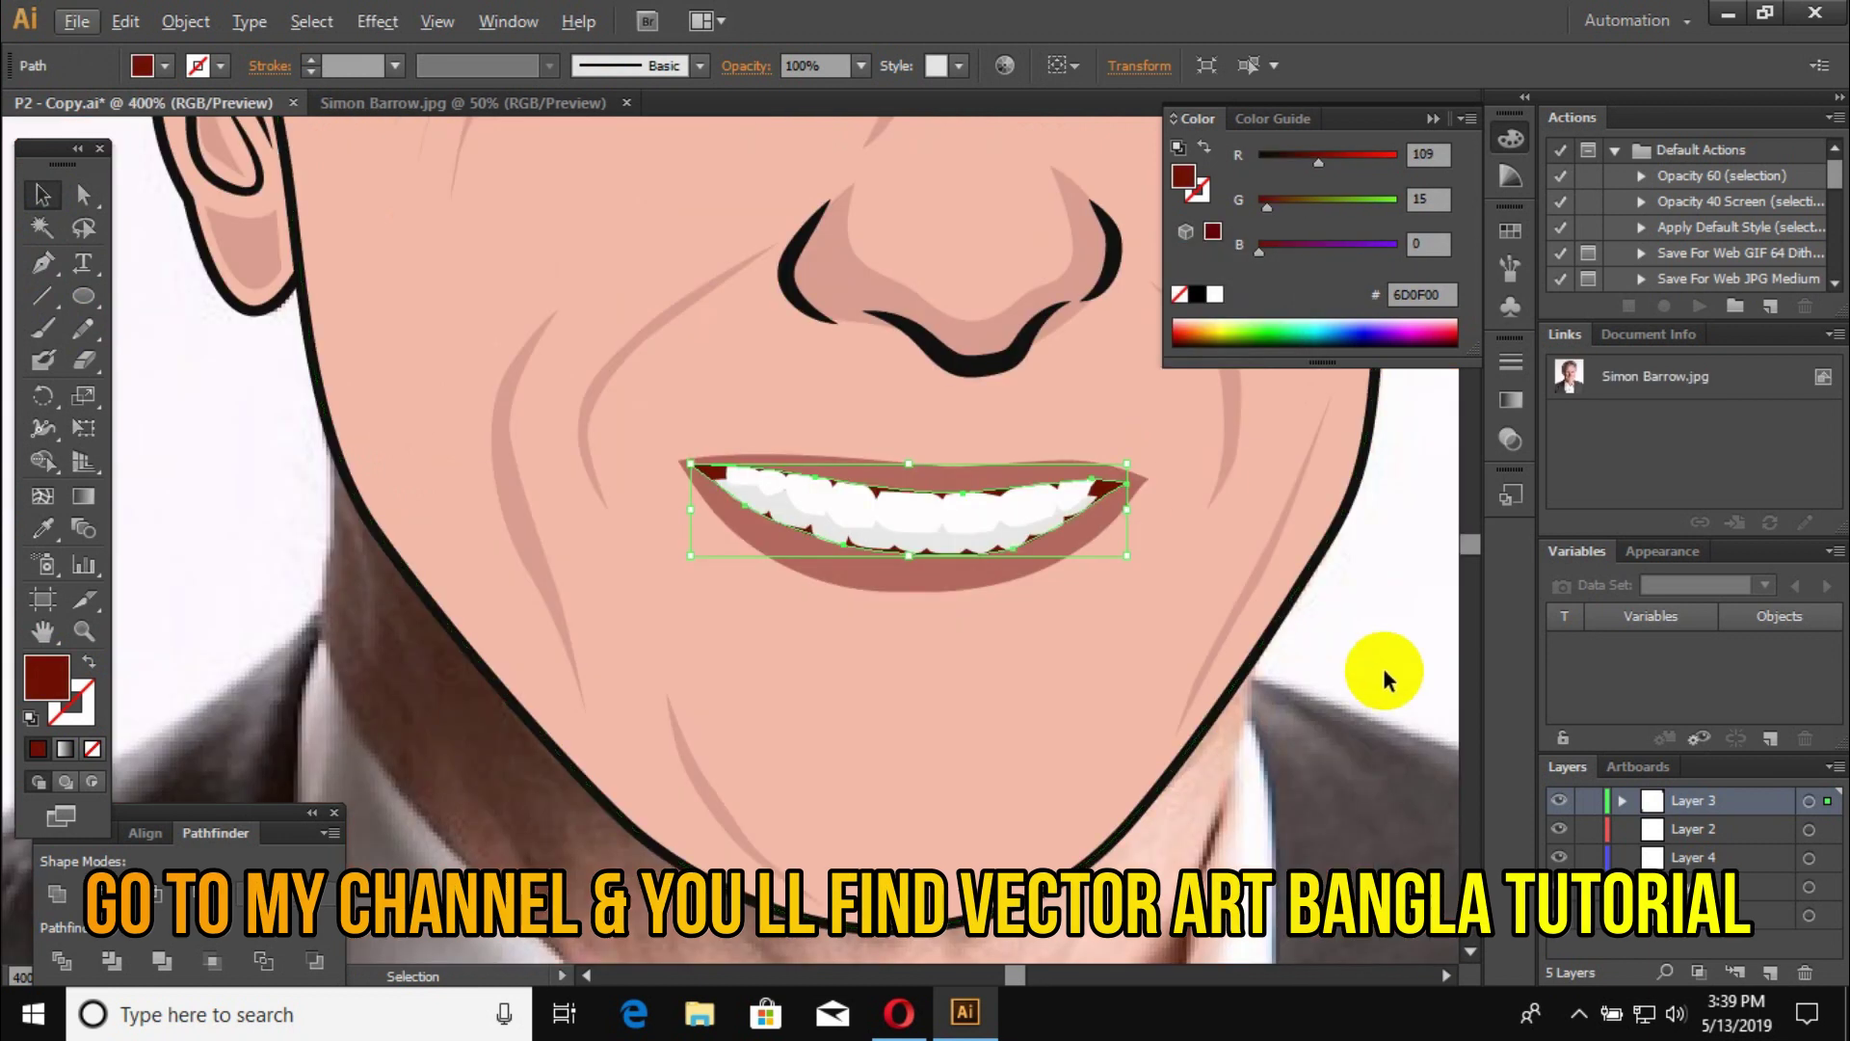
# Step: Draw the mouth interior shape and fill it orange-red FF5543
pyautogui.hotkey('ctrl', '+')
pyautogui.hotkey('ctrl', '+')
pyautogui.press('p')
pyautogui.moveTo(1291, 617); pyautogui.dragTo(1248, 641)
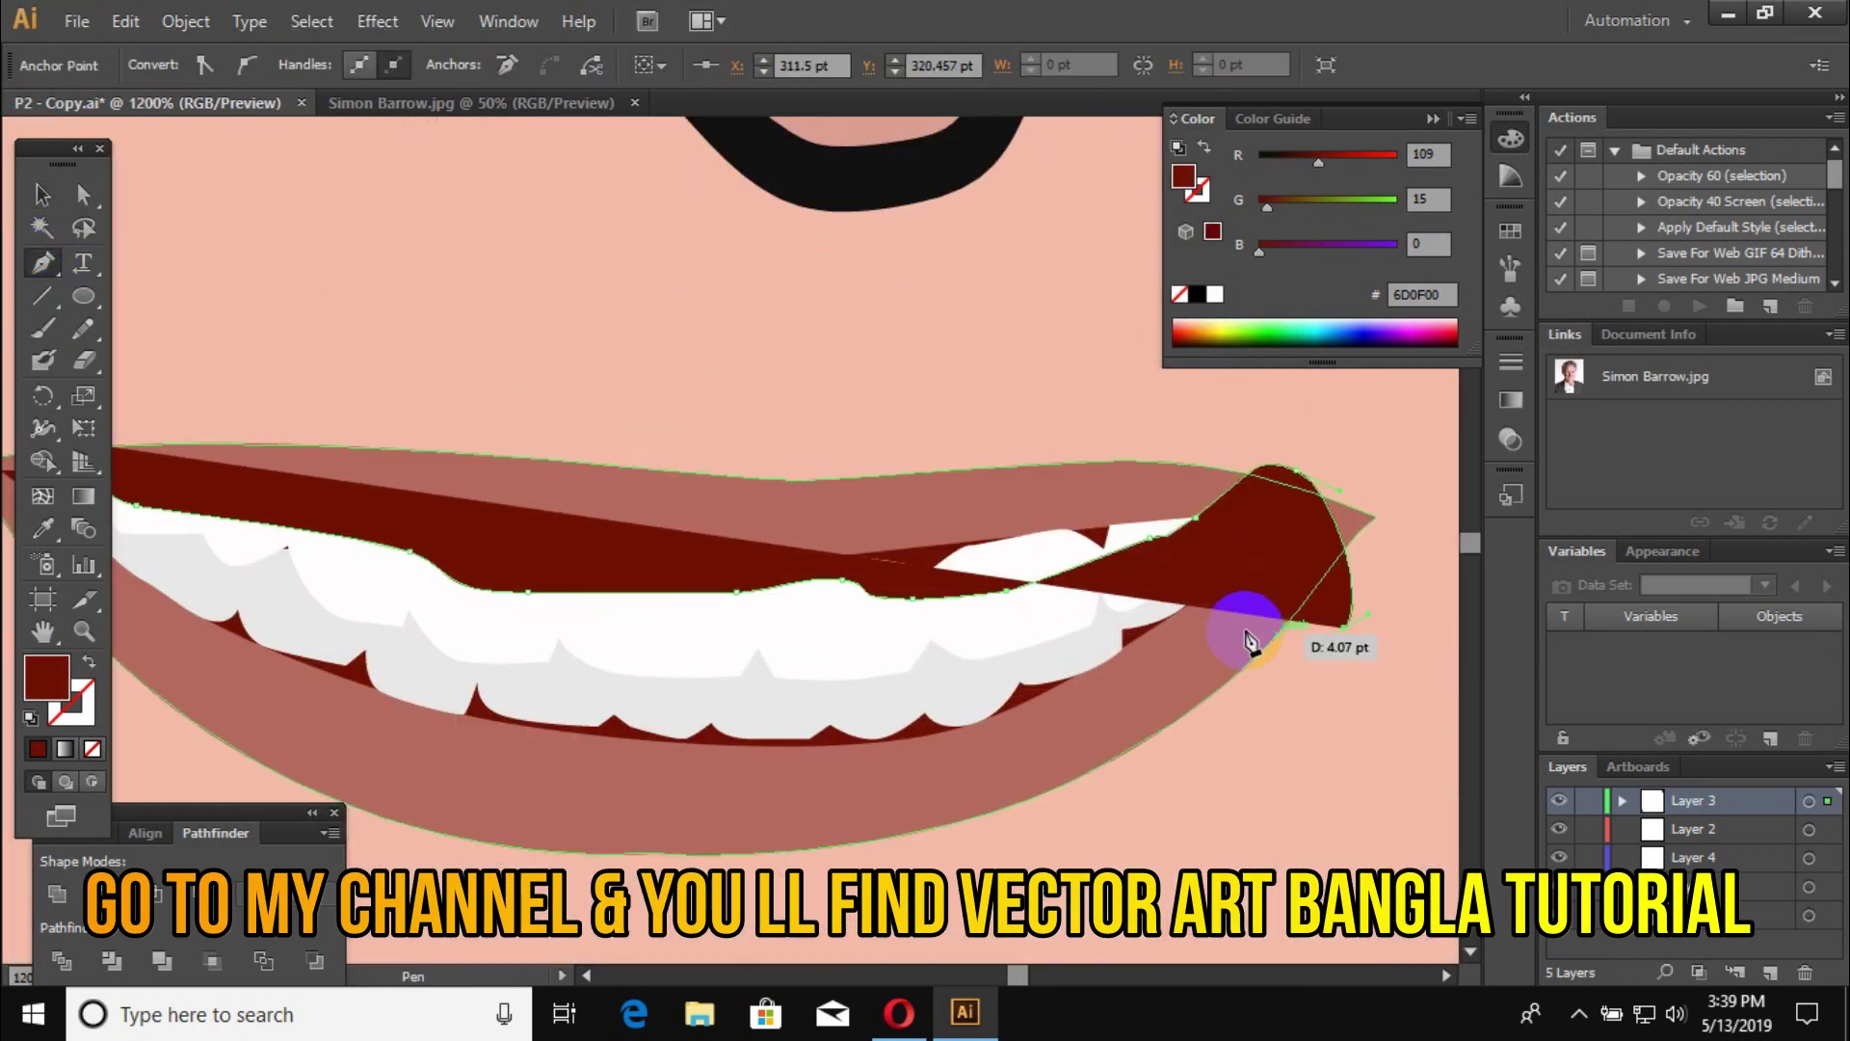
pyautogui.hotkey('ctrl', '-')
pyautogui.click(87, 665)
pyautogui.doubleClick(85, 688)
pyautogui.click(847, 331)
pyautogui.press('Return')
pyautogui.click(42, 193)
# Step: Arrange the orange-red fill behind the teeth but above the dark mouth shape, then adjust its colour
pyautogui.click(164, 530)
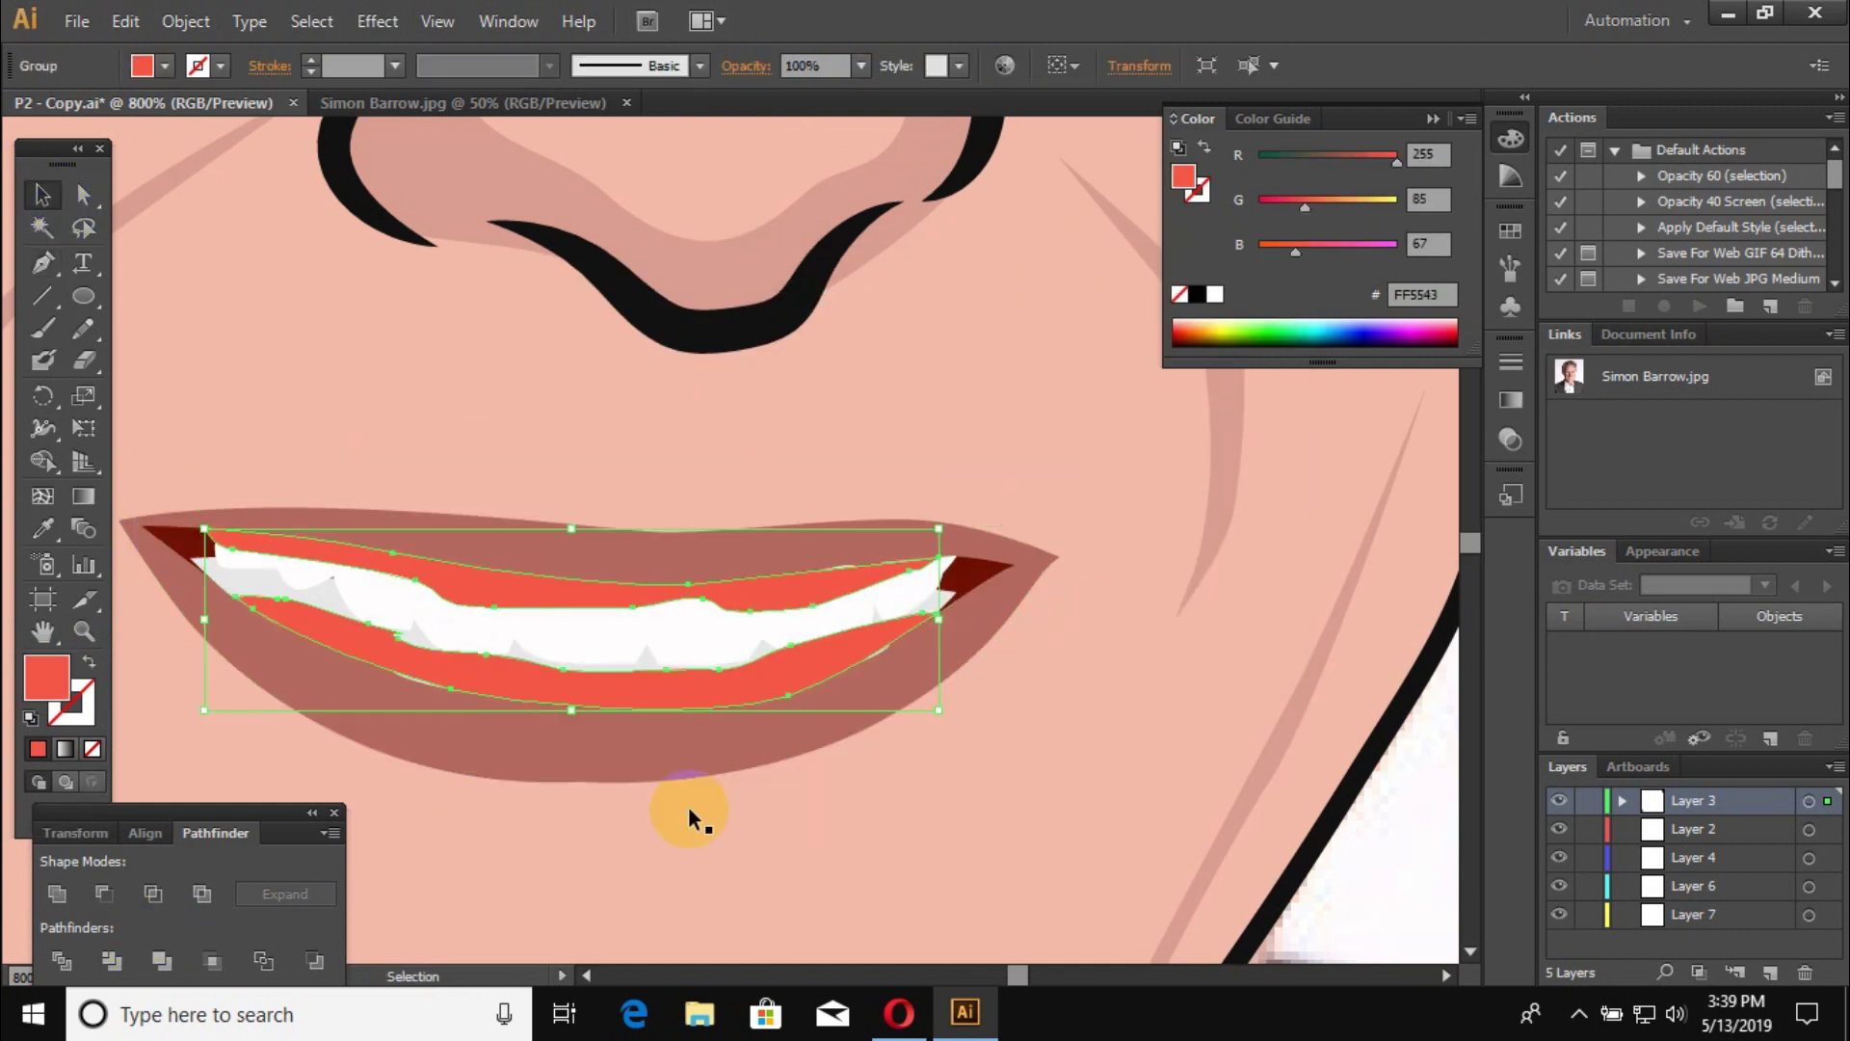
pyautogui.press('a')
pyautogui.hotkey('ctrl', 'shift', '[')
pyautogui.hotkey('ctrl', ']')
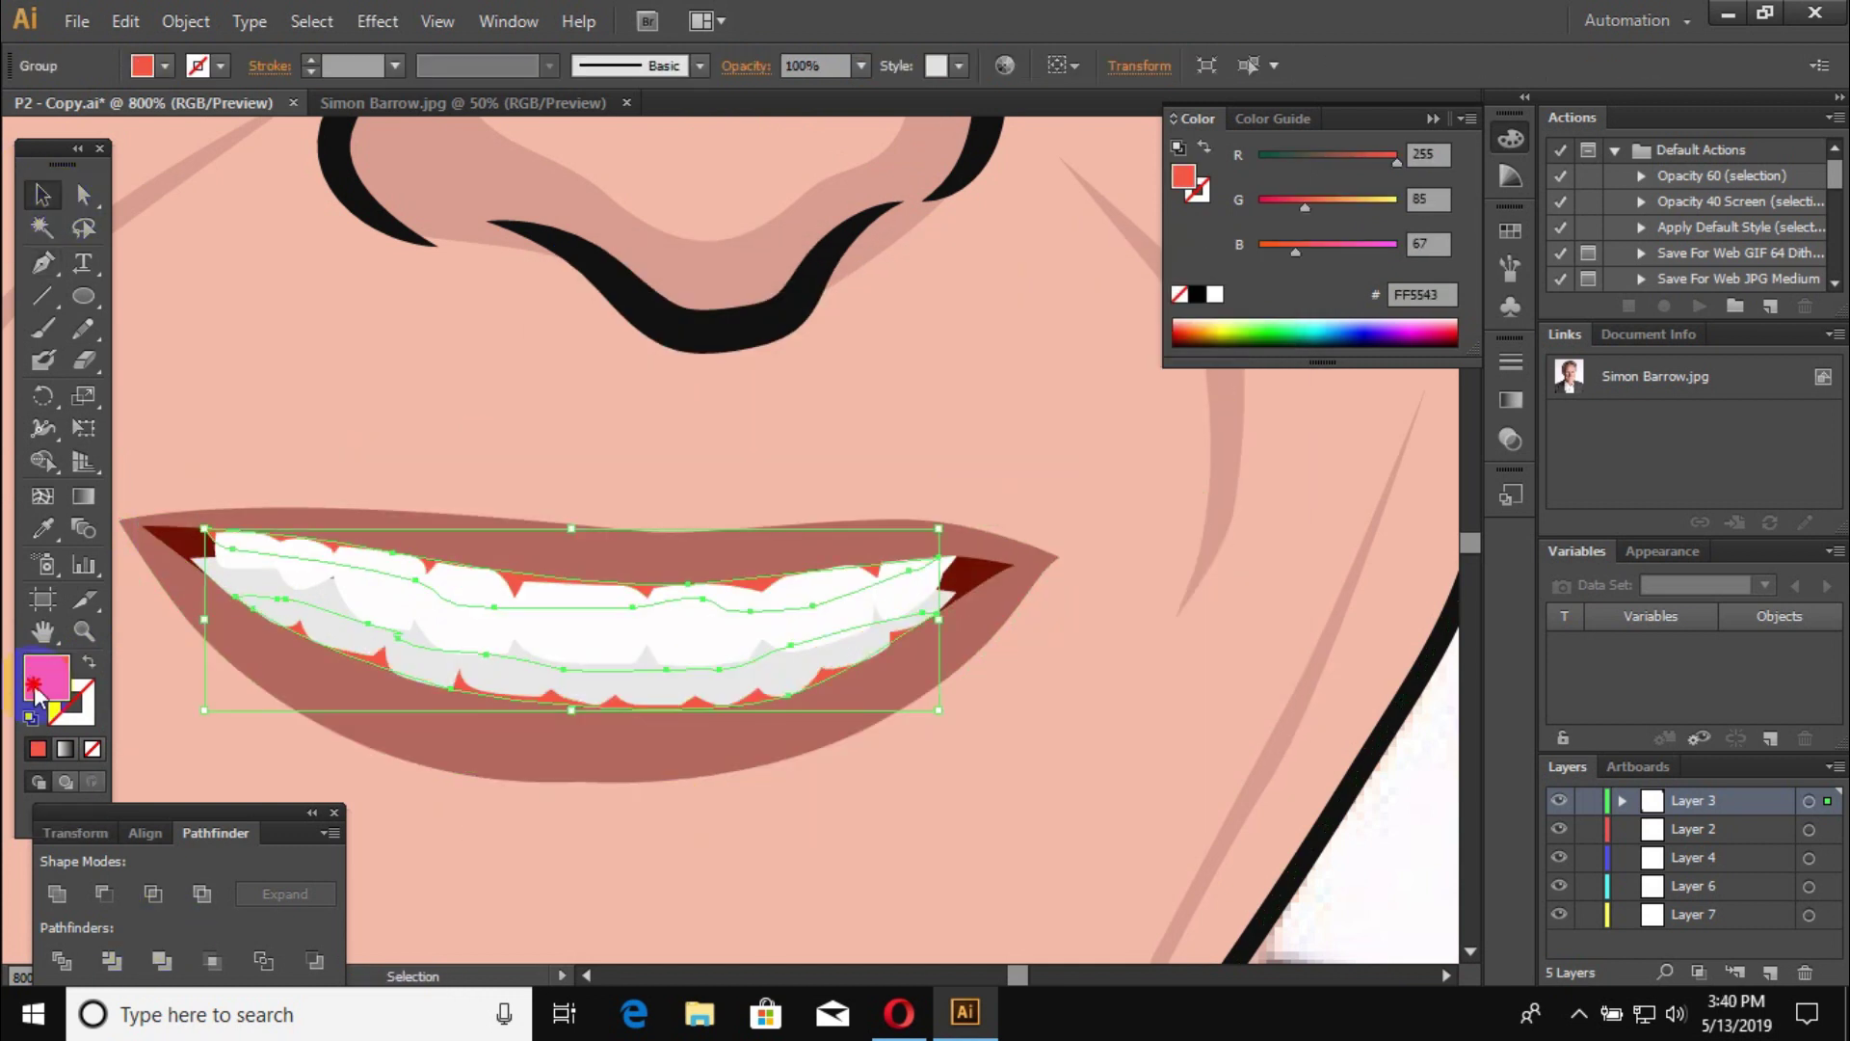
pyautogui.doubleClick(34, 686)
pyautogui.click(1243, 328)
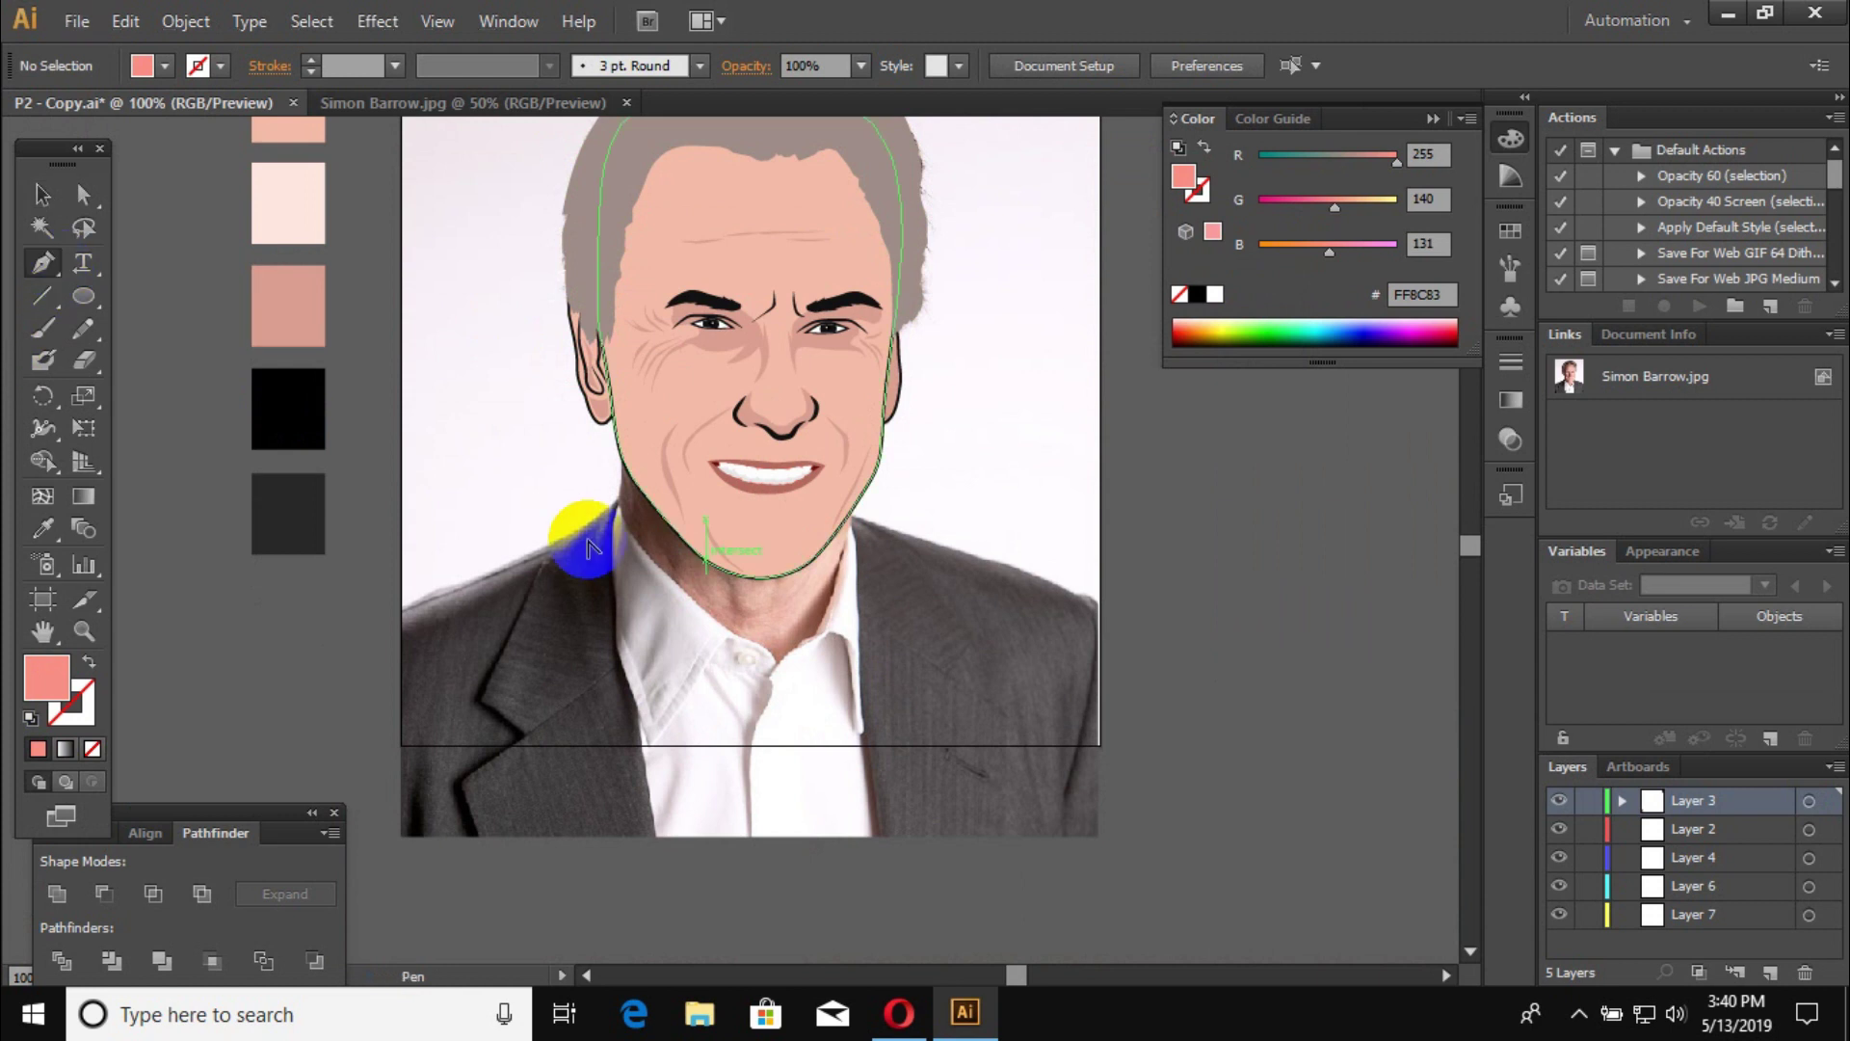
# Step: Draw the neck outline from jaw to collar with a black stroke and no fill
pyautogui.scroll(3, 590, 546)
pyautogui.click(928, 713)
pyautogui.click(995, 824)
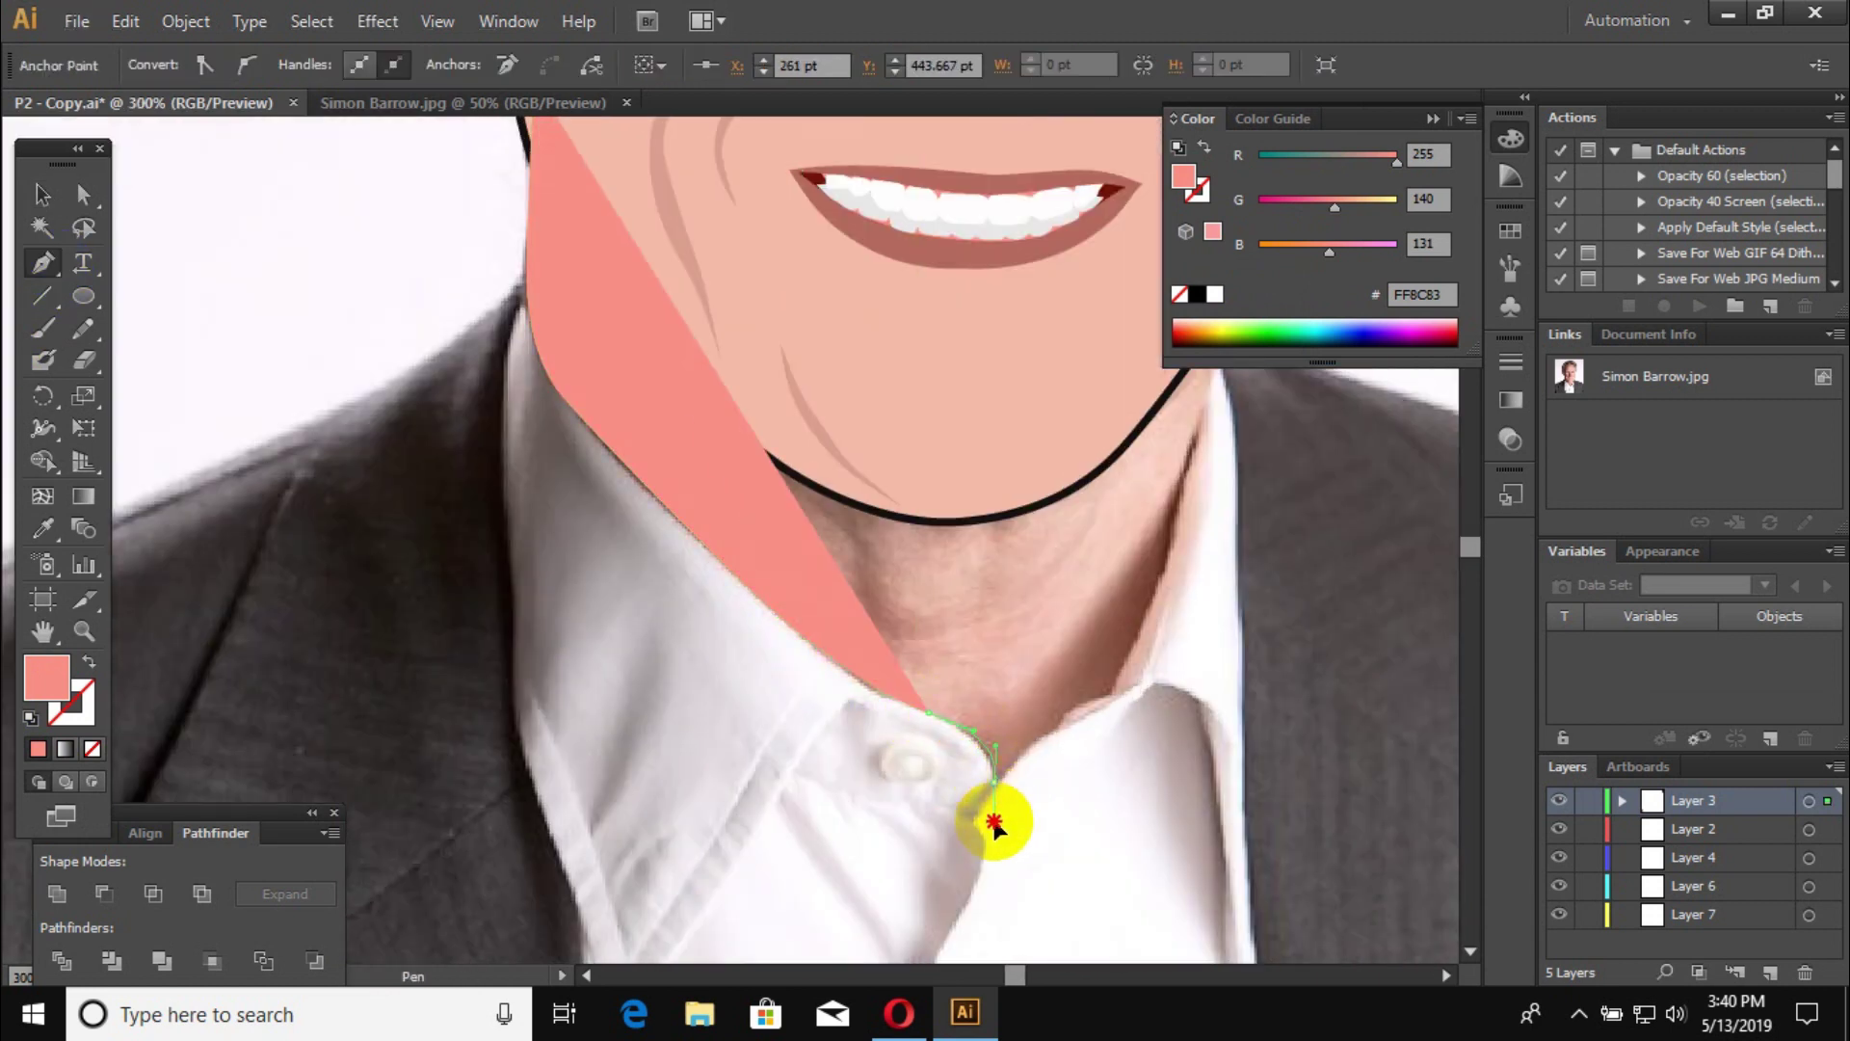
pyautogui.press('i')
pyautogui.click(775, 487)
pyautogui.press('p')
pyautogui.click(797, 682)
pyautogui.click(1083, 718)
pyautogui.moveTo(1166, 453)
pyautogui.mouseDown()
pyautogui.moveTo(1169, 573)
pyautogui.moveTo(1110, 554)
pyautogui.mouseUp()
pyautogui.click(405, 177)
# Step: Clip the photo to the neck shape with a clipping mask
pyautogui.click(42, 194)
pyautogui.click(14, 268)
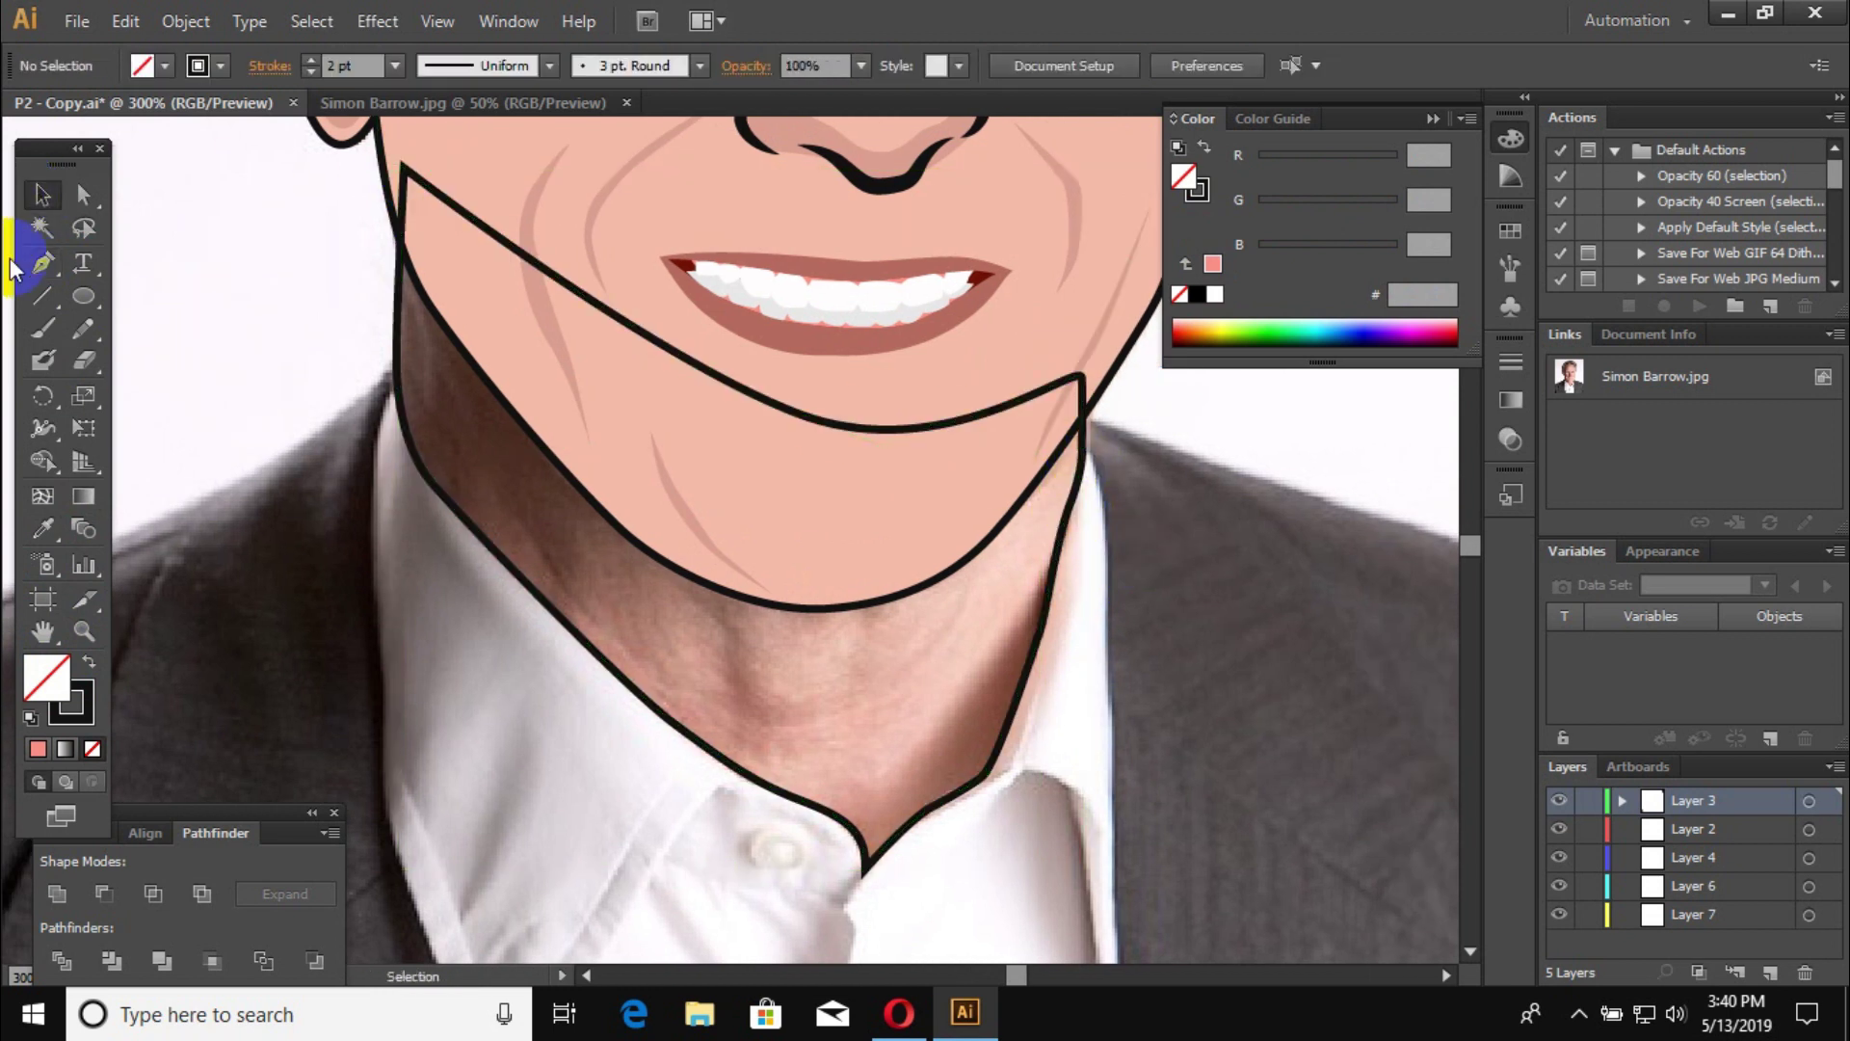
pyautogui.keyDown('shift'); pyautogui.click(386, 647); pyautogui.keyUp('shift')
pyautogui.rightClick(481, 669)
pyautogui.click(819, 454)
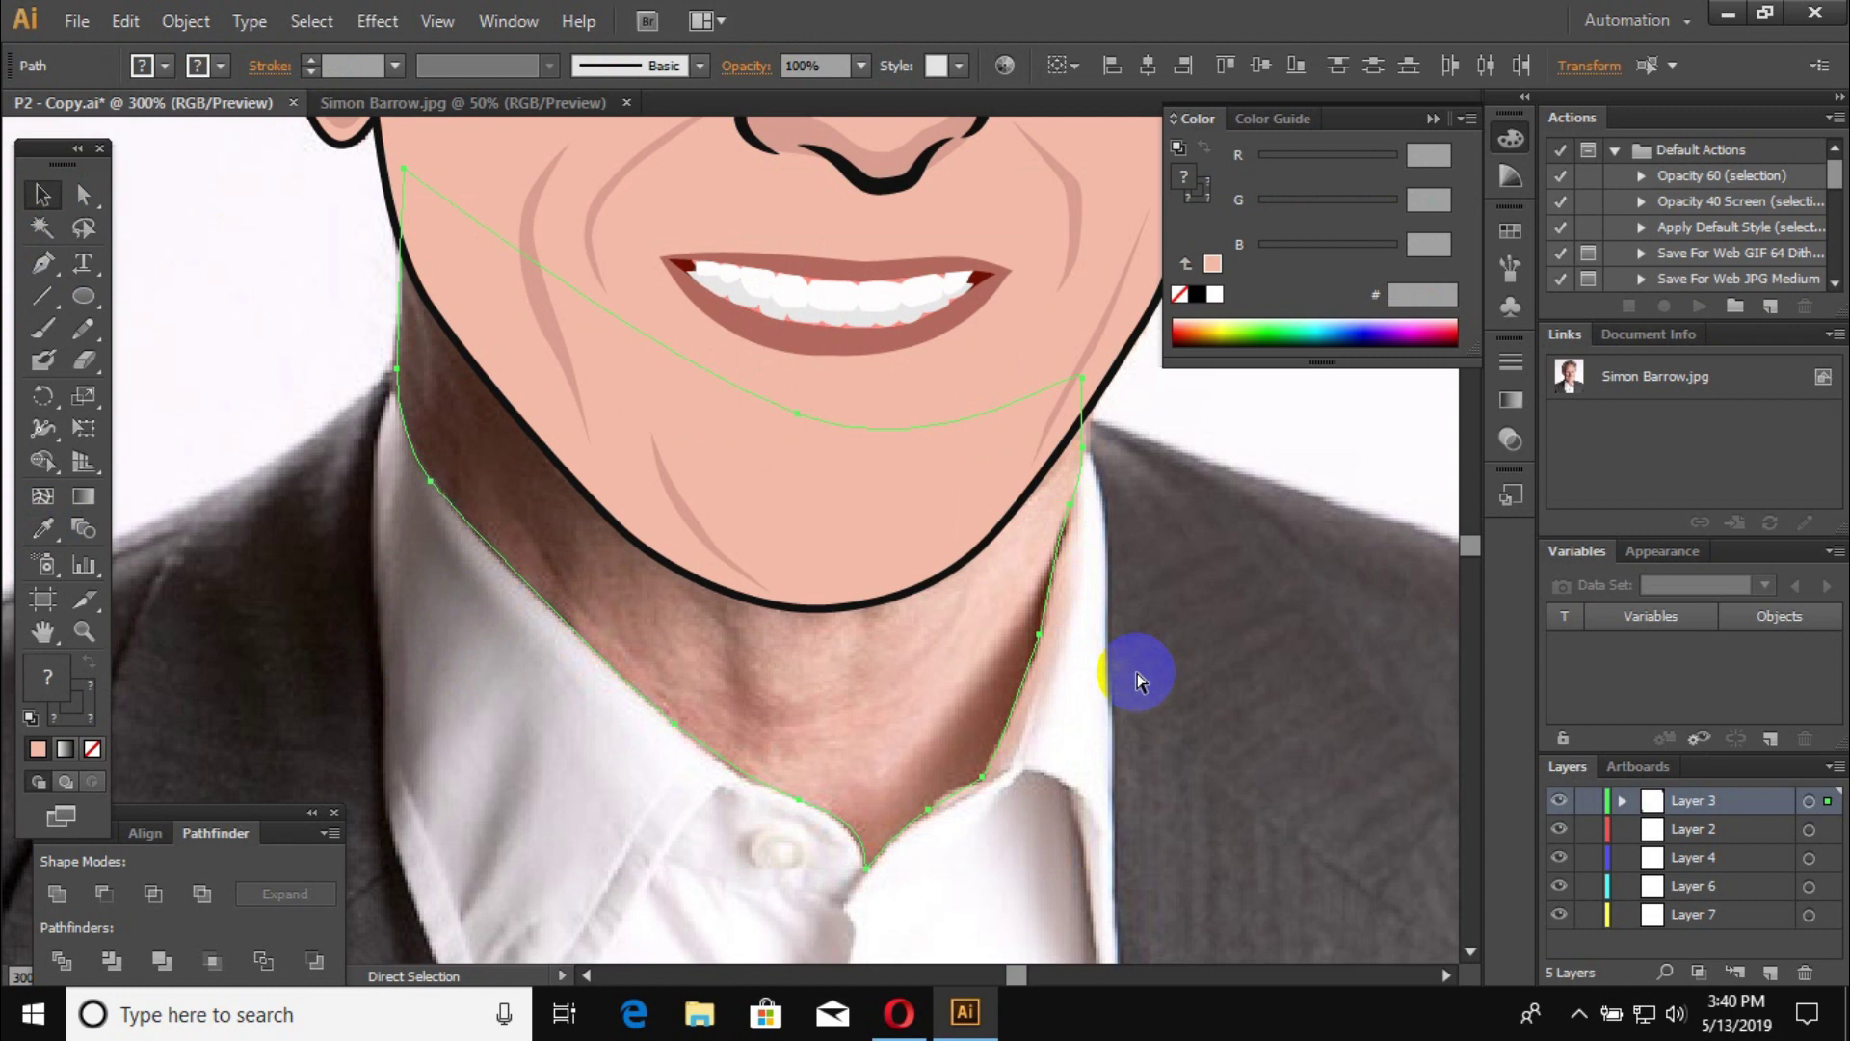
# Step: Pen-draw a shading path from the chin up the left side and across the cheek
pyautogui.press('p')
pyautogui.hotkey('ctrl', '+')
pyautogui.click(391, 277)
pyautogui.moveTo(472, 450); pyautogui.dragTo(472, 498)
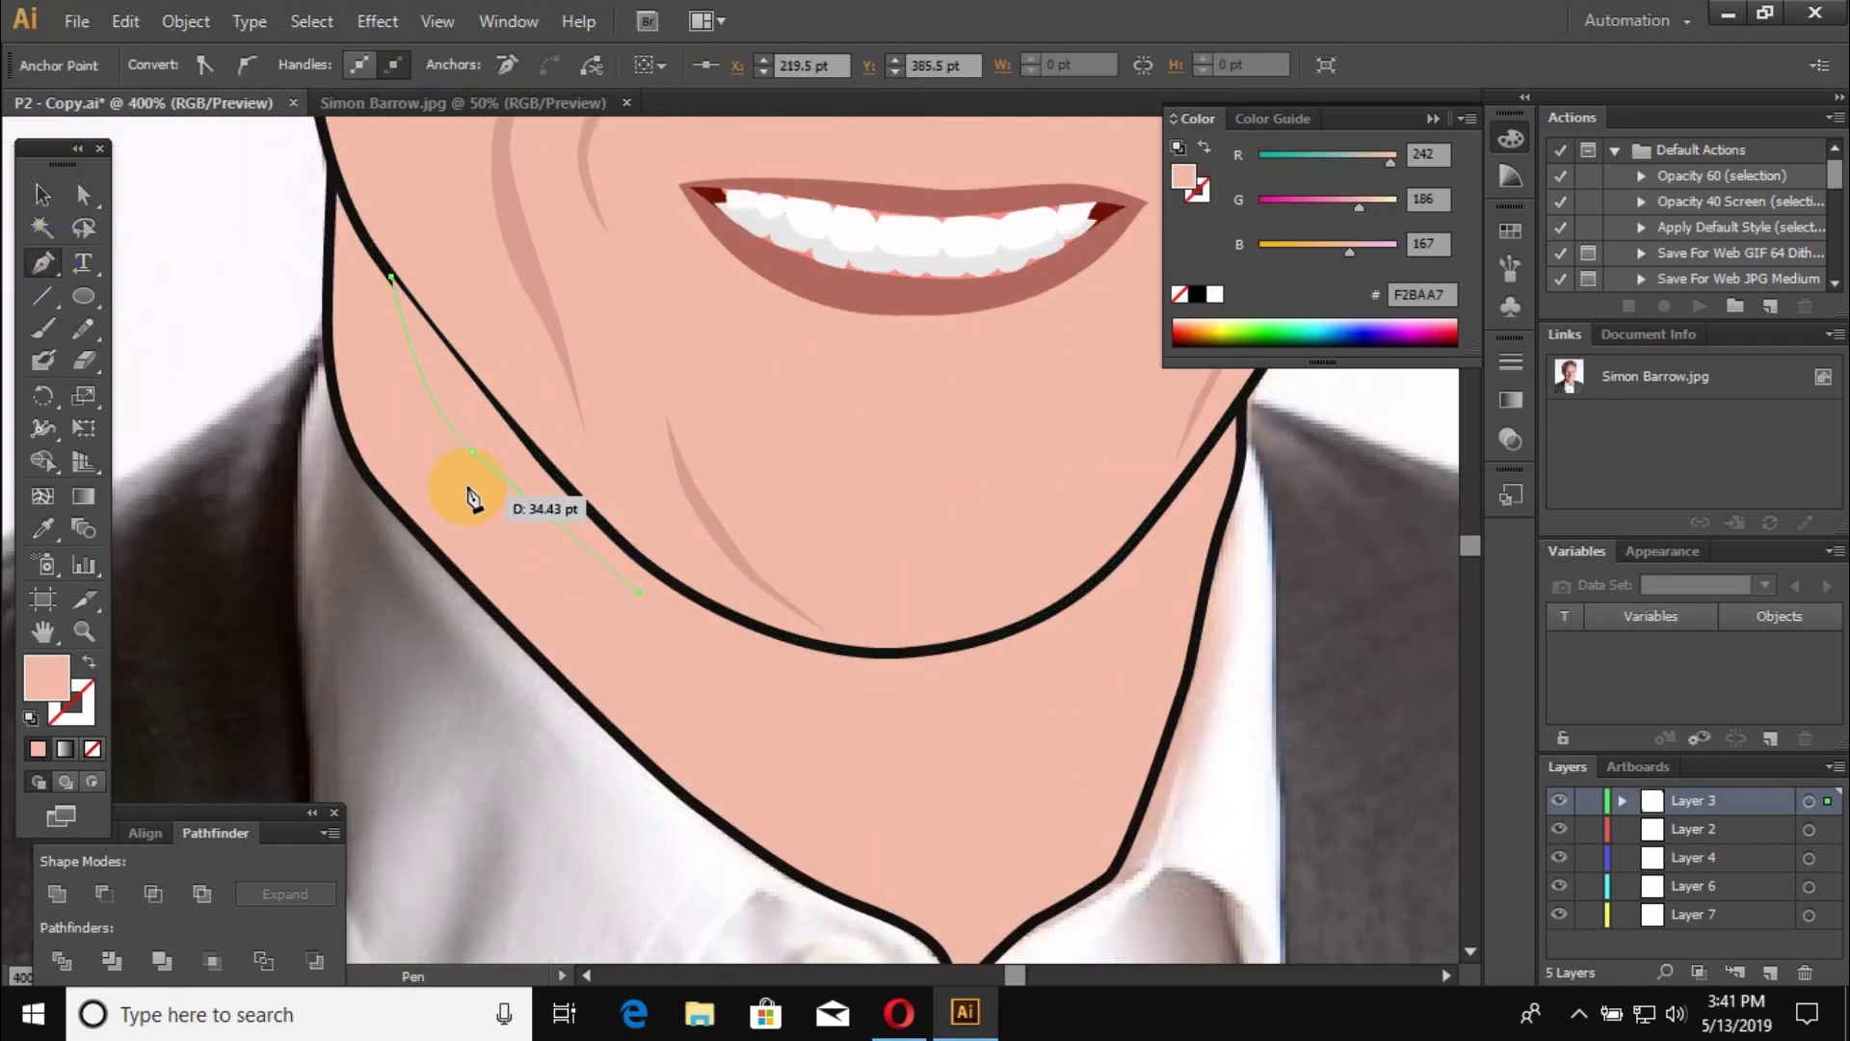
pyautogui.click(576, 788)
pyautogui.click(251, 439)
pyautogui.click(259, 224)
pyautogui.click(306, 217)
pyautogui.click(403, 212)
pyautogui.moveTo(520, 277); pyautogui.dragTo(508, 284)
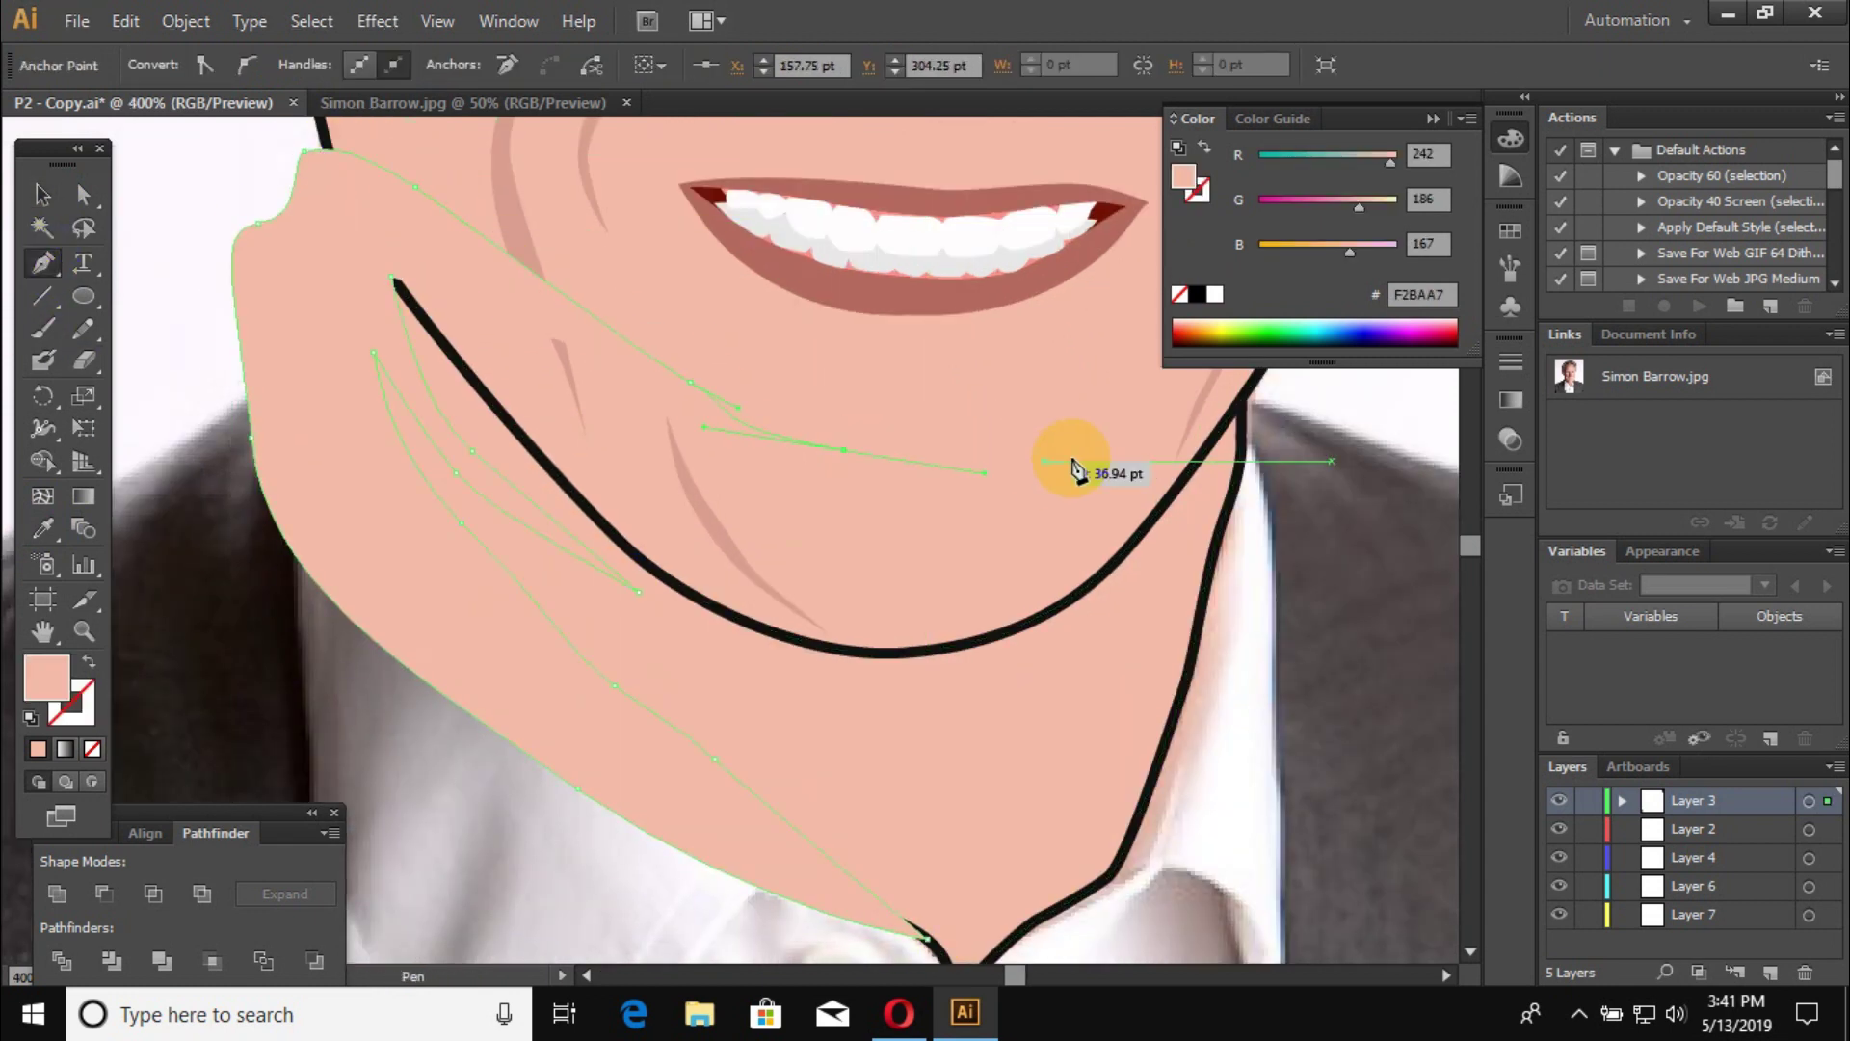
# Step: Continue the shading path along the jawline toward the ear and close it
pyautogui.hotkey('shift', 'x')
pyautogui.hscroll(3, 1077, 471)
pyautogui.moveTo(1031, 417); pyautogui.dragTo(1033, 424)
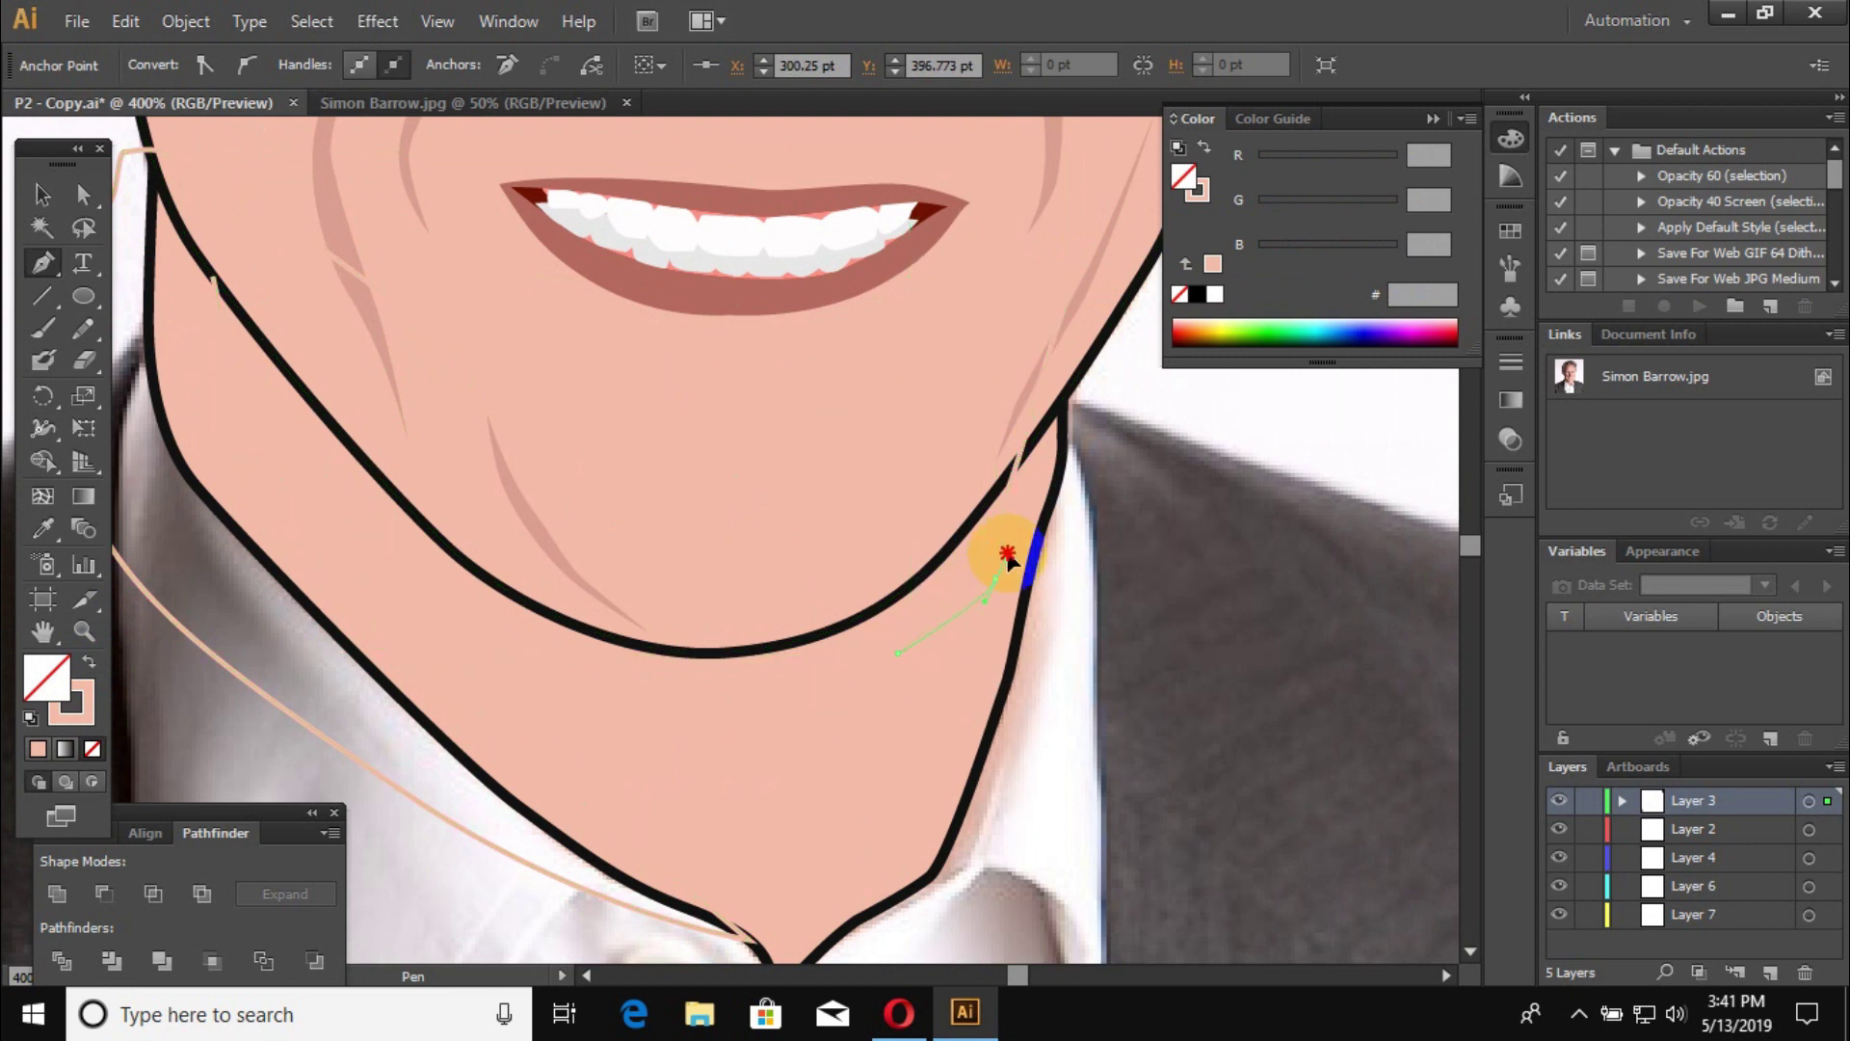
pyautogui.moveTo(875, 911); pyautogui.dragTo(877, 914)
pyautogui.hotkey('ctrl', '-')
pyautogui.hotkey('ctrl', '-')
pyautogui.click(624, 559)
# Step: Fill the shading with skin colour, cut it into creases, and send it behind the face
pyautogui.click(42, 527)
pyautogui.click(827, 859)
pyautogui.click(145, 893)
pyautogui.hotkey('ctrl', 'shift', '[')
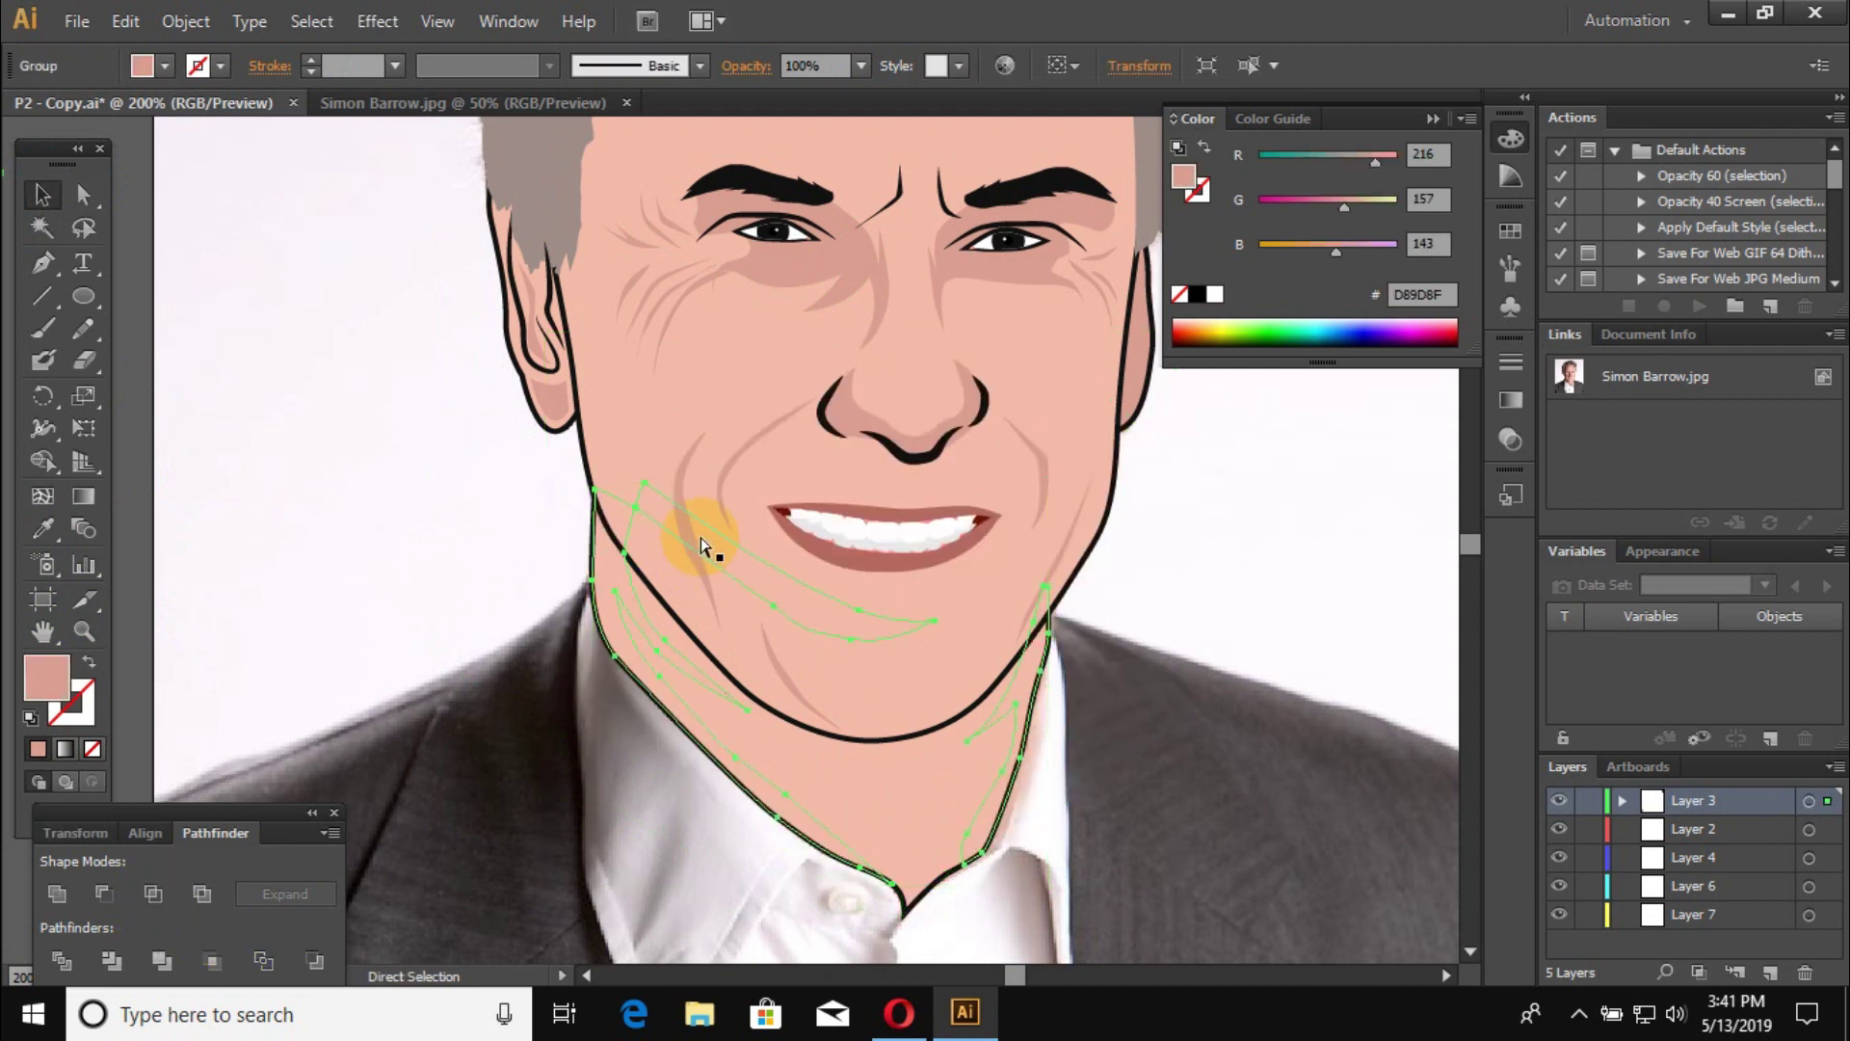
pyautogui.hotkey('ctrl', '-')
pyautogui.hotkey('ctrl', '-')
pyautogui.hotkey('ctrl', '-')
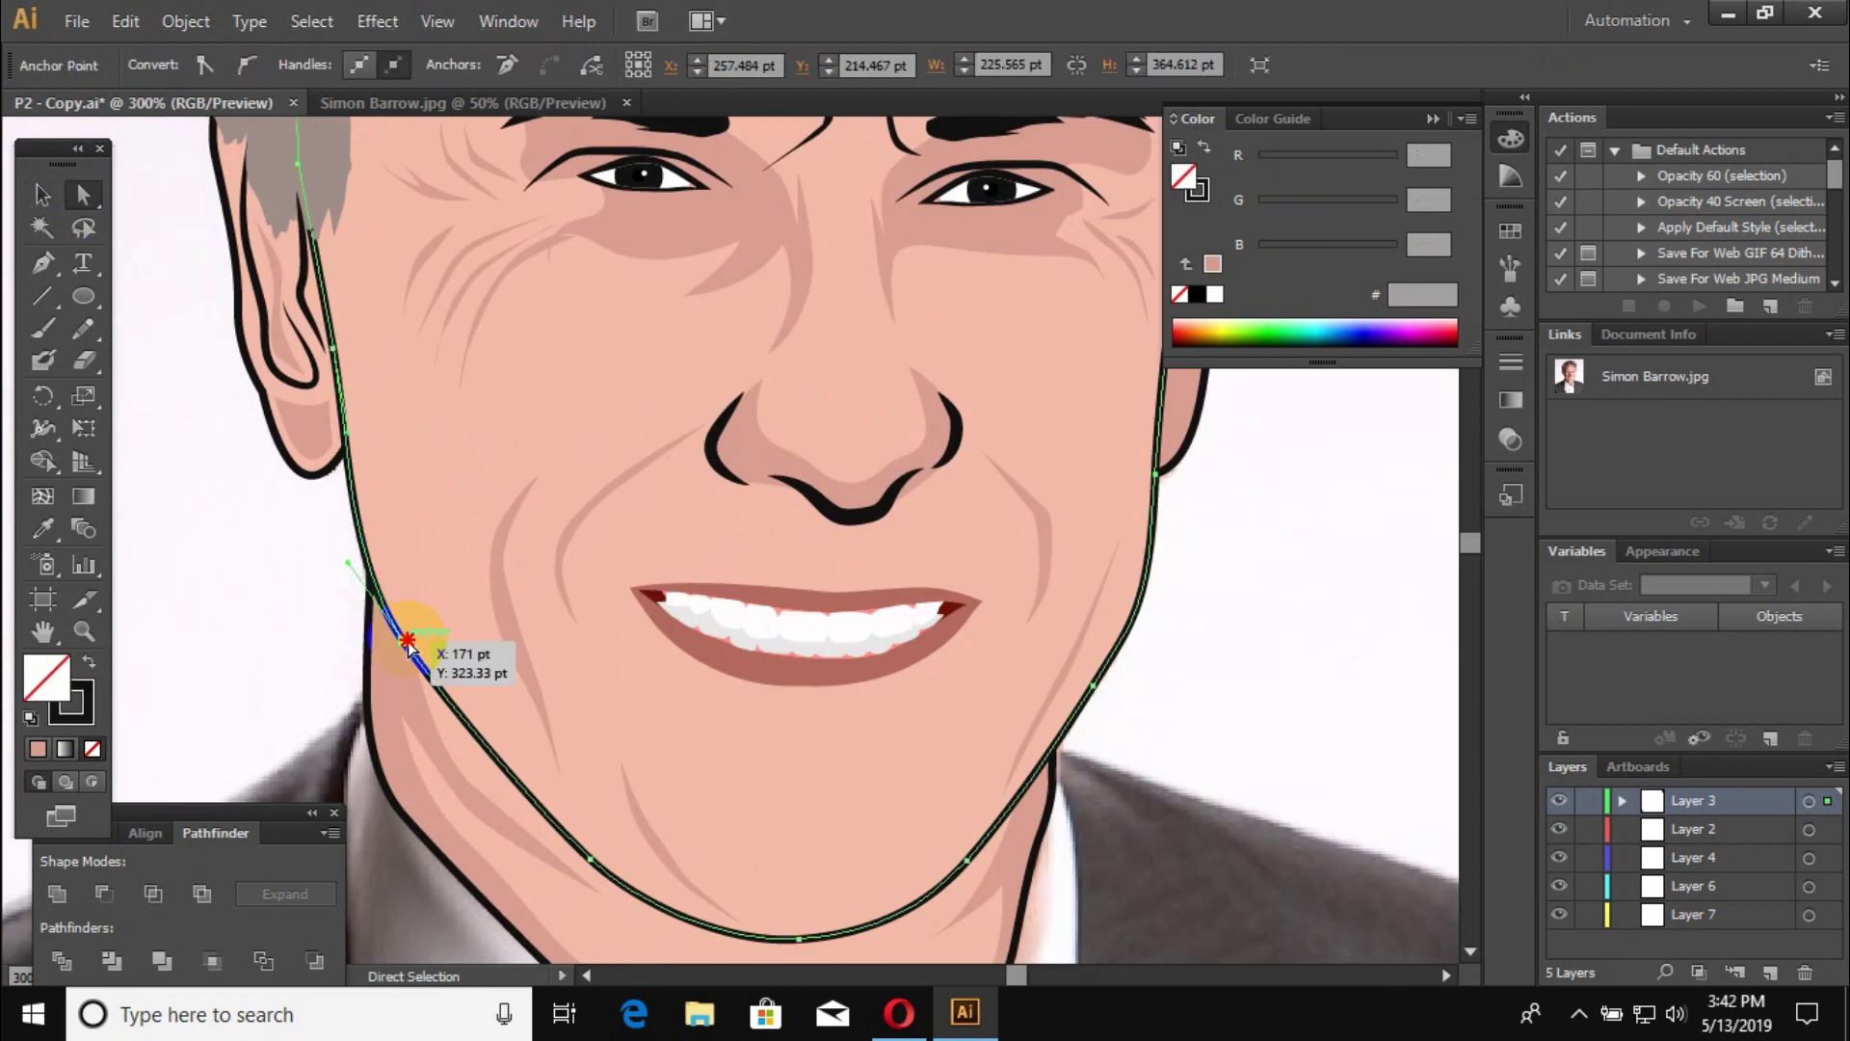
pyautogui.click(798, 939)
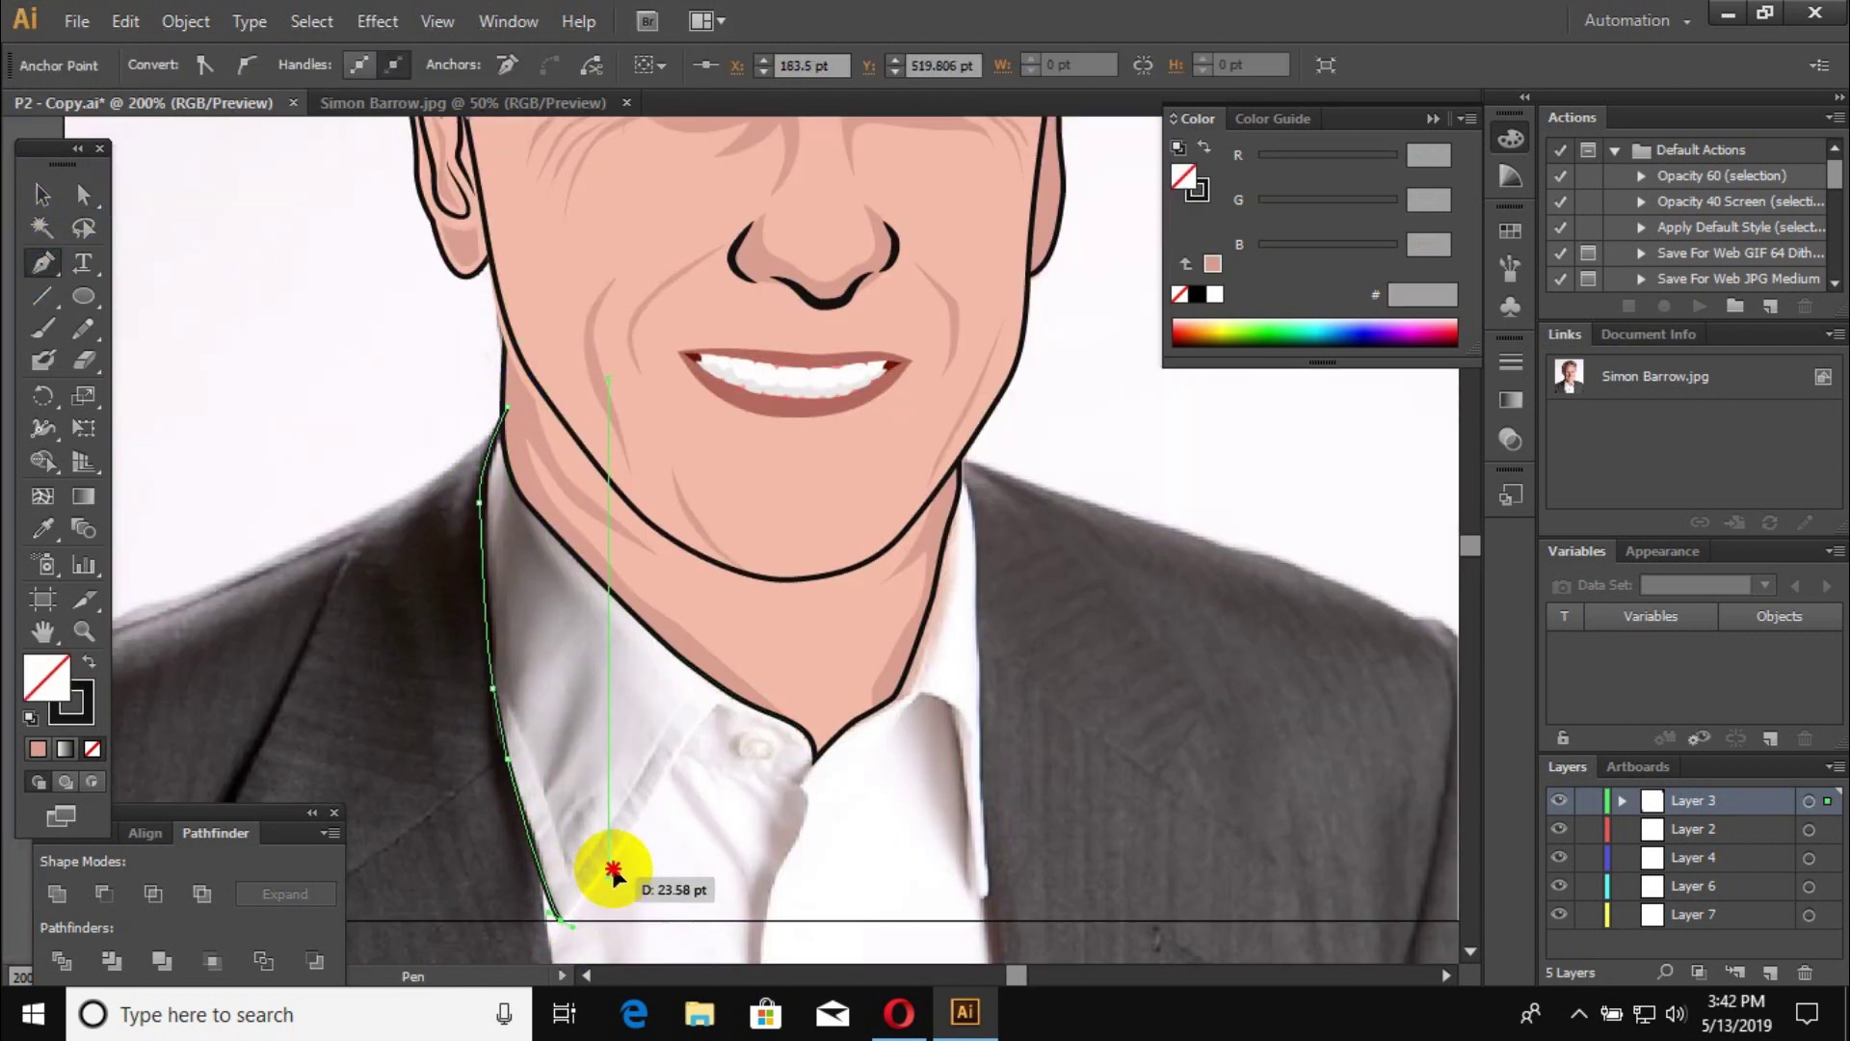
# Step: Outline the left and right shirt collar edges in black
pyautogui.moveTo(760, 744); pyautogui.dragTo(771, 867)
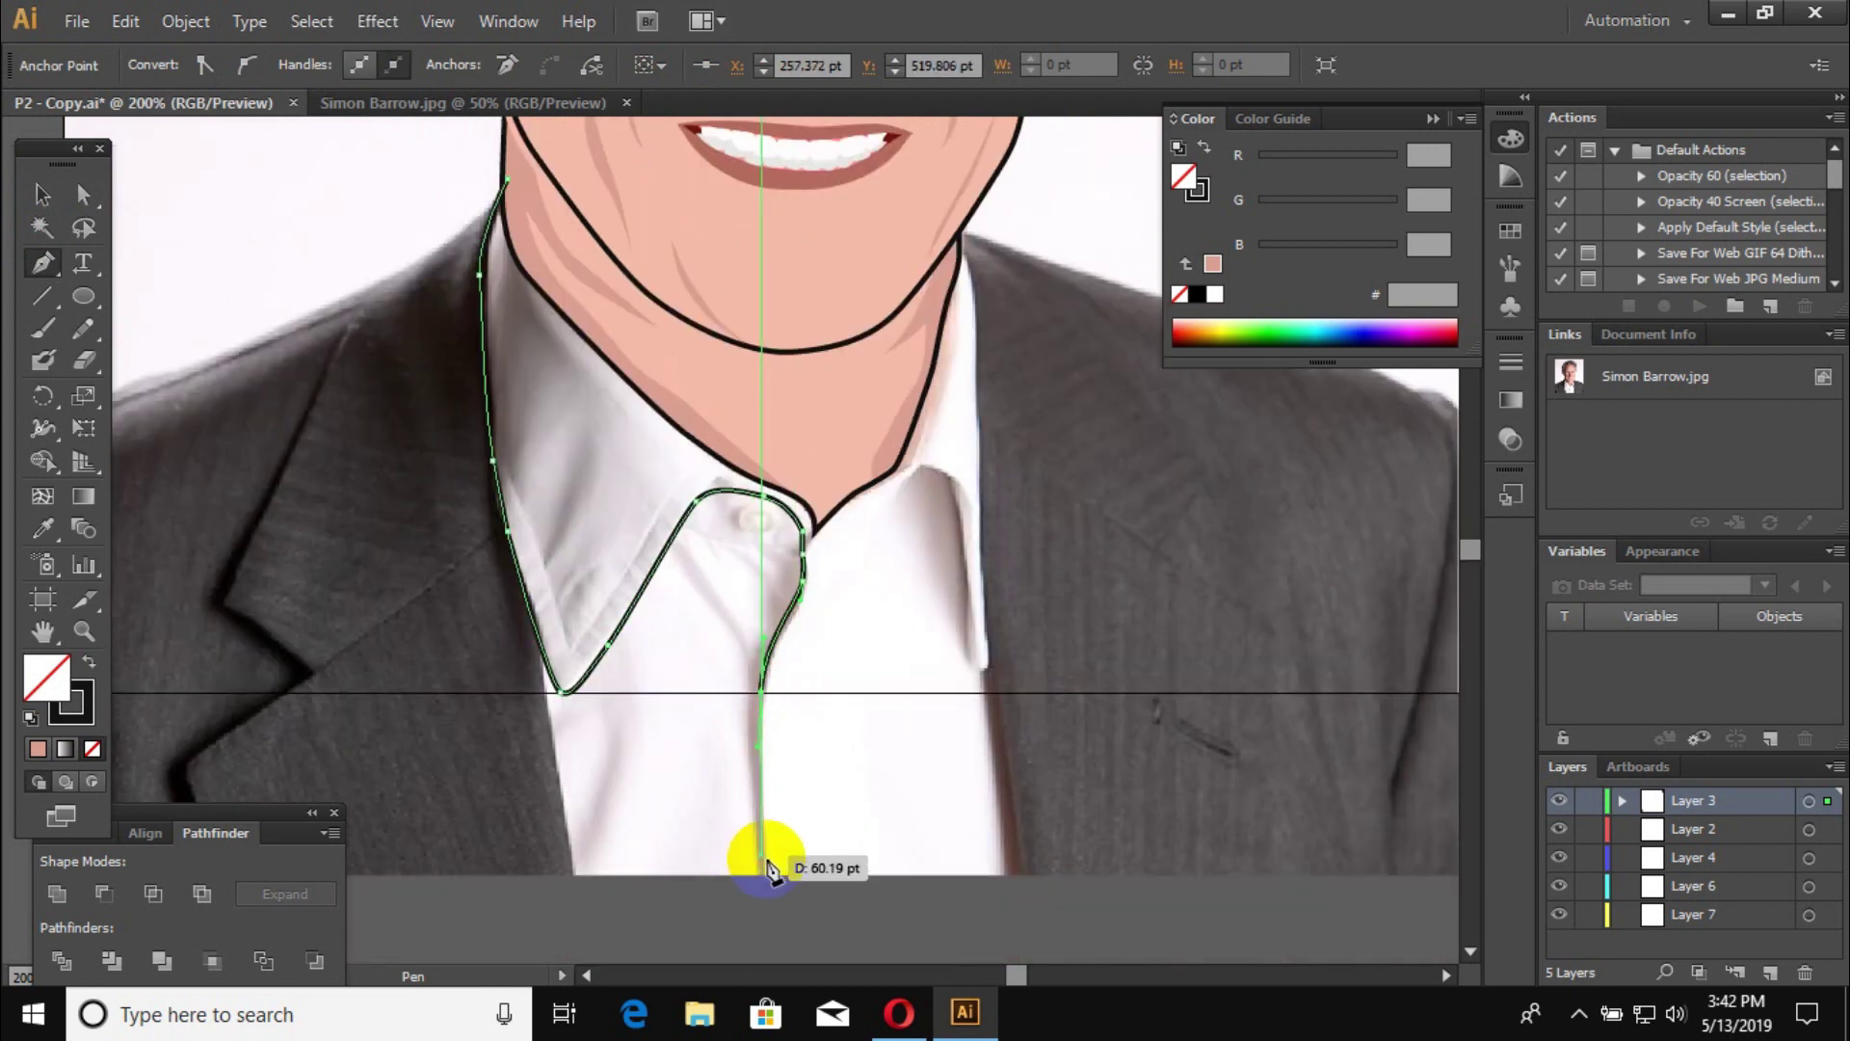
pyautogui.click(944, 497)
pyautogui.click(985, 674)
pyautogui.click(984, 564)
pyautogui.click(983, 521)
pyautogui.click(981, 470)
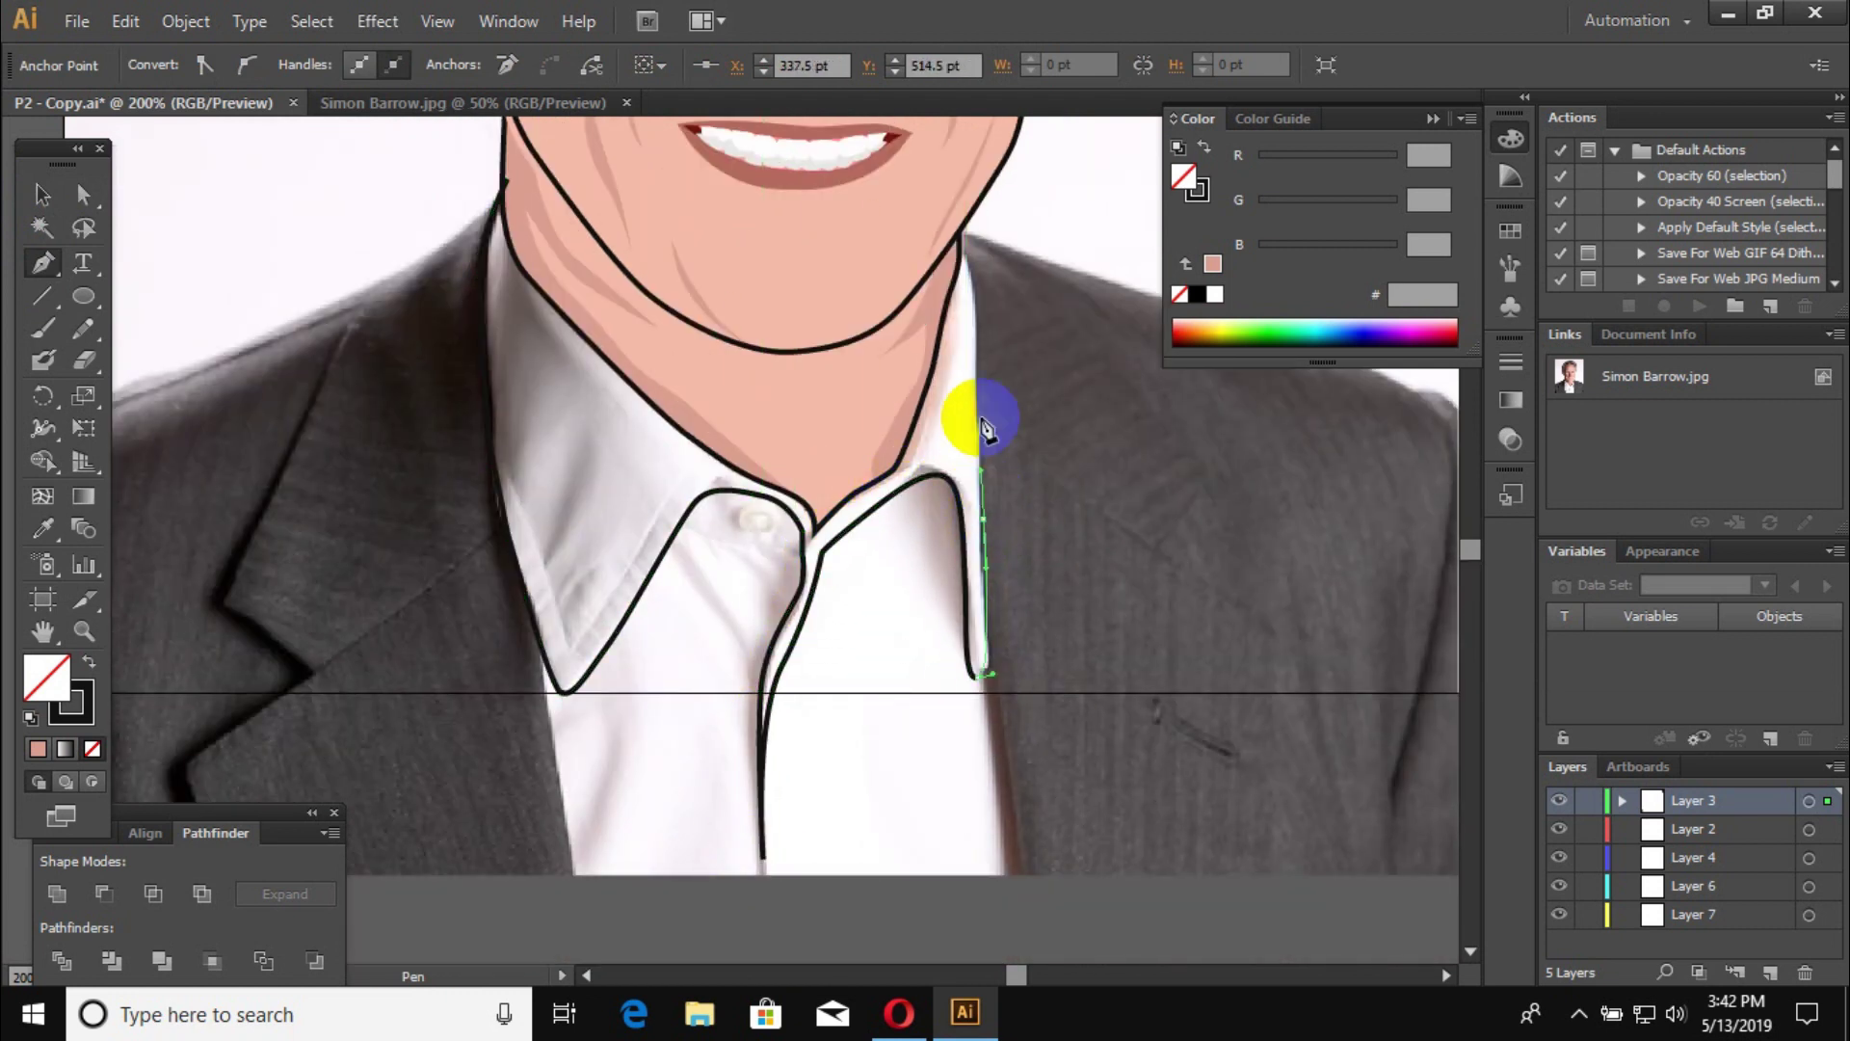
# Step: Trace the shirt front from the left edge, across the bottom, and up toward the neck
pyautogui.click(145, 255)
pyautogui.click(58, 273)
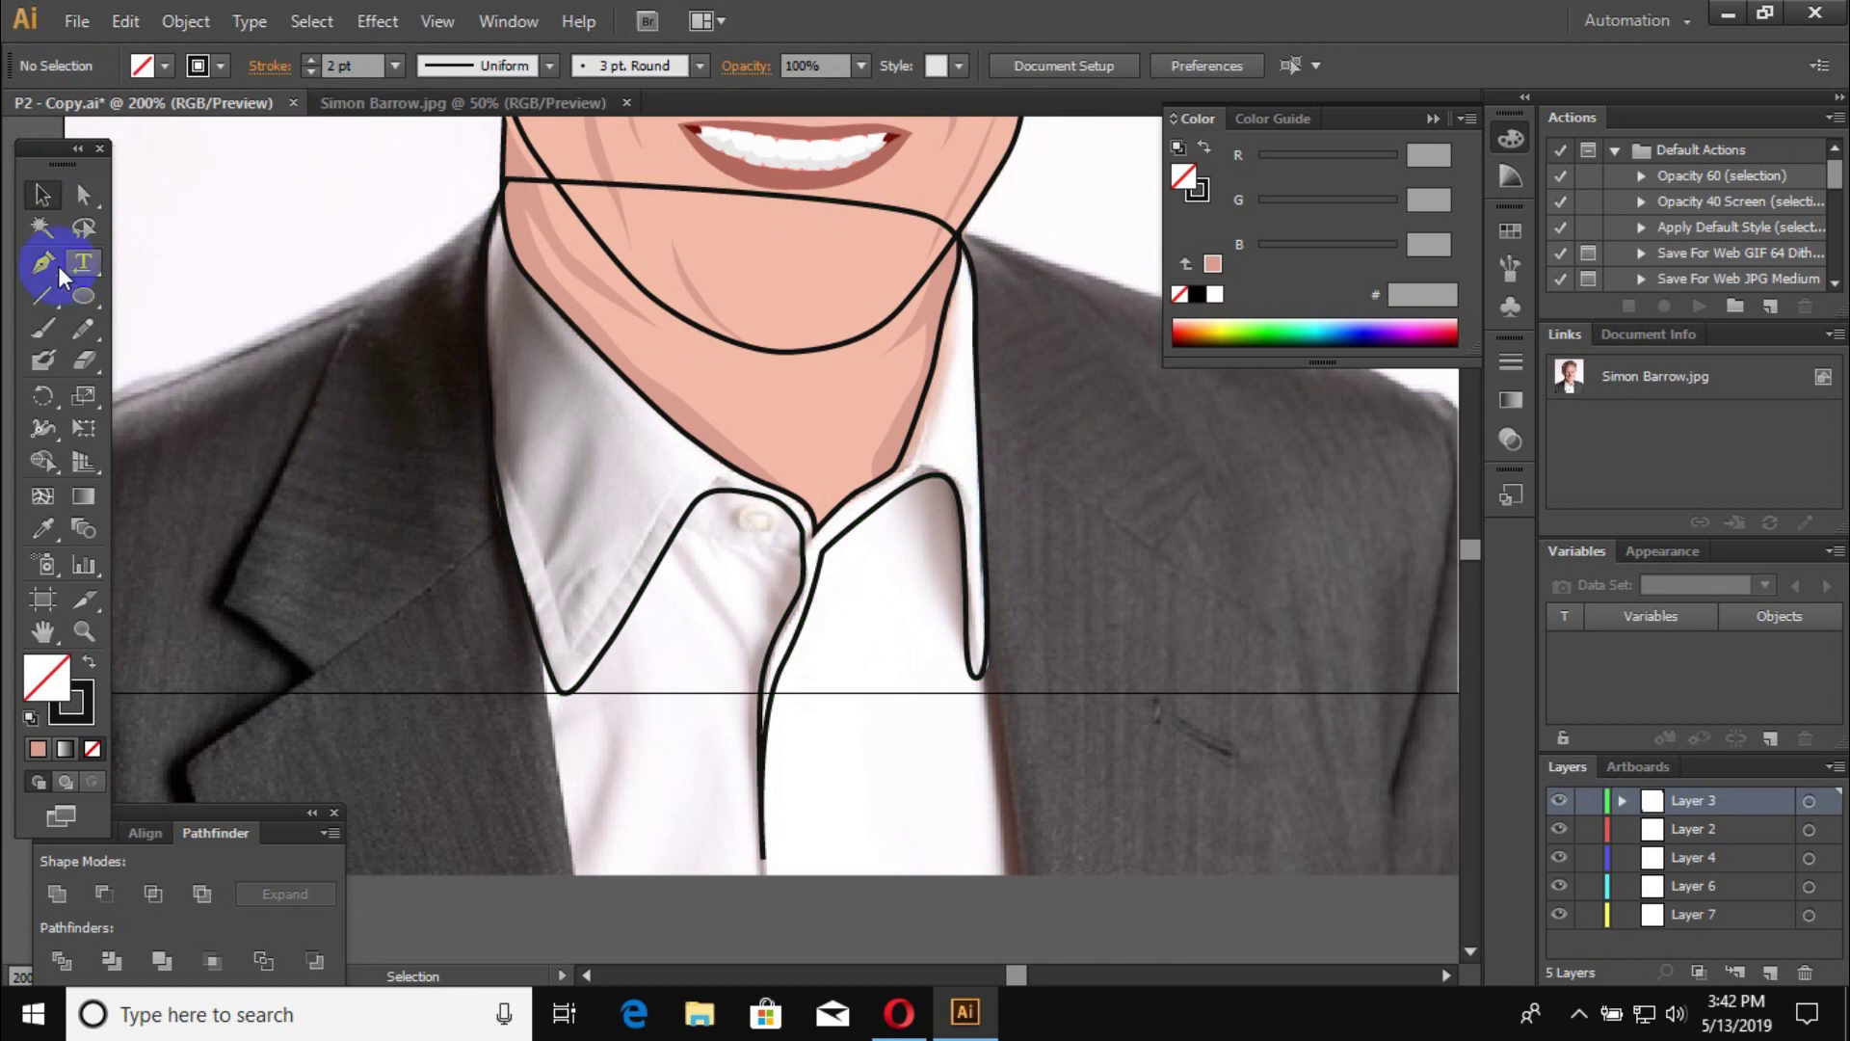
pyautogui.click(500, 454)
pyautogui.click(527, 641)
pyautogui.click(546, 718)
pyautogui.click(565, 798)
pyautogui.click(1033, 875)
pyautogui.click(991, 653)
pyautogui.click(986, 590)
pyautogui.click(983, 528)
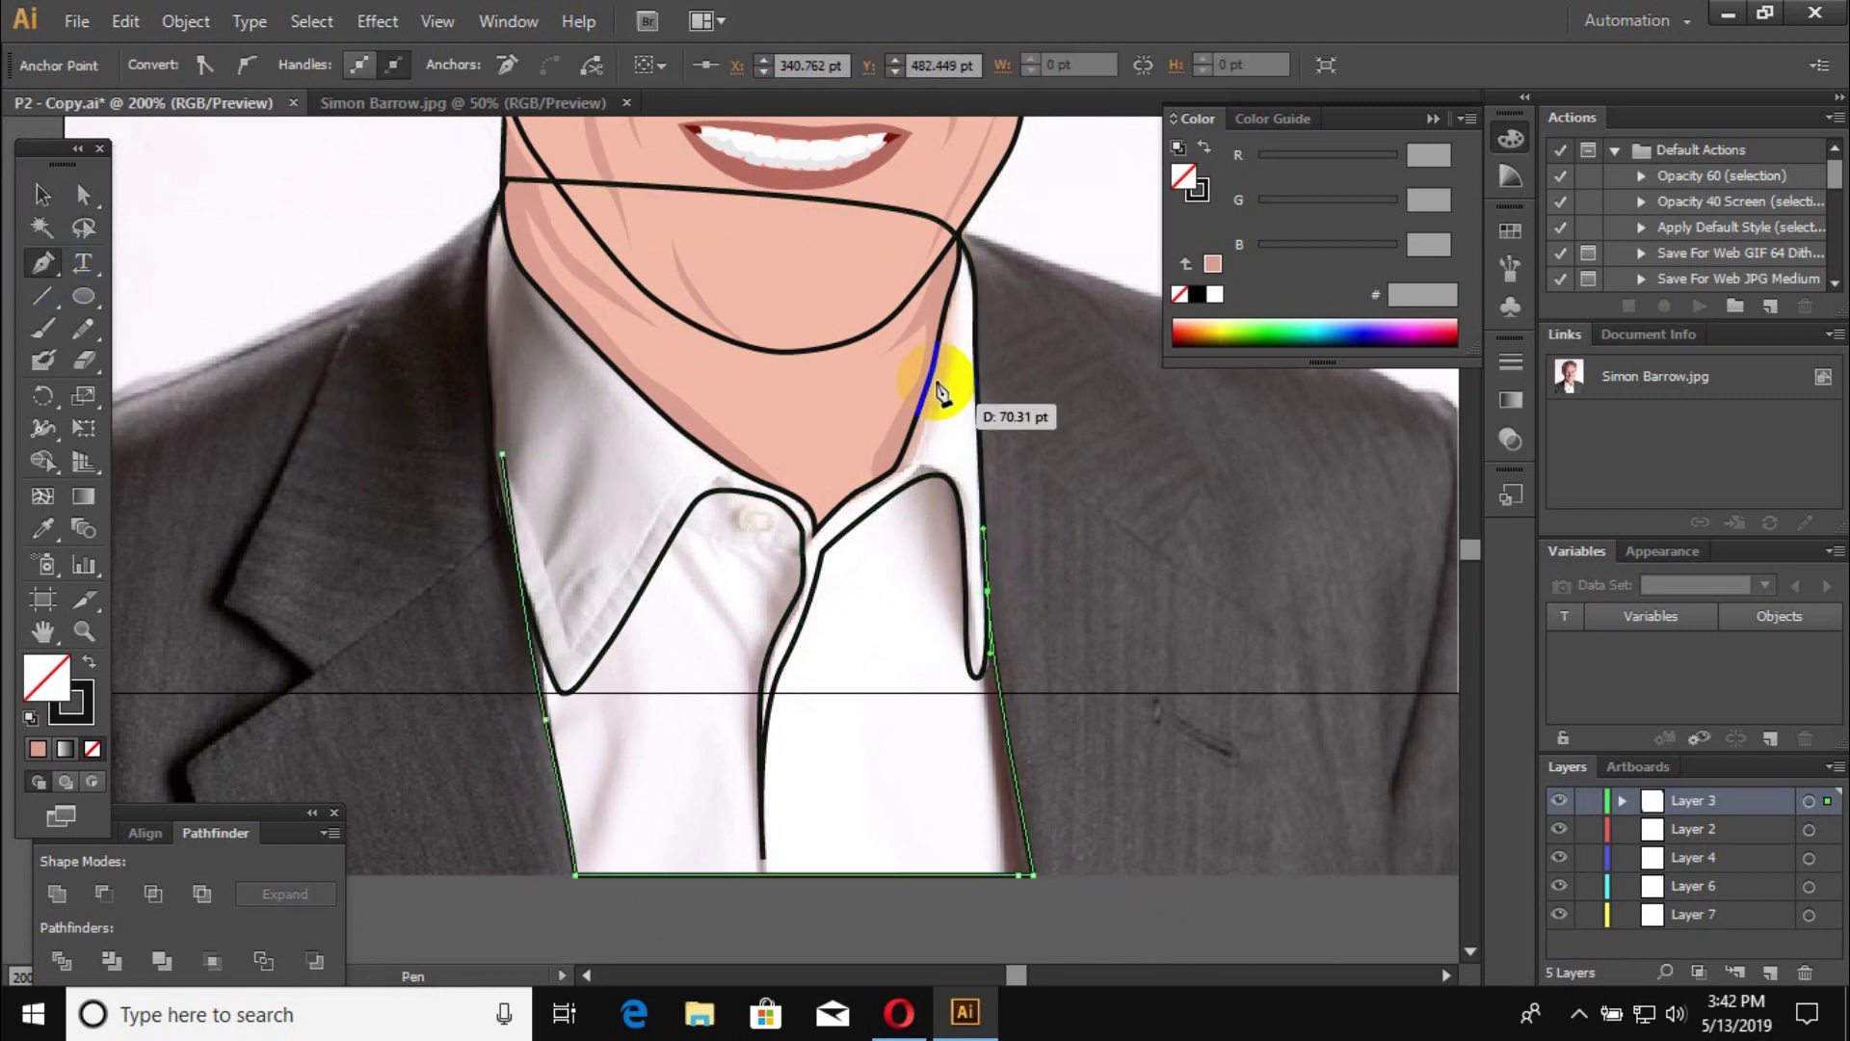
# Step: Begin outlining the left jacket lapel
pyautogui.keyDown('ctrl'); pyautogui.click(453, 475); pyautogui.keyUp('ctrl')
pyautogui.keyDown('alt'); pyautogui.scroll(-2, 524, 466); pyautogui.keyUp('alt')
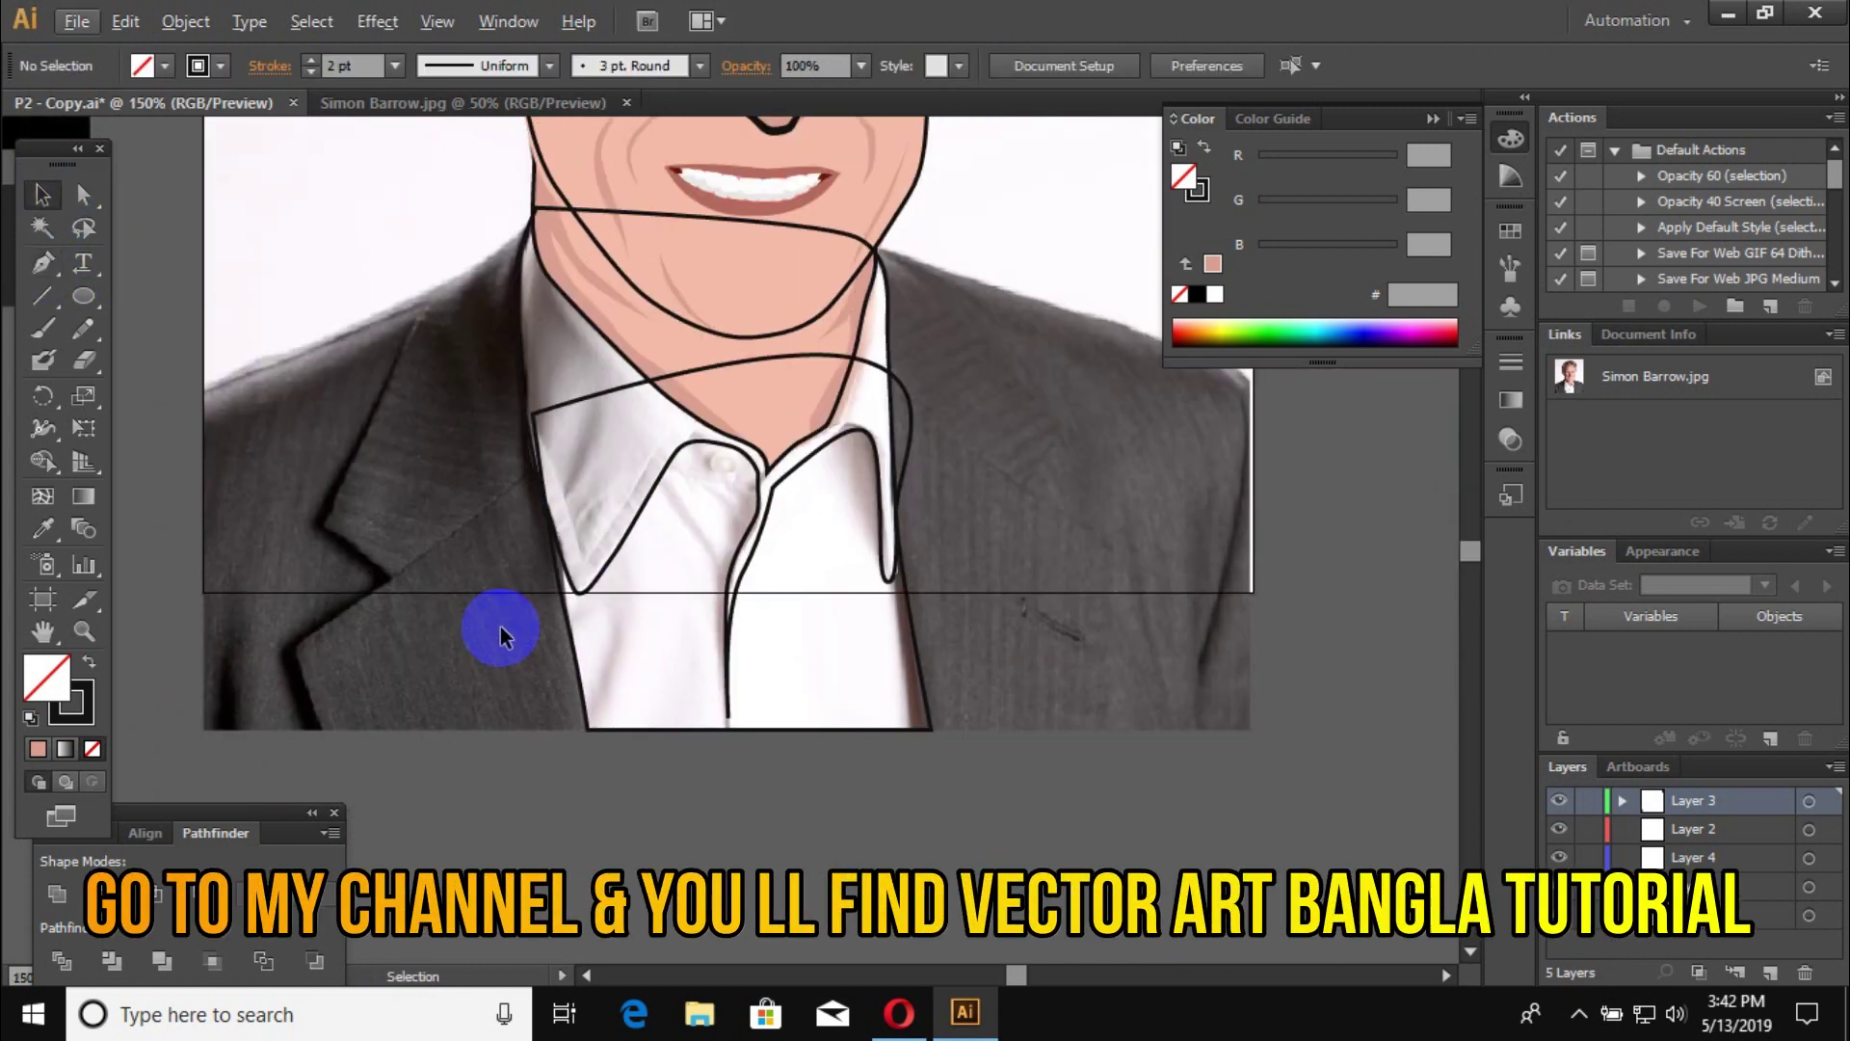
pyautogui.keyDown('alt'); pyautogui.scroll(3, 500, 626); pyautogui.keyUp('alt')
pyautogui.click(680, 144)
pyautogui.keyDown('alt'); pyautogui.scroll(-2, 680, 144); pyautogui.keyUp('alt')
pyautogui.click(413, 400)
# Step: Finish the black outline along the left jacket lapel
pyautogui.keyDown('alt'); pyautogui.scroll(-2, 360, 504); pyautogui.keyUp('alt')
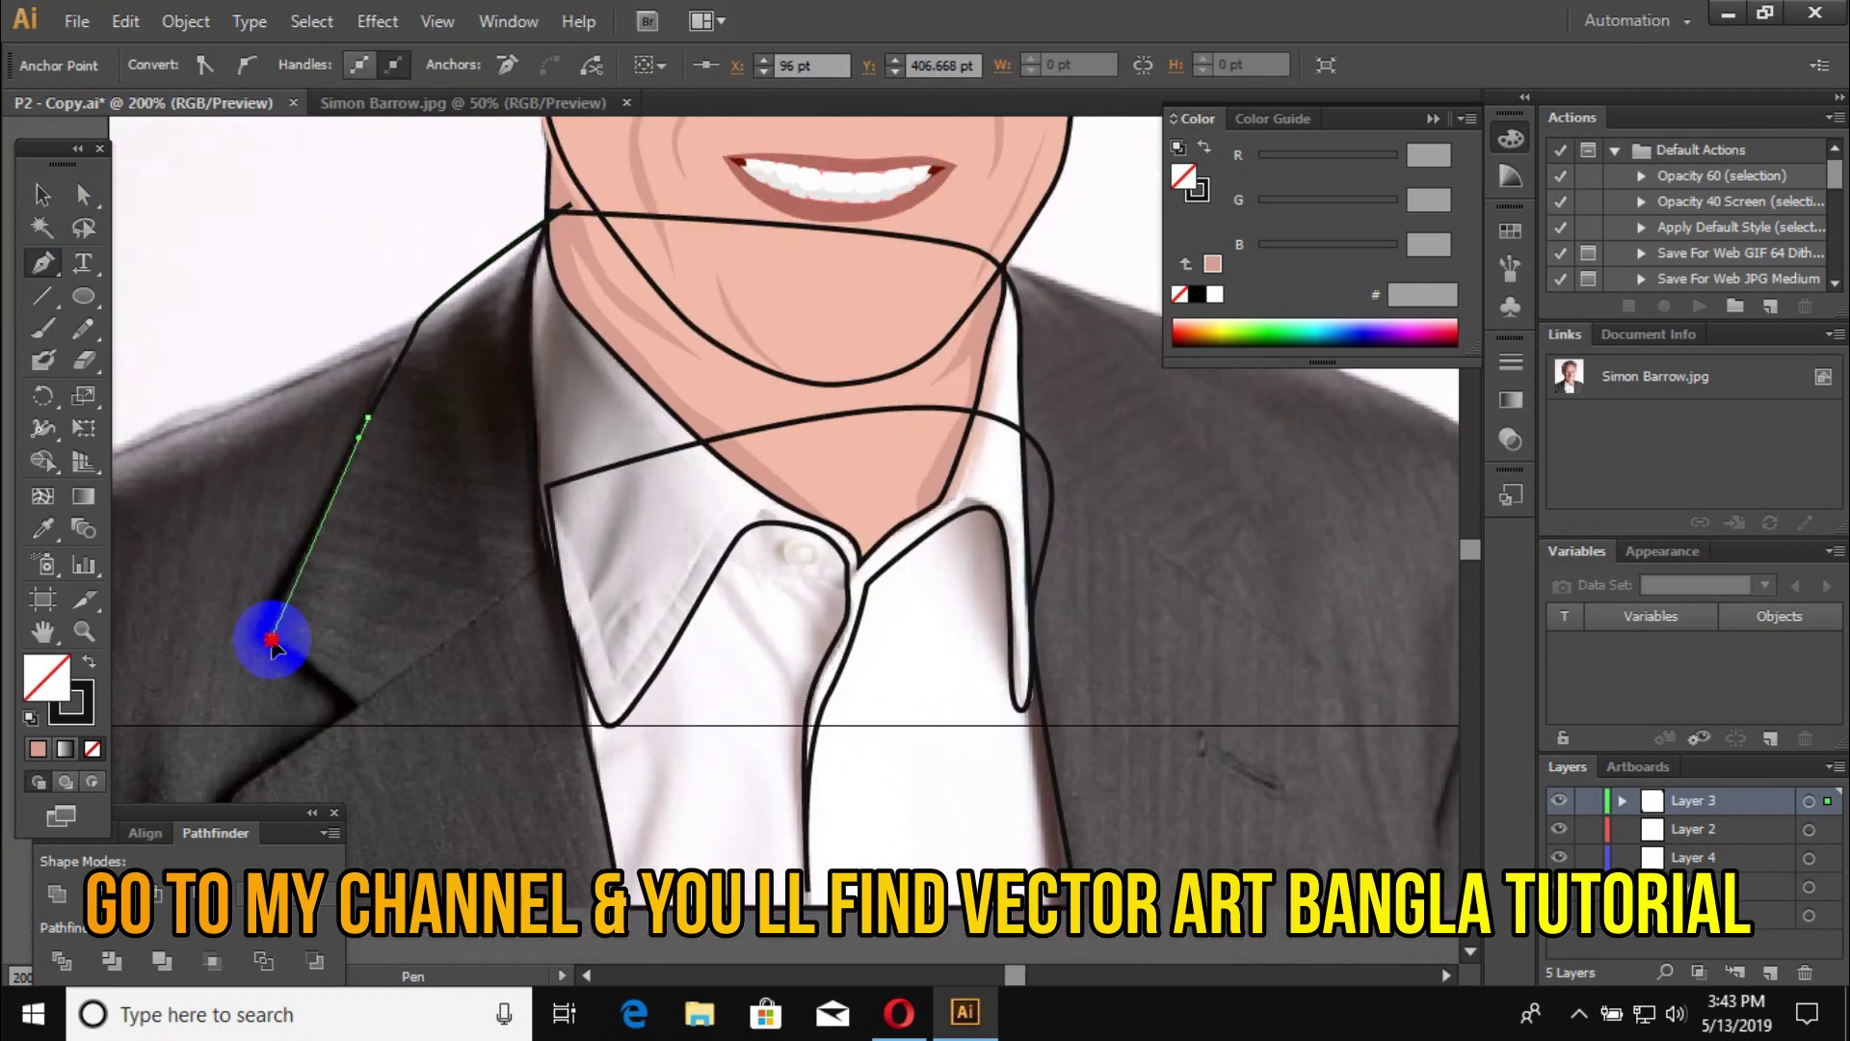
pyautogui.click(422, 493)
pyautogui.click(465, 526)
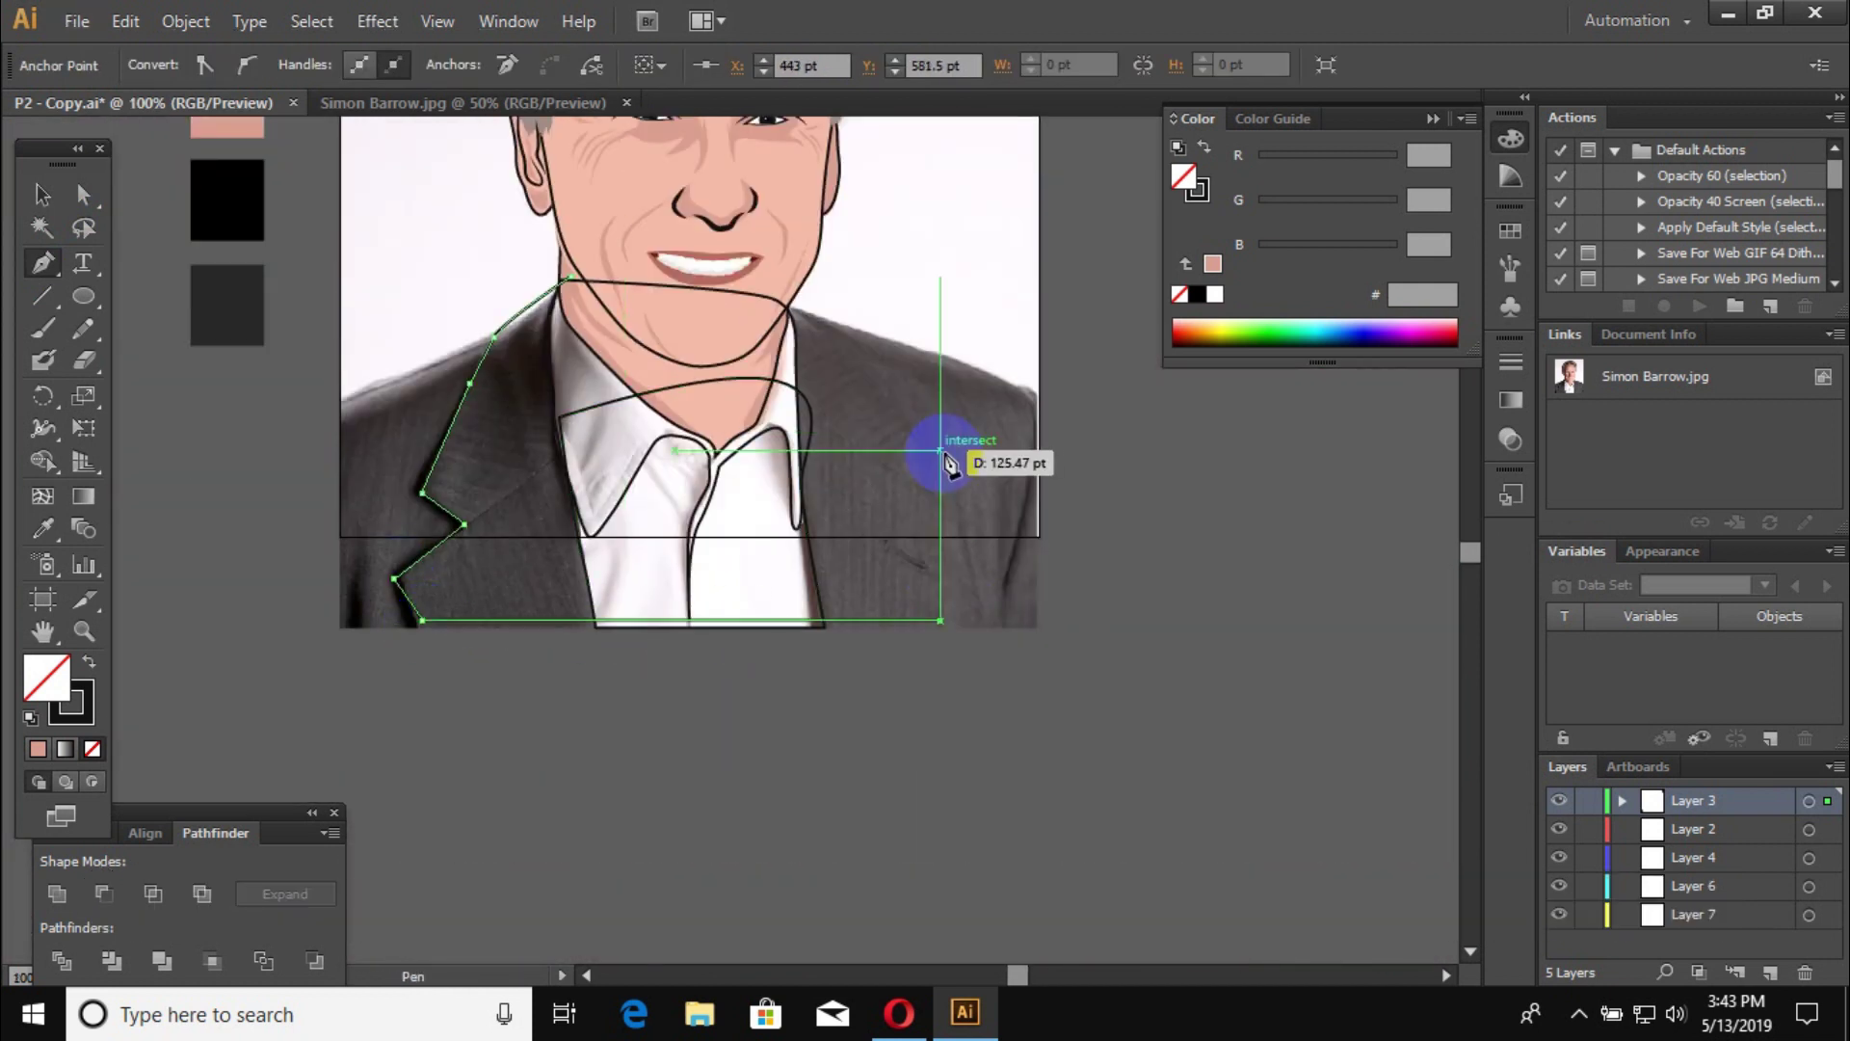
# Step: Trace a broad shoulder shape across the whole jacket and deselect it
pyautogui.click(524, 321)
pyautogui.click(331, 405)
pyautogui.click(313, 595)
pyautogui.click(1084, 573)
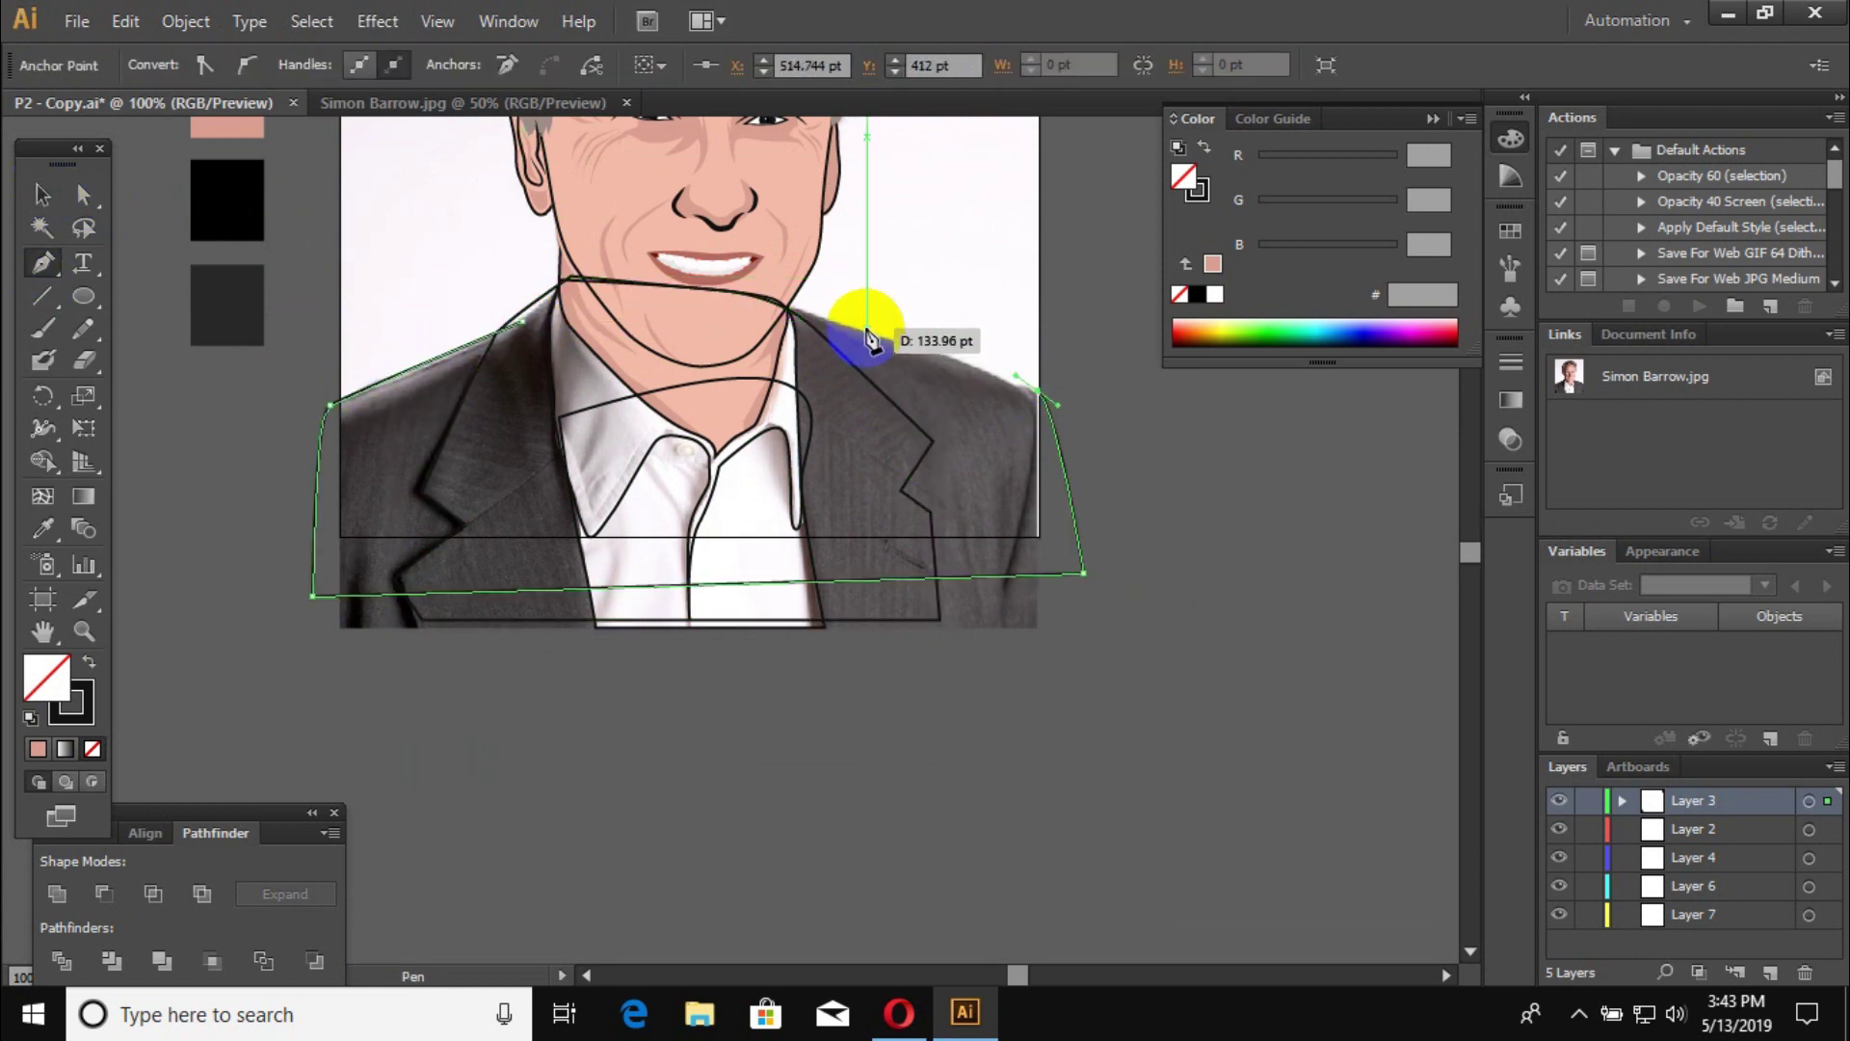
pyautogui.keyDown('ctrl'); pyautogui.click(179, 445); pyautogui.keyUp('ctrl')
pyautogui.click(1579, 1011)
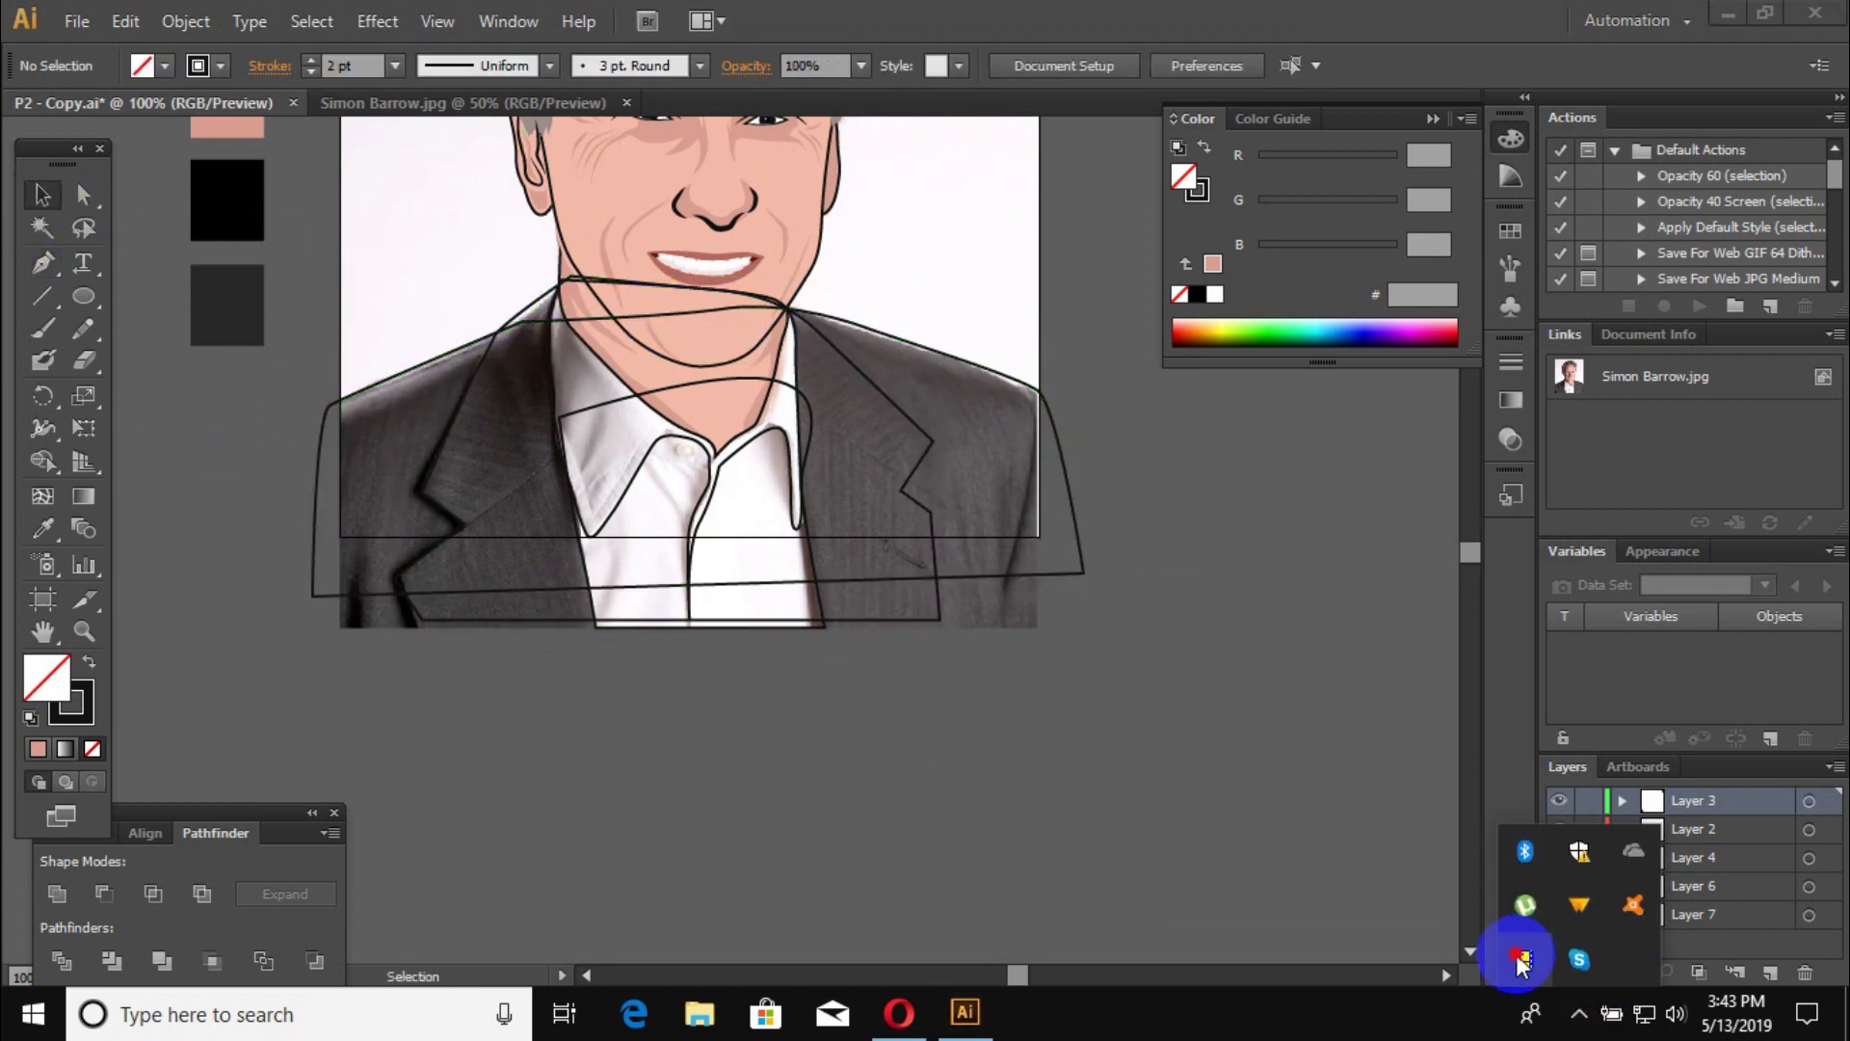
pyautogui.scroll(3, 537, 578)
pyautogui.hscroll(-1, 482, 641)
# Step: Sample a colour onto the jacket outline and fill the collar with white
pyautogui.keyDown('ctrl'); pyautogui.click(755, 681); pyautogui.keyUp('ctrl')
pyautogui.click(41, 528)
pyautogui.keyDown('ctrl'); pyautogui.click(640, 681); pyautogui.keyUp('ctrl')
pyautogui.keyDown('ctrl'); pyautogui.click(488, 454); pyautogui.keyUp('ctrl')
pyautogui.scroll(1, 488, 454)
pyautogui.keyDown('ctrl'); pyautogui.click(708, 602); pyautogui.keyUp('ctrl')
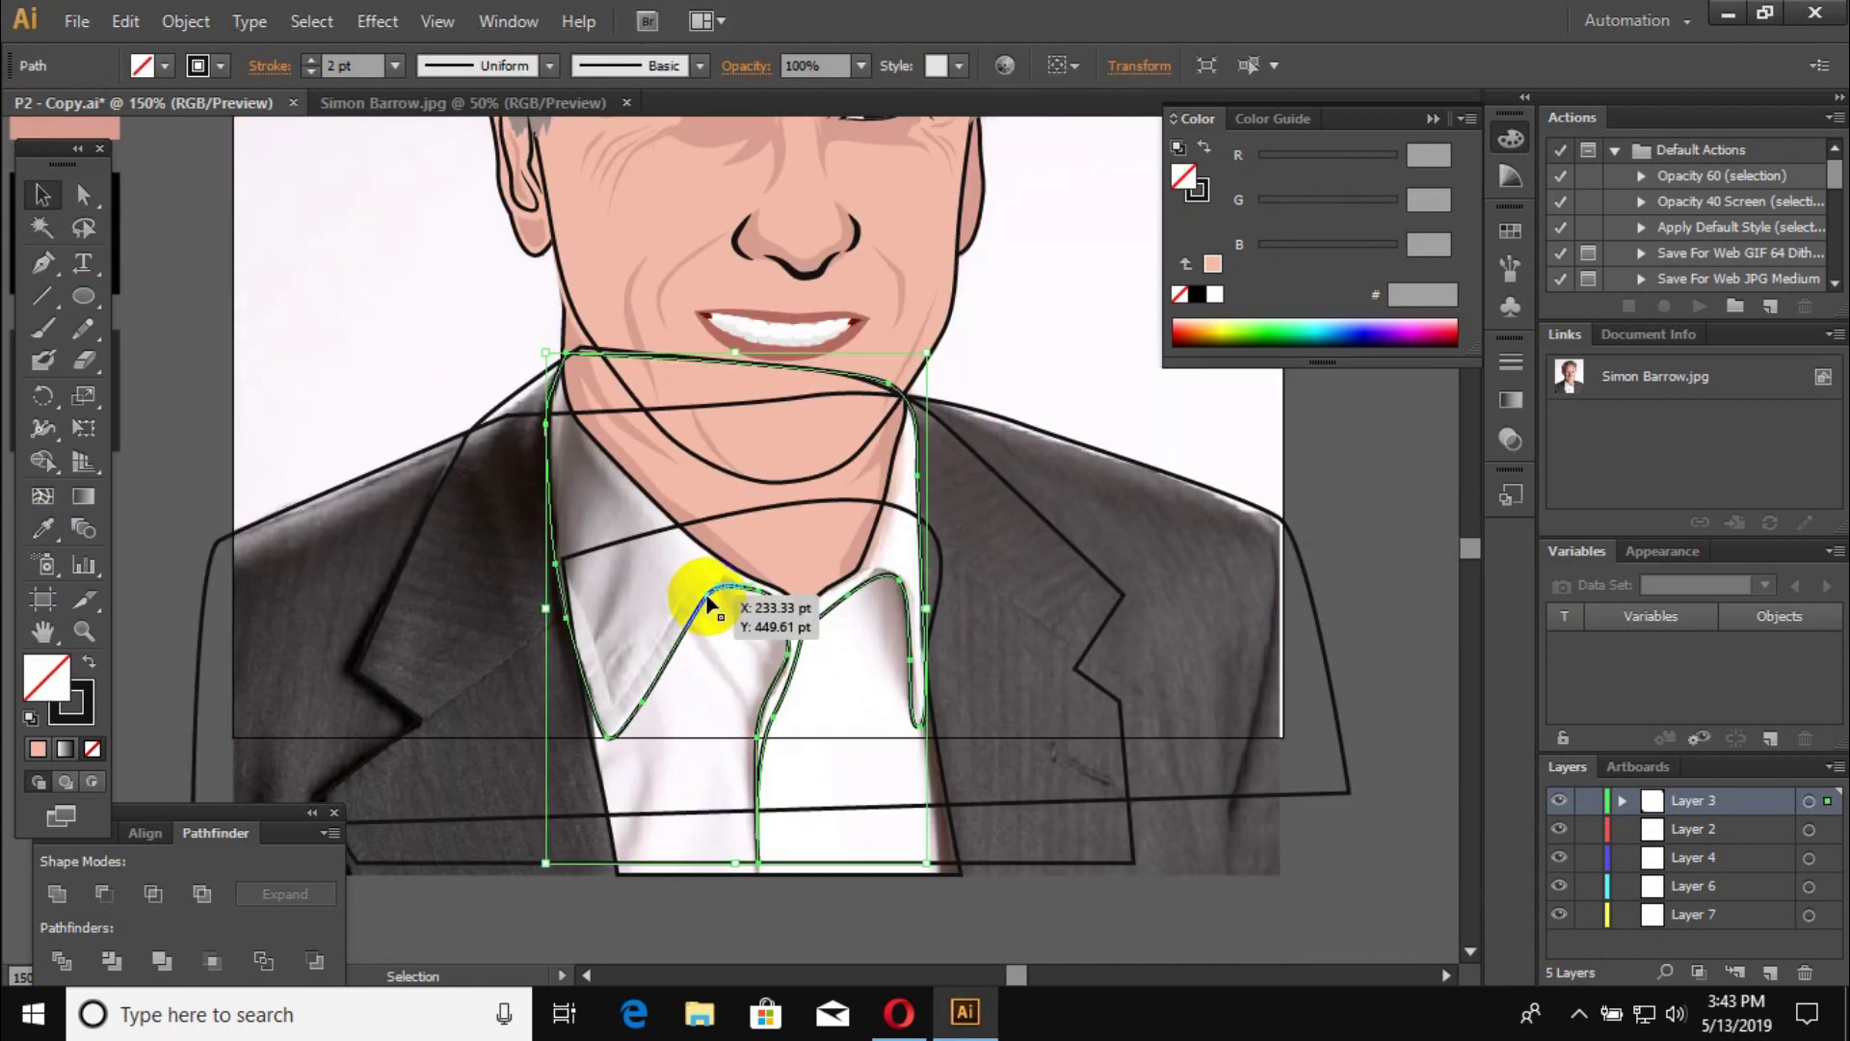
pyautogui.click(838, 664)
# Step: Send the collar and shirt shapes behind the other shapes
pyautogui.press('v')
pyautogui.keyDown('shift'); pyautogui.click(889, 694); pyautogui.keyUp('shift')
pyautogui.rightClick(790, 686)
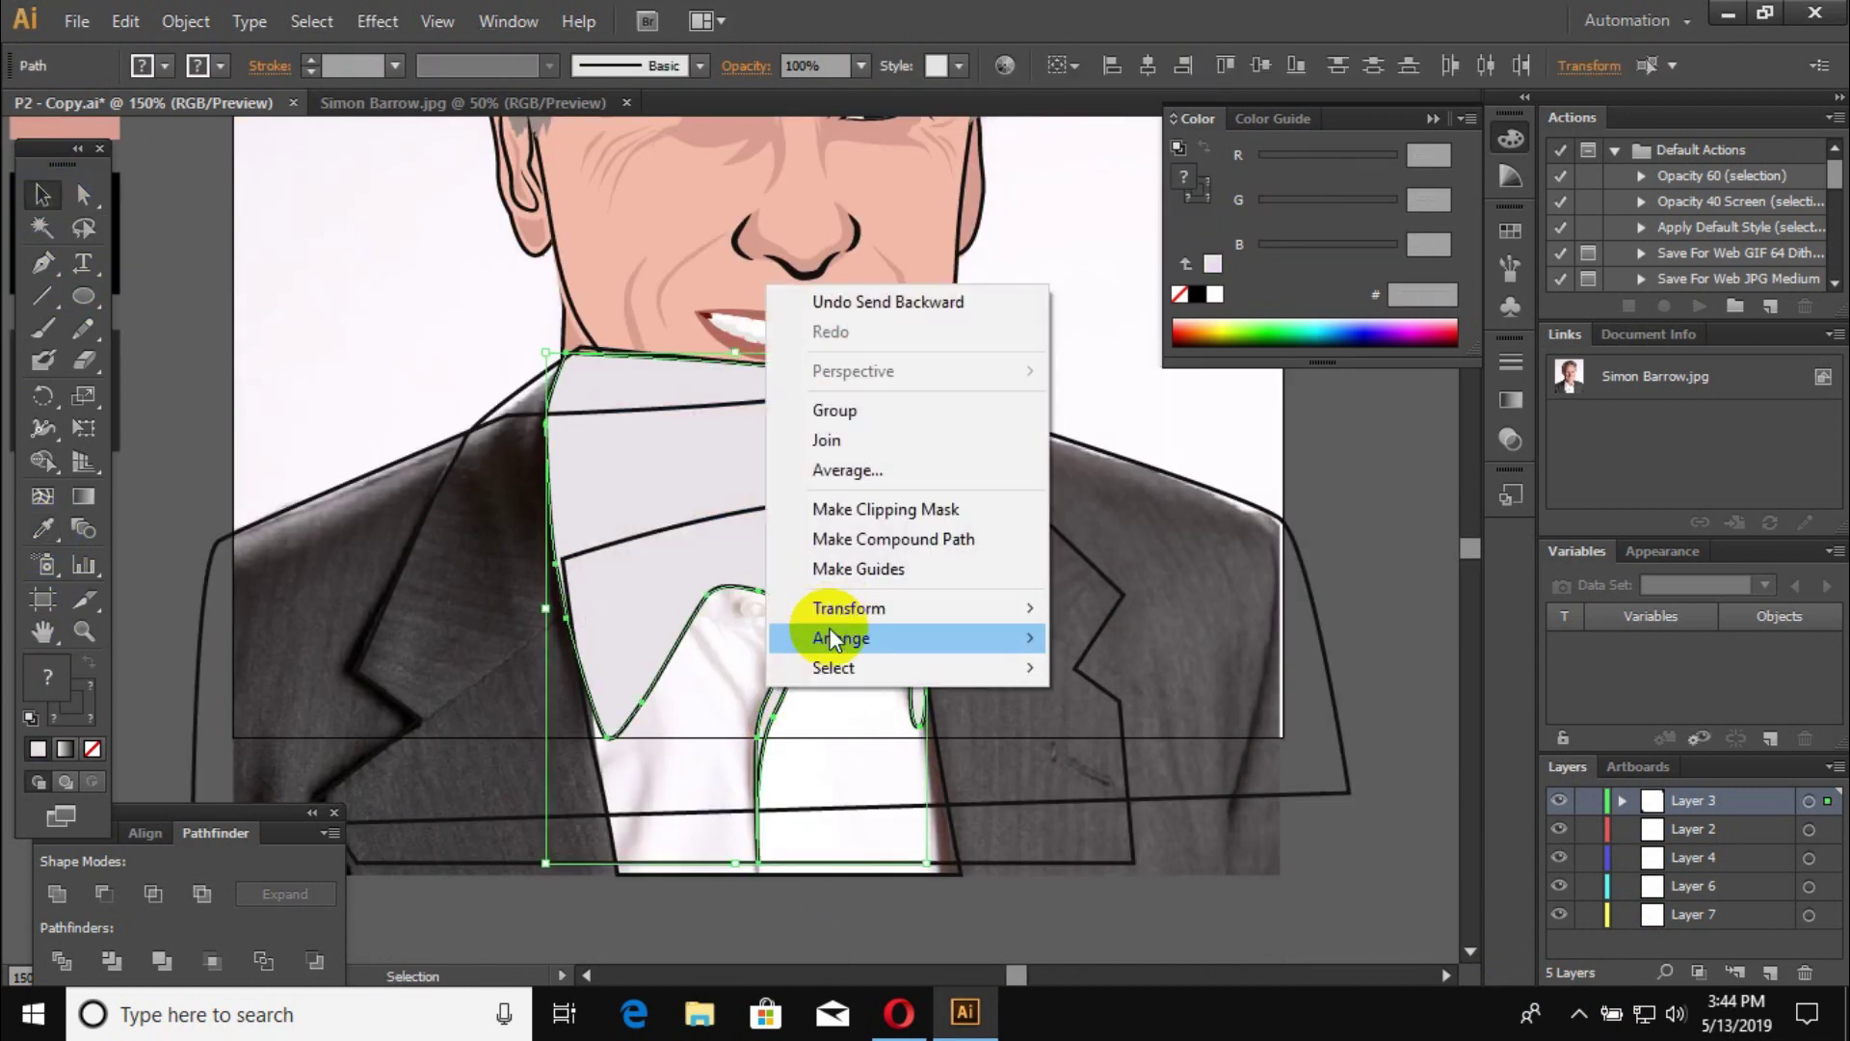
pyautogui.click(1185, 742)
pyautogui.keyDown('ctrl'); pyautogui.click(947, 597); pyautogui.keyUp('ctrl')
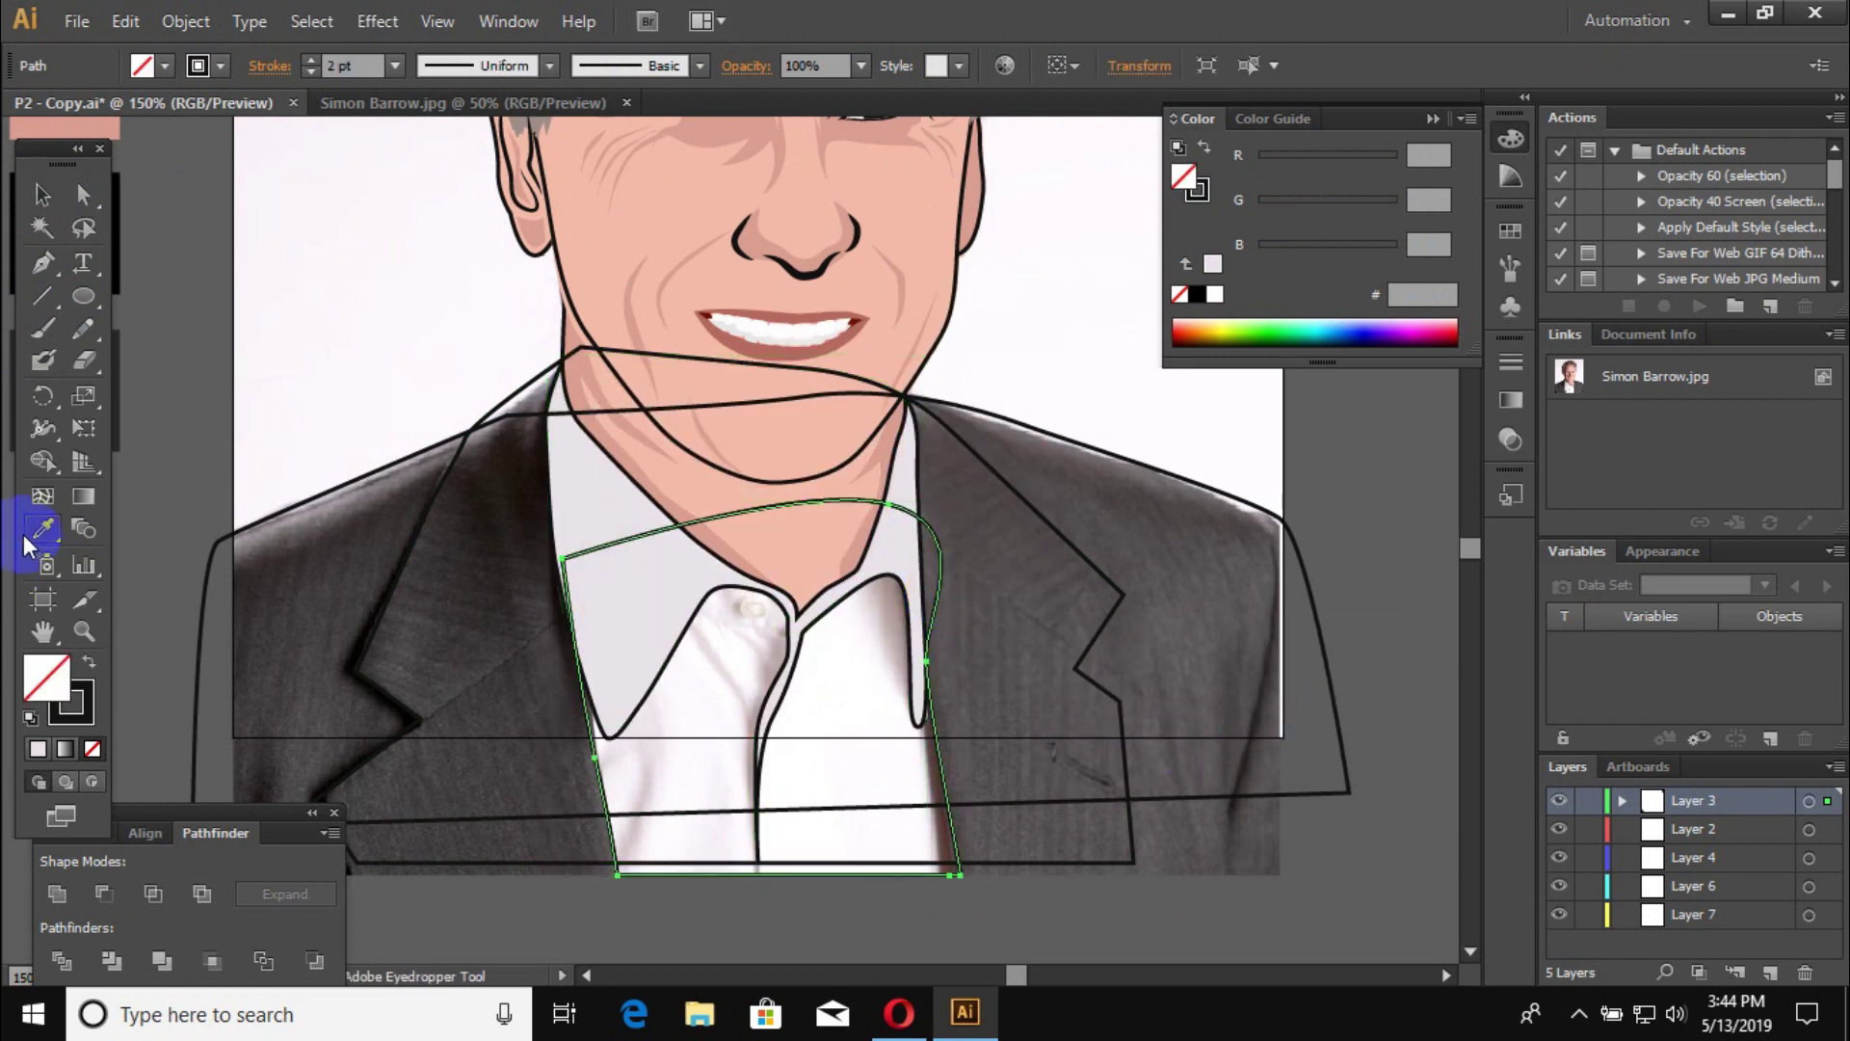
pyautogui.click(42, 193)
pyautogui.keyDown('shift'); pyautogui.click(529, 757); pyautogui.keyUp('shift')
pyautogui.rightClick(736, 332)
pyautogui.click(1098, 780)
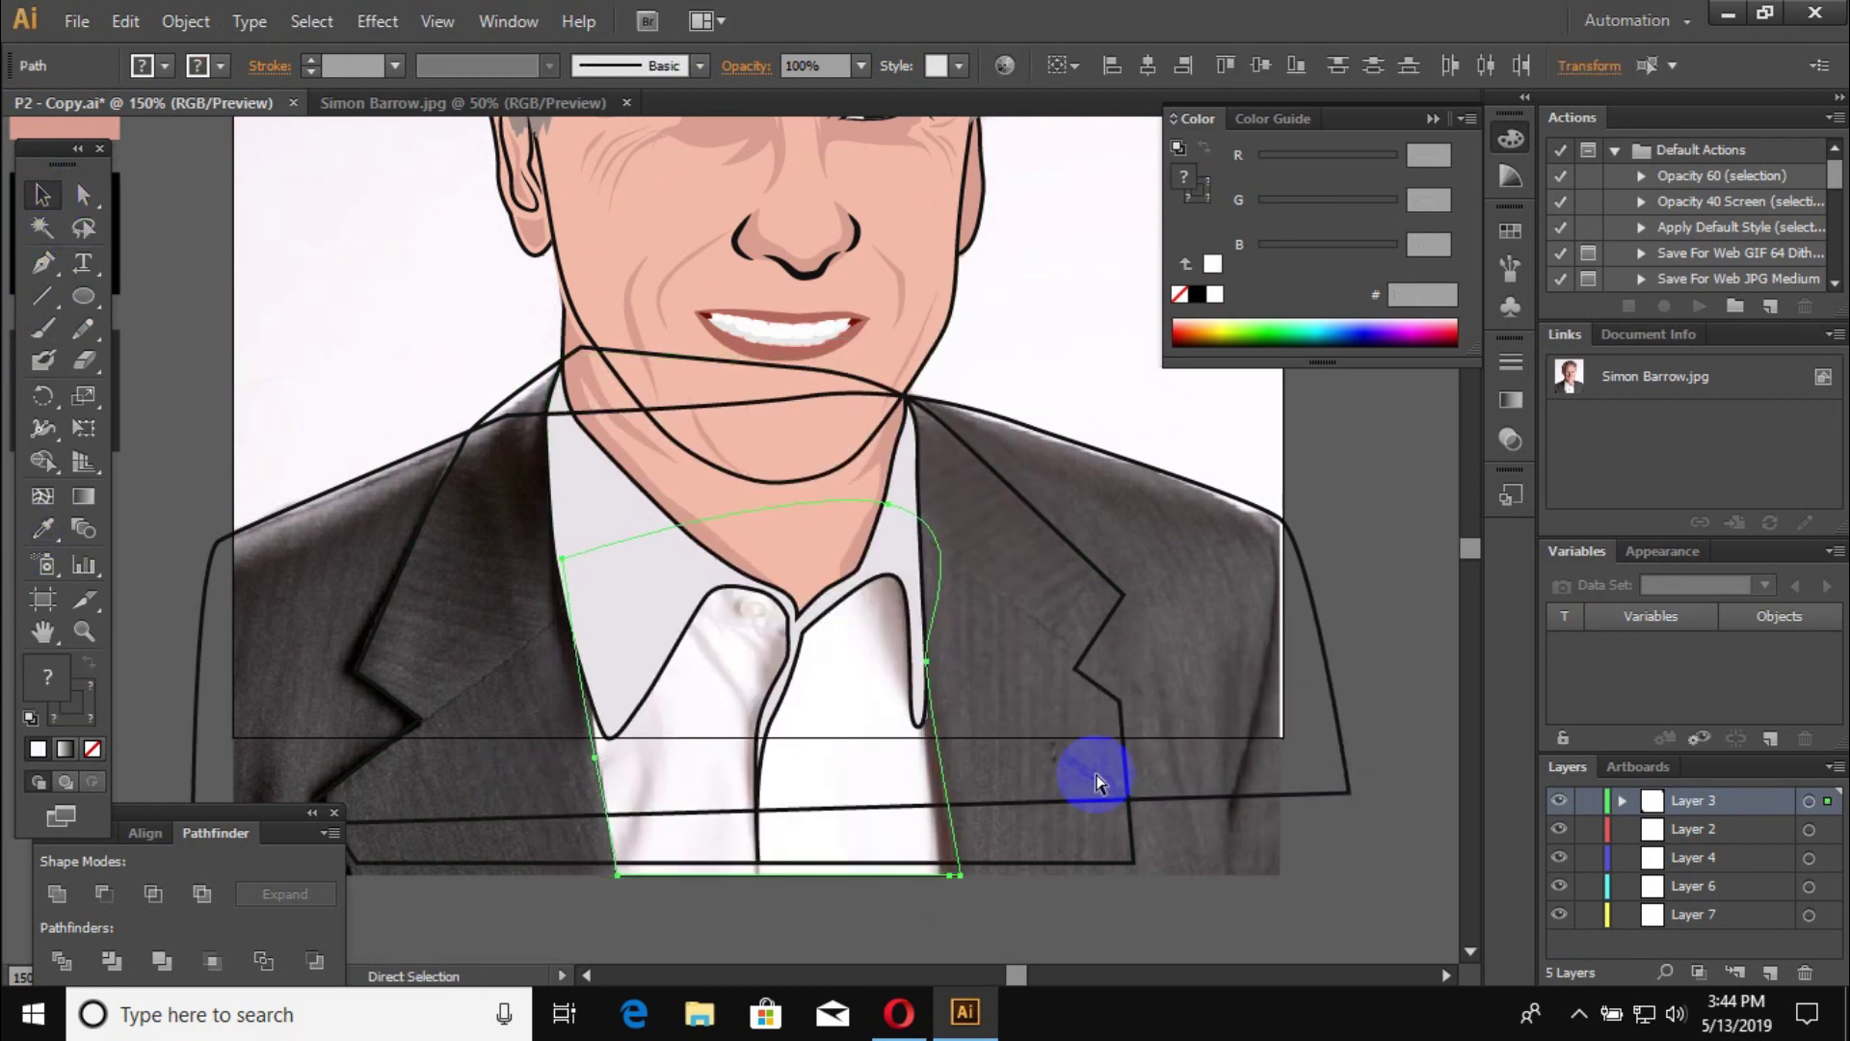
# Step: Pull the collar anchor points into place with Direct Selection
pyautogui.click(83, 194)
pyautogui.hotkey('ctrl', '+')
pyautogui.moveTo(862, 683); pyautogui.dragTo(853, 675)
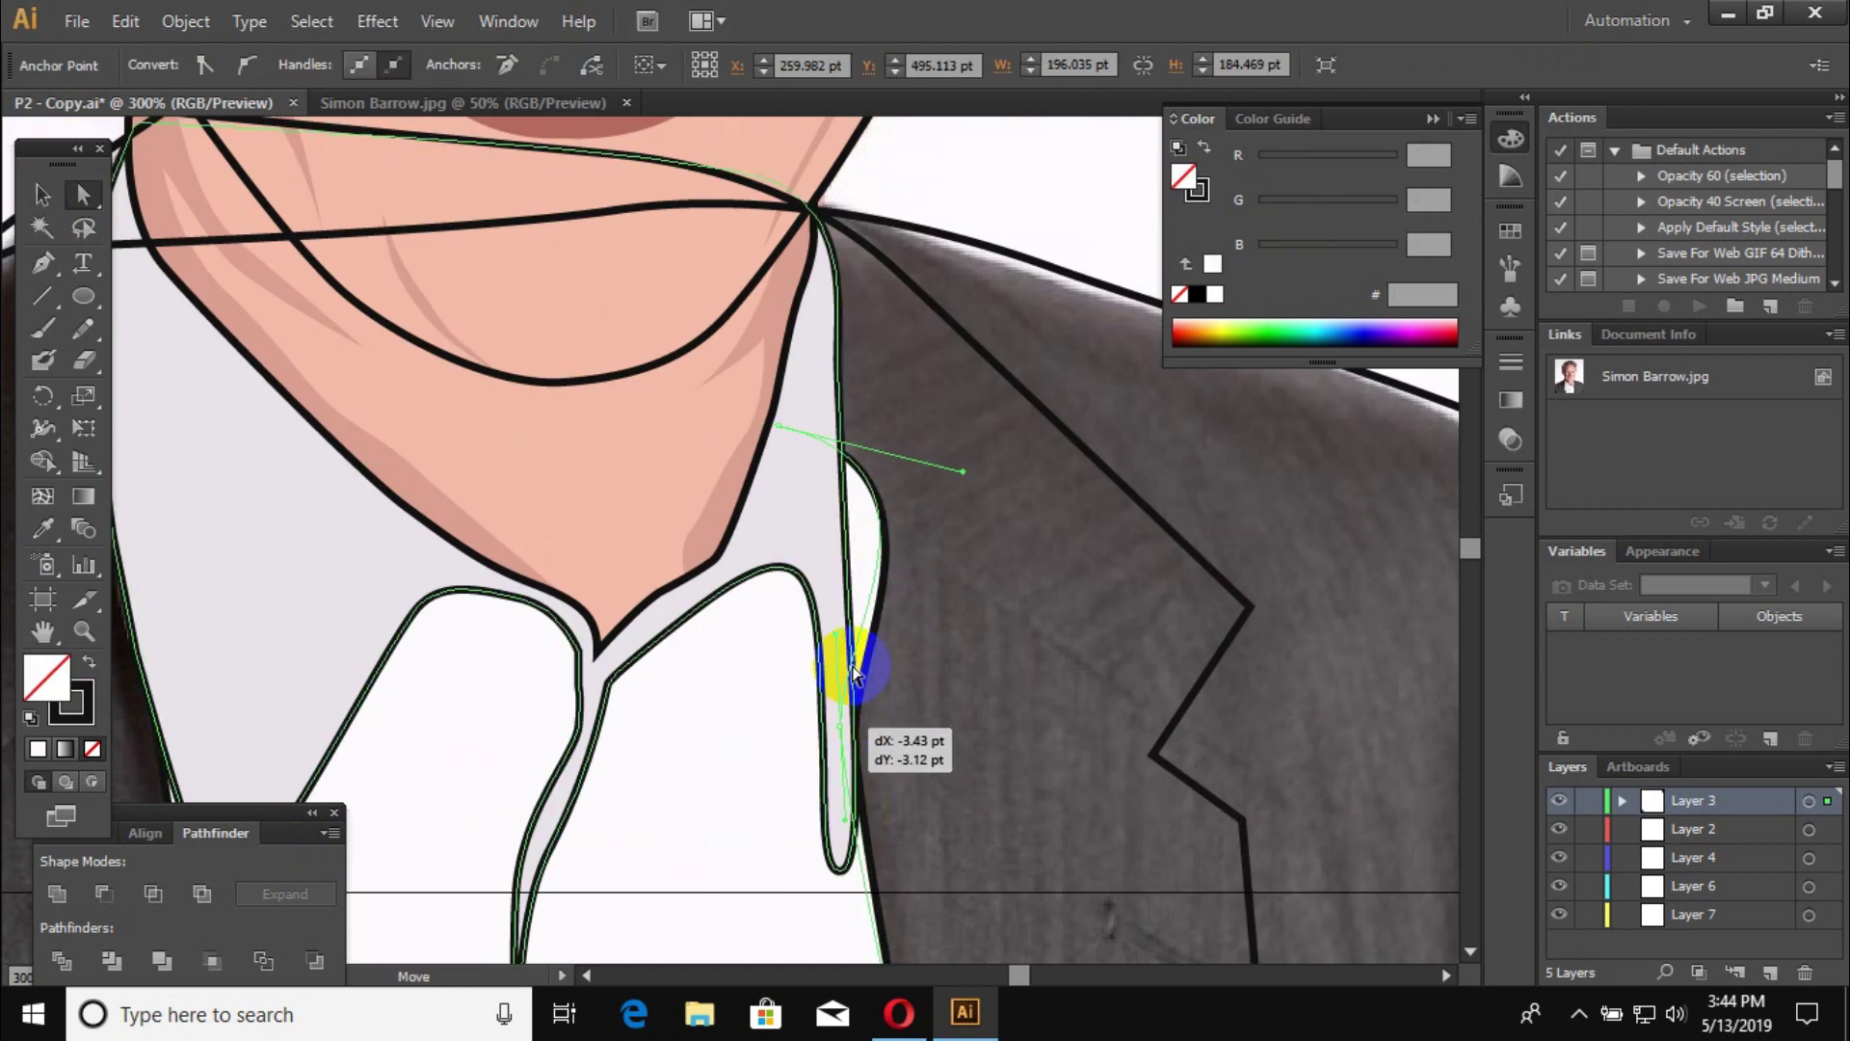
pyautogui.moveTo(703, 392); pyautogui.dragTo(744, 405)
pyautogui.hotkey('ctrl', '1')
pyautogui.press('v')
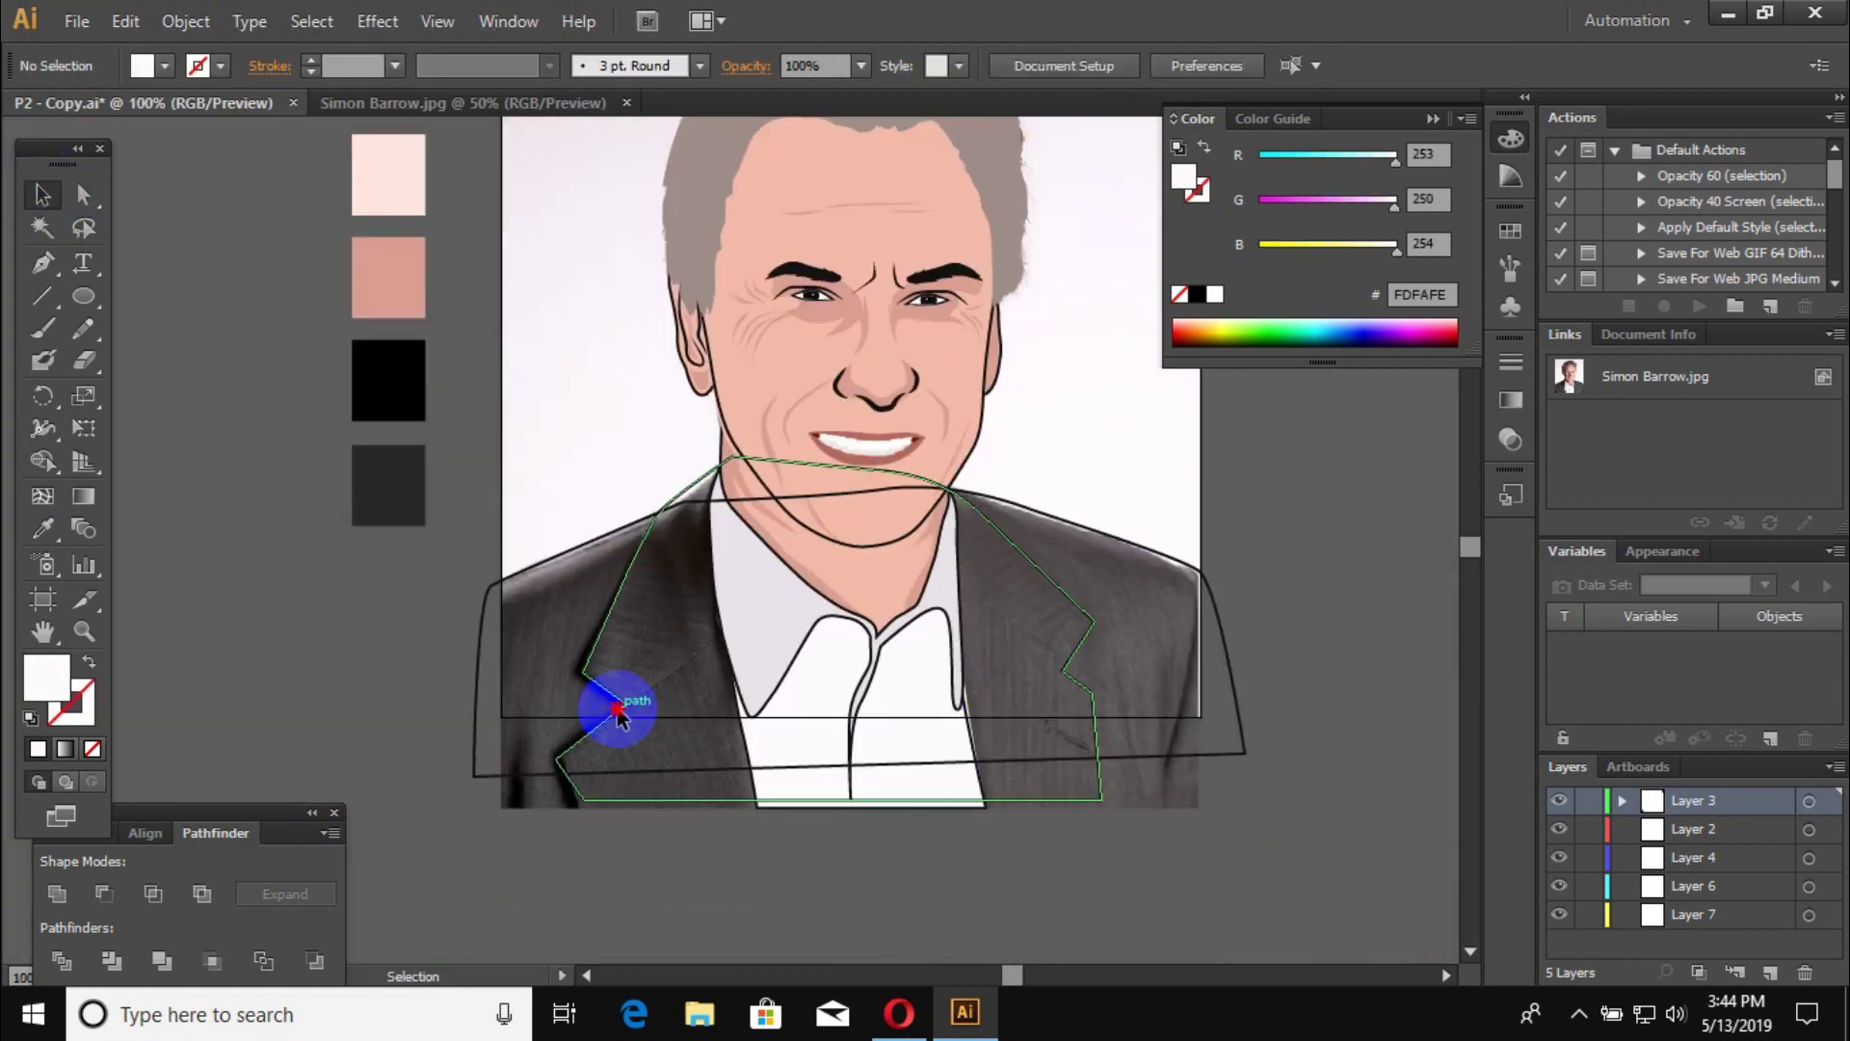
# Step: Sample the dark grey jacket colour onto the jacket fill shape
pyautogui.click(617, 711)
pyautogui.press('i')
pyautogui.click(29, 196)
pyautogui.press('a')
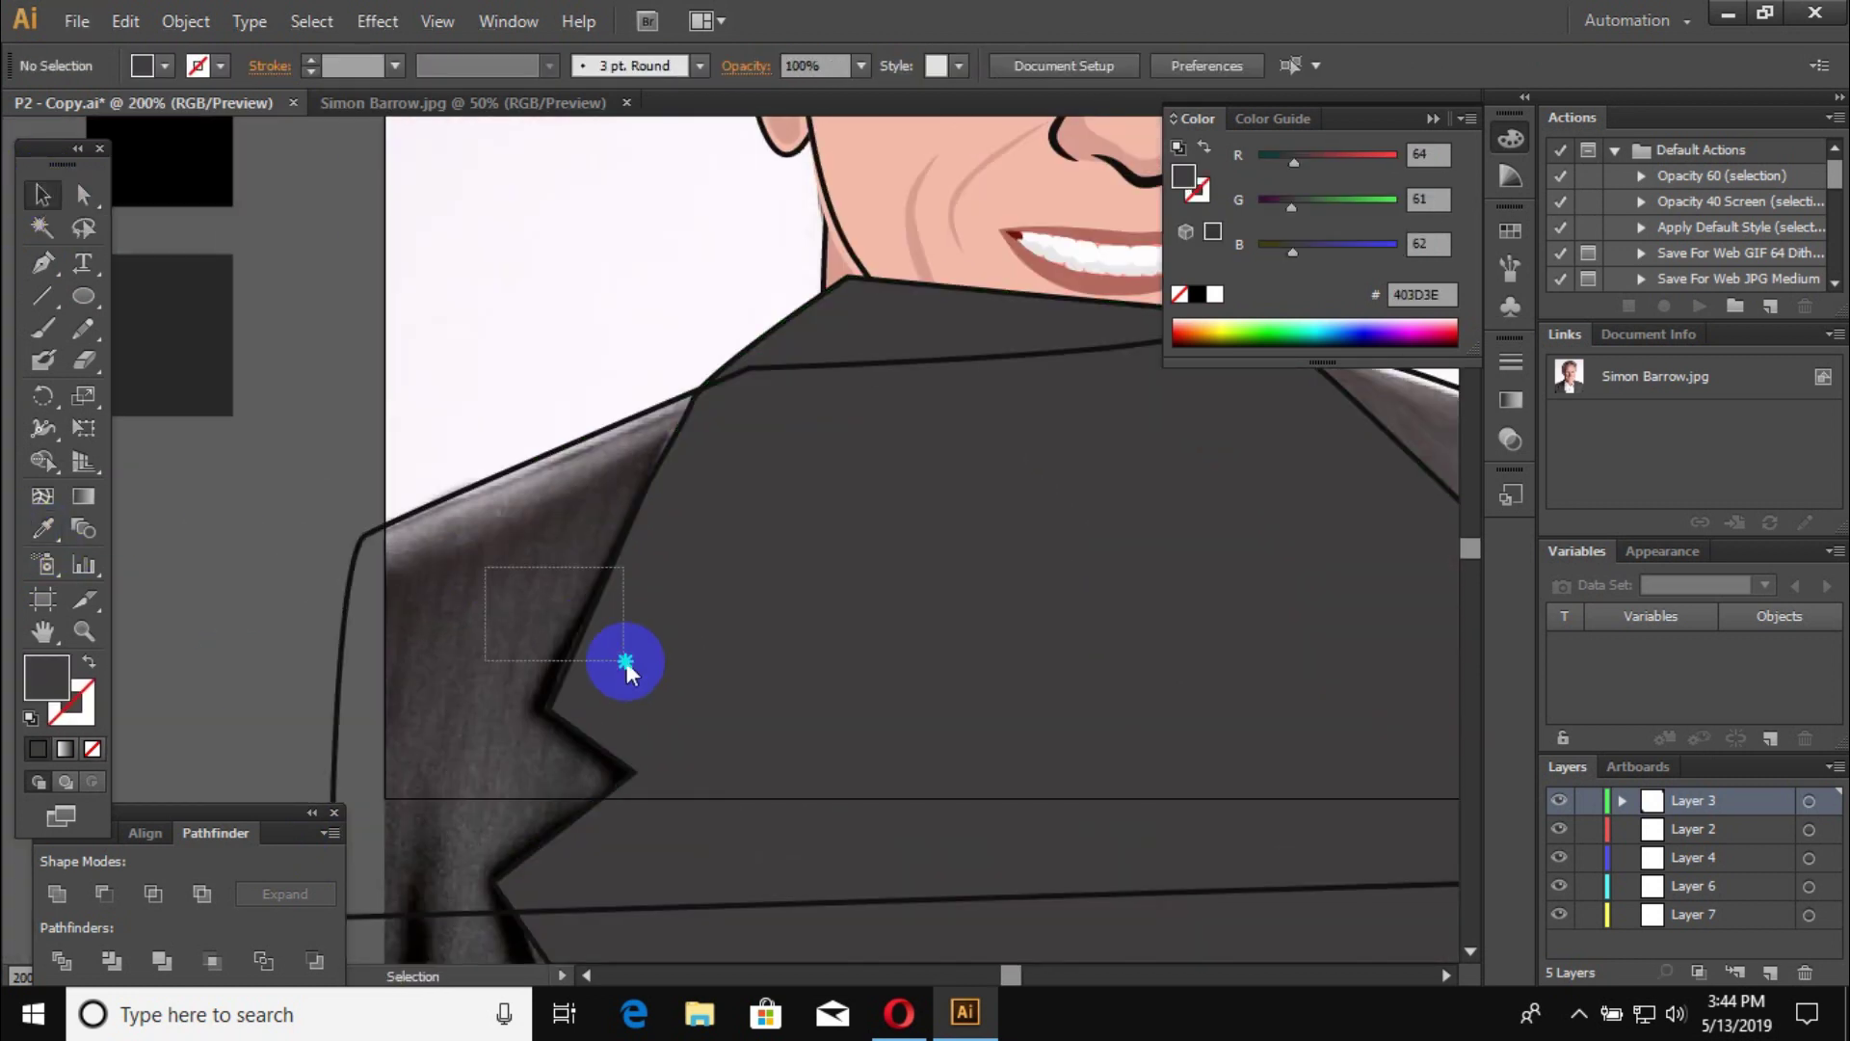
# Step: Fill the outer jacket path dark charcoal grey and send it behind the line art
pyautogui.click(858, 603)
pyautogui.click(620, 537)
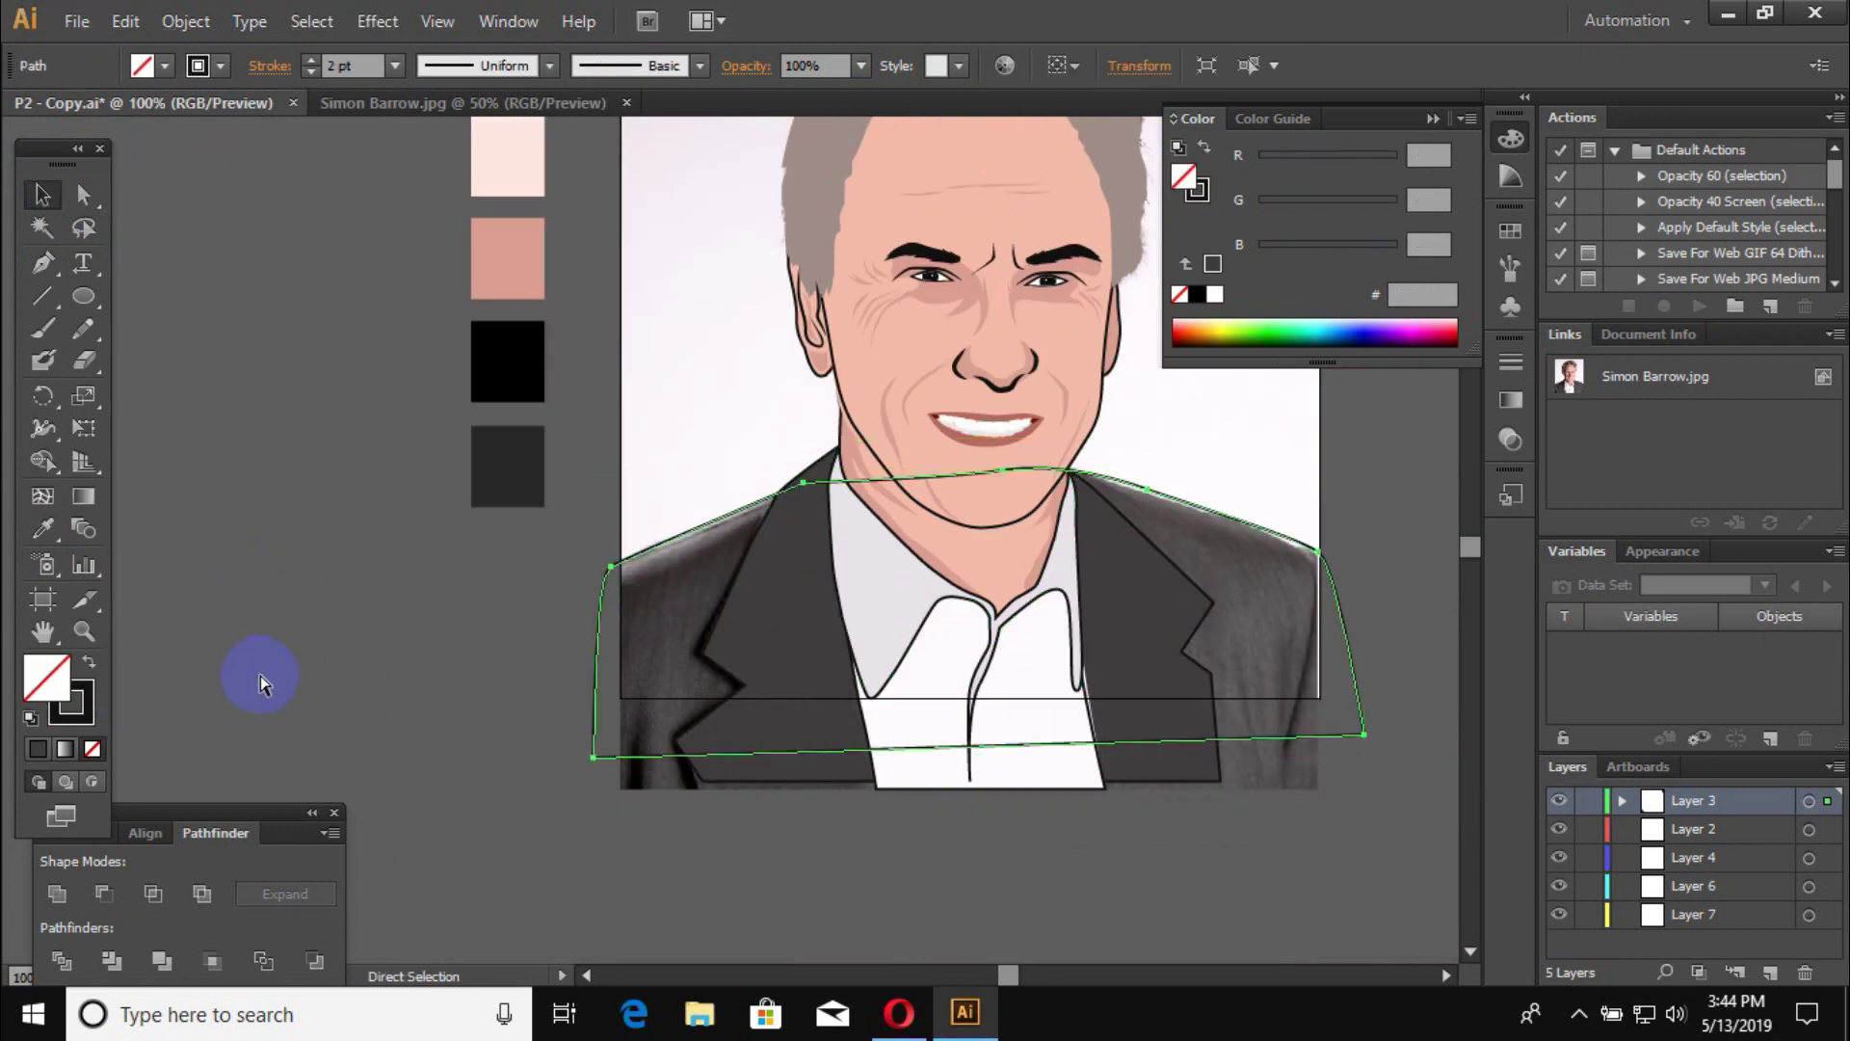
pyautogui.press('i')
pyautogui.click(508, 466)
pyautogui.doubleClick(46, 678)
pyautogui.click(1214, 338)
pyautogui.click(619, 597)
pyautogui.hotkey('ctrl', 'shift', '[')
# Step: Set the jacket outline stroke to 5 pt and the shirt outline to 4 pt
pyautogui.hotkey('ctrl', '-')
pyautogui.click(564, 633)
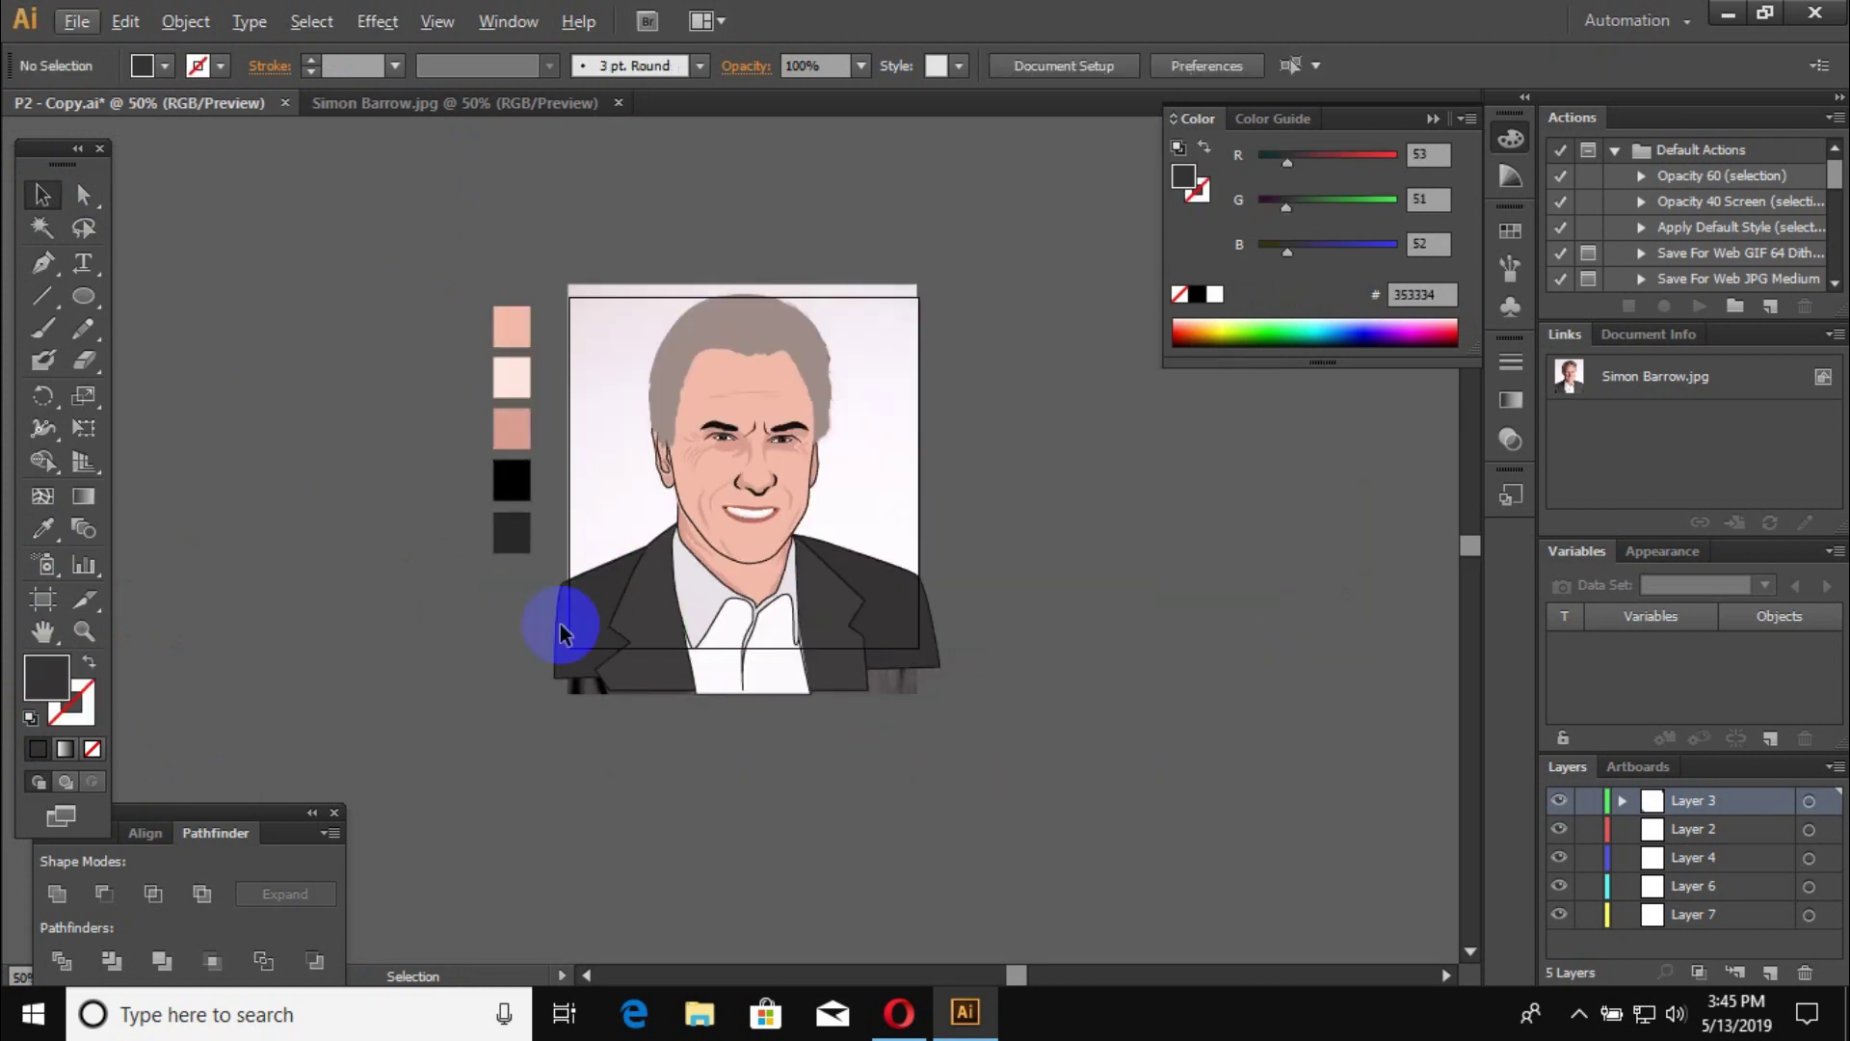
pyautogui.hotkey('ctrl', '1')
pyautogui.click(361, 66)
pyautogui.press('Return')
pyautogui.click(813, 586)
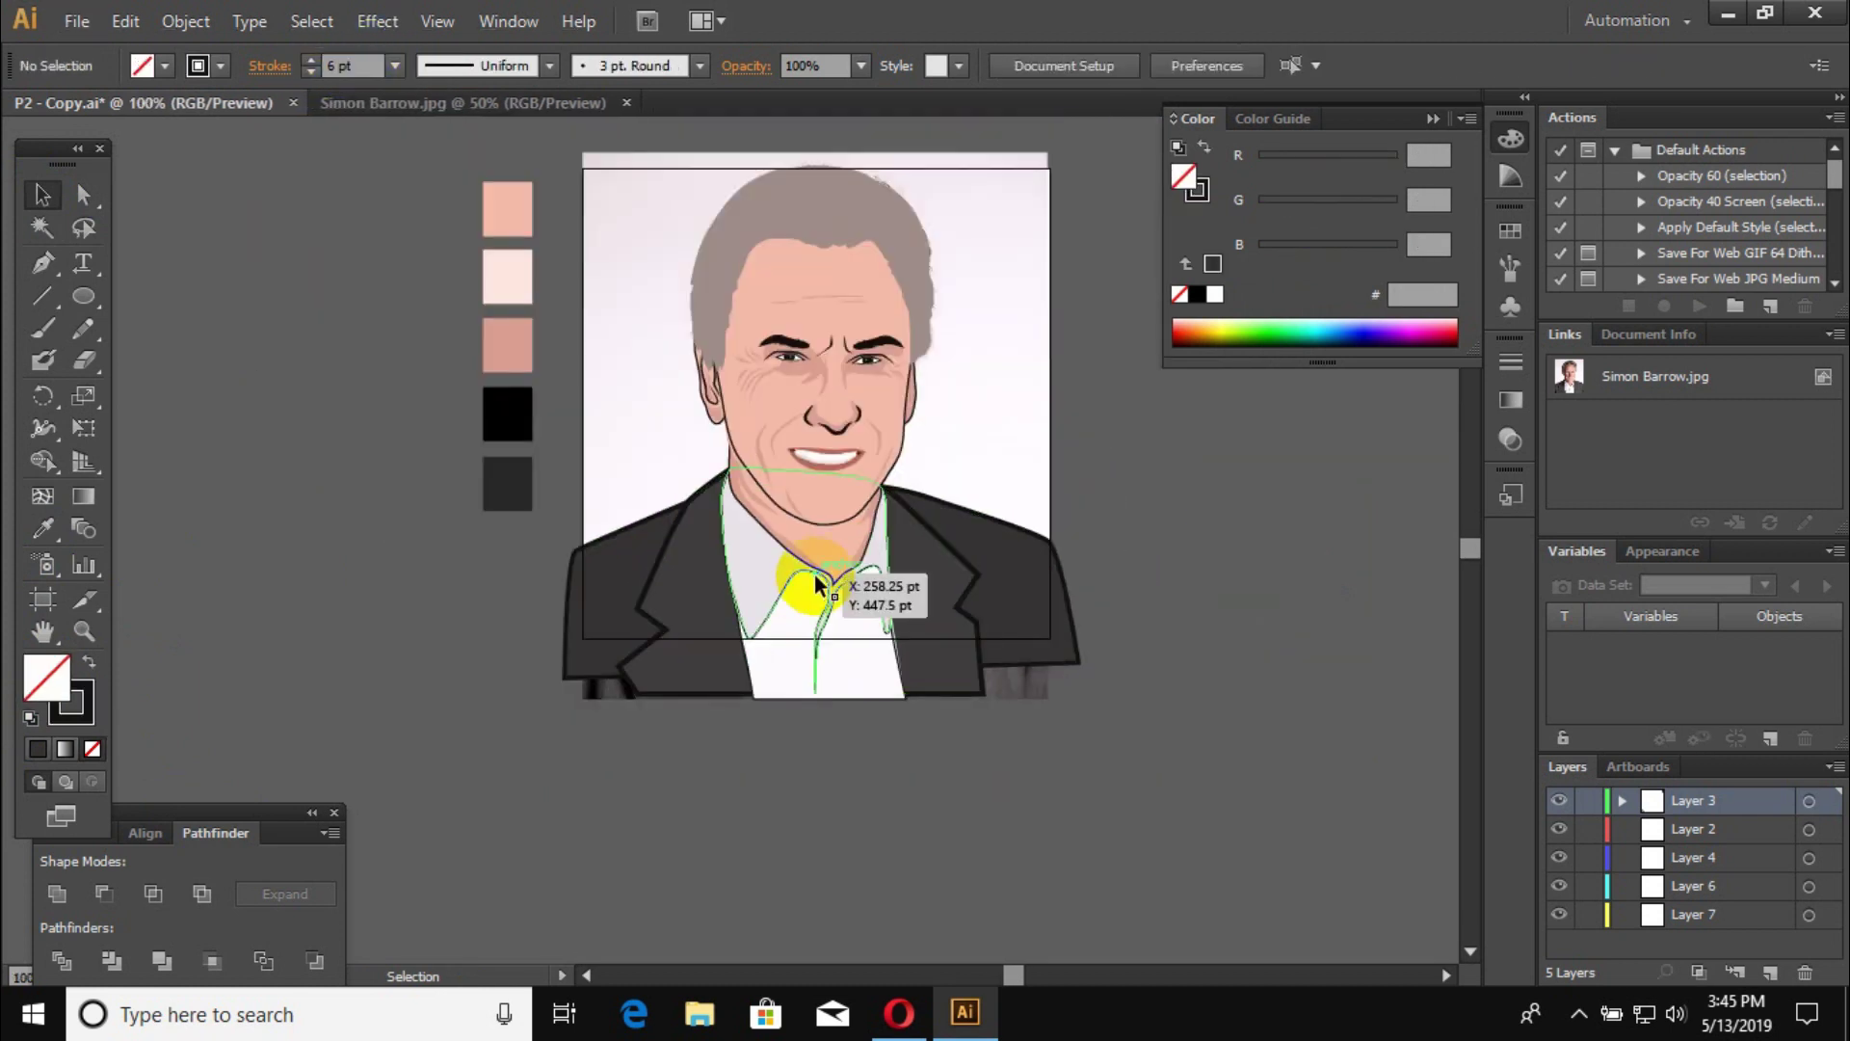
pyautogui.press('Return')
pyautogui.hotkey('ctrl', '+')
pyautogui.hotkey('ctrl', '+')
pyautogui.hotkey('ctrl', '+')
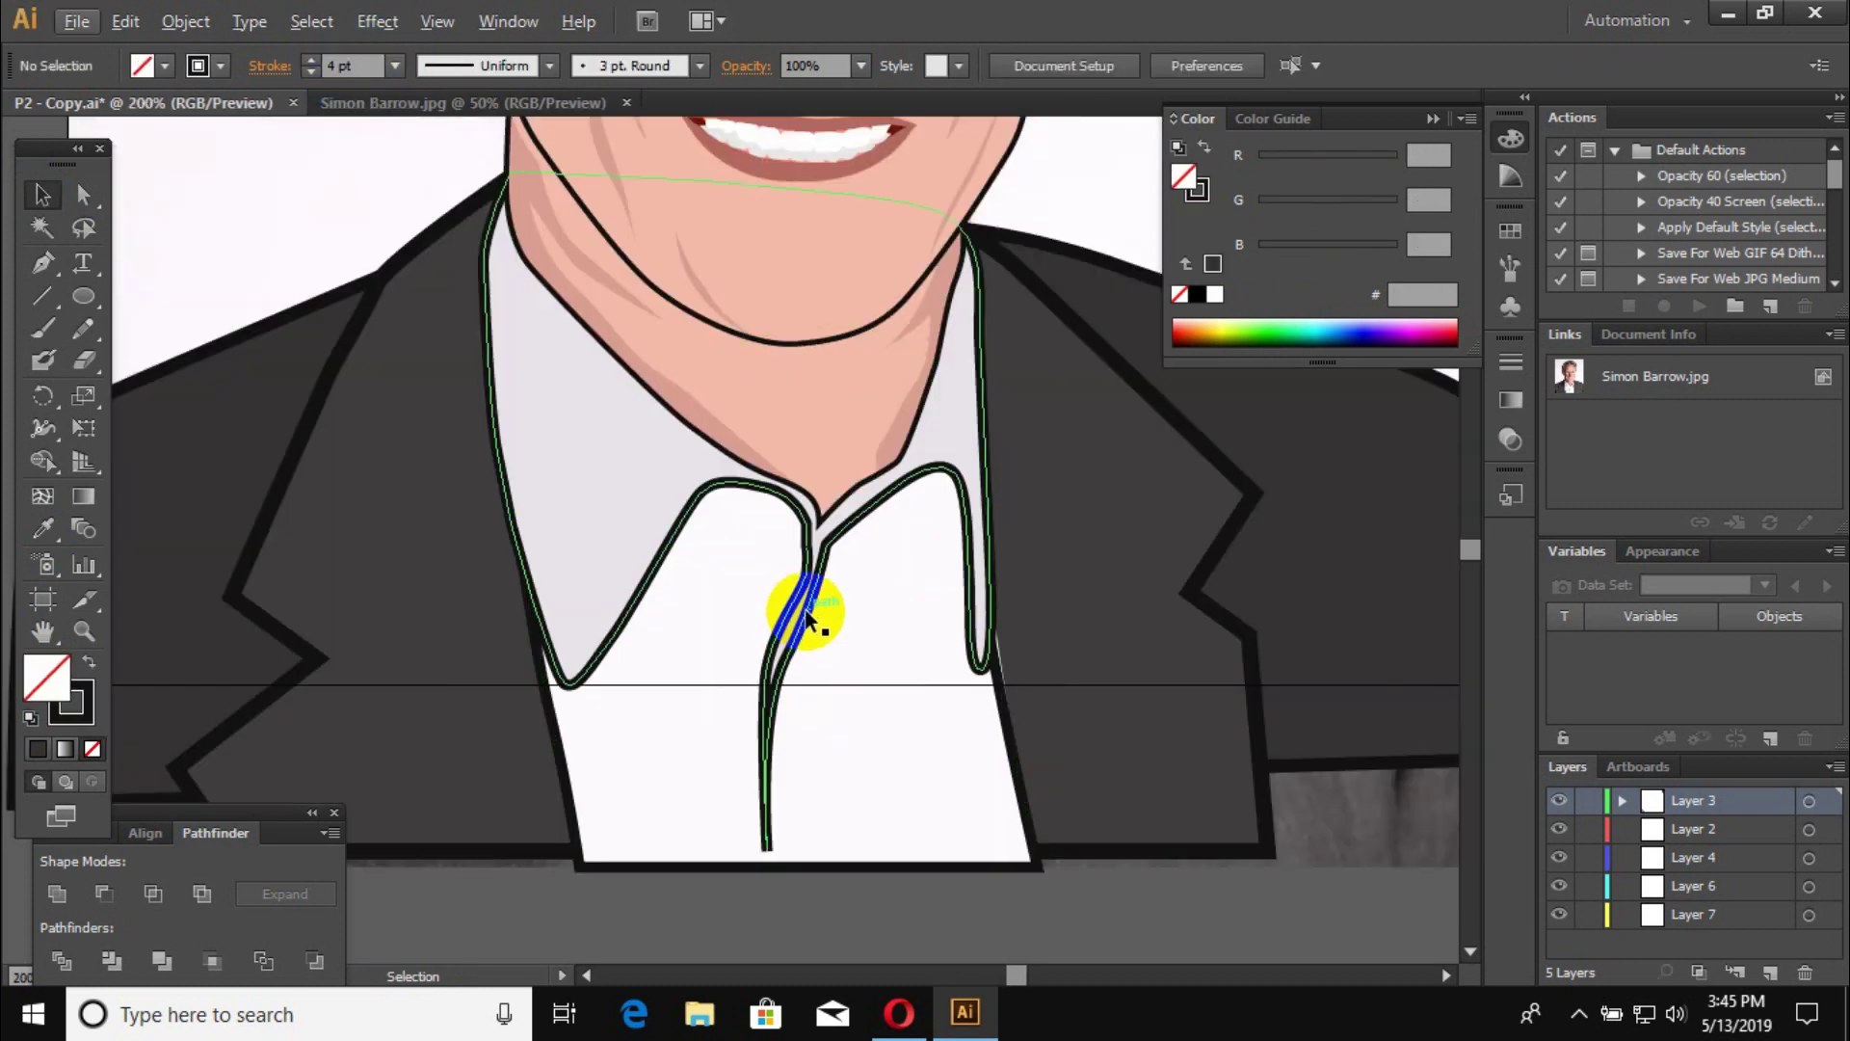
# Step: Draw a small white circle button on the left collar point
pyautogui.hotkey('ctrl', 'shift', 'a')
pyautogui.press('l')
pyautogui.press('v')
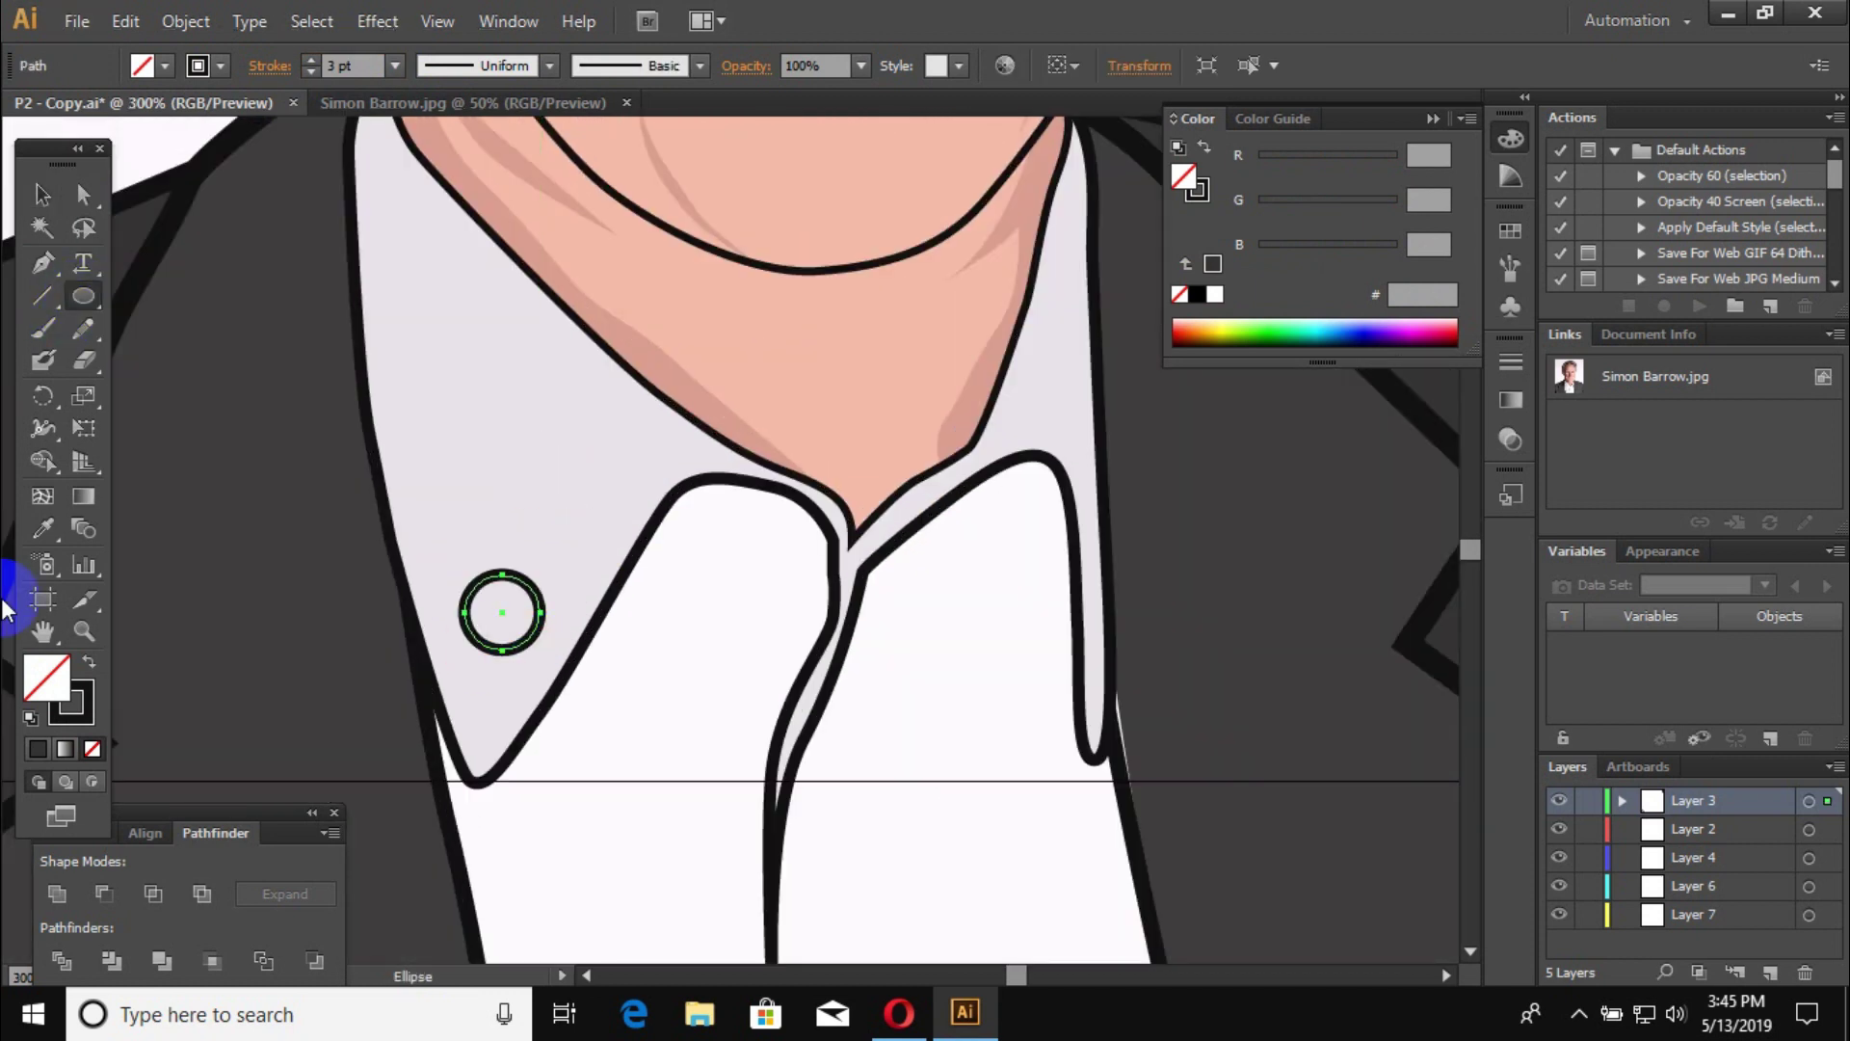
pyautogui.click(500, 611)
pyautogui.hotkey('ctrl', '0')
pyautogui.hotkey('ctrl', '+')
pyautogui.hotkey('ctrl', '+')
# Step: Select the hair shape and zoom in on the forehead hairline with the Pen tool
pyautogui.click(732, 419)
pyautogui.click(45, 533)
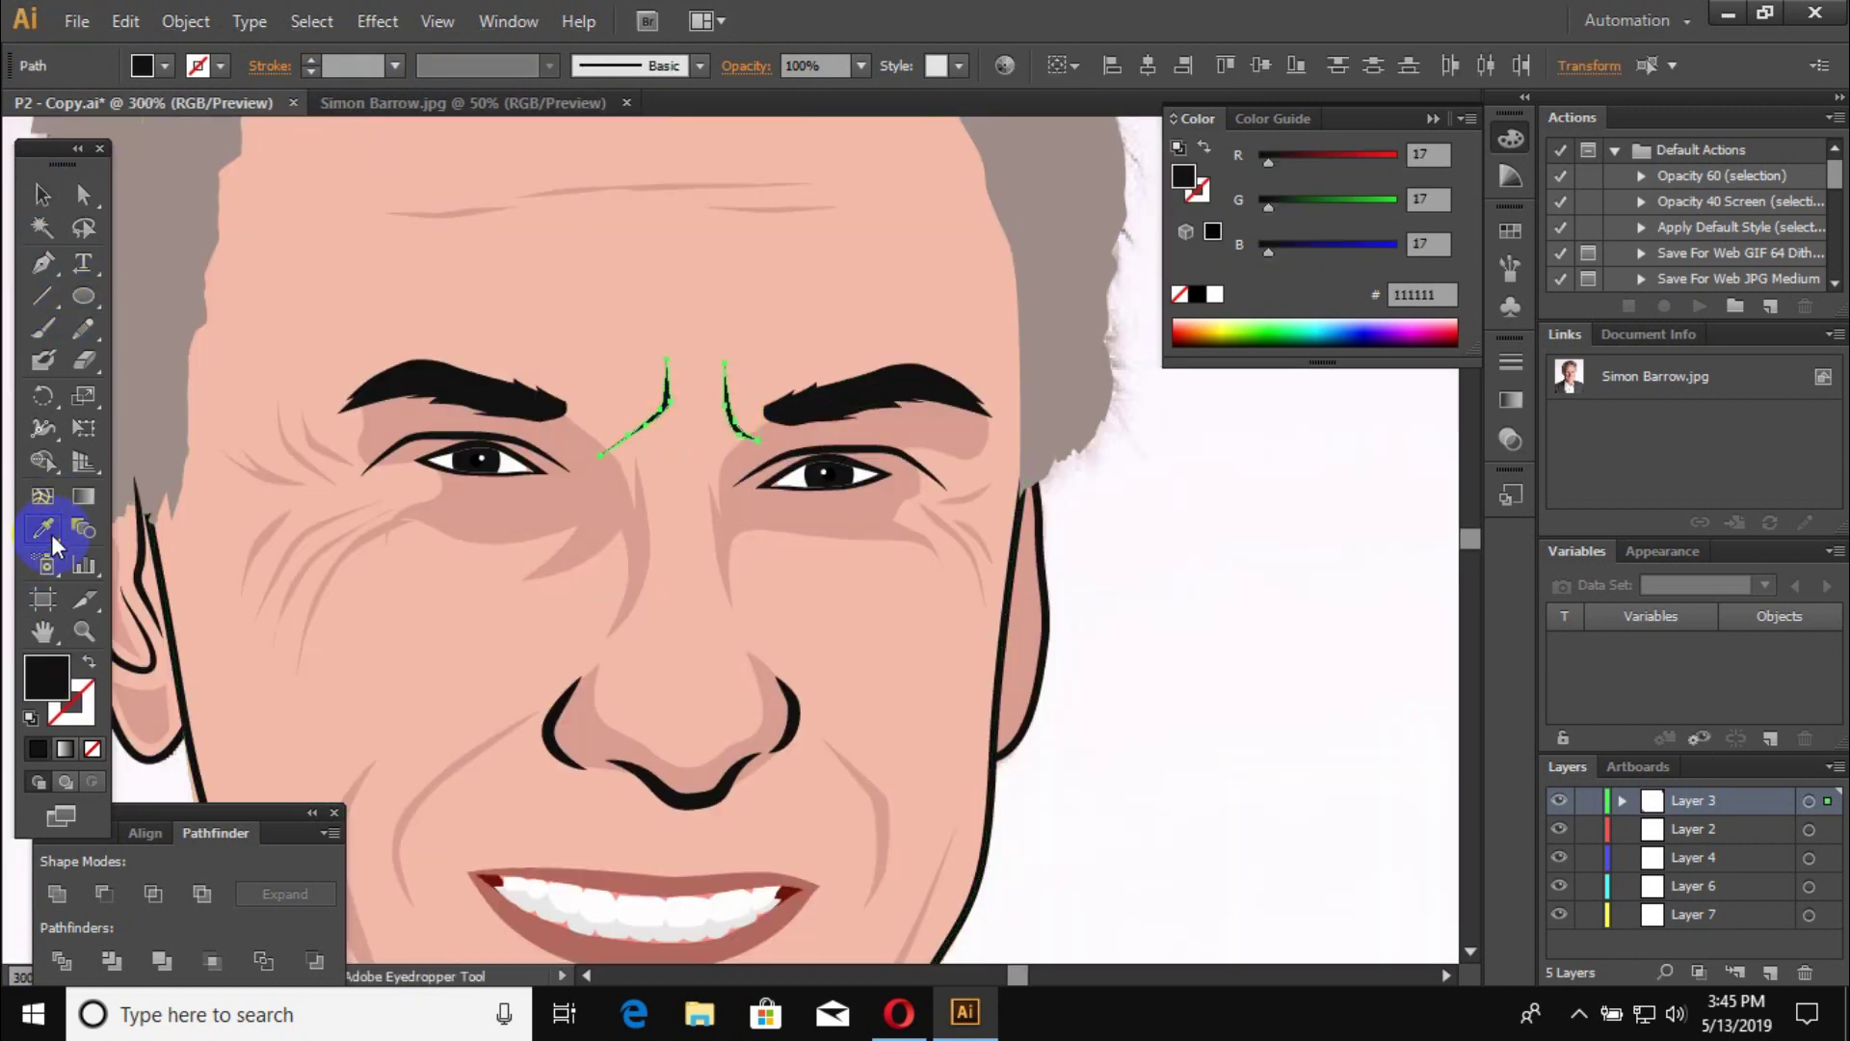
pyautogui.hotkey('ctrl', '0')
pyautogui.click(821, 386)
pyautogui.hotkey('ctrl', '+')
pyautogui.hotkey('ctrl', '+')
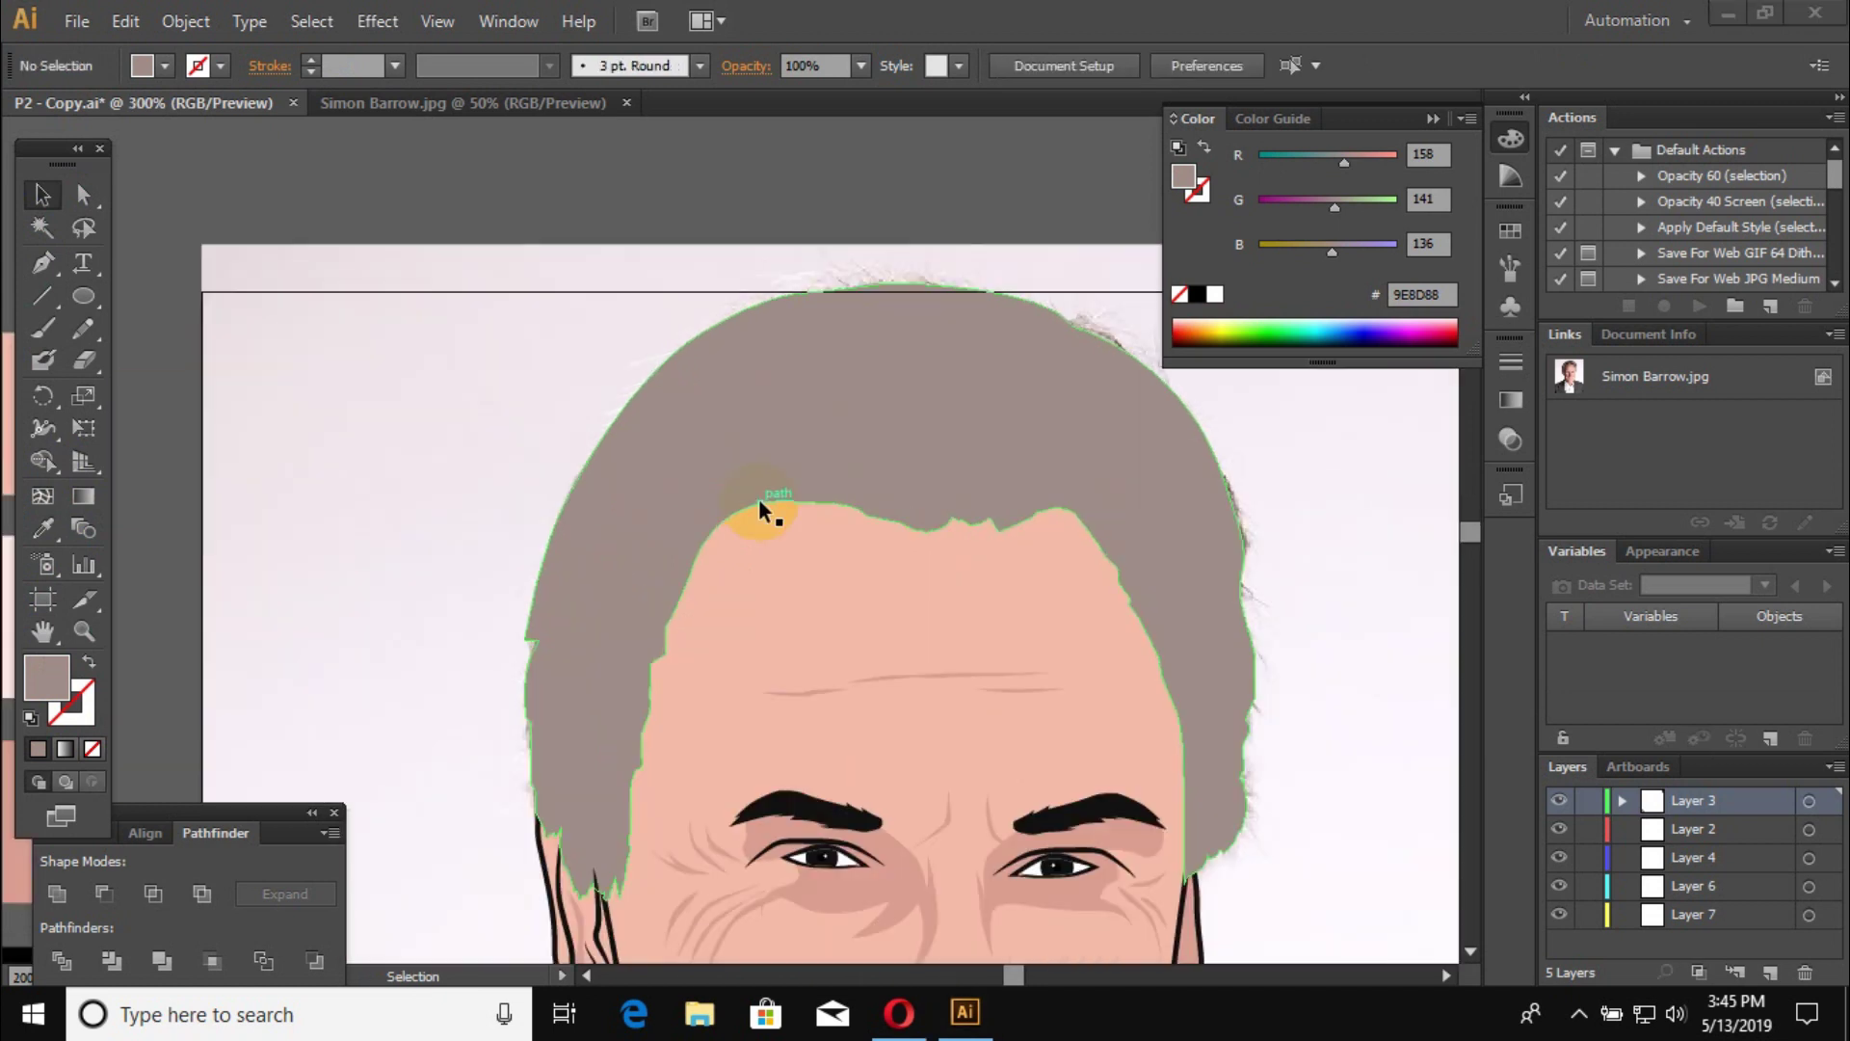
pyautogui.press('p')
pyautogui.hotkey('ctrl', '+')
pyautogui.scroll(2, 887, 497)
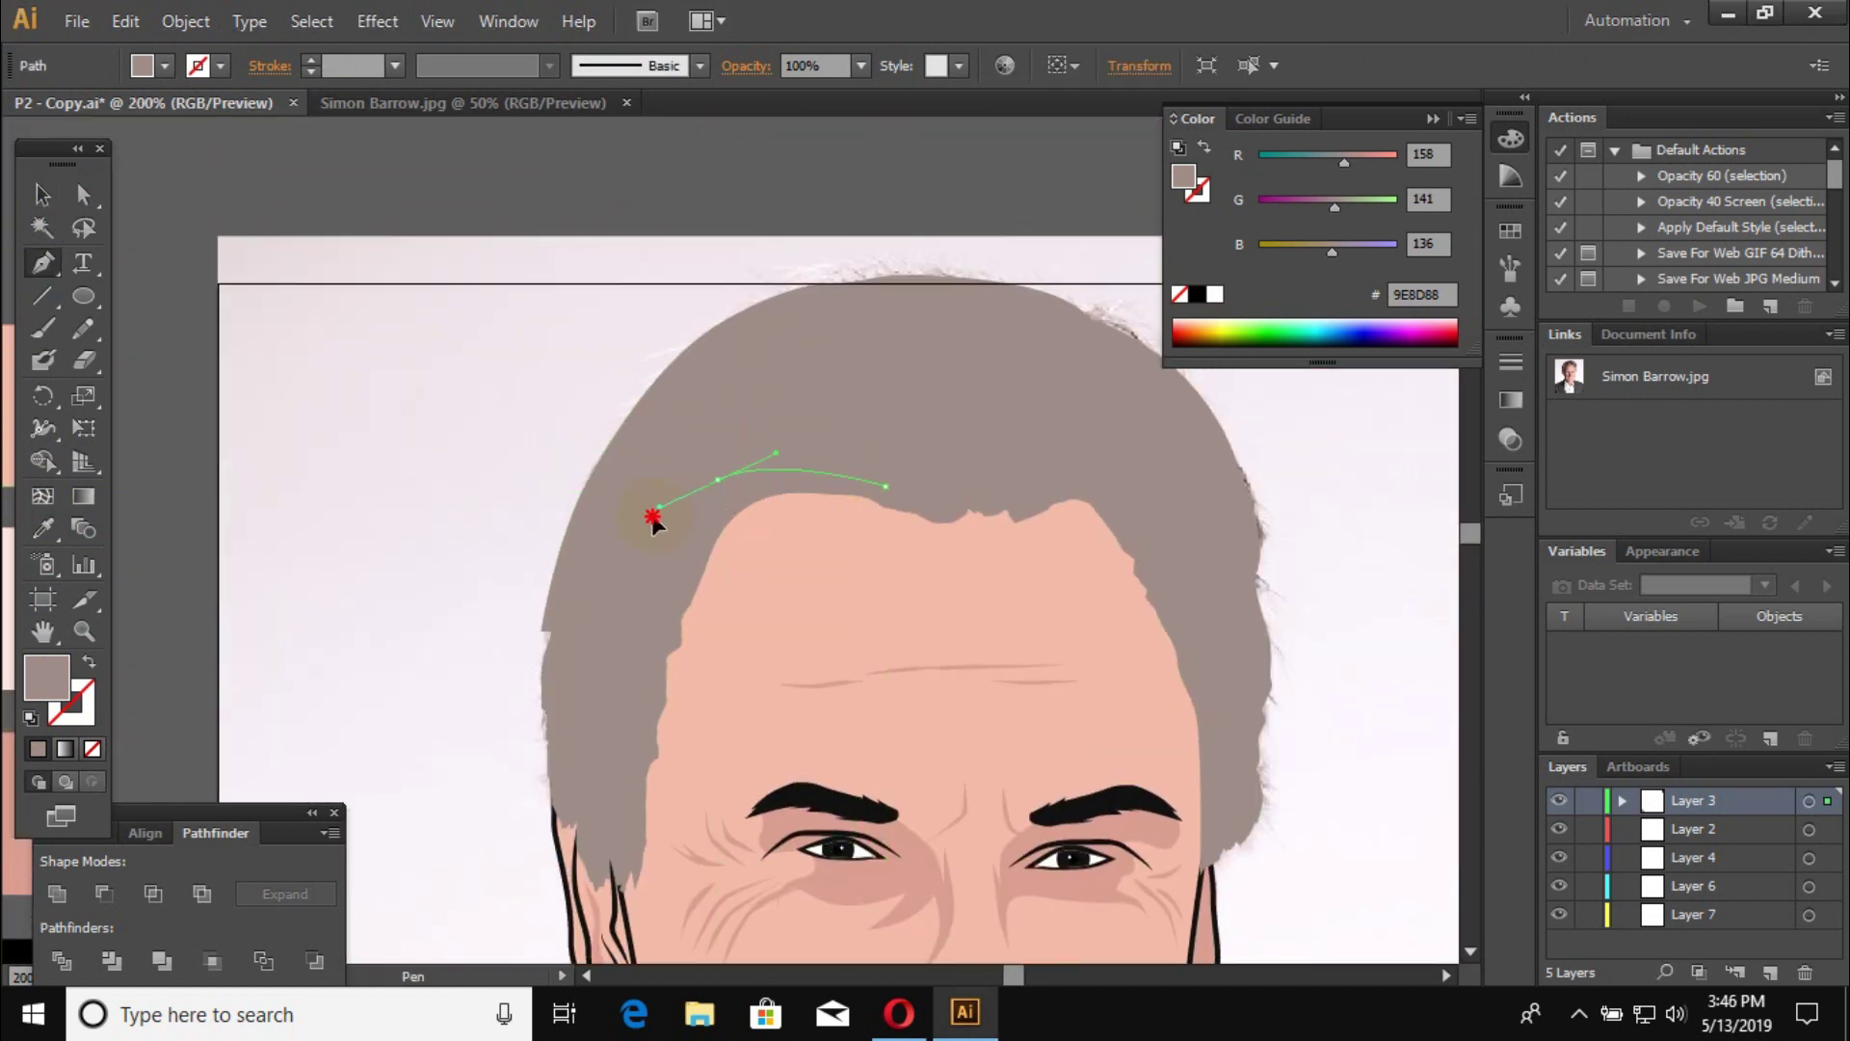
pyautogui.hotkey('ctrl', '+')
# Step: Set the fill to 84736F and draw darker grey strands across the top of the hair
pyautogui.doubleClick(47, 678)
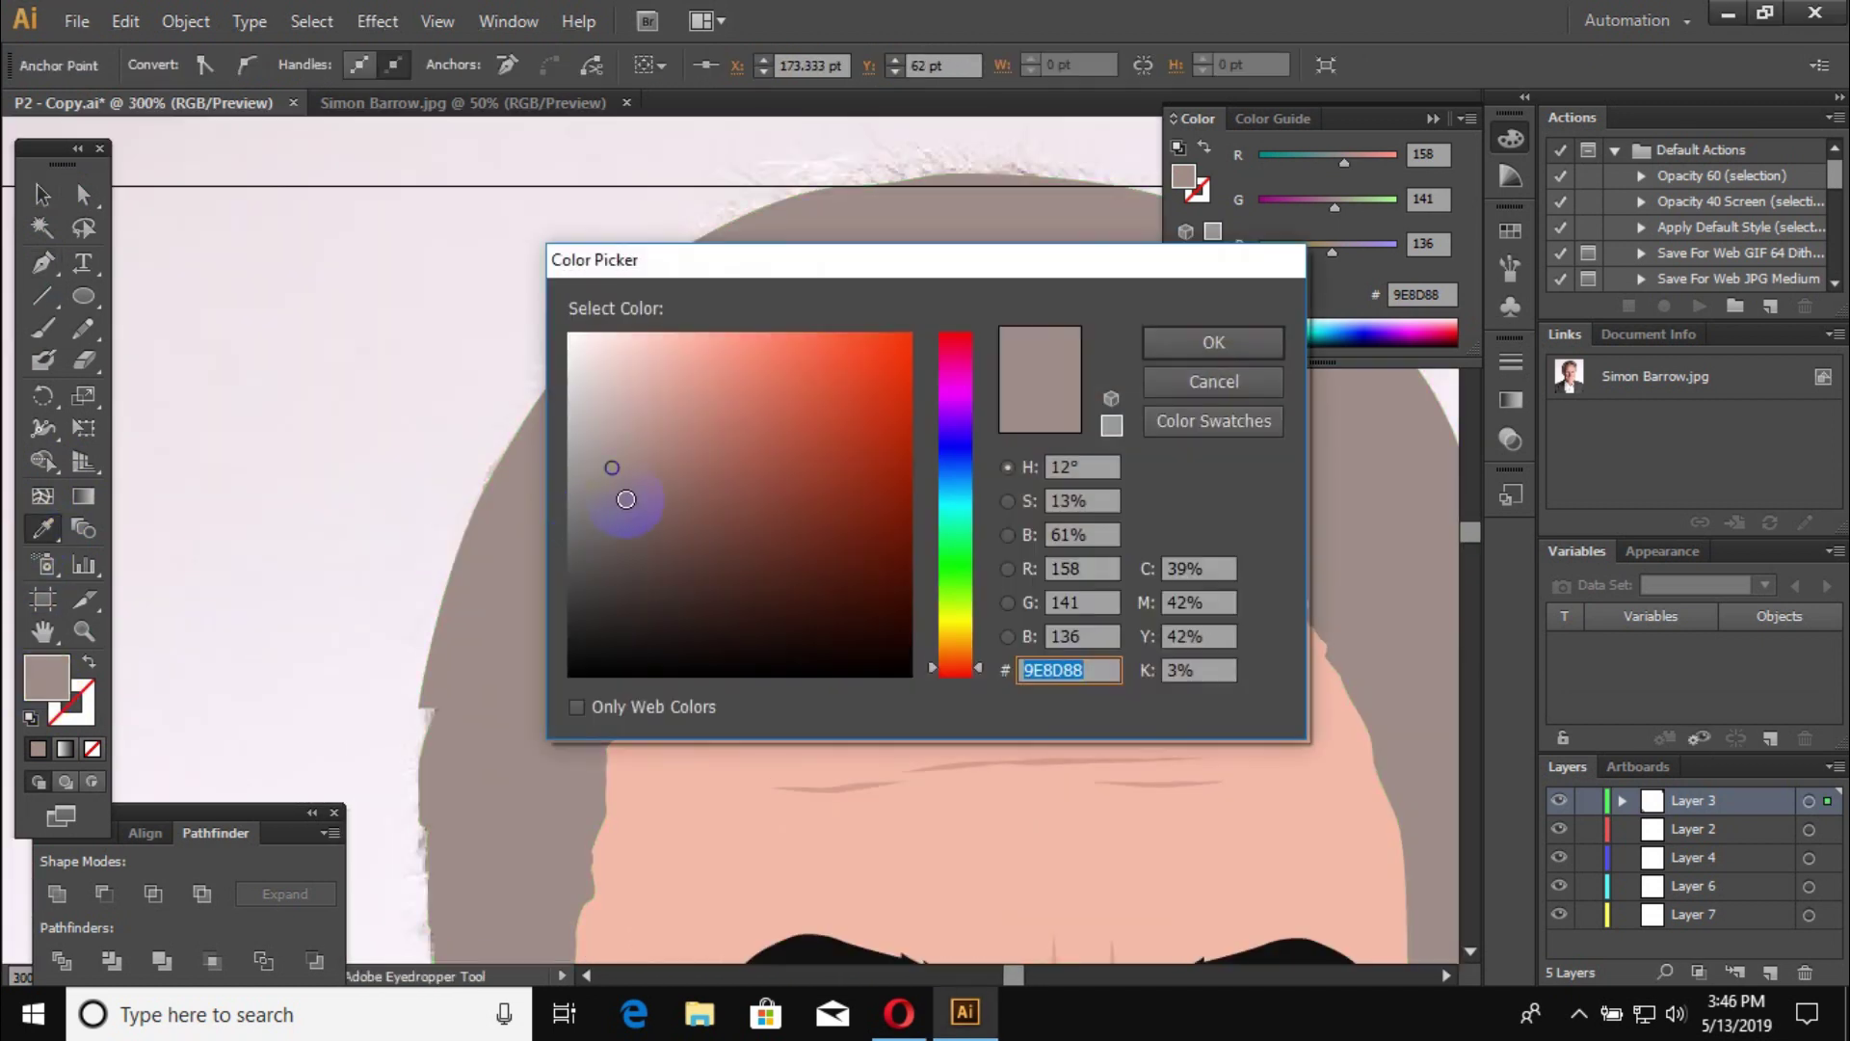
pyautogui.click(1214, 339)
pyautogui.press('p')
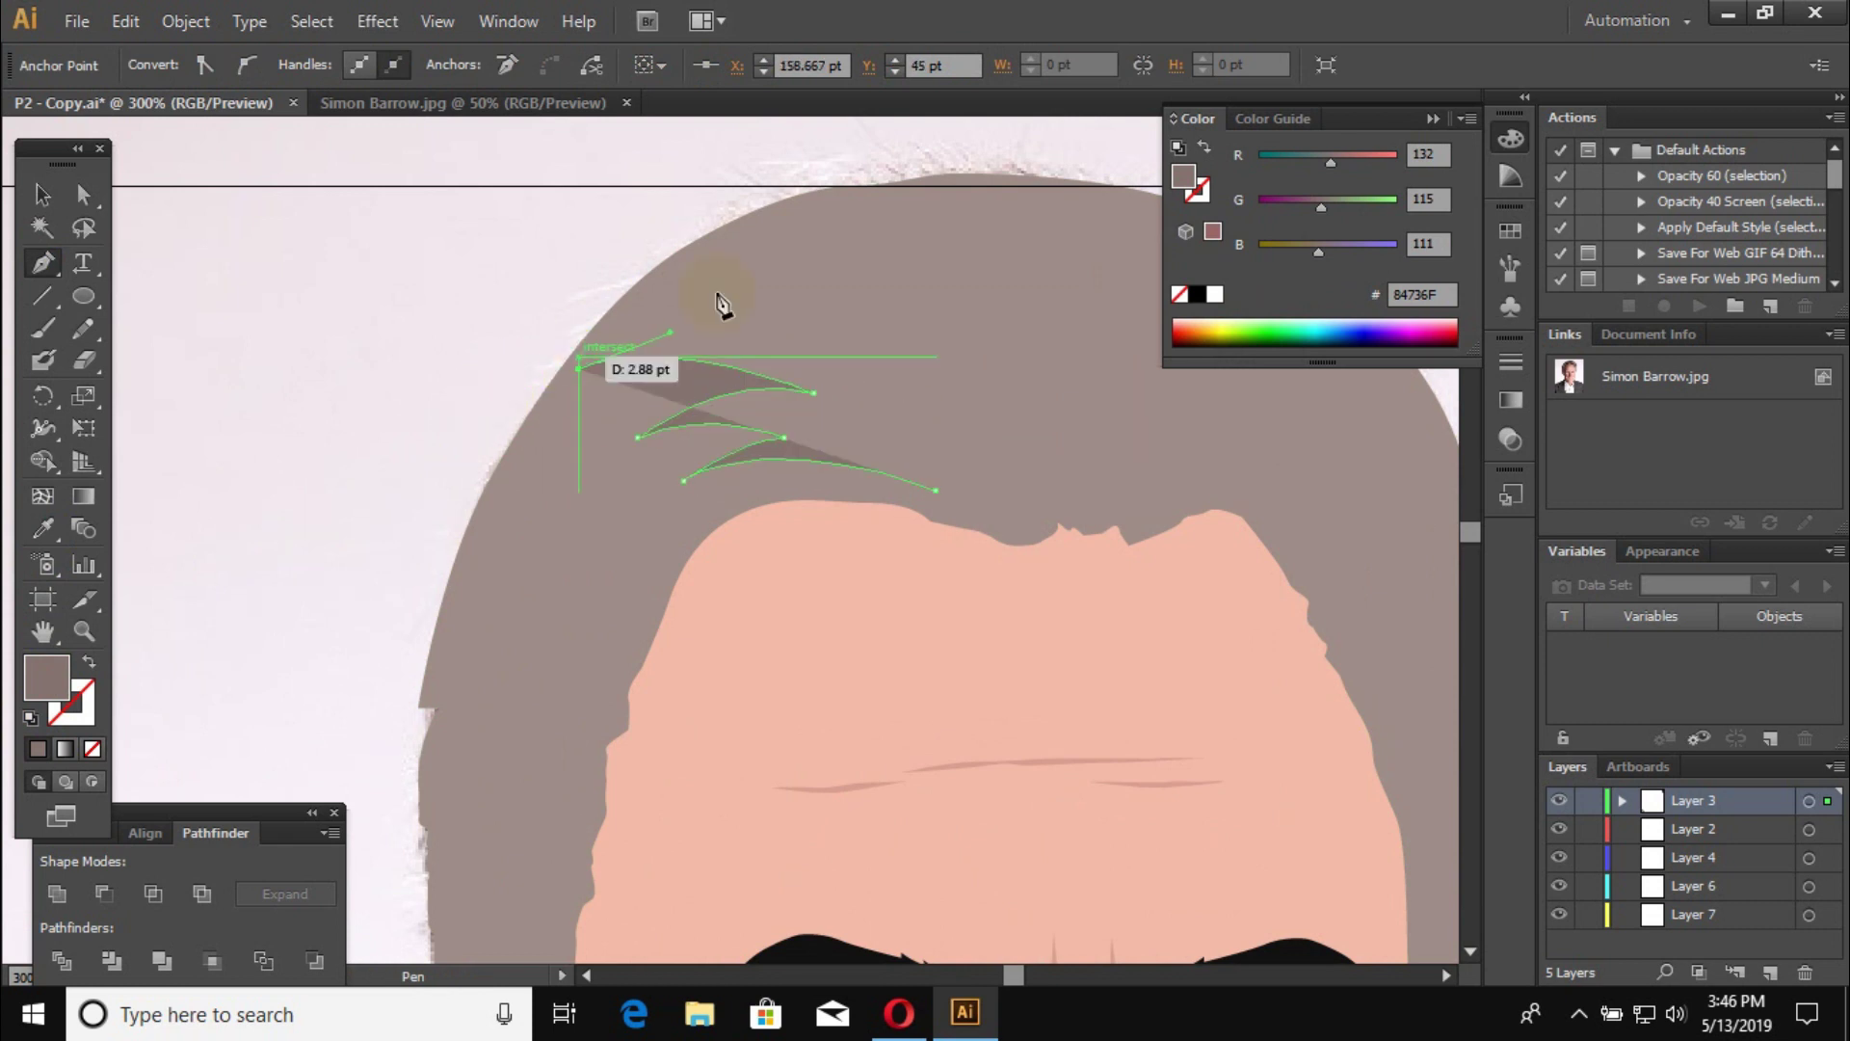
pyautogui.click(814, 391)
pyautogui.click(576, 369)
pyautogui.scroll(2, 726, 289)
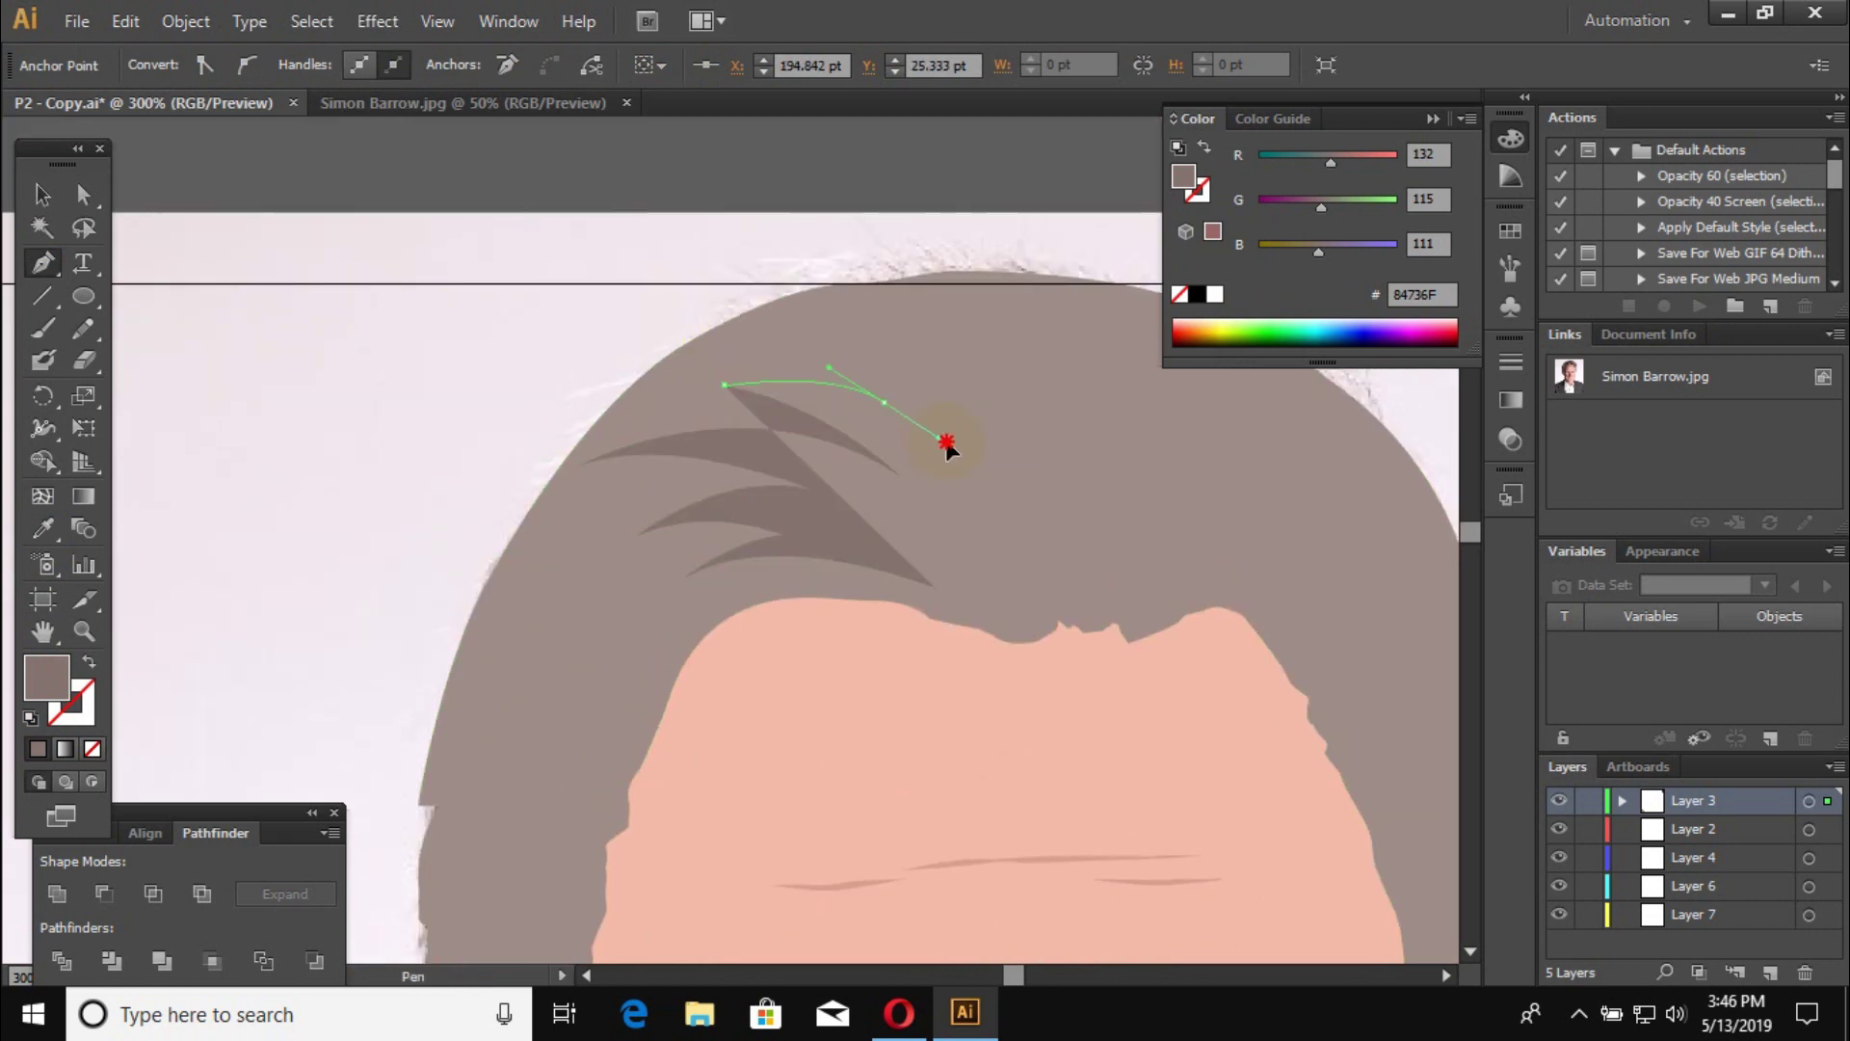
pyautogui.click(666, 334)
pyautogui.moveTo(735, 331); pyautogui.dragTo(756, 349)
pyautogui.moveTo(1038, 588); pyautogui.dragTo(918, 451)
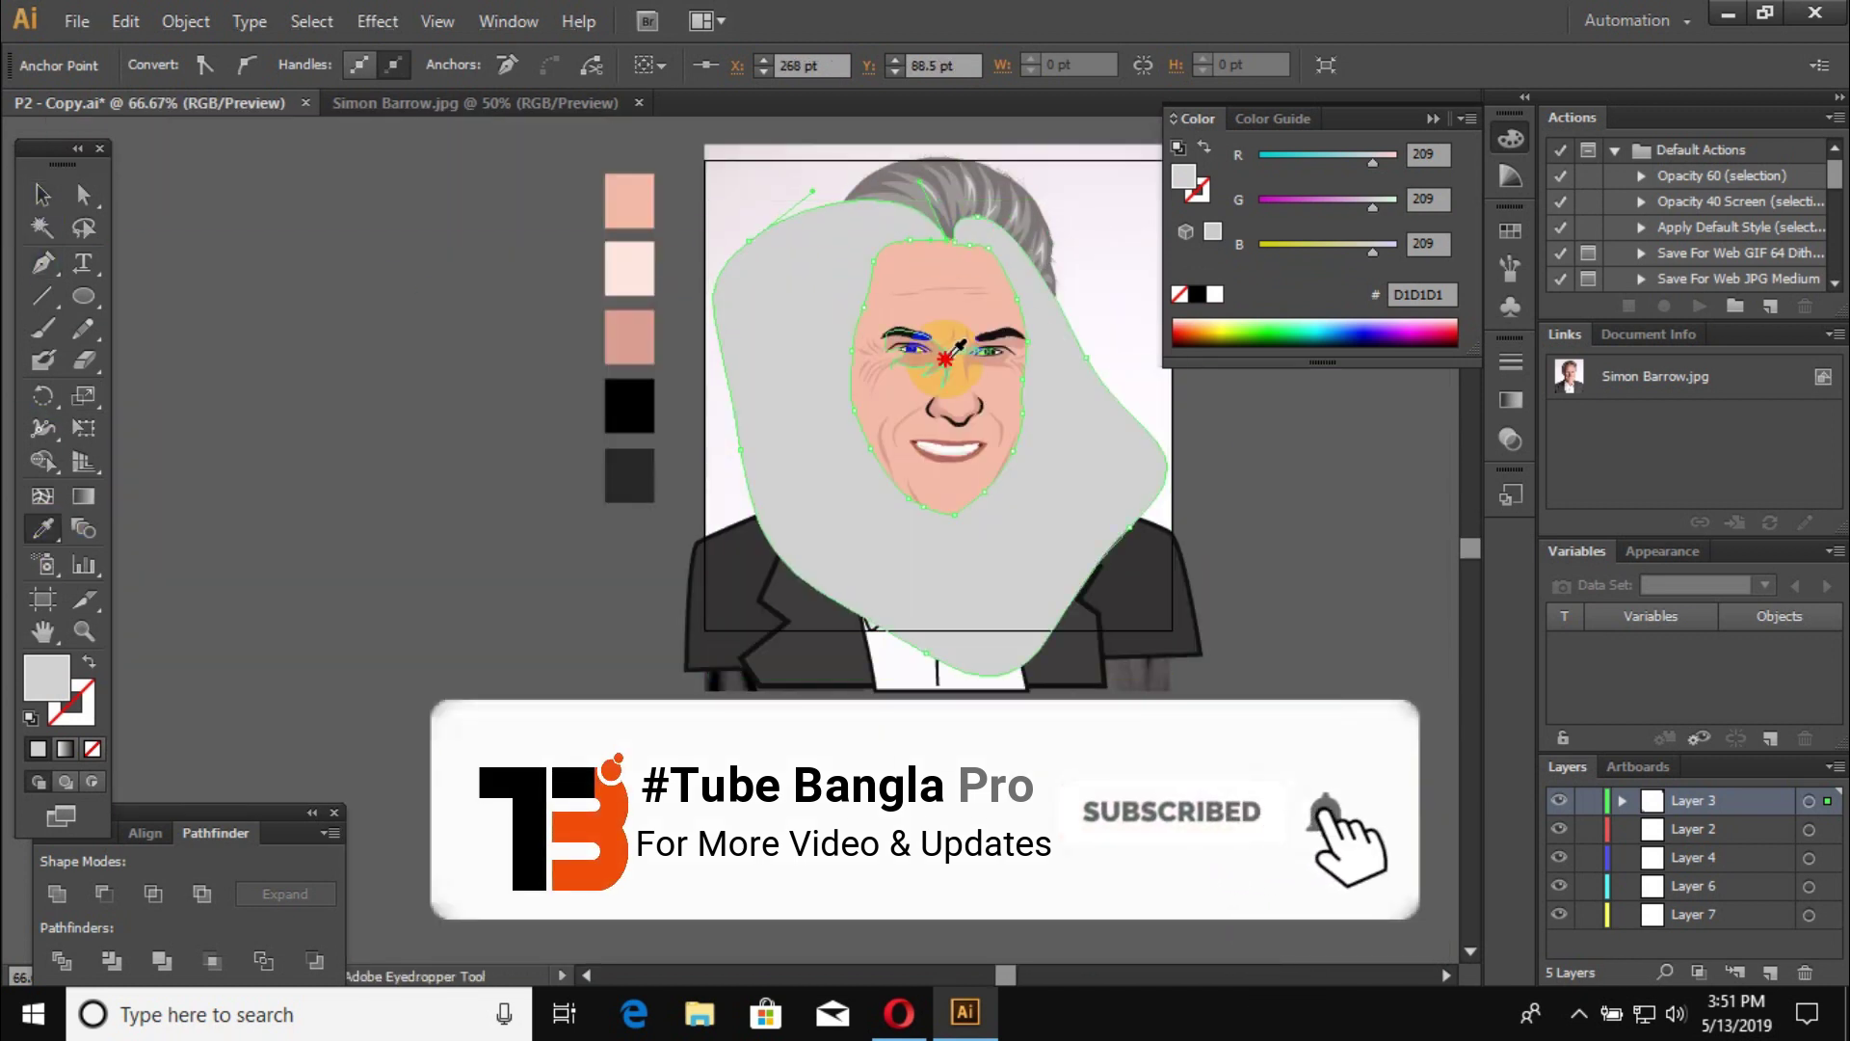
# Step: Fill the nose bridge shading shape with skin tone at 20% opacity
pyautogui.click(946, 360)
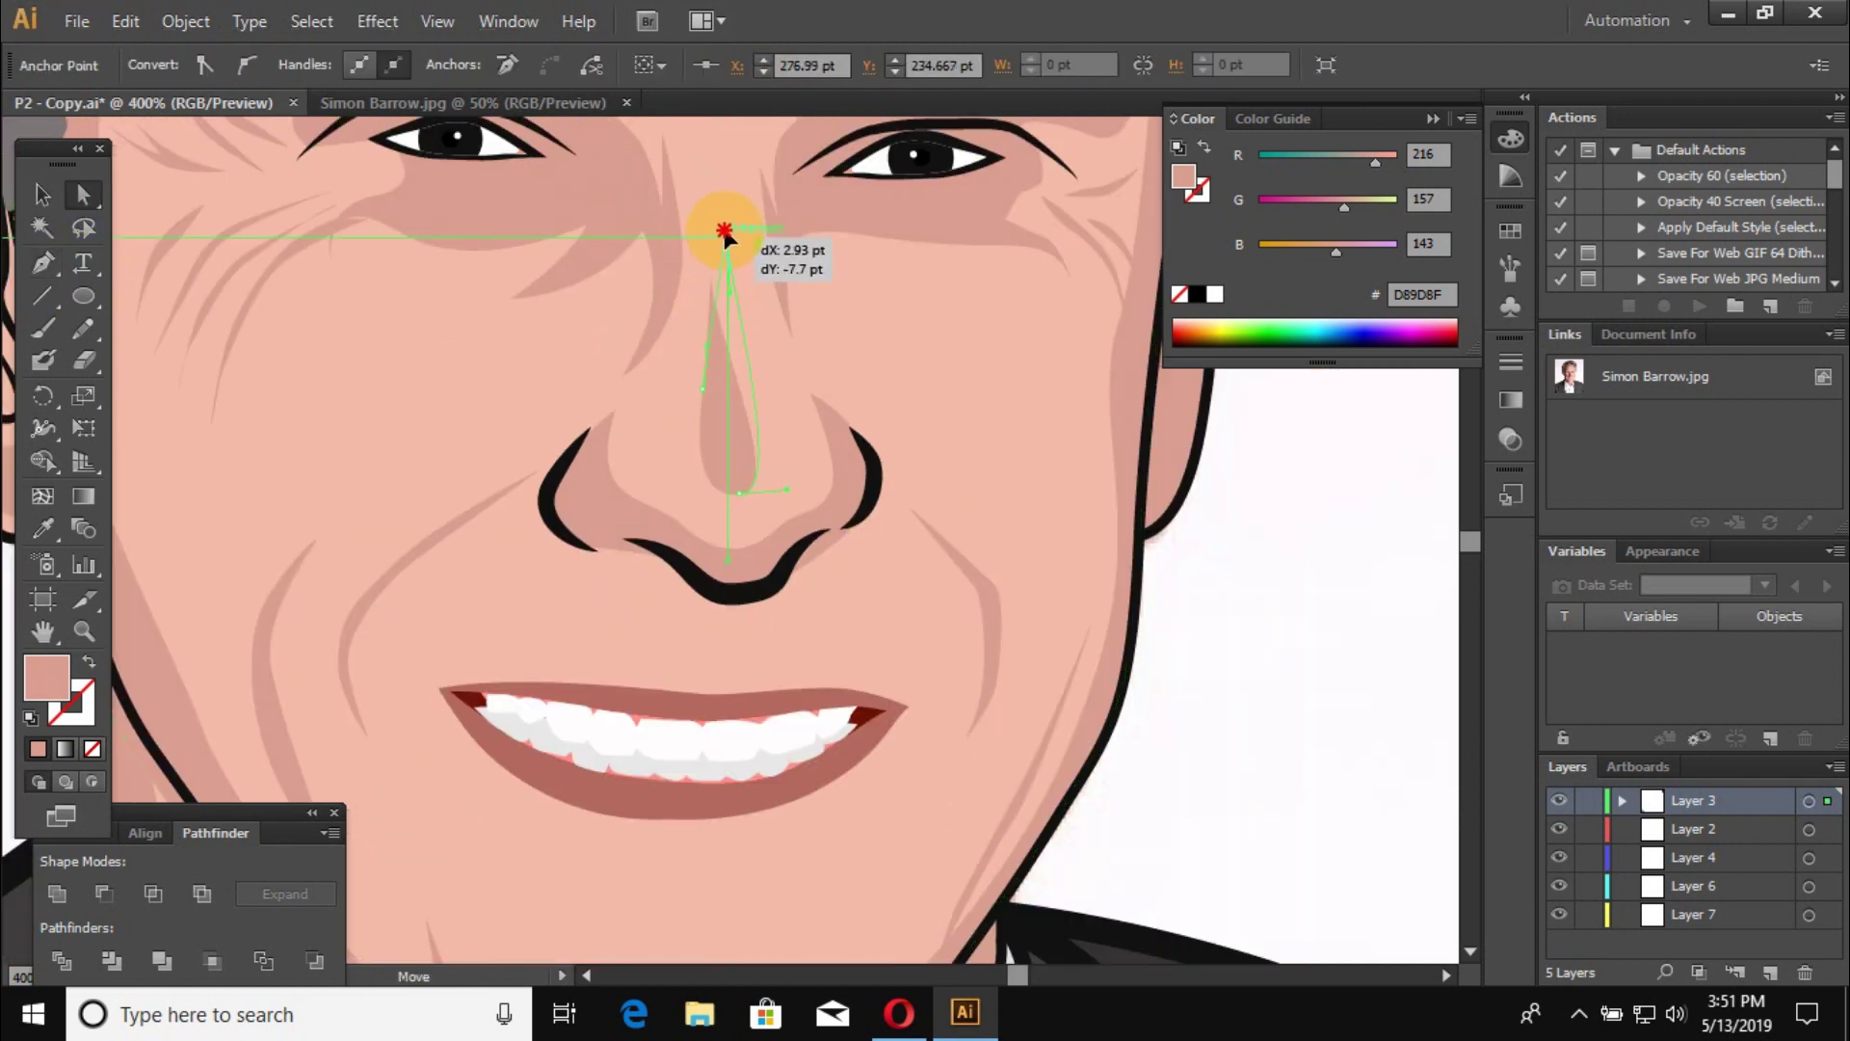
pyautogui.click(55, 192)
pyautogui.click(339, 67)
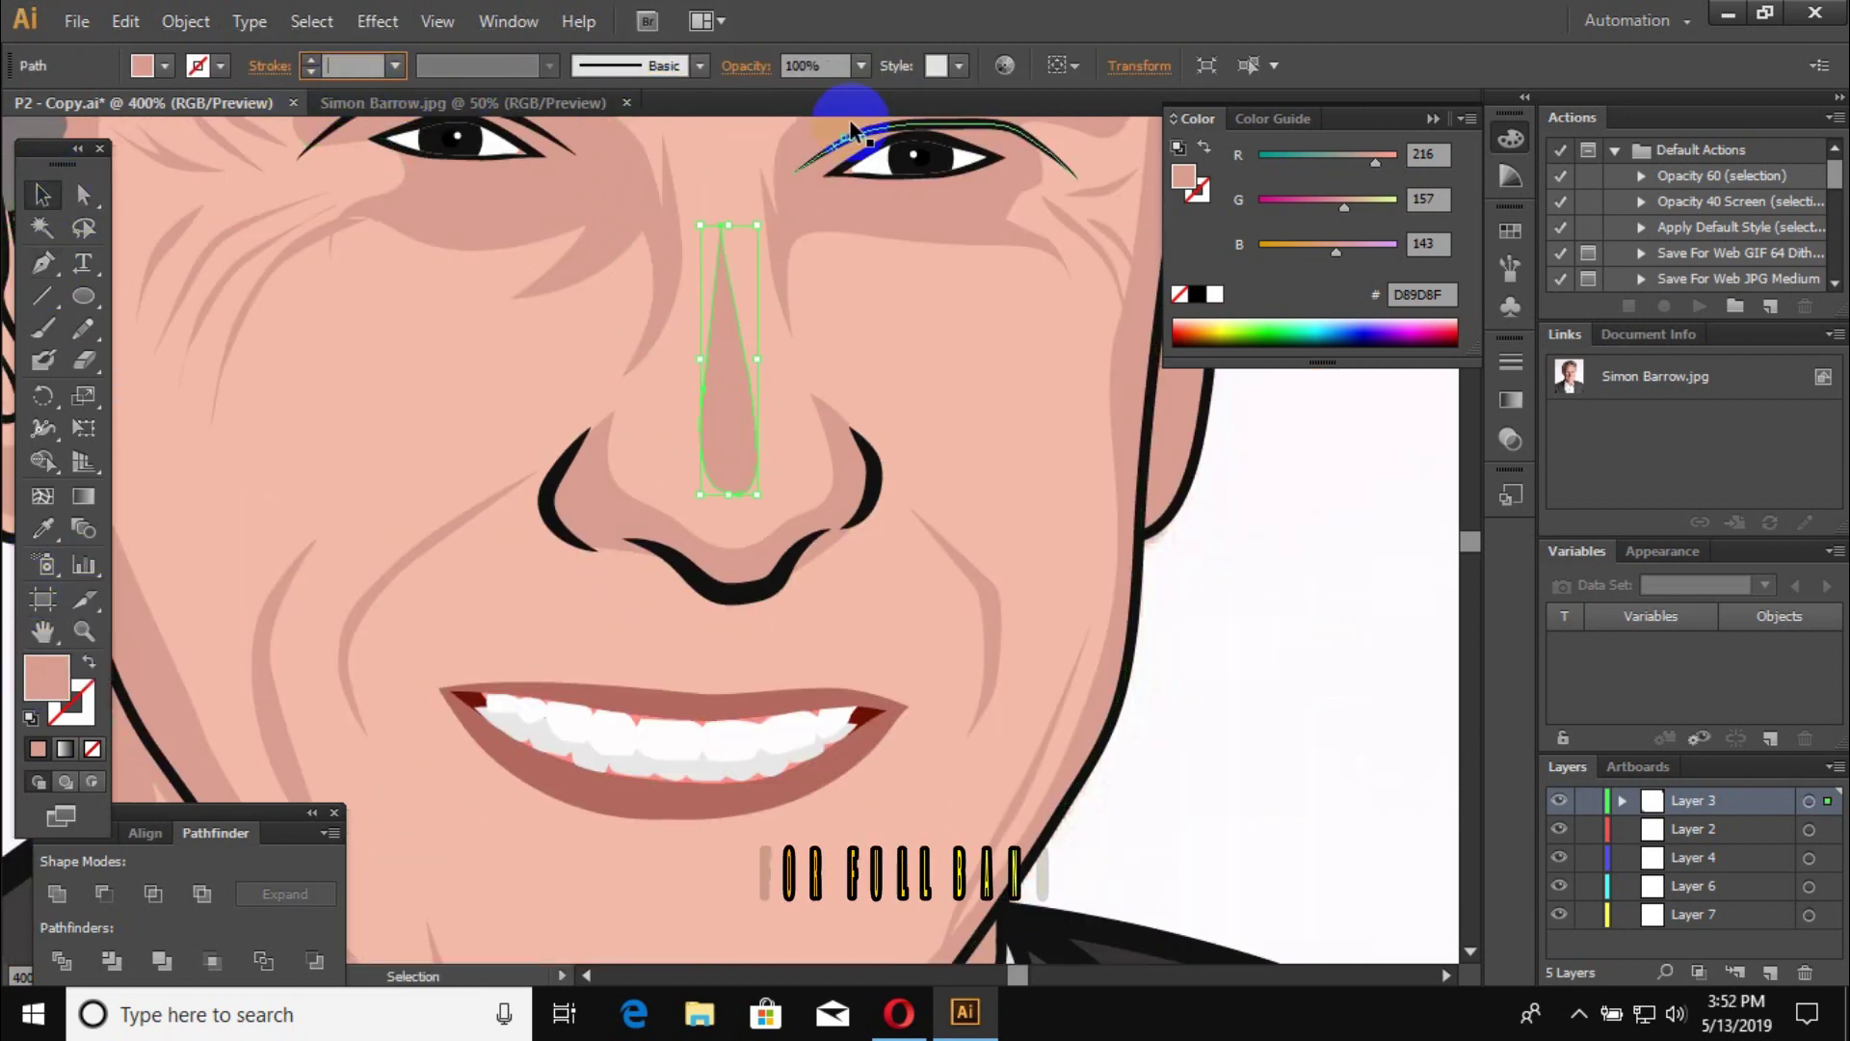
pyautogui.click(860, 65)
pyautogui.click(892, 248)
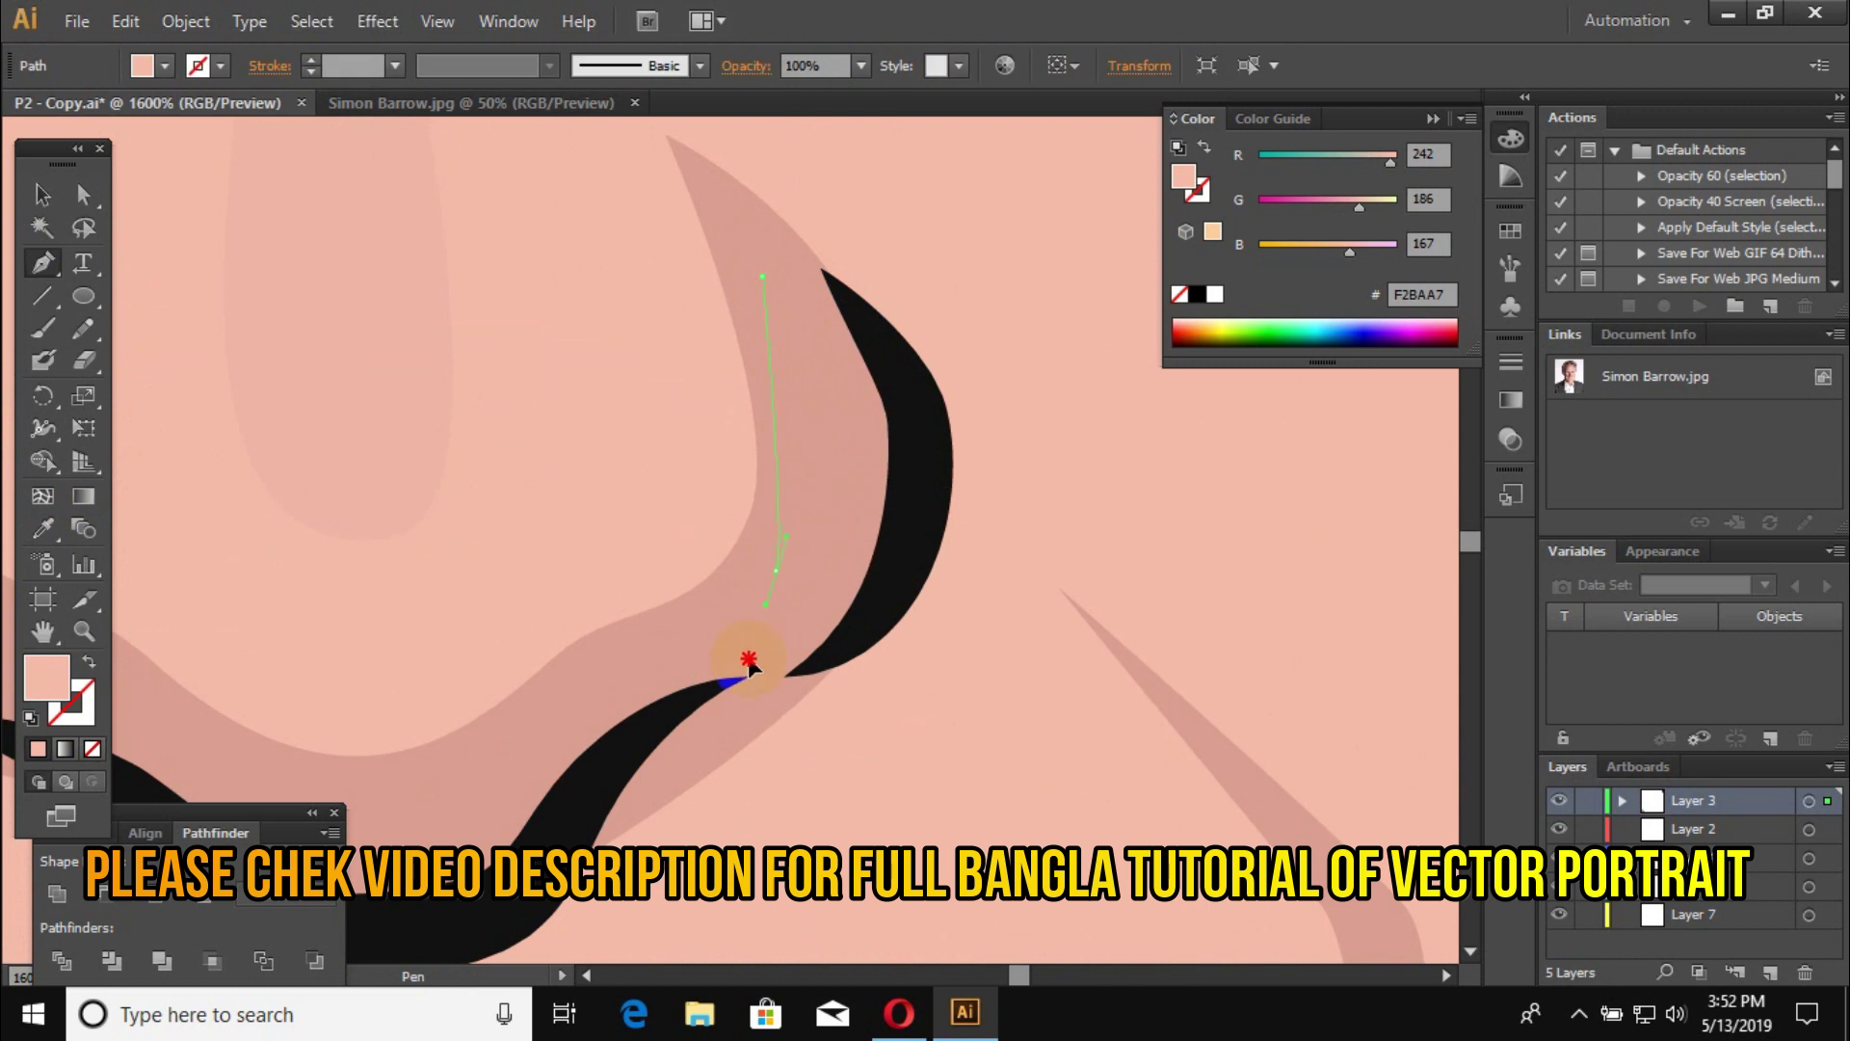
# Step: Curve the nostril shading and pull the lower-lip highlight's lower edge down
pyautogui.moveTo(776, 570); pyautogui.dragTo(817, 579)
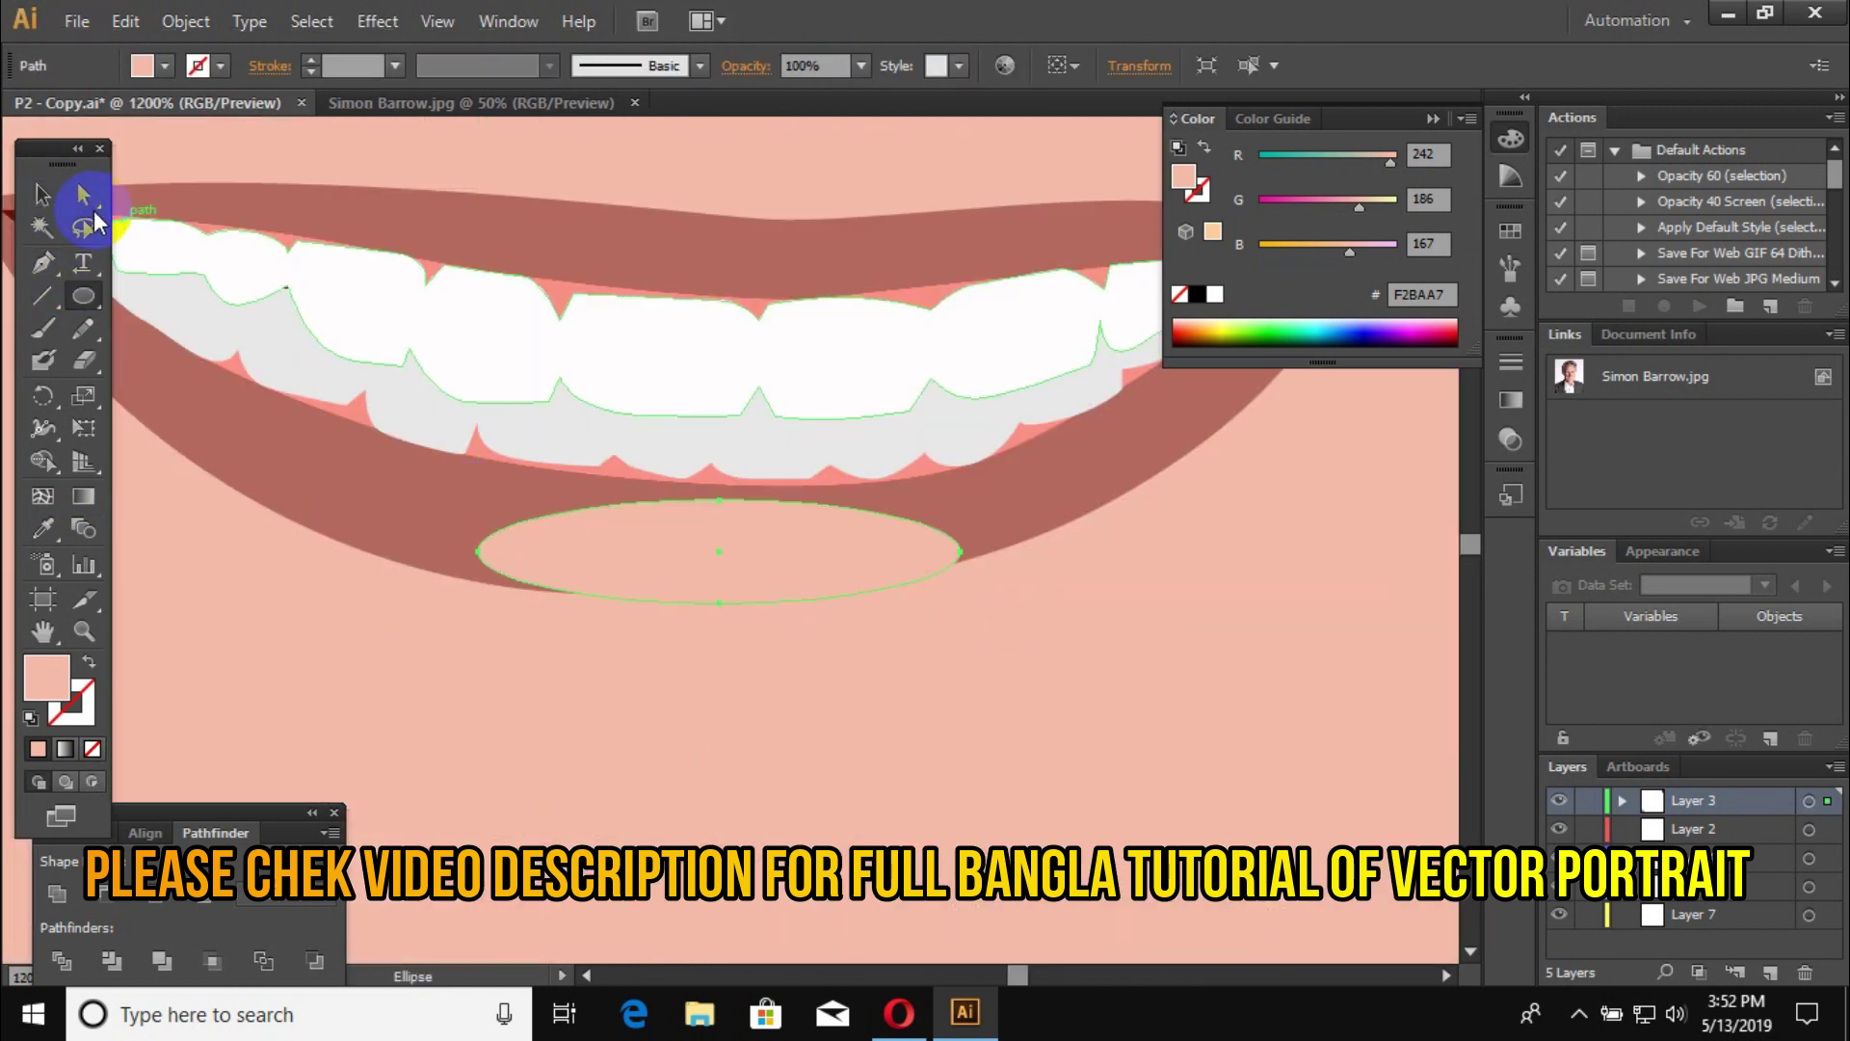
pyautogui.click(83, 194)
pyautogui.moveTo(718, 528); pyautogui.dragTo(718, 569)
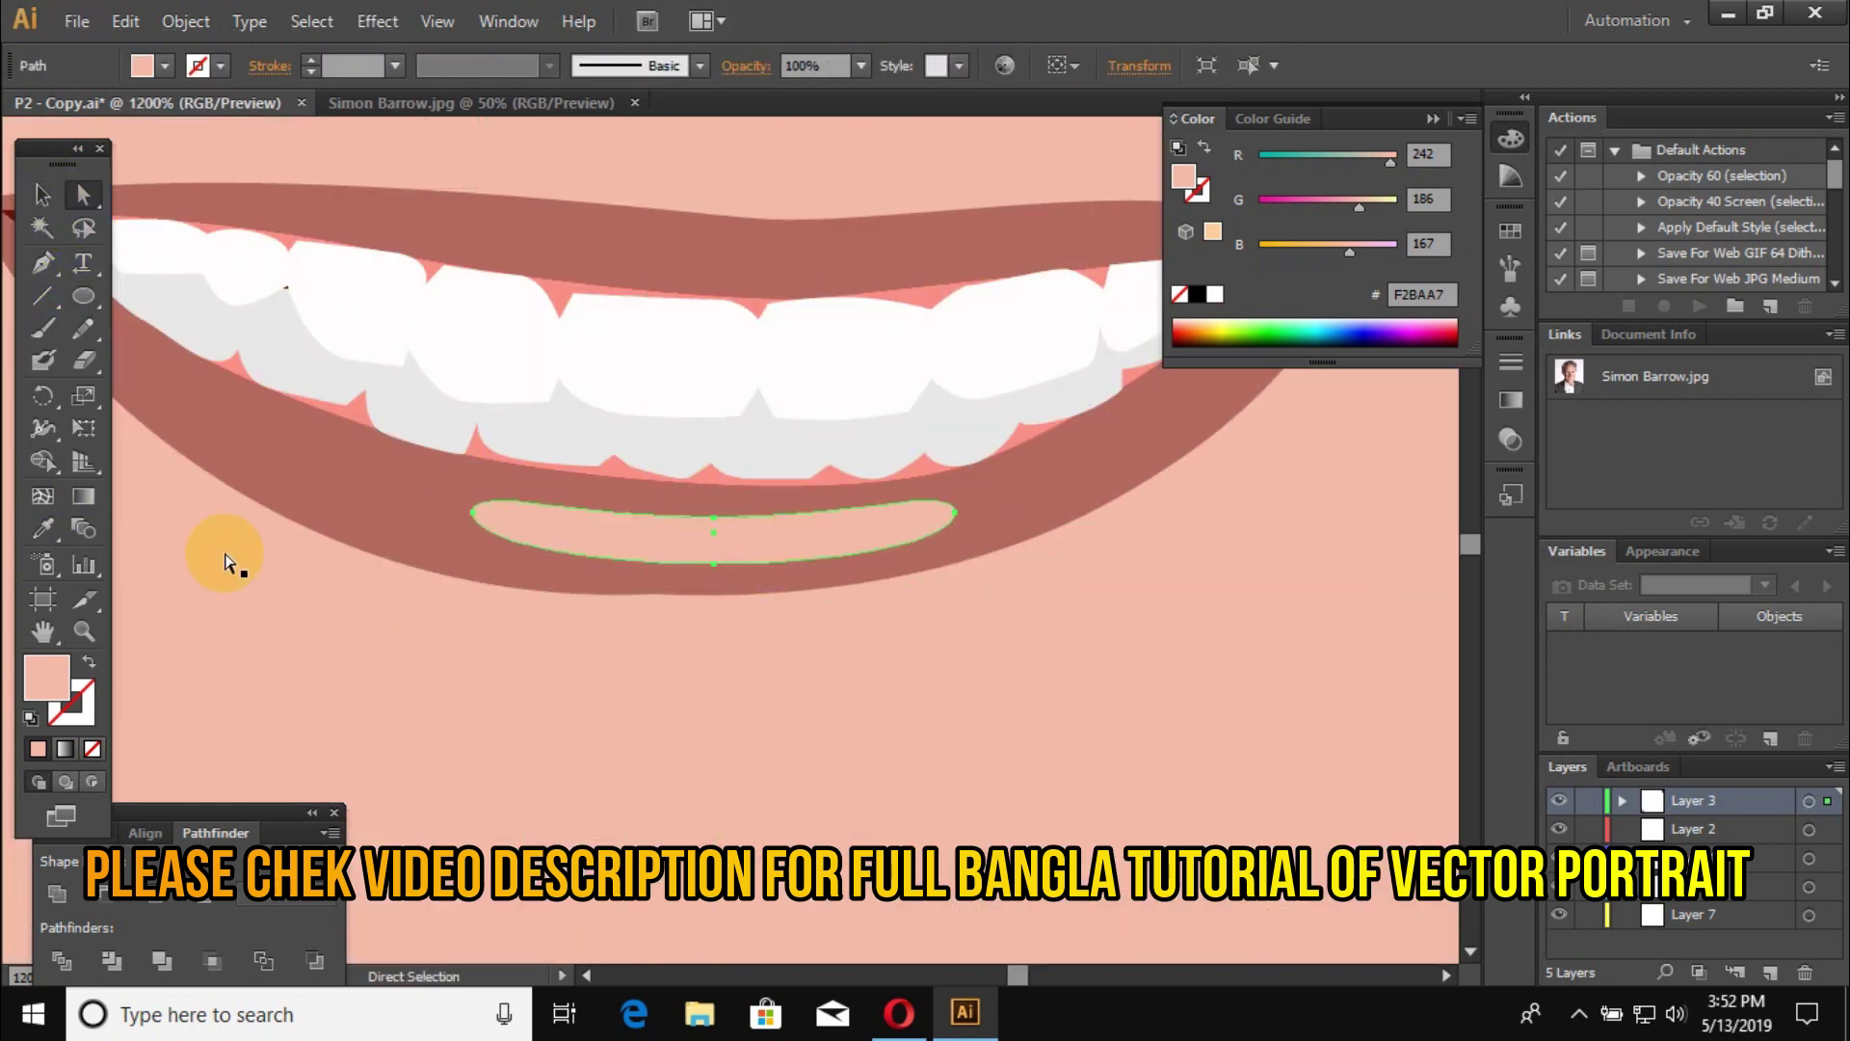
# Step: Pen-draw the first shading shape on the left lapel
pyautogui.click(42, 528)
pyautogui.click(557, 475)
pyautogui.doubleClick(1183, 176)
pyautogui.hotkey('ctrl', '0')
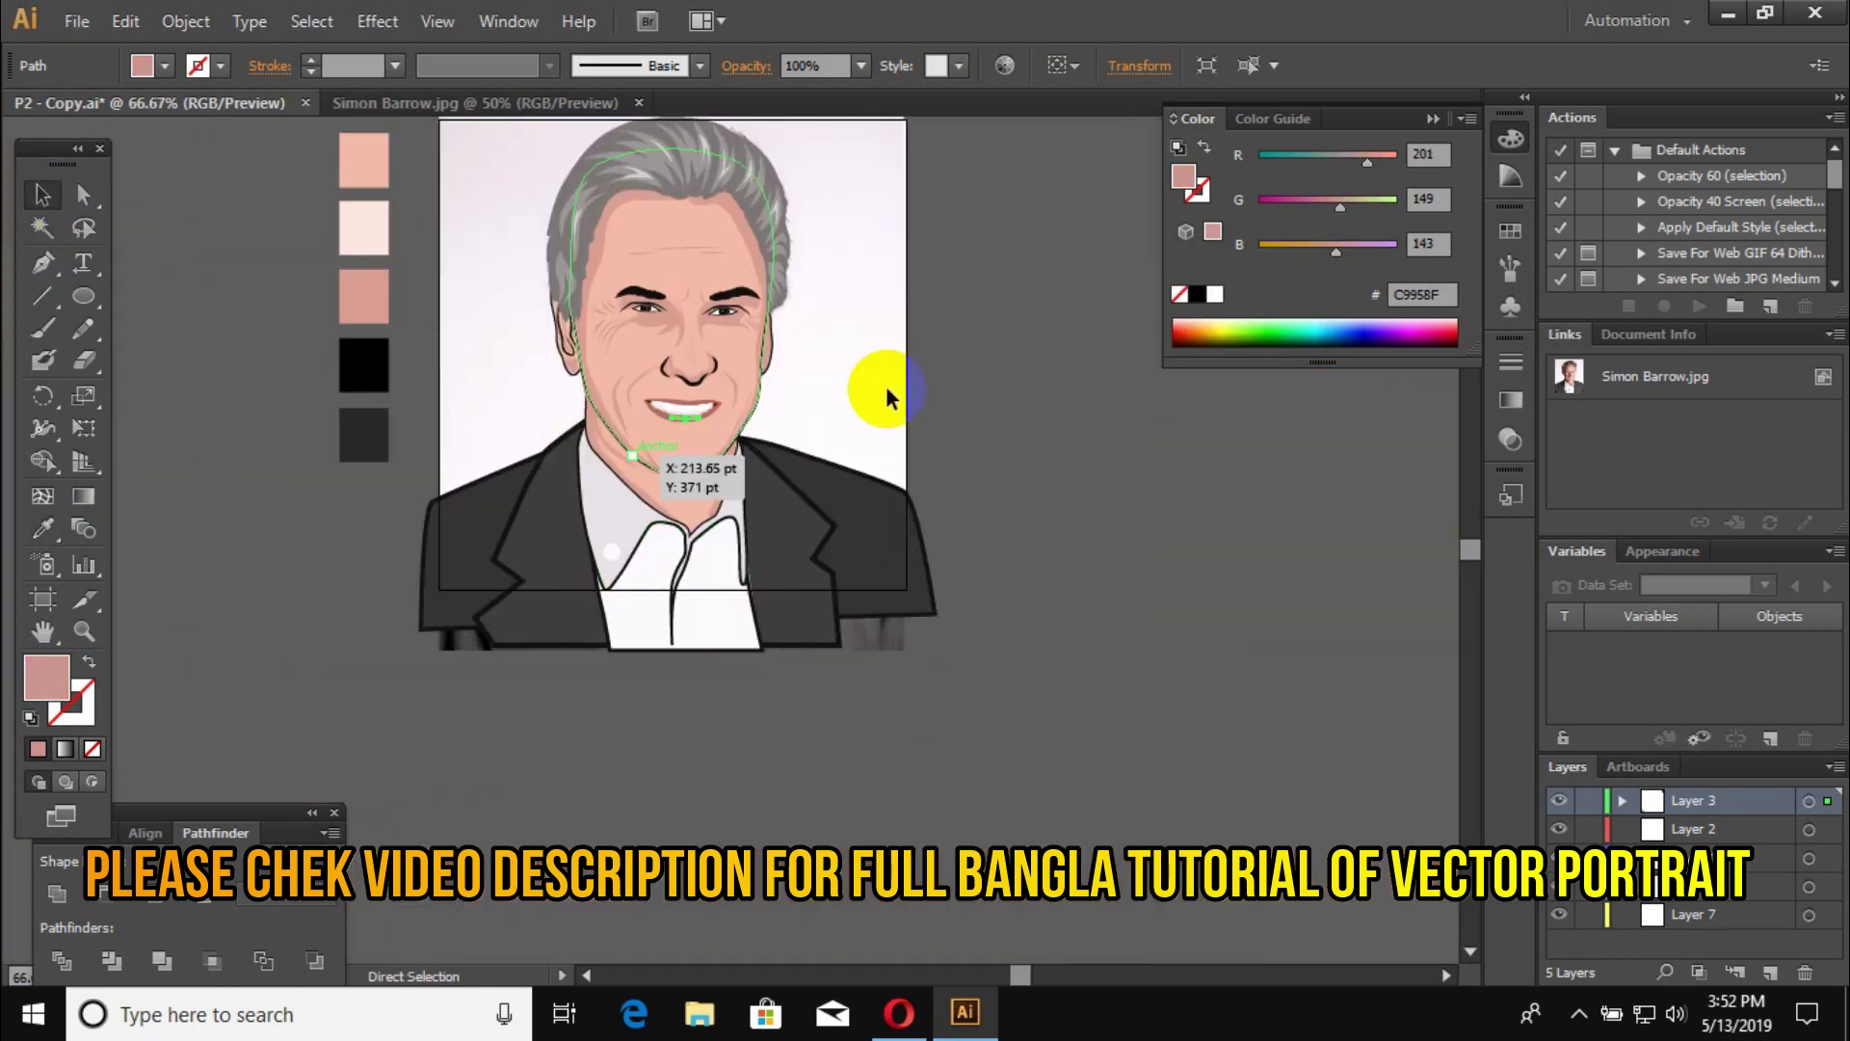
pyautogui.hotkey('ctrl', '+')
pyautogui.click(693, 401)
pyautogui.hotkey('ctrl', '0')
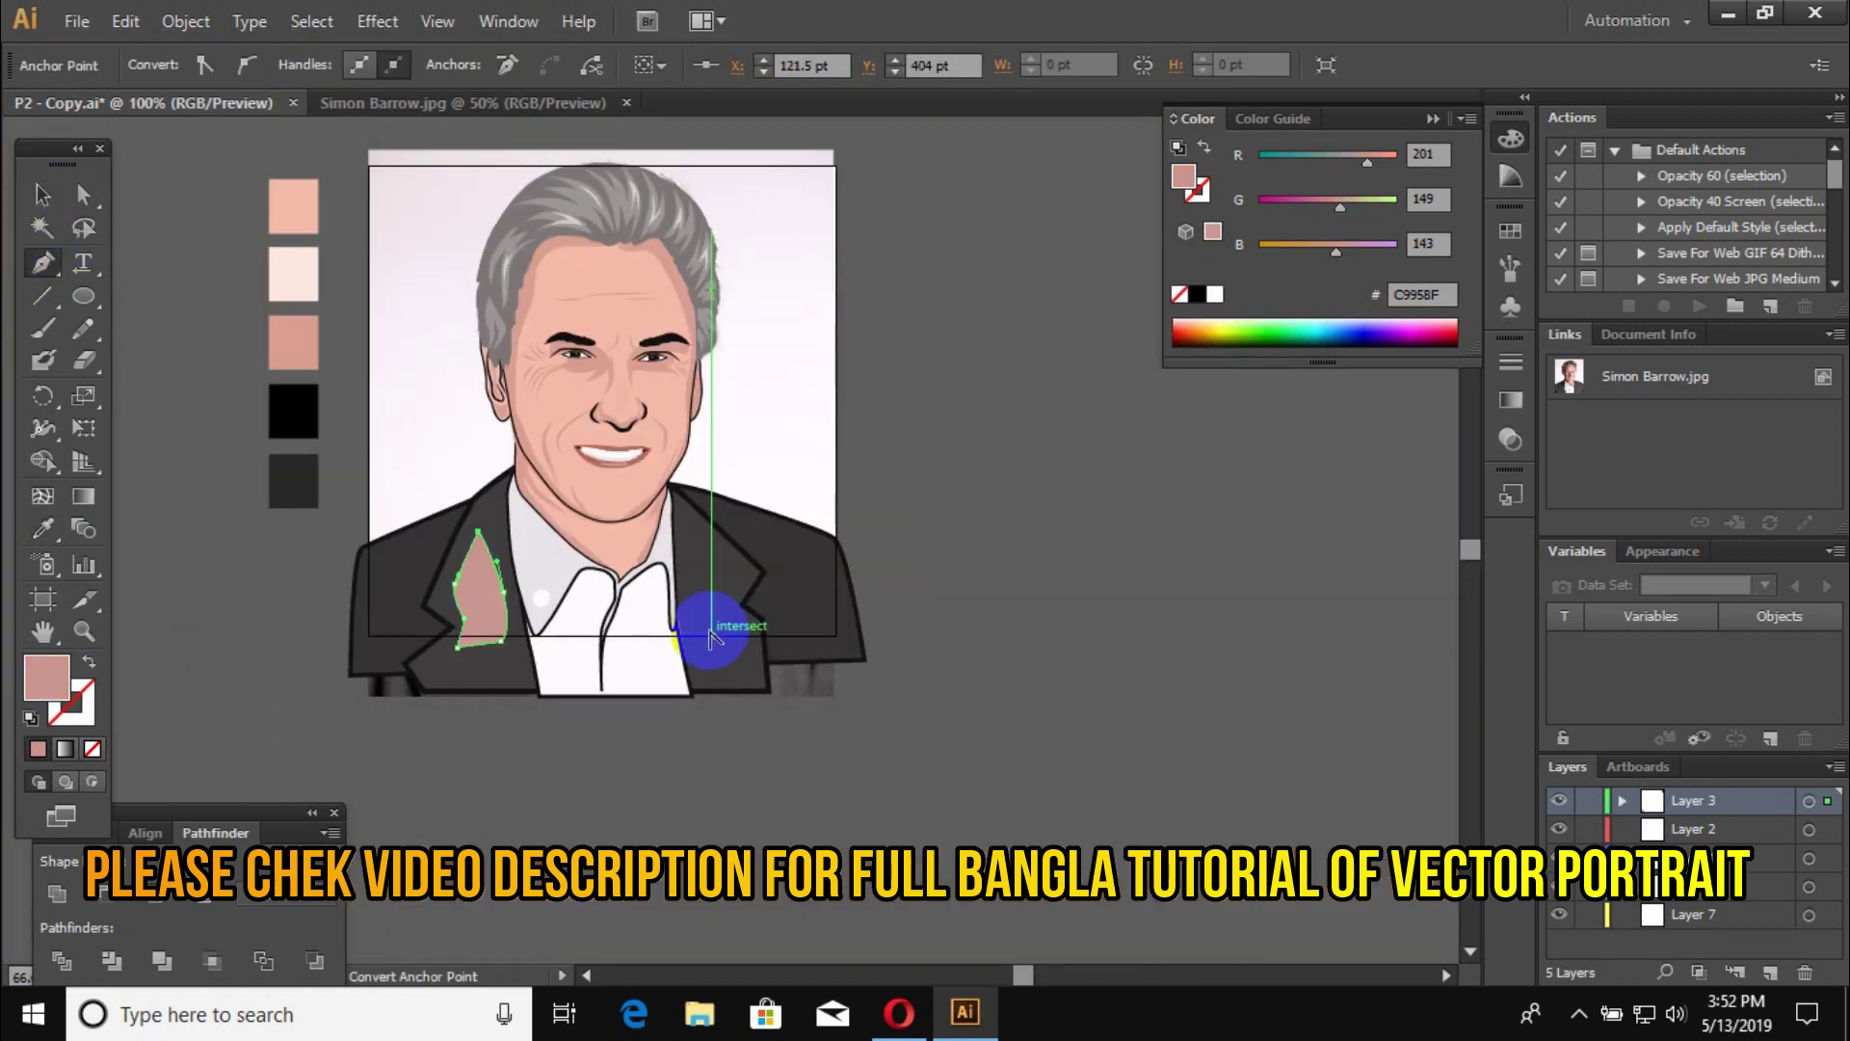
pyautogui.hotkey('ctrl', '+')
pyautogui.click(652, 589)
# Step: Pen-draw a curved shading shape along the right lapel edge
pyautogui.click(699, 707)
pyautogui.click(790, 690)
pyautogui.click(745, 557)
pyautogui.click(781, 485)
pyautogui.click(833, 569)
pyautogui.click(931, 640)
pyautogui.moveTo(1010, 649); pyautogui.dragTo(1026, 644)
pyautogui.moveTo(968, 499); pyautogui.dragTo(949, 487)
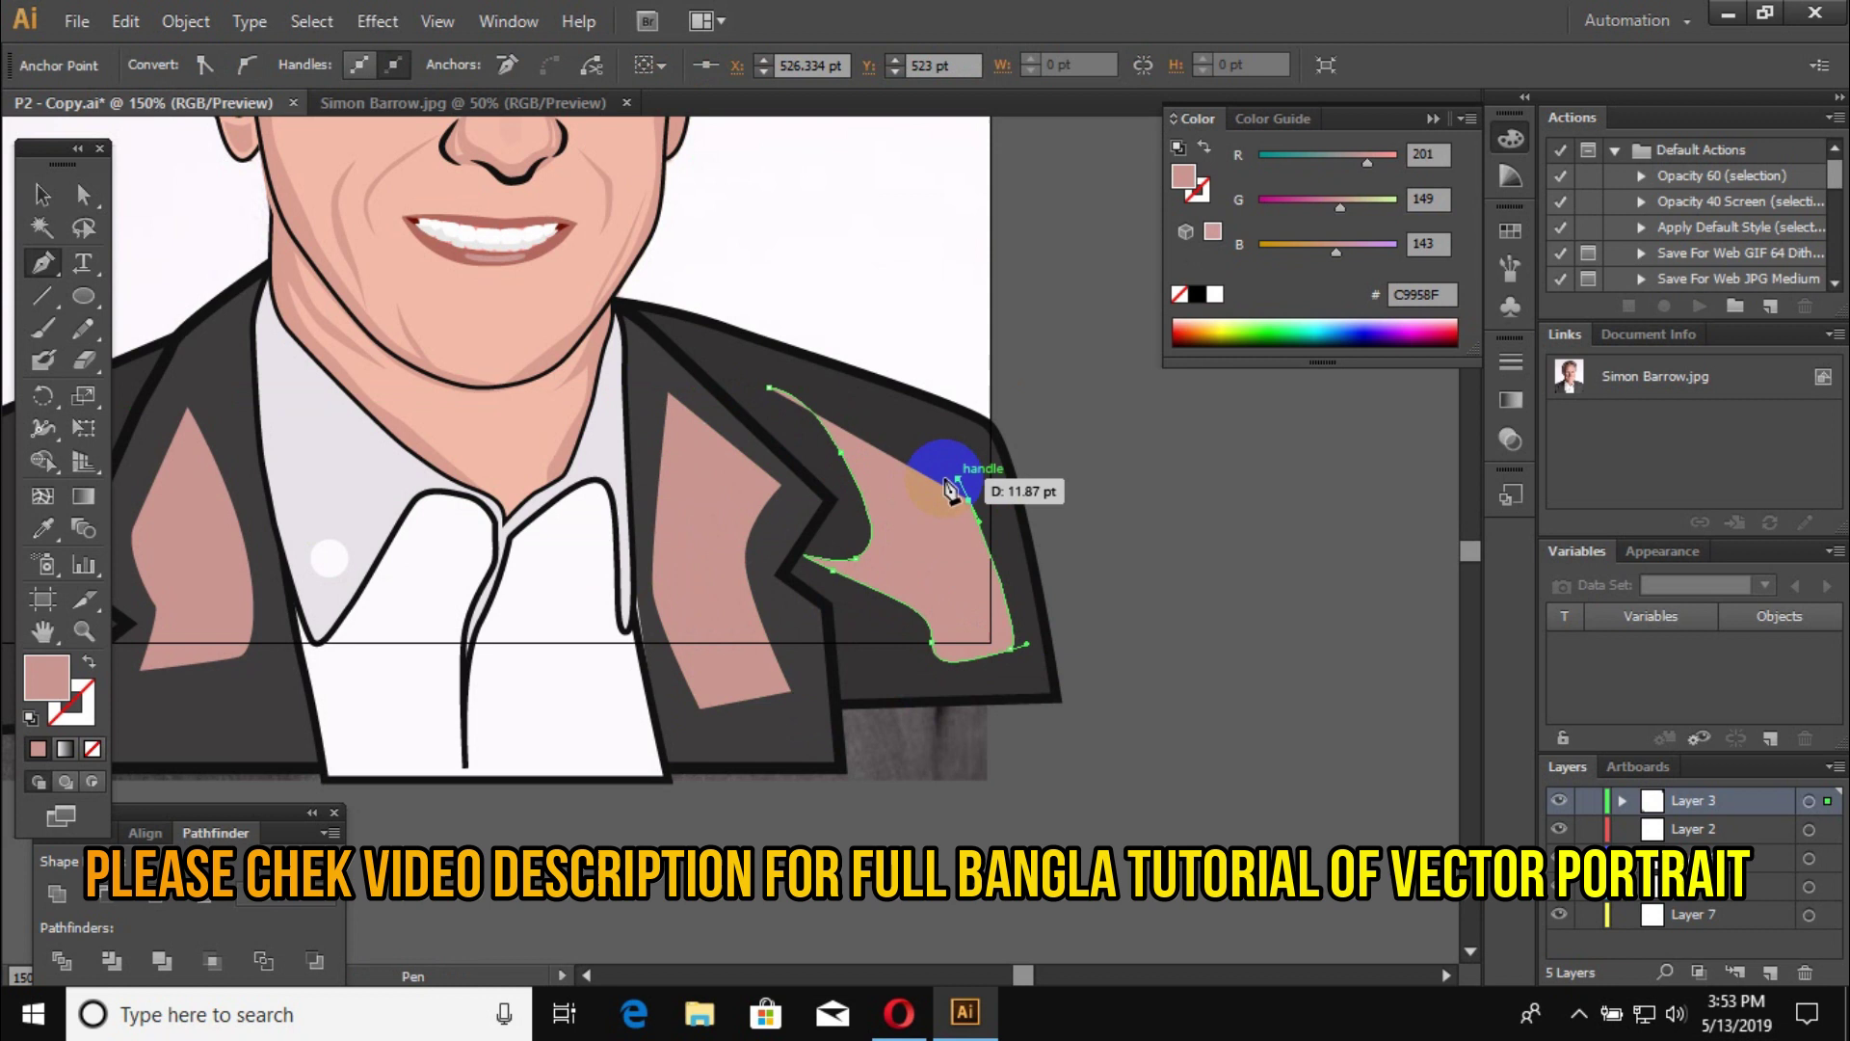
pyautogui.click(768, 390)
pyautogui.hotkey('ctrl', '-')
# Step: Add another left-lapel shading shape and fill both lapel shapes with dark grey 4C4C4C
pyautogui.click(674, 364)
pyautogui.click(550, 627)
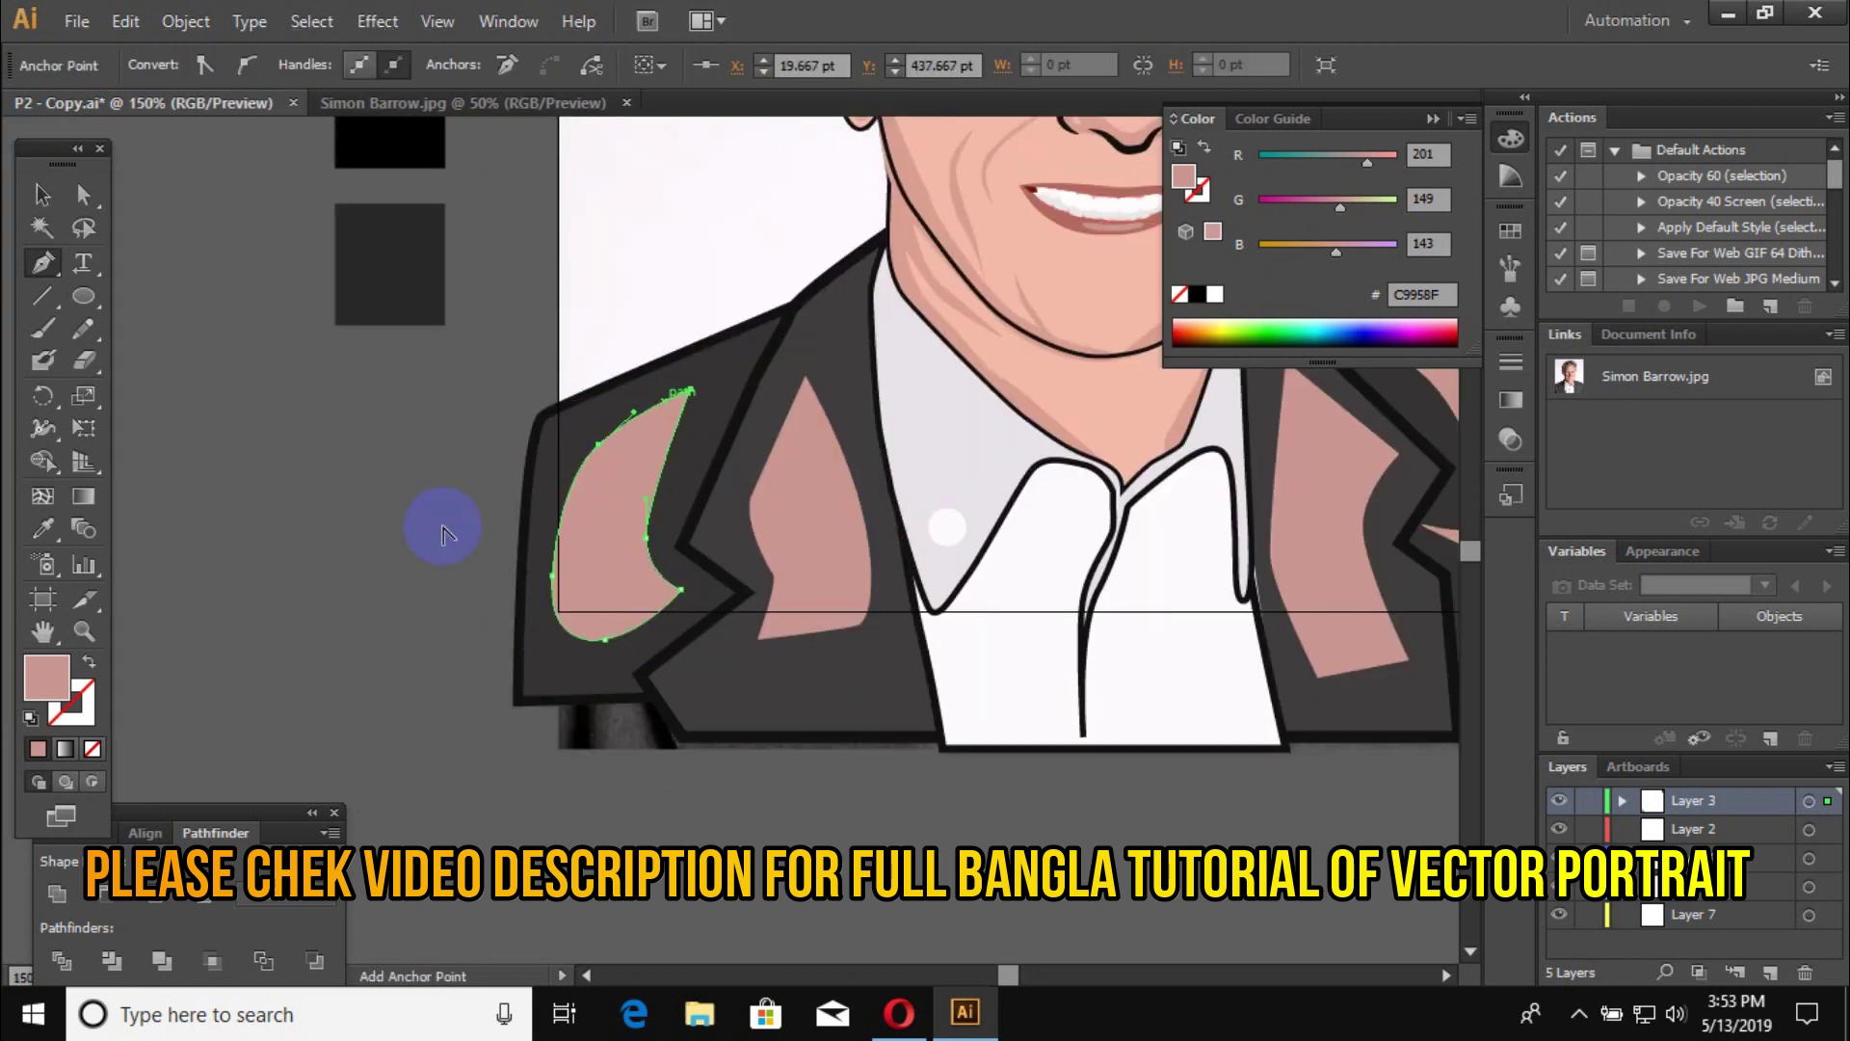
pyautogui.hotkey('ctrl', '-')
pyautogui.hotkey('ctrl', '+')
pyautogui.hotkey('ctrl', '+')
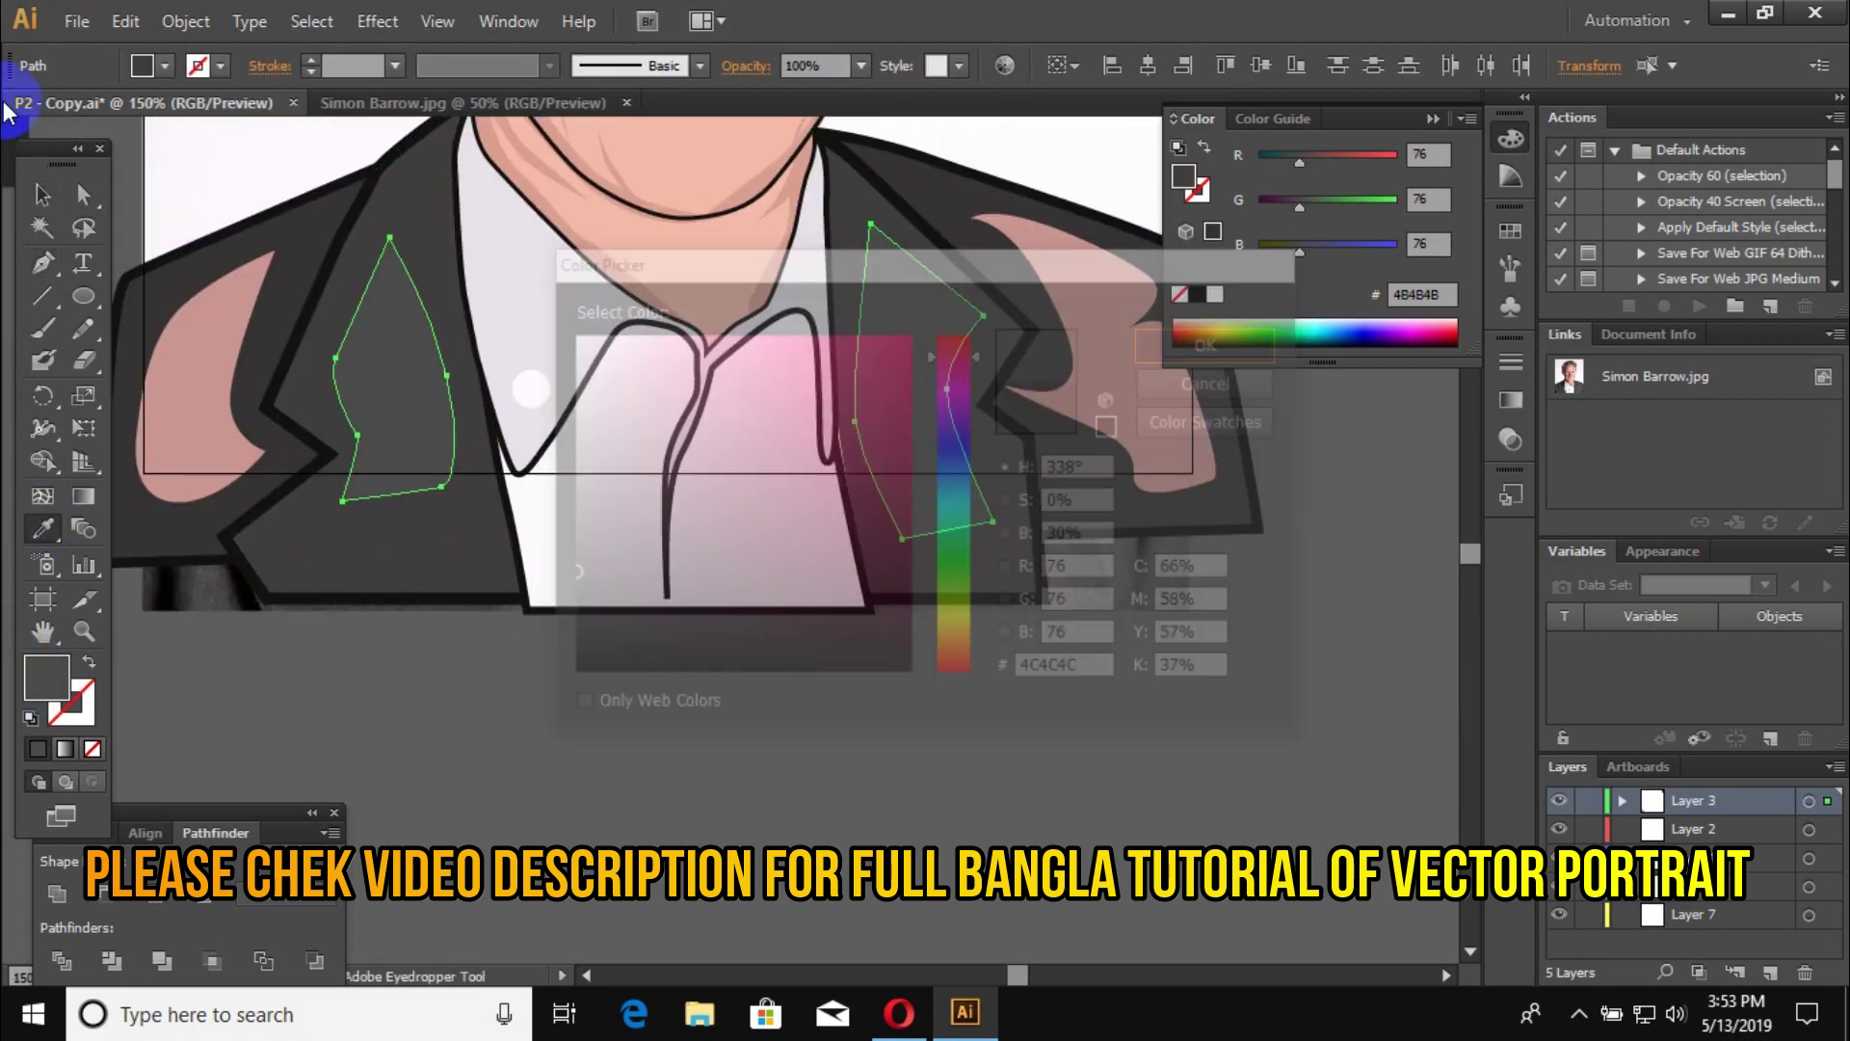
pyautogui.click(42, 528)
pyautogui.click(405, 154)
# Step: Draw a triangular shadow on the left shirt collar at 40% opacity
pyautogui.scroll(-3, 743, 755)
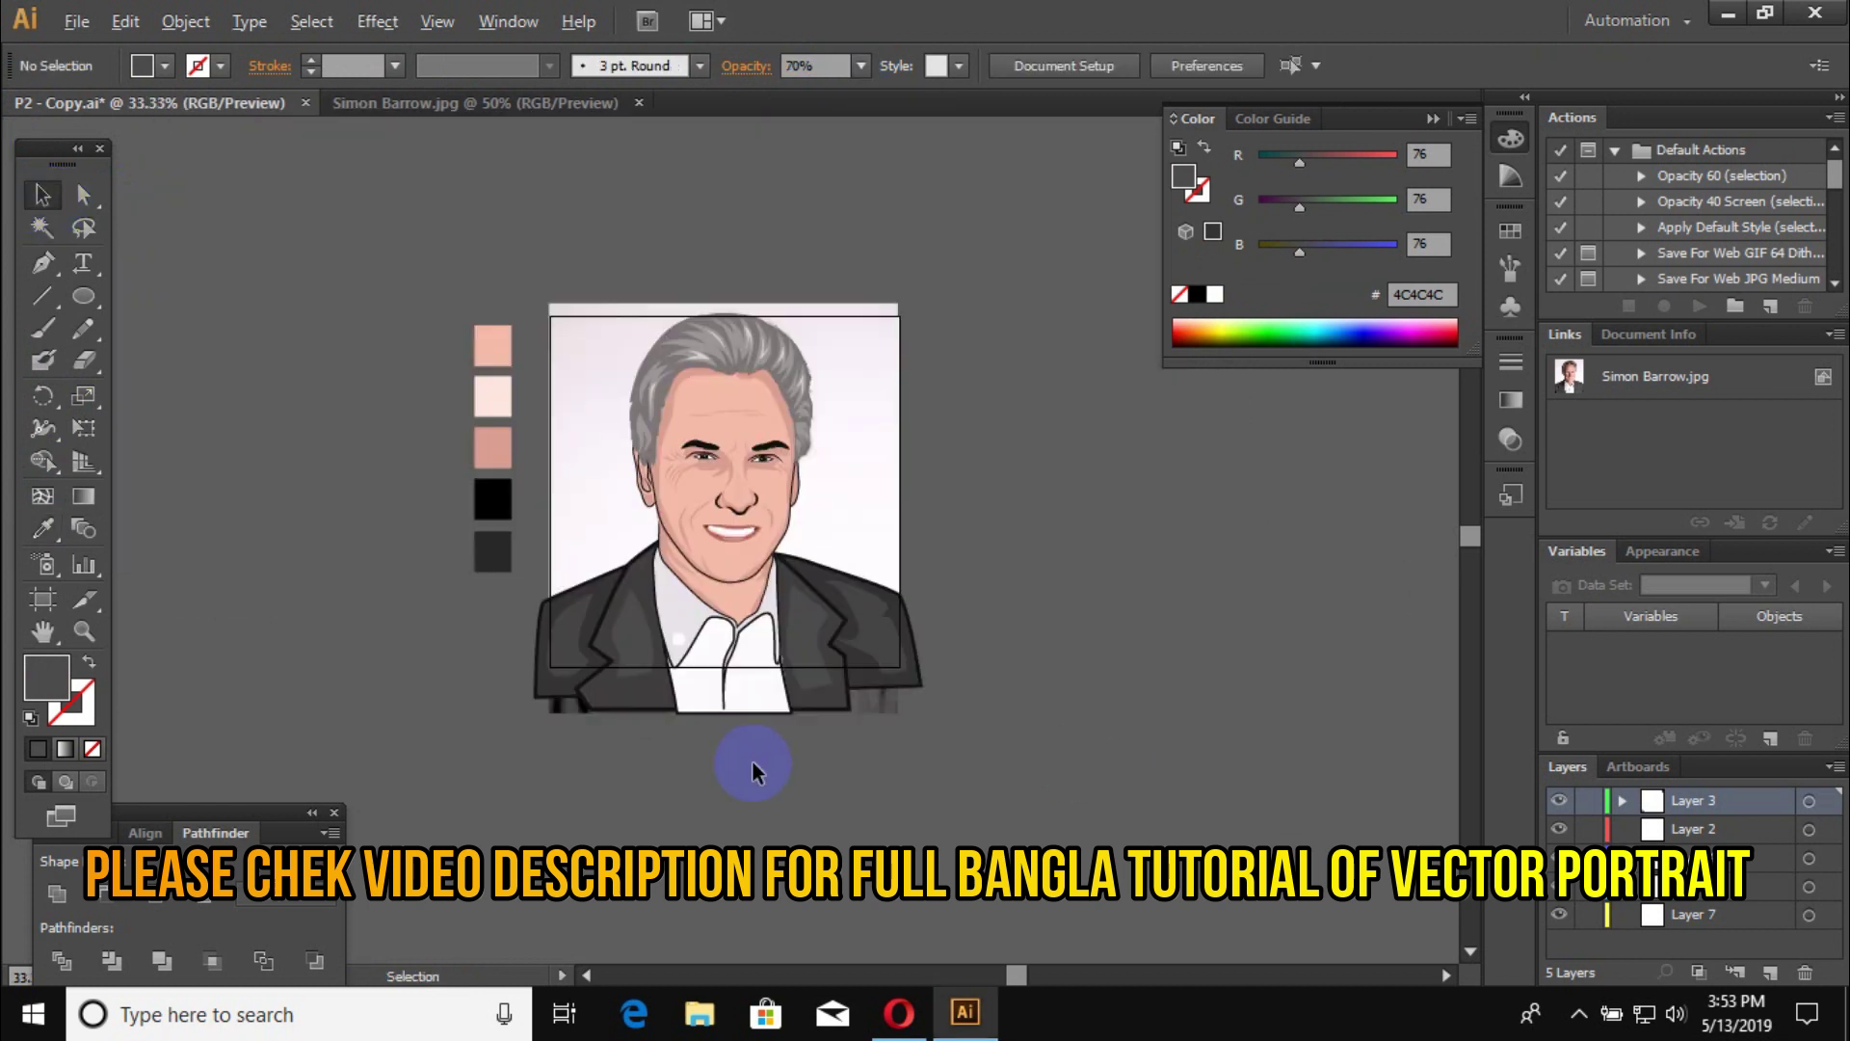
pyautogui.scroll(3, 726, 710)
pyautogui.press('p')
pyautogui.click(497, 263)
pyautogui.click(655, 384)
pyautogui.click(519, 437)
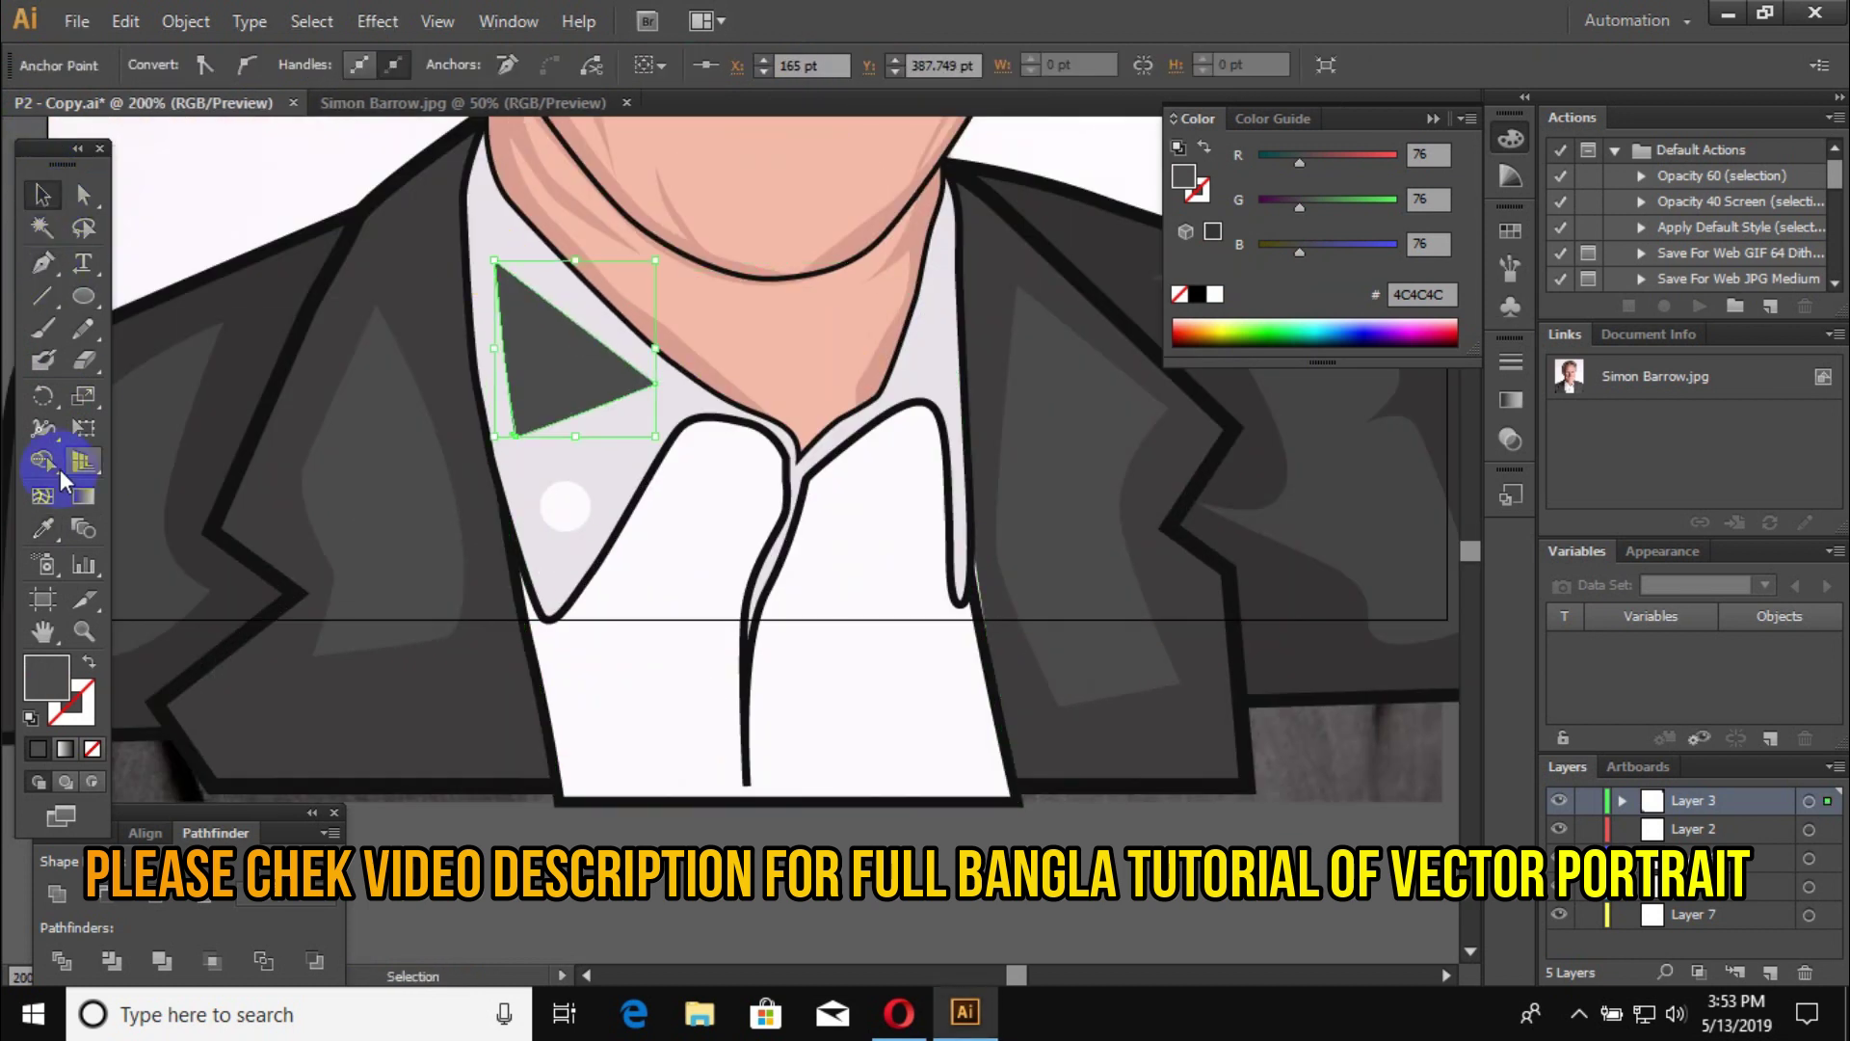
pyautogui.click(42, 193)
pyautogui.click(860, 65)
pyautogui.click(887, 237)
# Step: Pen-draw a curved white highlight strand along the hair's edge
pyautogui.hotkey('ctrl', '-')
pyautogui.hotkey('ctrl', '-')
pyautogui.hotkey('ctrl', '-')
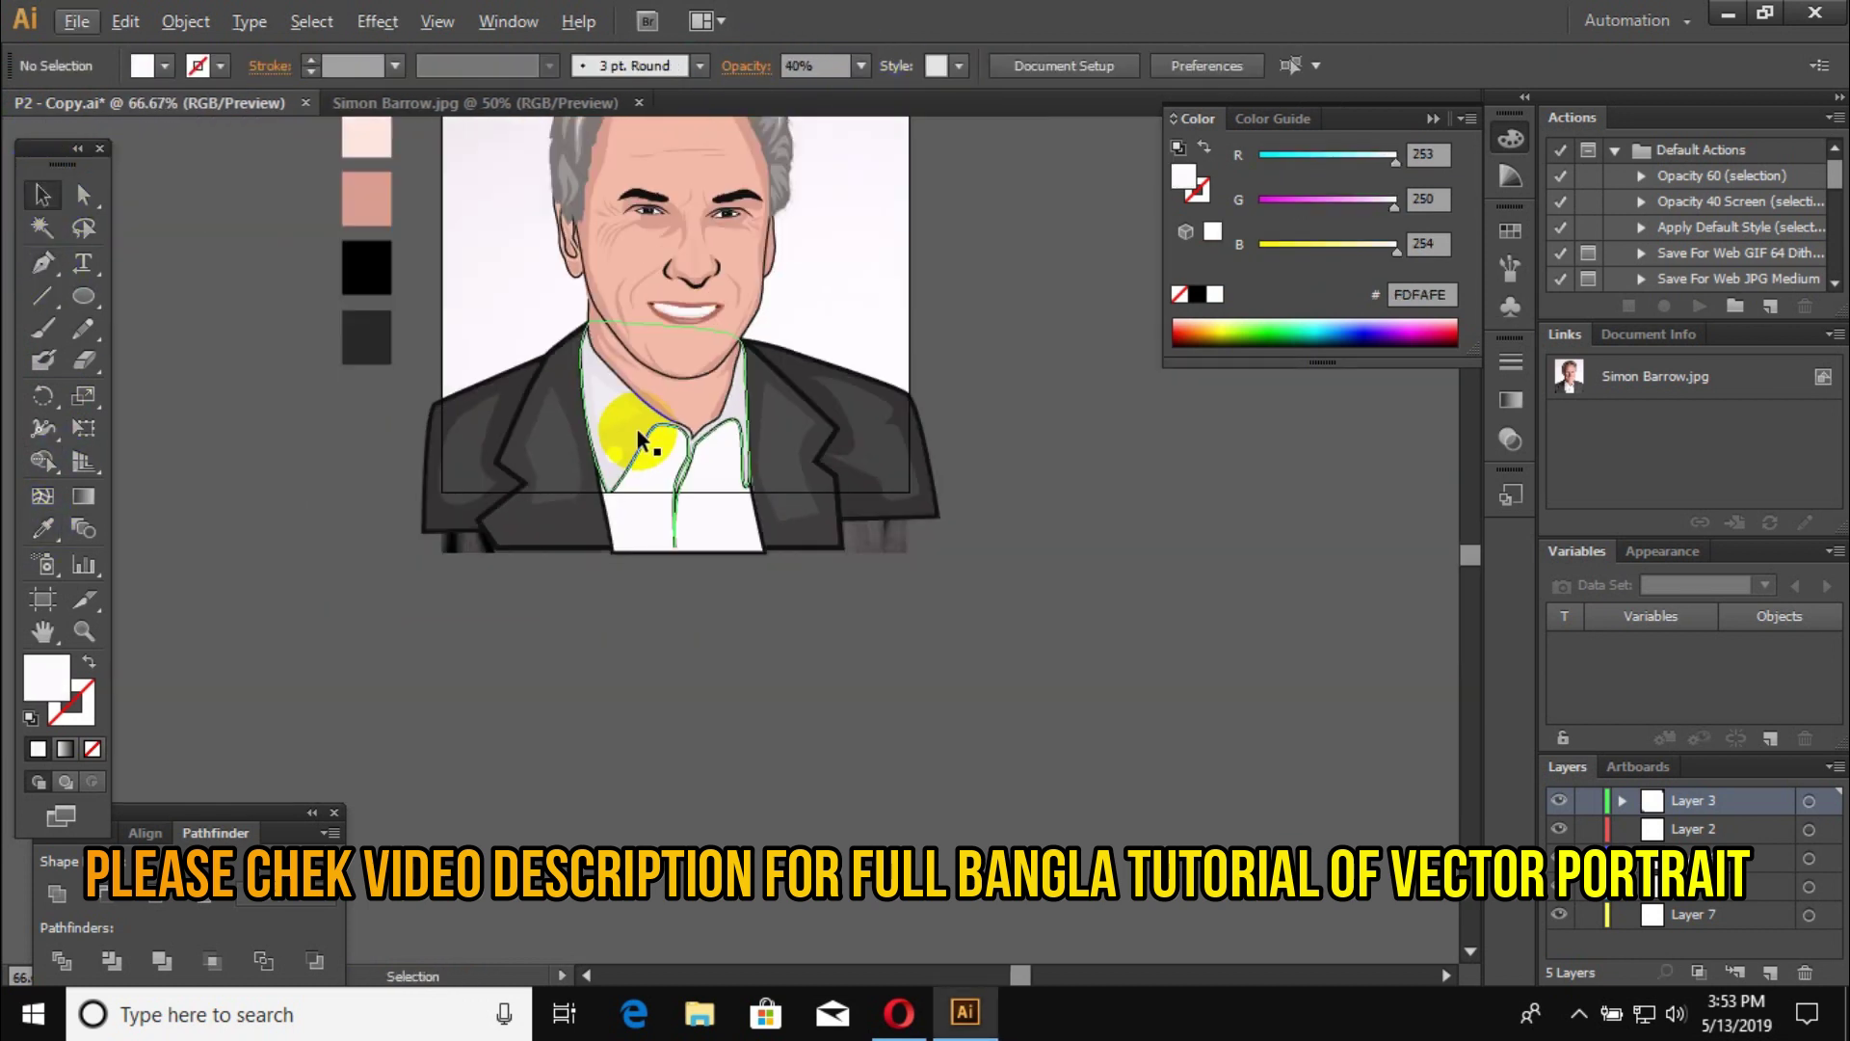
pyautogui.scroll(3, 641, 441)
pyautogui.hotkey('ctrl', '+')
pyautogui.hotkey('ctrl', '+')
pyautogui.hotkey('ctrl', '+')
pyautogui.click(42, 262)
pyautogui.click(640, 209)
pyautogui.moveTo(513, 400); pyautogui.dragTo(520, 421)
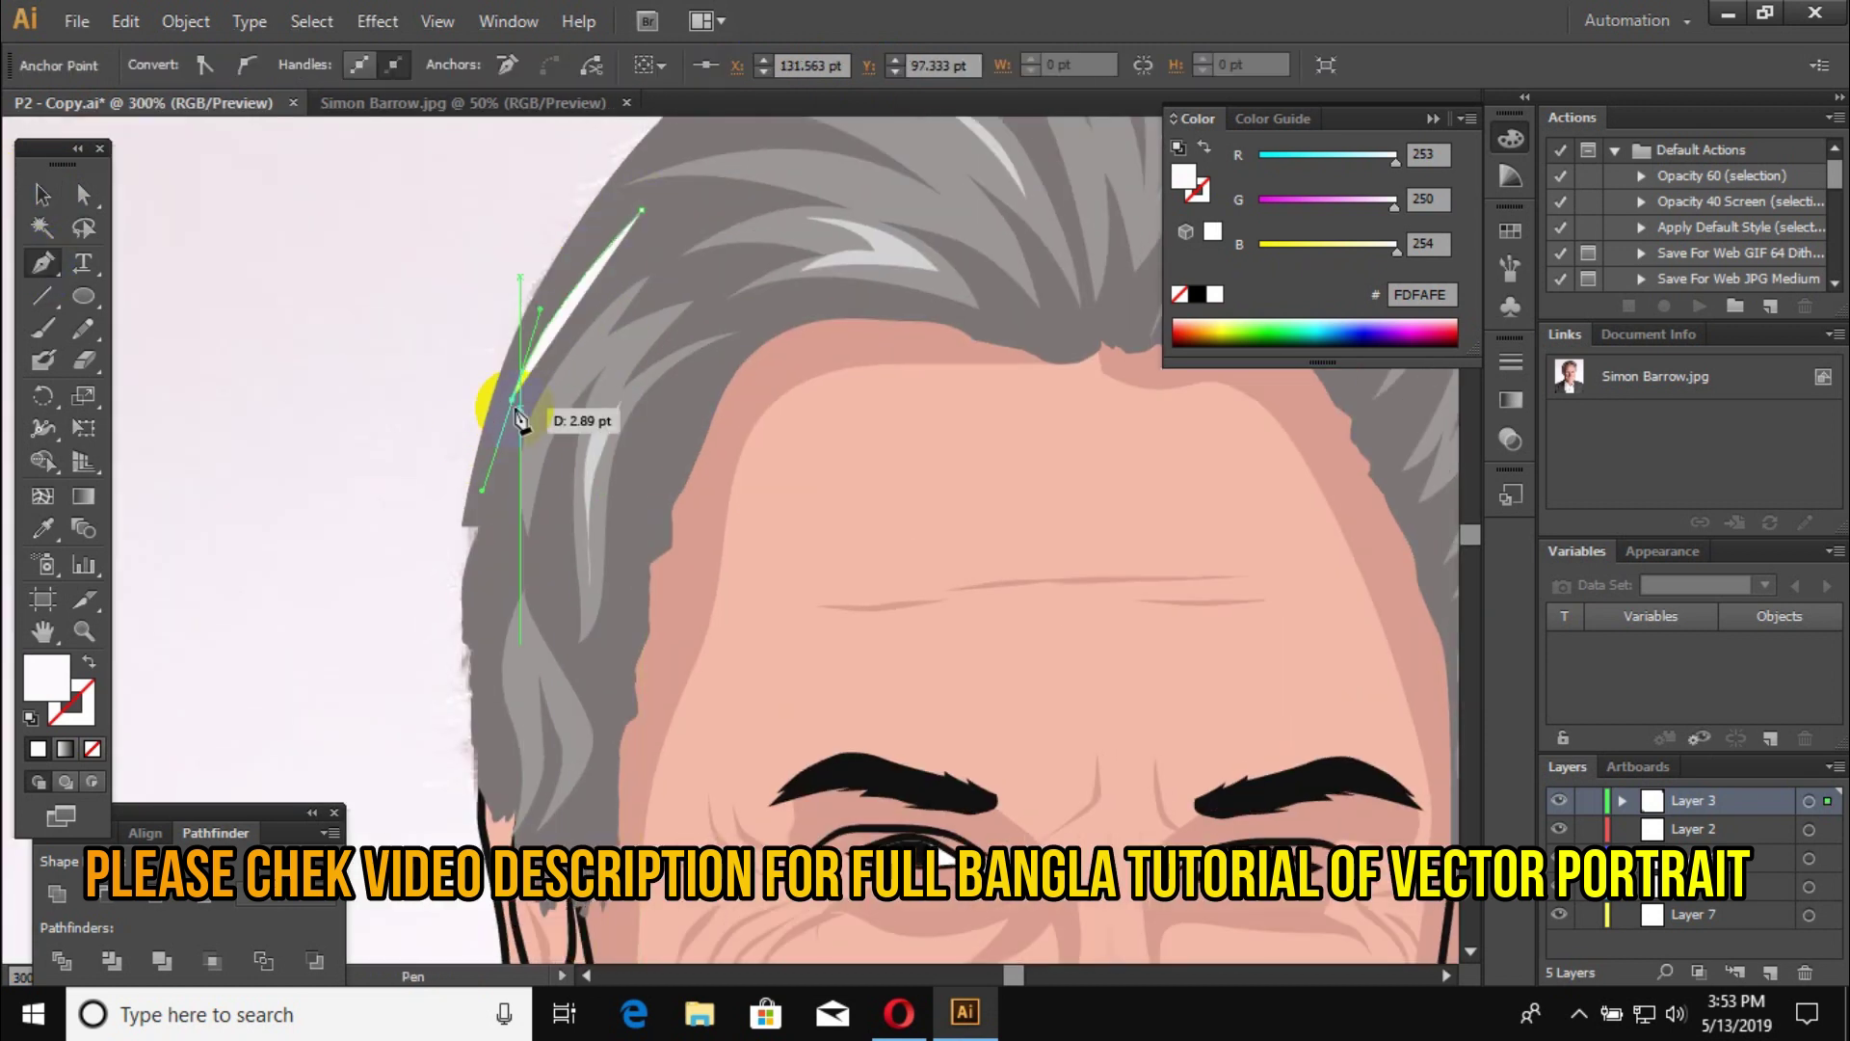
pyautogui.hotkey('ctrl', '-')
pyautogui.hotkey('ctrl', '-')
pyautogui.hotkey('ctrl', '-')
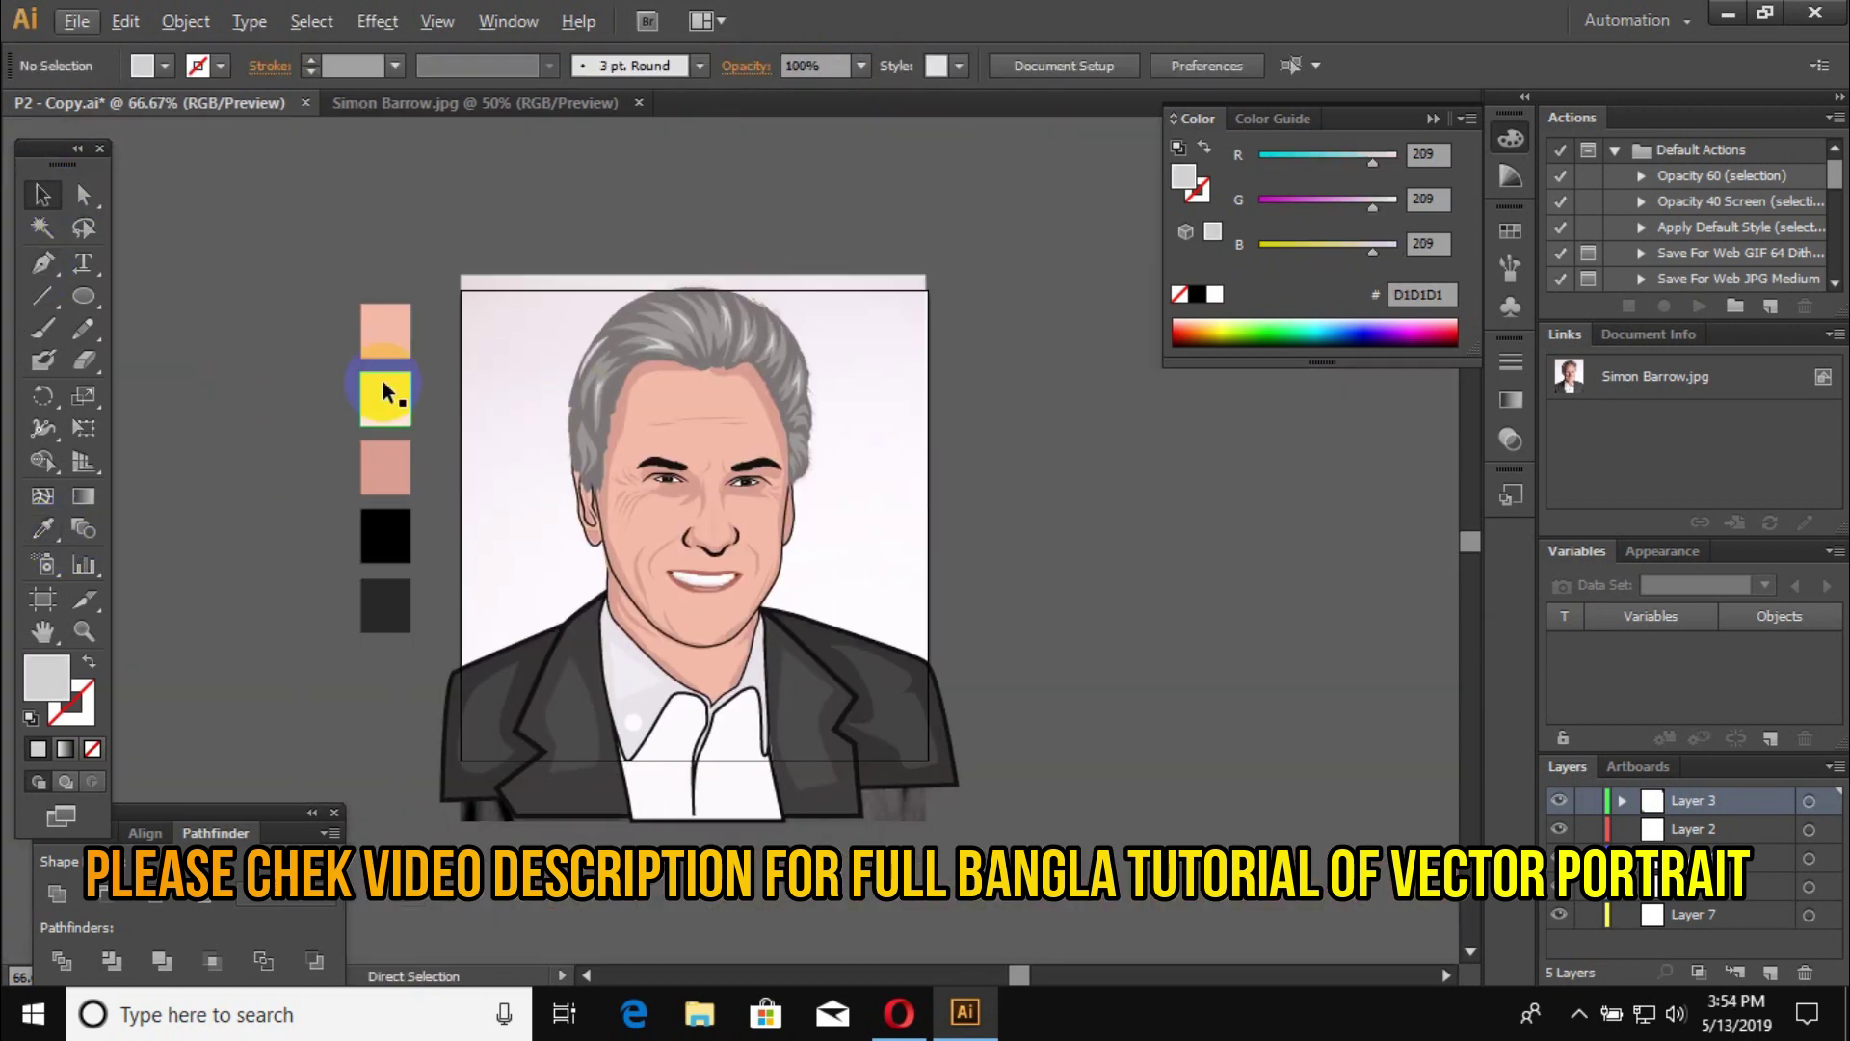